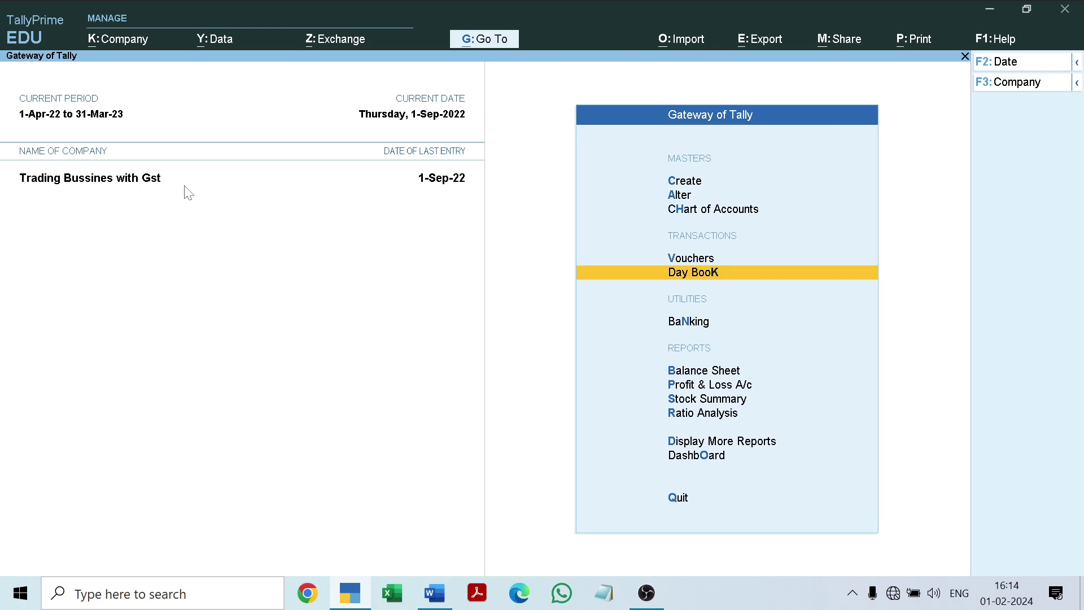
Step: Switch to the Word project document, review the 6-9-2022 credit purchase from Maa Telecom, and return to TallyPrime
left_click(439, 597)
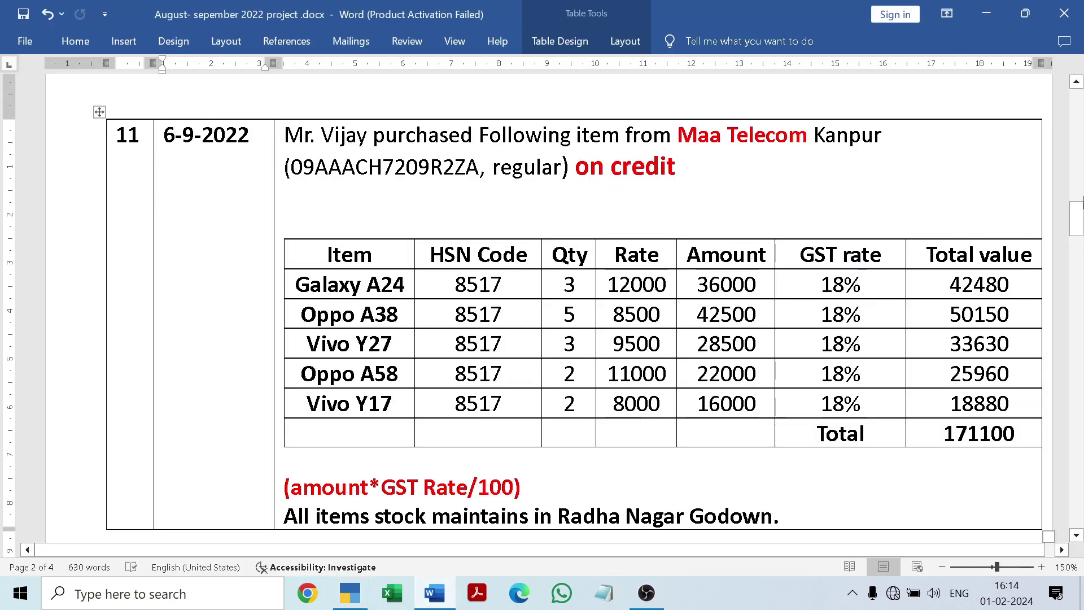
mouse_move(1083, 219)
left_mouse_down()
mouse_move(1083, 160)
mouse_move(1083, 219)
left_mouse_up()
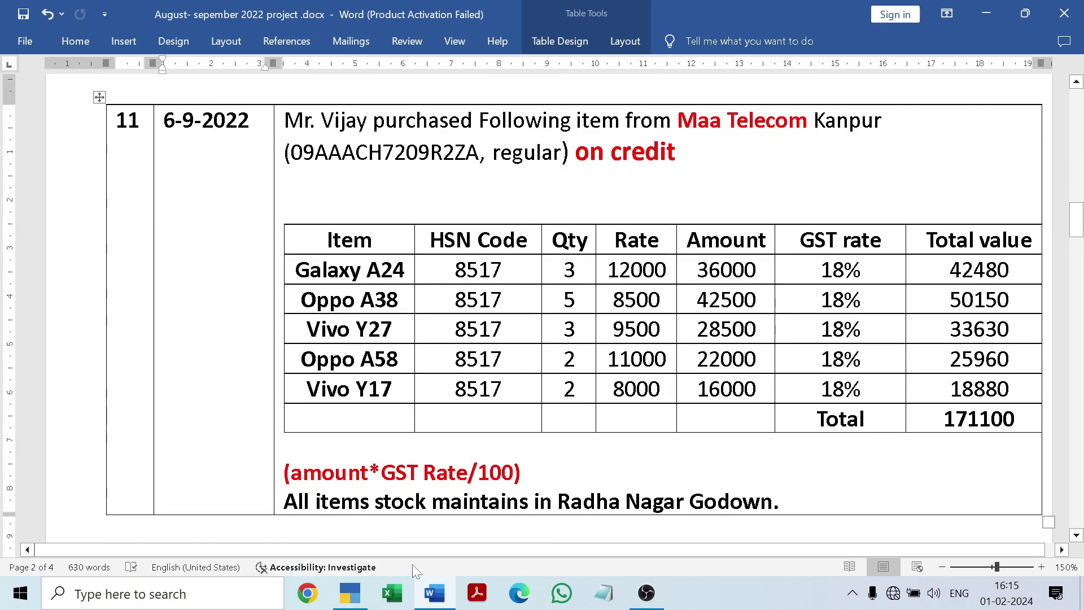
left_click(441, 594)
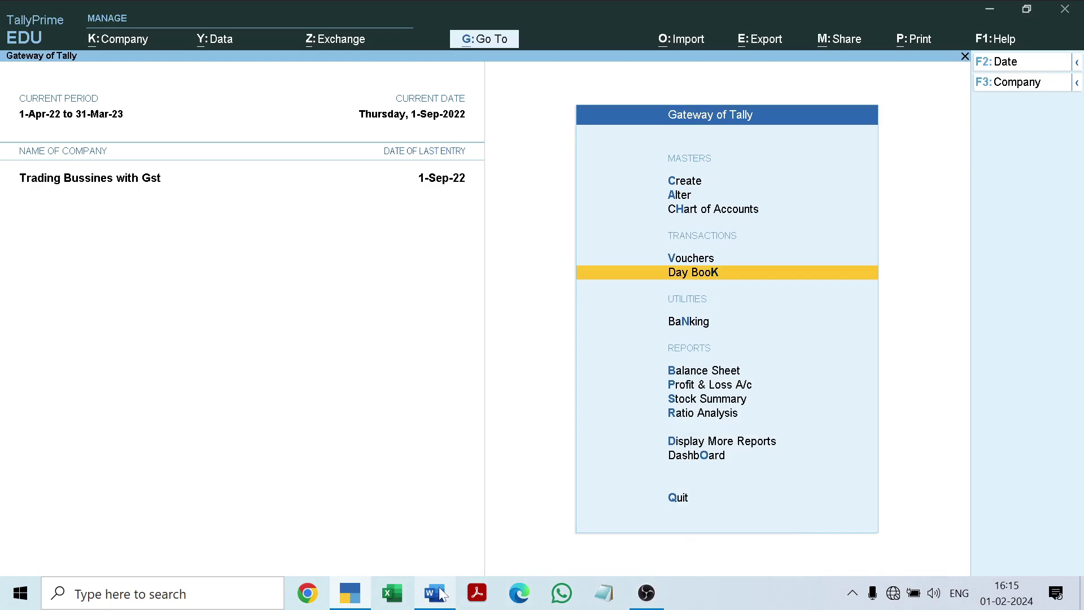
Step: Review the Day Book payment vouchers for 1-Sep-22 and return to the Gateway of Tally
key("Return")
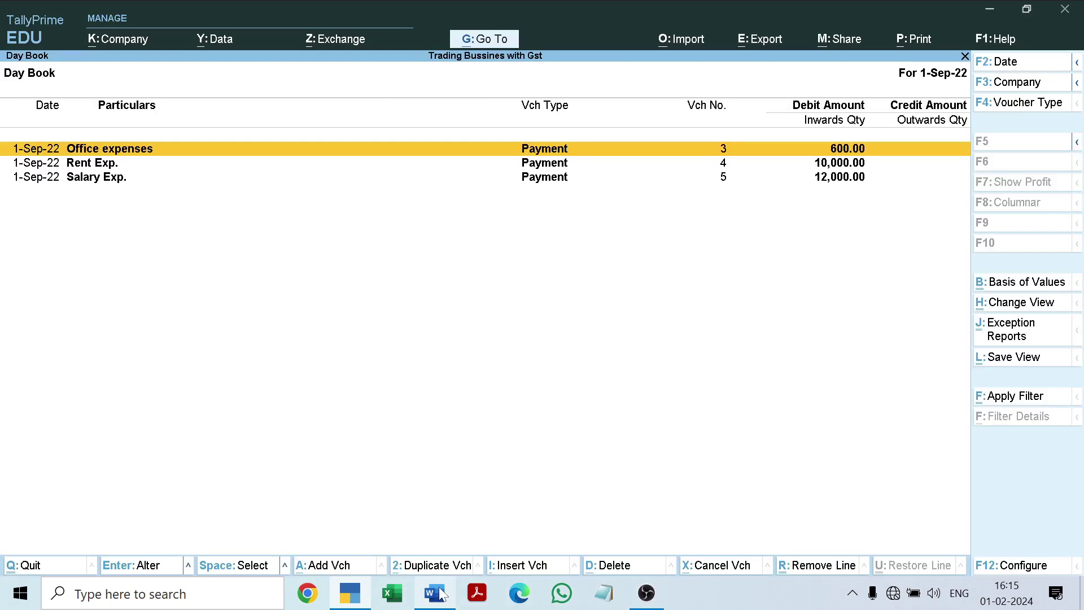
key("Down")
key("Down")
key("Home")
key("Escape")
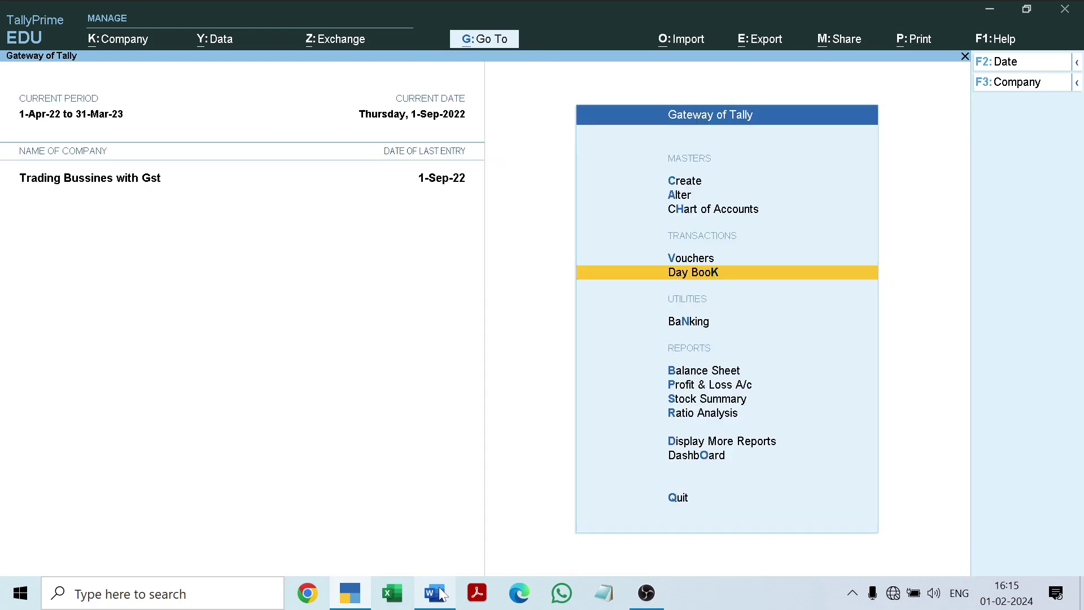
Step: Switch to Word to read the Maa Telecom item table and godown note, and return to TallyPrime
left_click(435, 593)
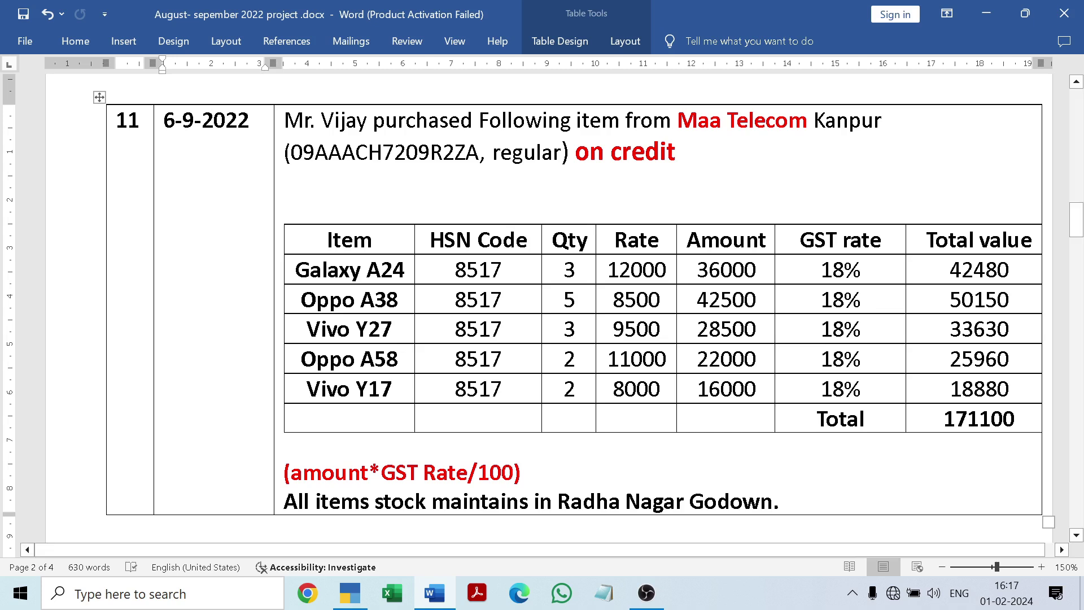
mouse_move(1076, 220)
left_mouse_down()
mouse_move(1081, 345)
mouse_move(784, 224)
mouse_move(802, 286)
mouse_move(881, 314)
mouse_move(912, 355)
mouse_move(1078, 232)
mouse_move(1082, 384)
mouse_move(1082, 225)
mouse_move(1082, 237)
left_mouse_up()
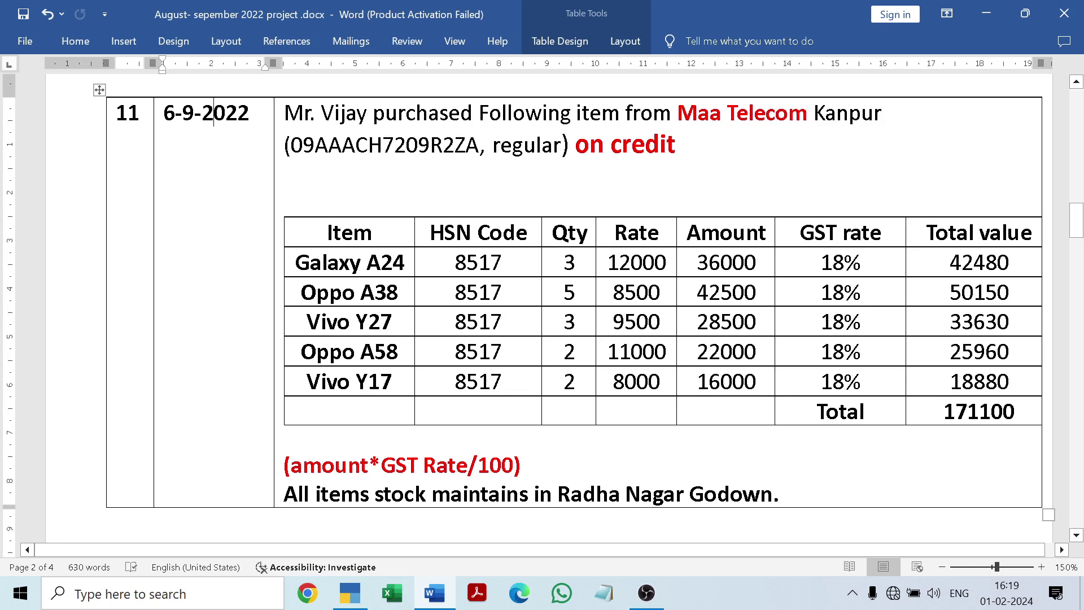
left_click(353, 593)
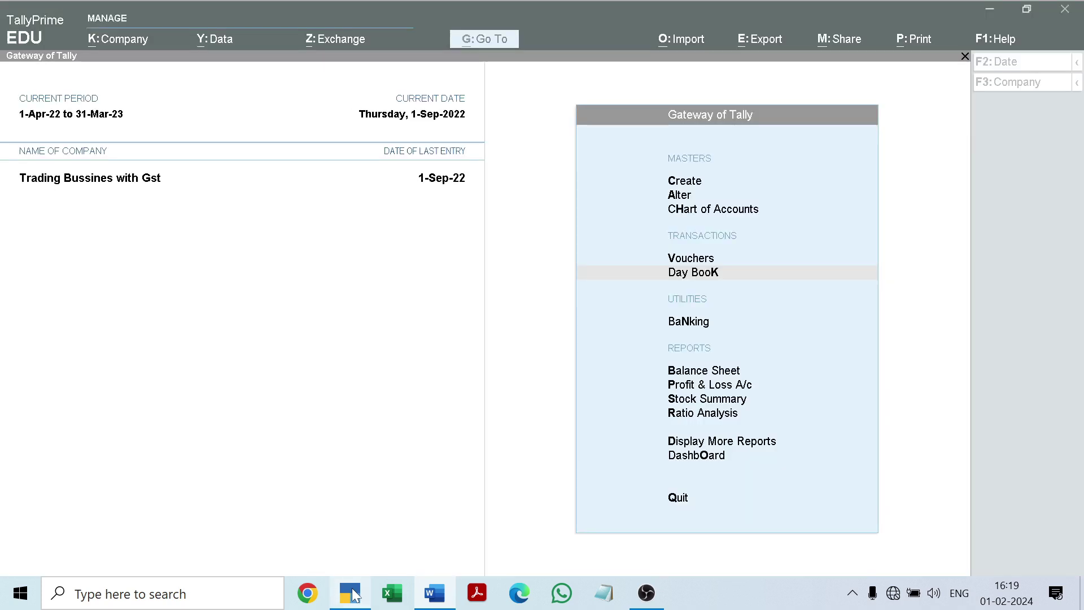
Step: Open the list of masters for creation and move through the inventory masters to Godown
key("Up")
key("Up")
key("Up")
key("Up")
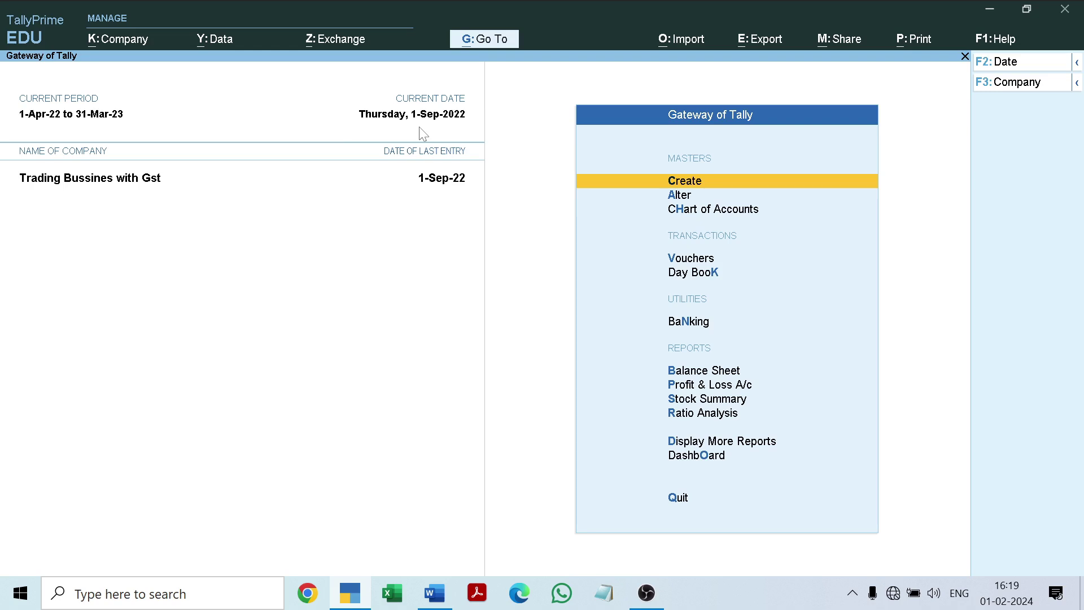
key("Return")
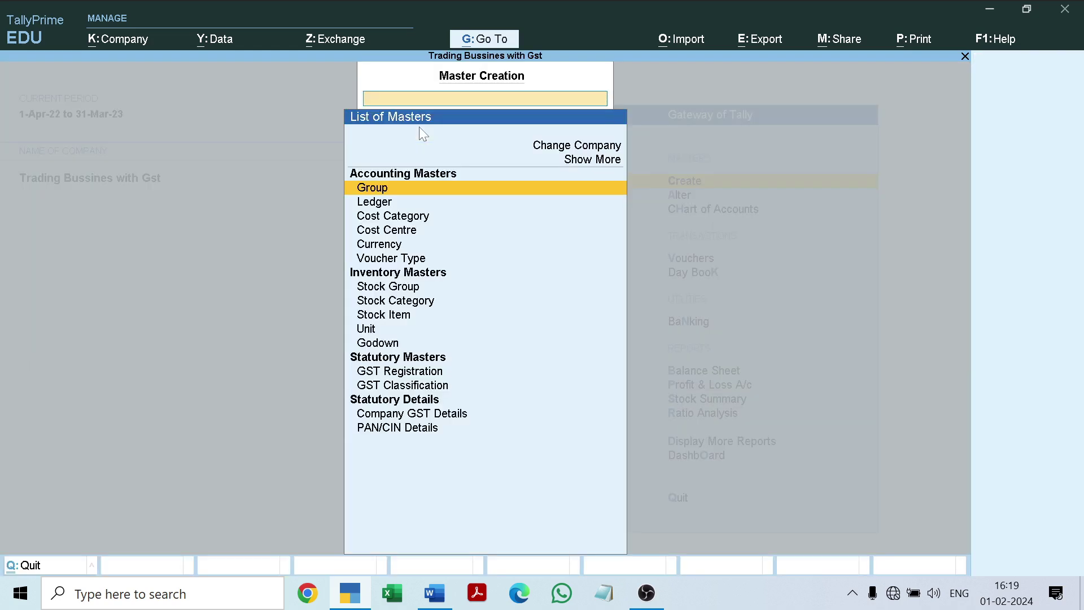
key("Down")
key("Down")
key("Down")
key("Down")
key("Down")
key("Down")
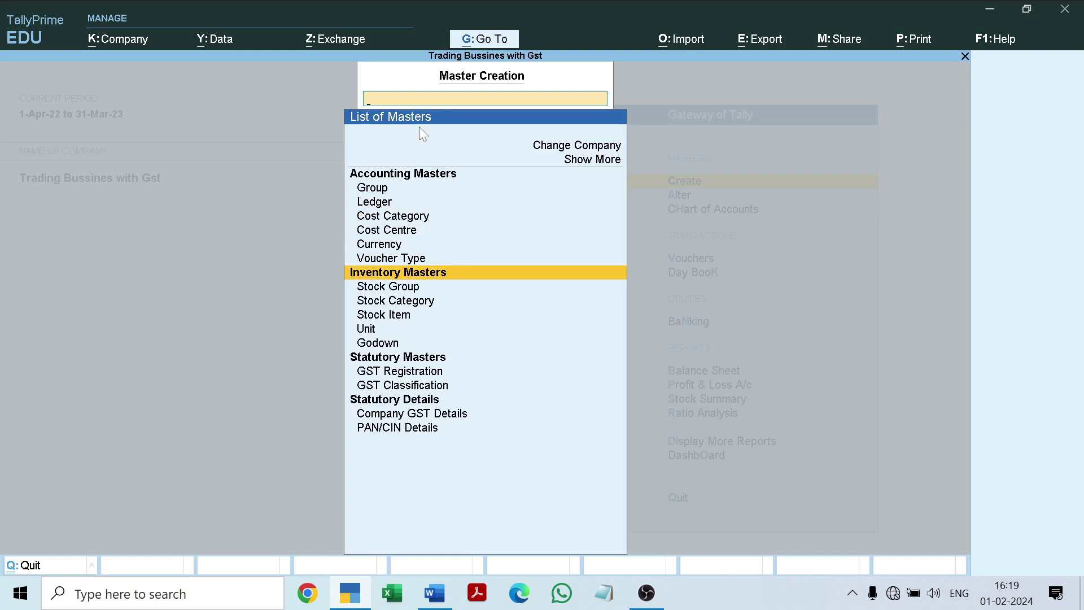
key("Down")
key("Down")
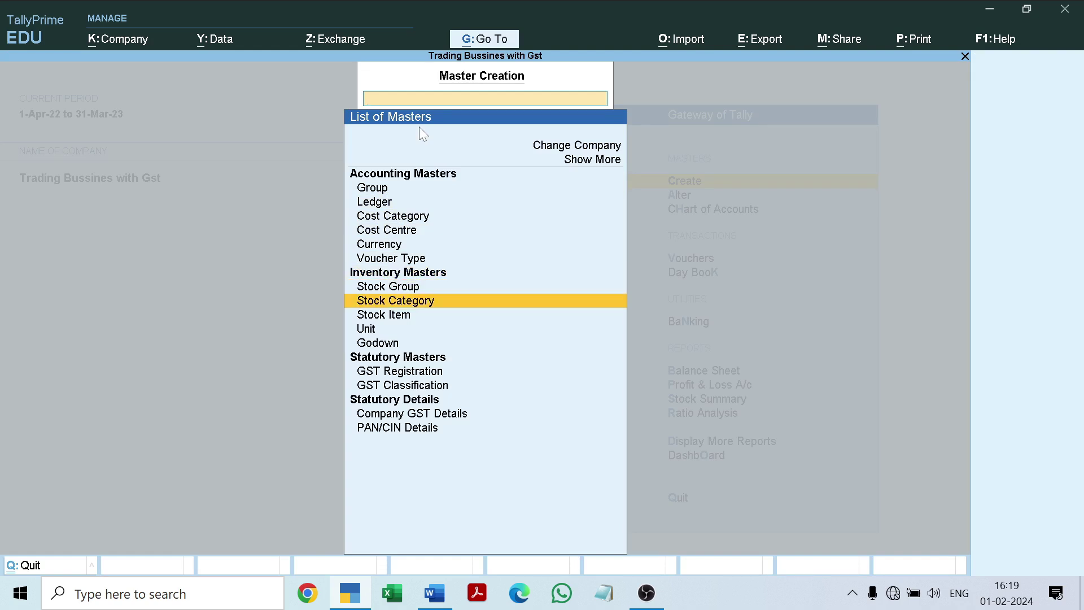
key("Down")
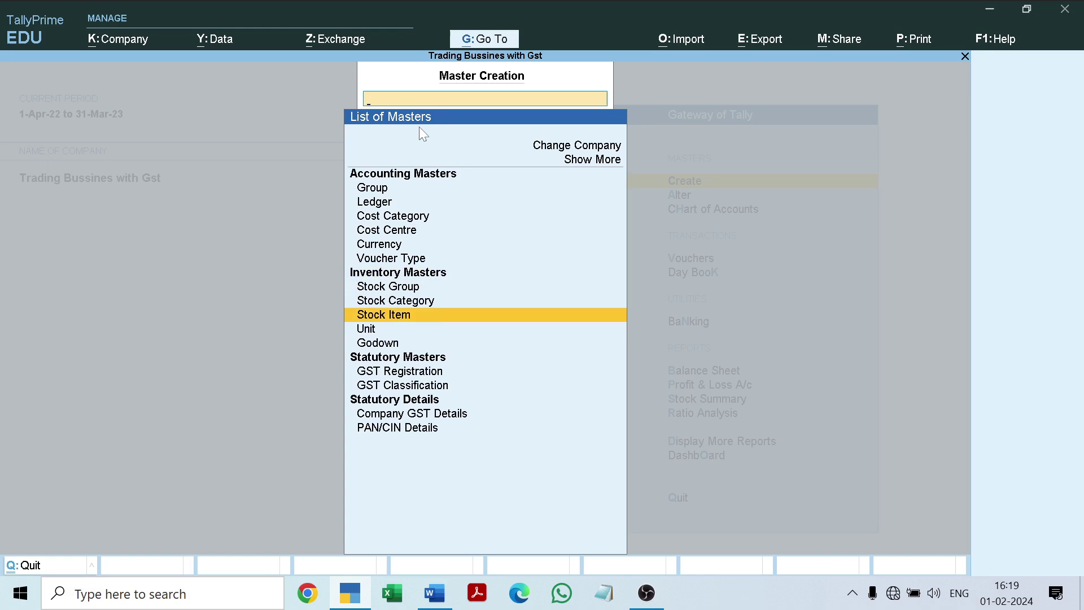
key("Down")
key("Down")
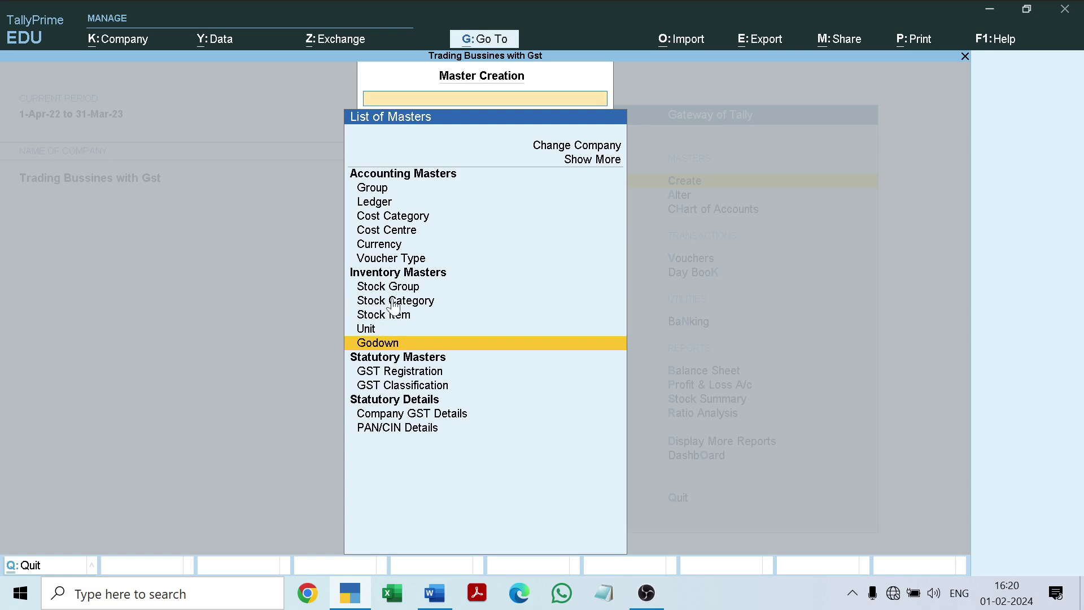
Step: Recheck the stock items and godown named for the purchase in the Word document, and return to TallyPrime
left_click(436, 592)
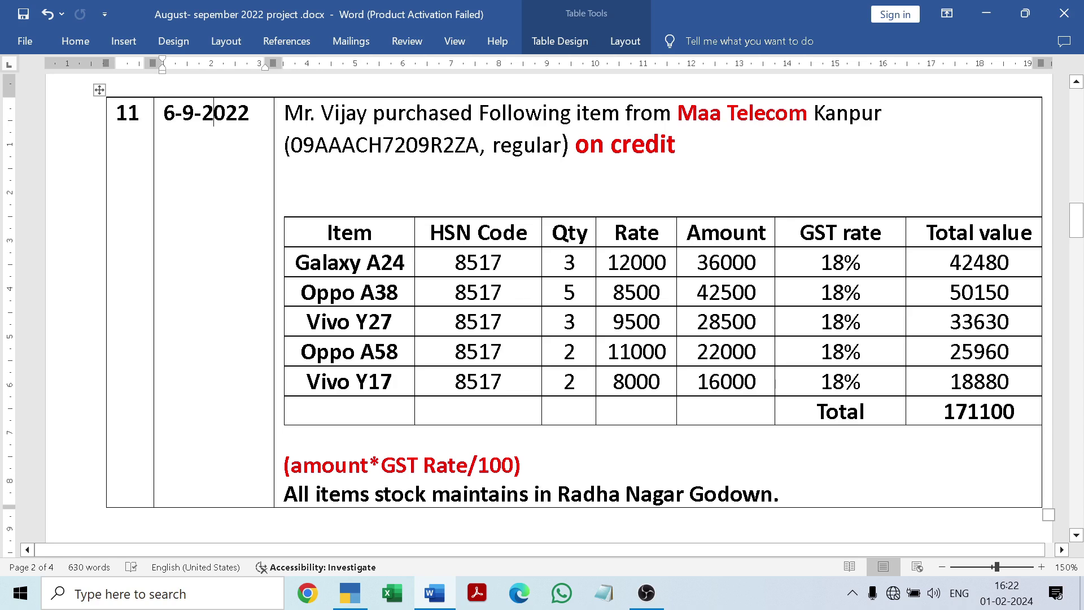
left_click(436, 589)
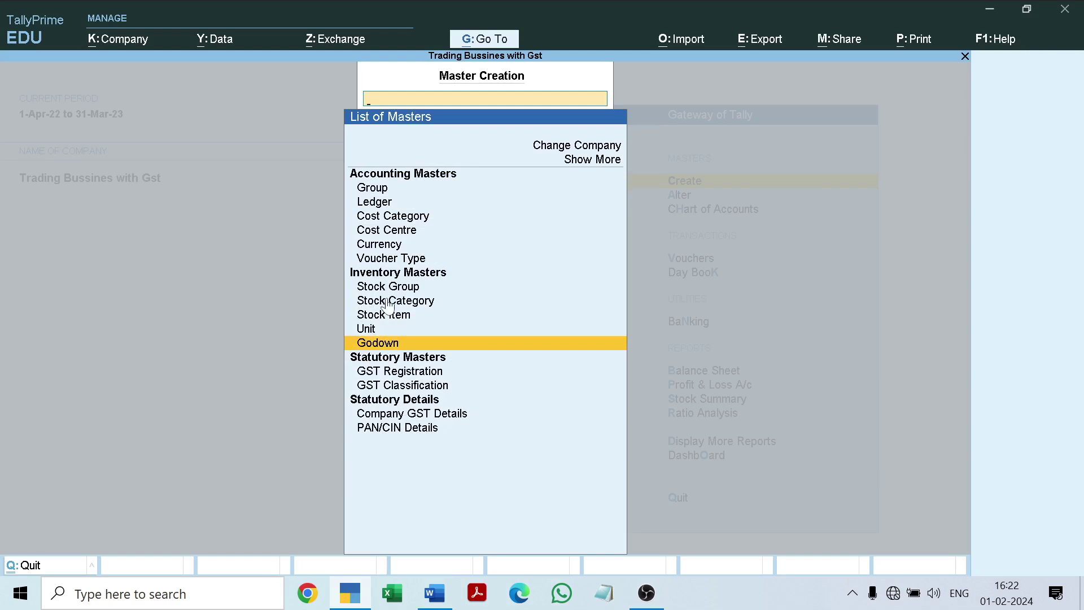
key("Up")
key("Up")
key("Up")
key("Up")
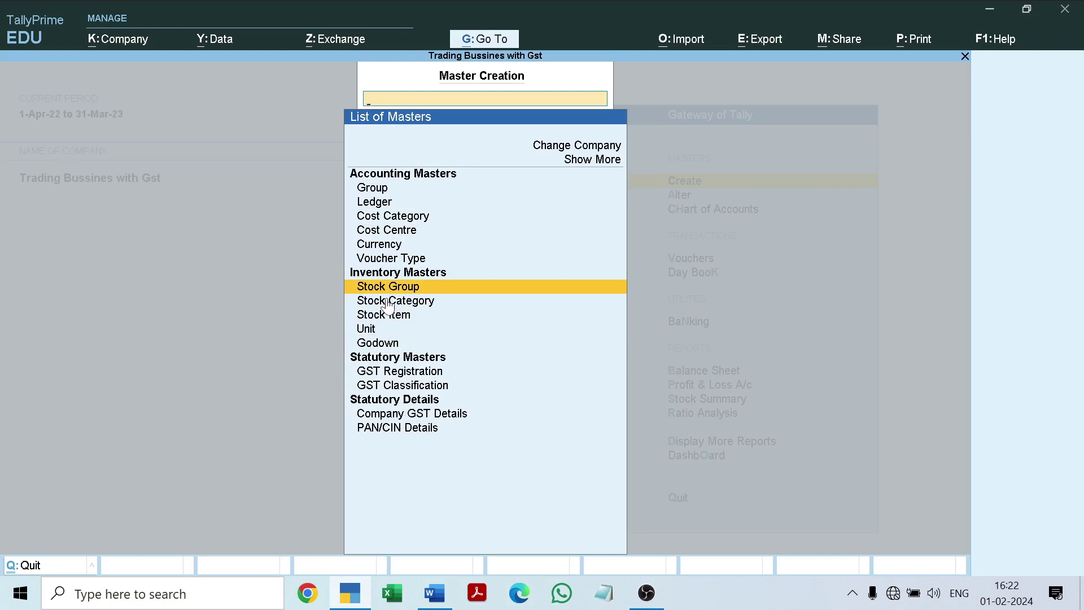
key("Down")
key("Down")
key("Down")
key("Down")
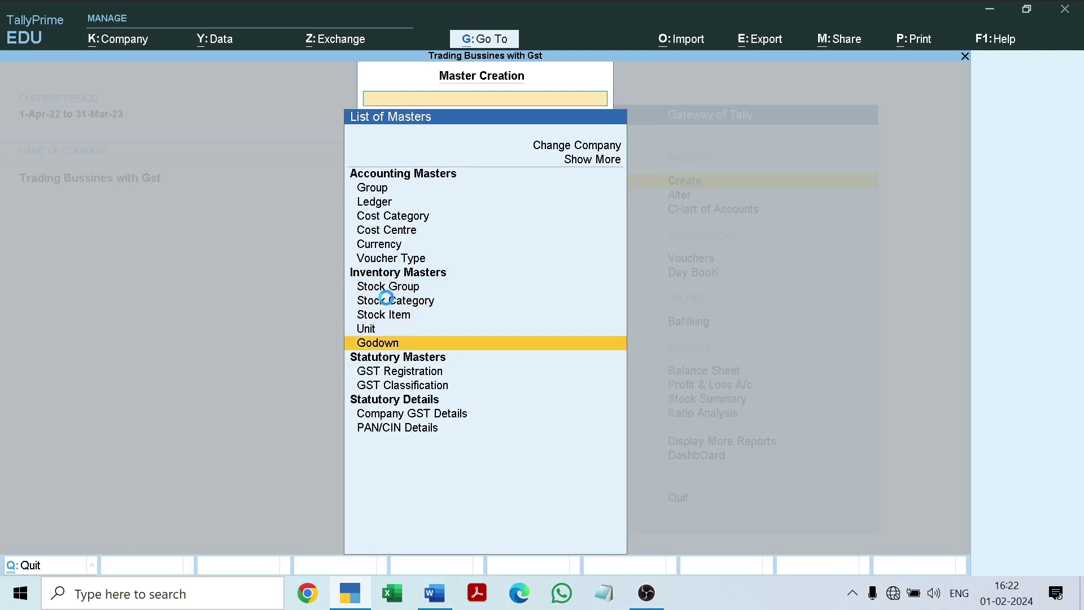
Step: Create a new godown named Radha Nagar under Primary and close the godown creation form
key("Return")
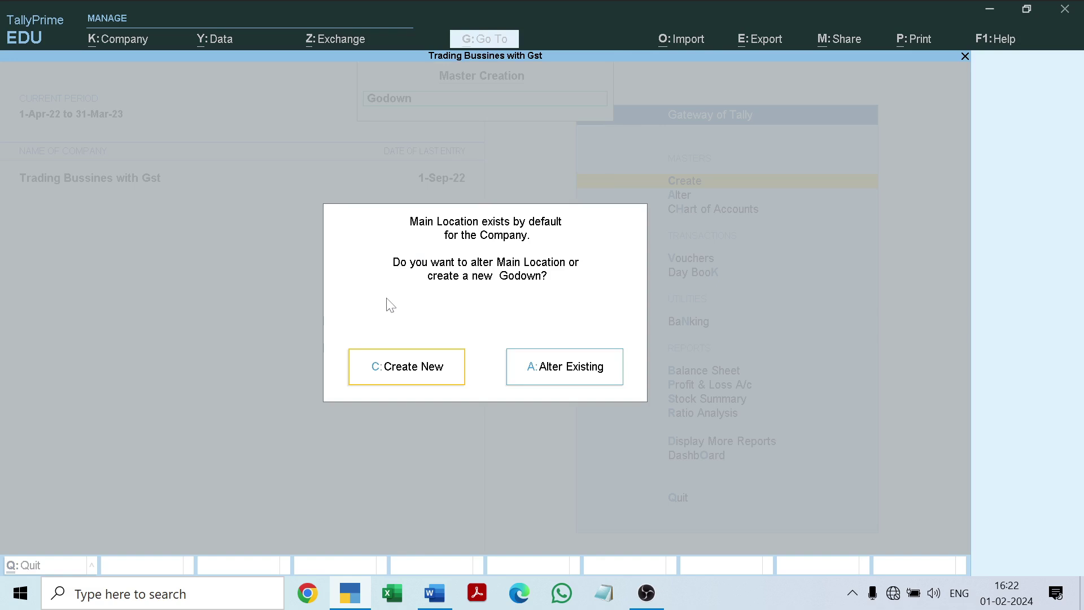
left_click(407, 376)
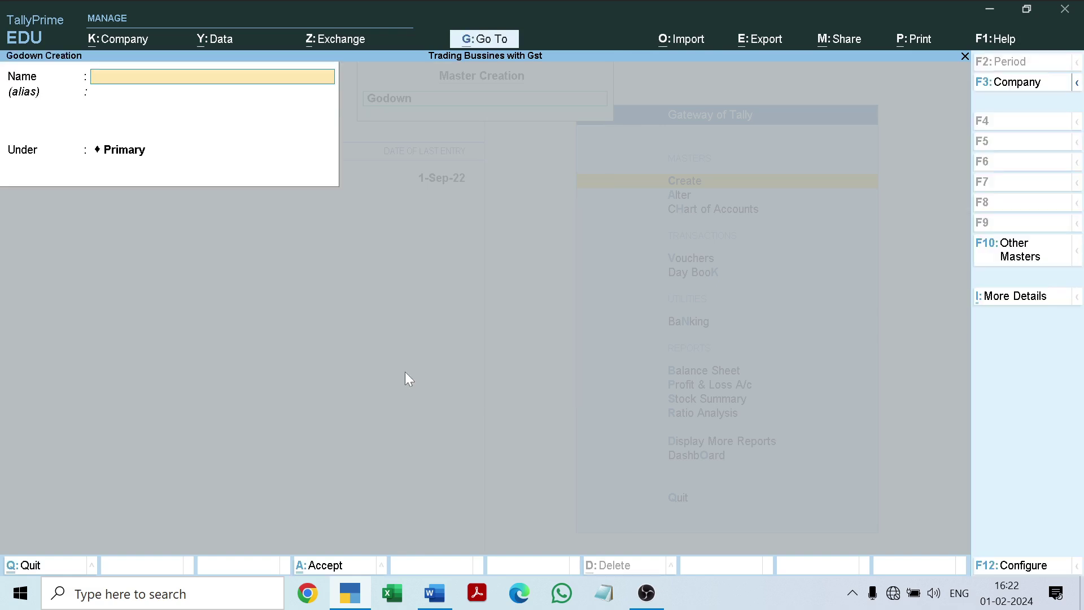
type("Radha Nagar")
key("Return")
key("Return")
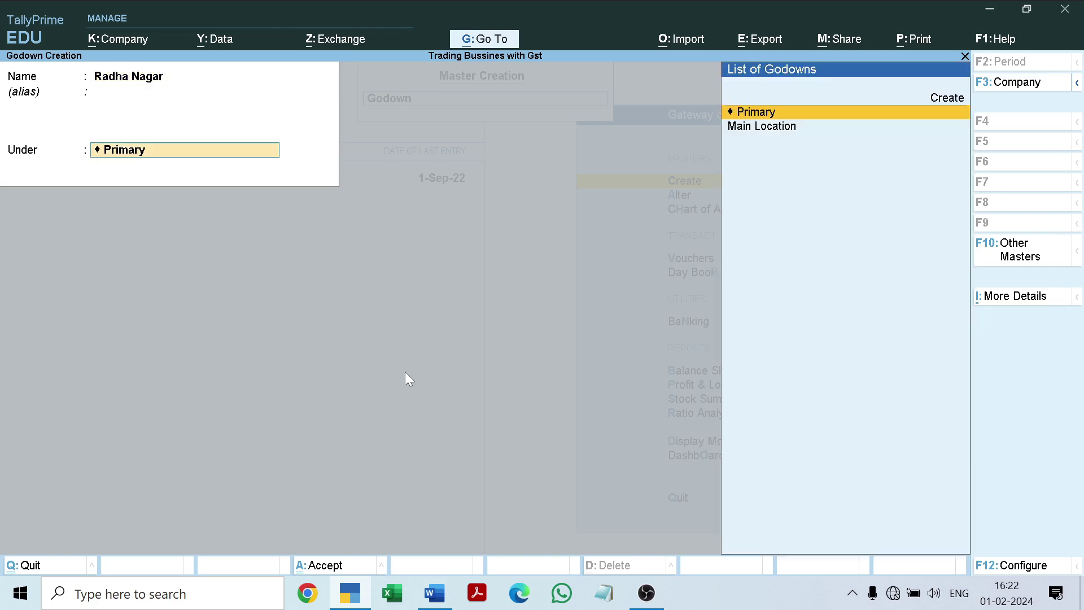
key("Return")
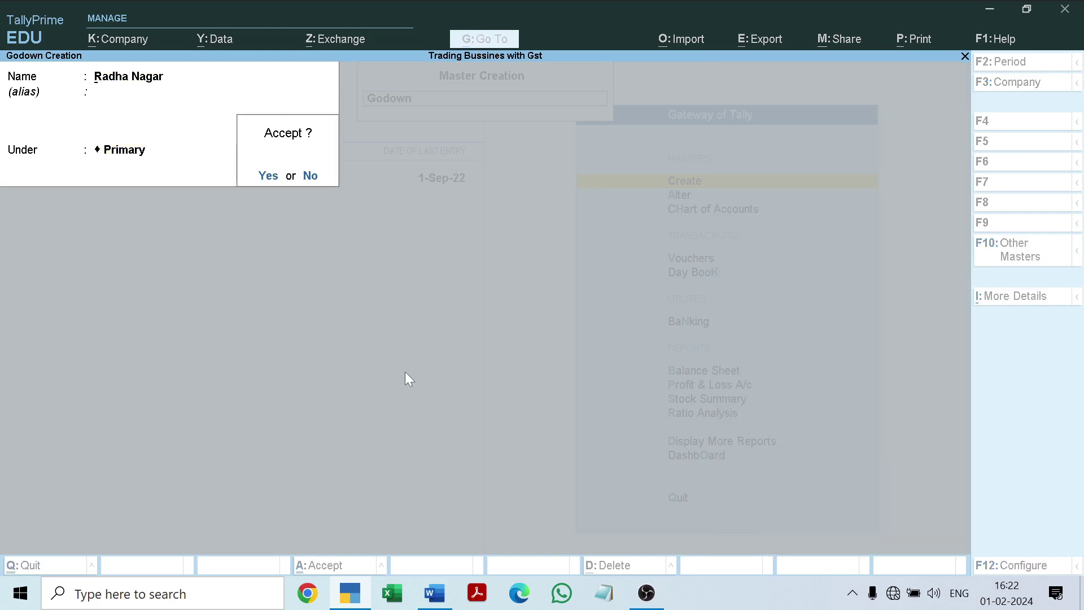
key("Return")
key("Escape")
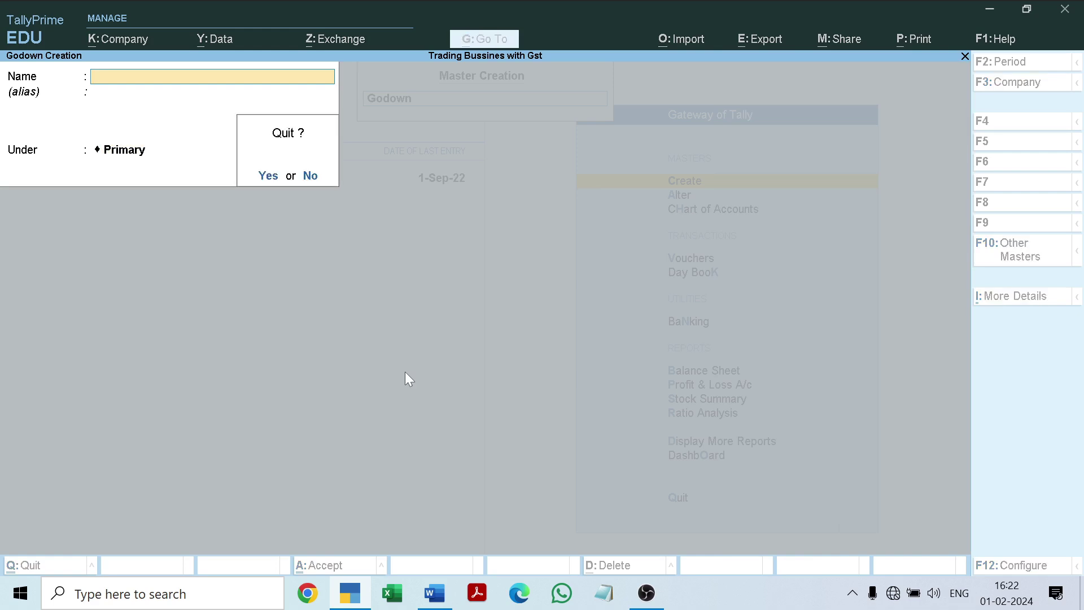
key("Return")
Step: Create the simple unit Nos with formal name Number, UQC NOS-NUMBERS and 0 decimal places, and close the unit form
key("Up")
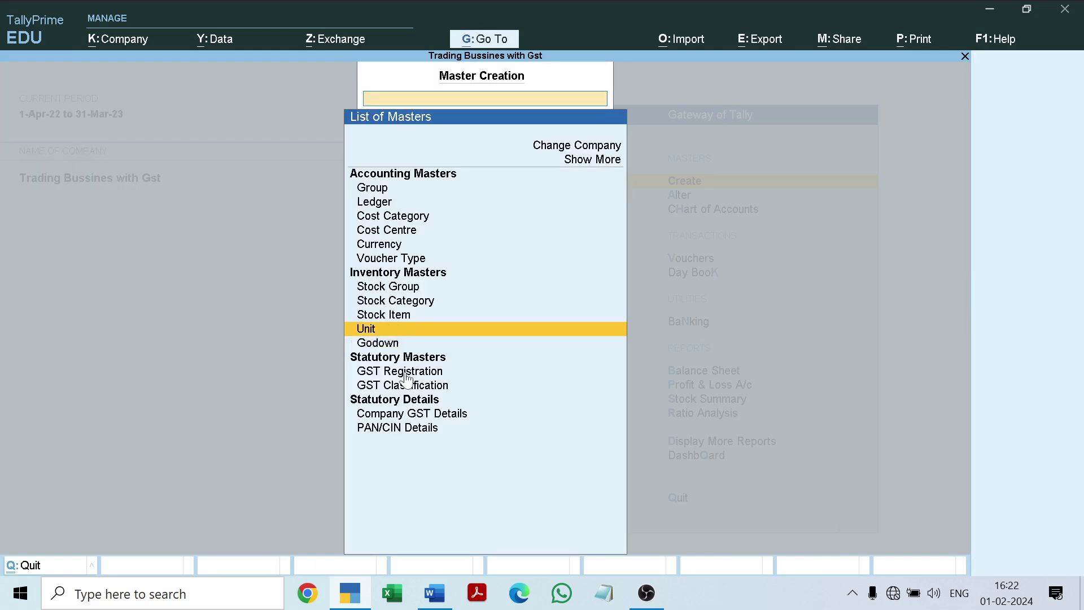
key("Return")
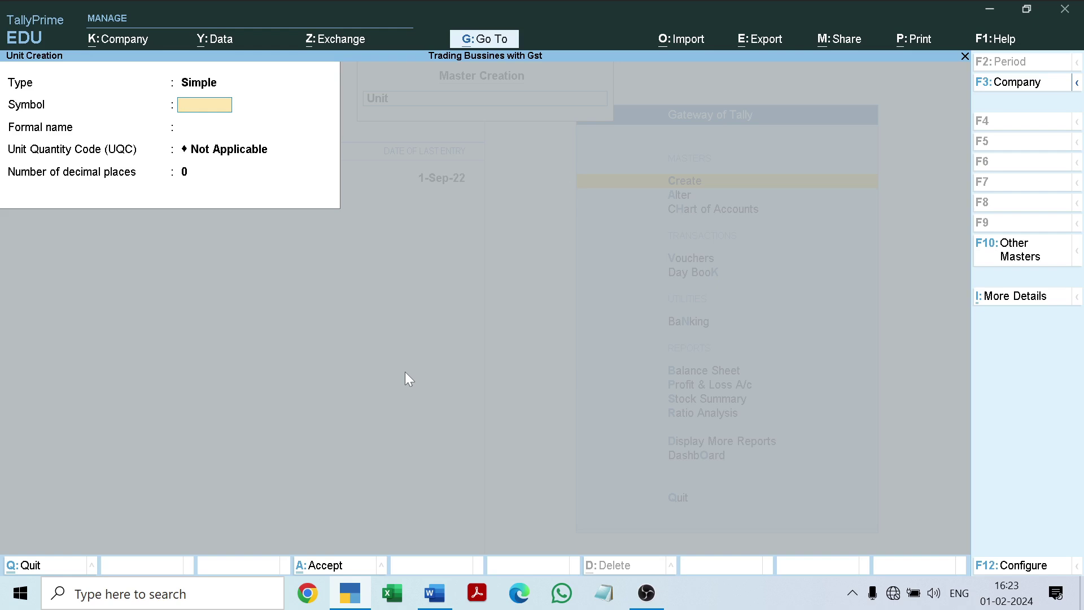
type("Nos")
key("Return")
type("Nu")
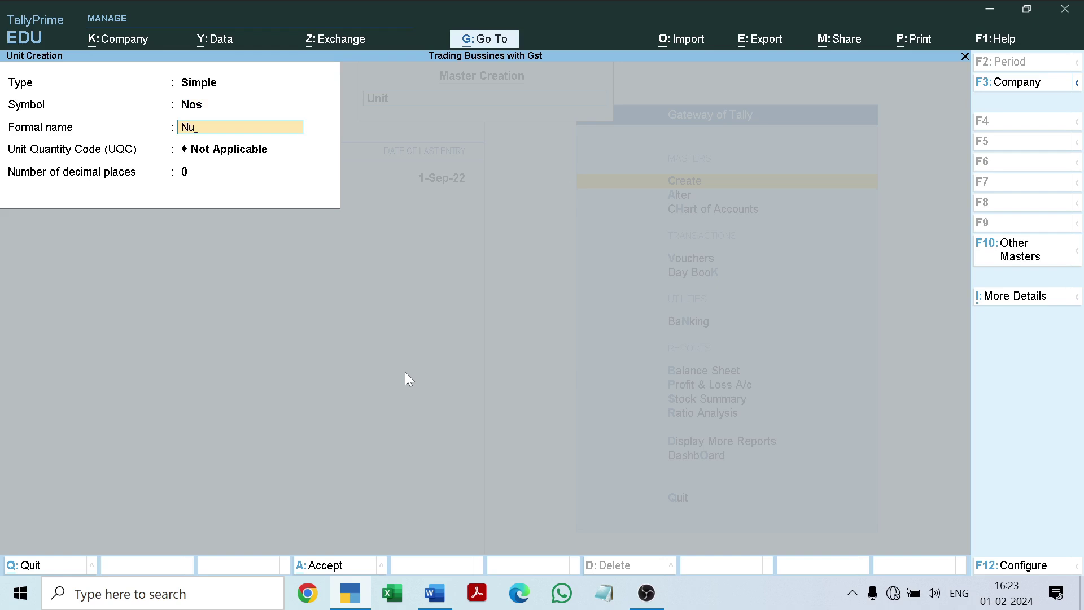
type("mber")
key("Return")
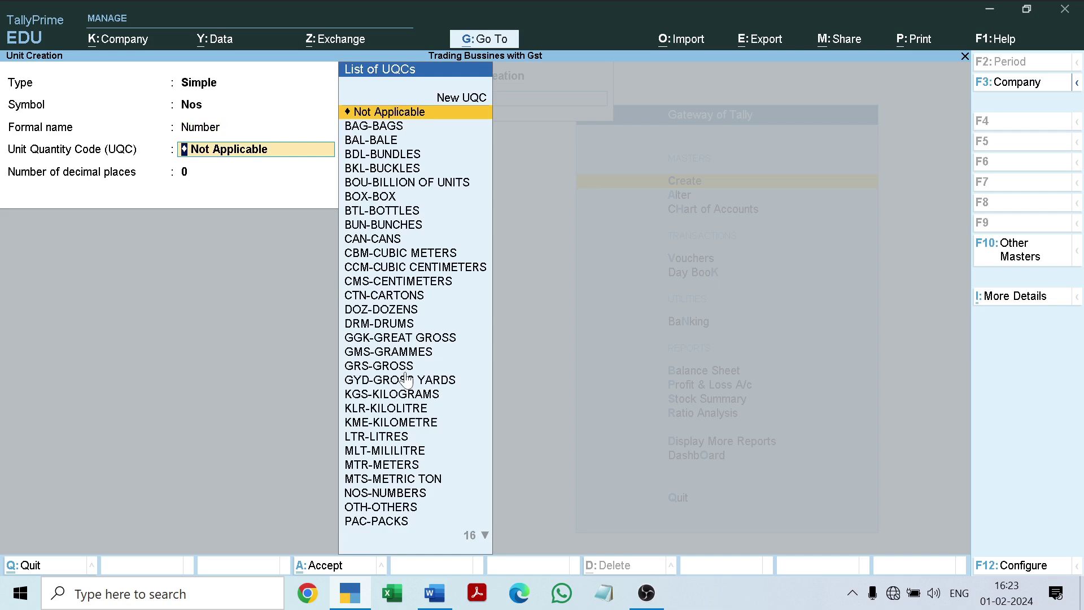
type("no")
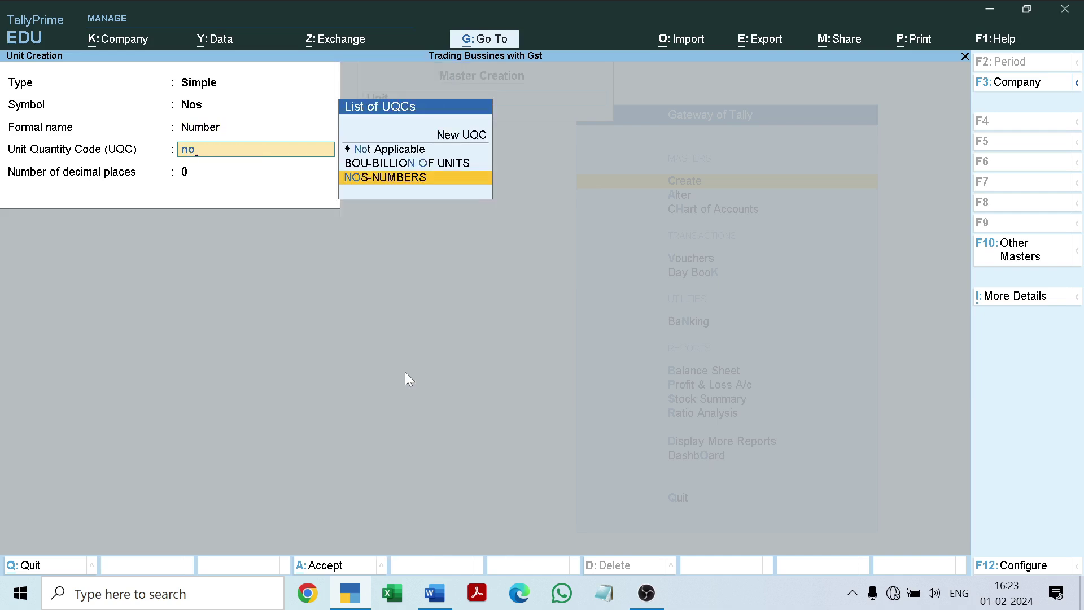
key("Return")
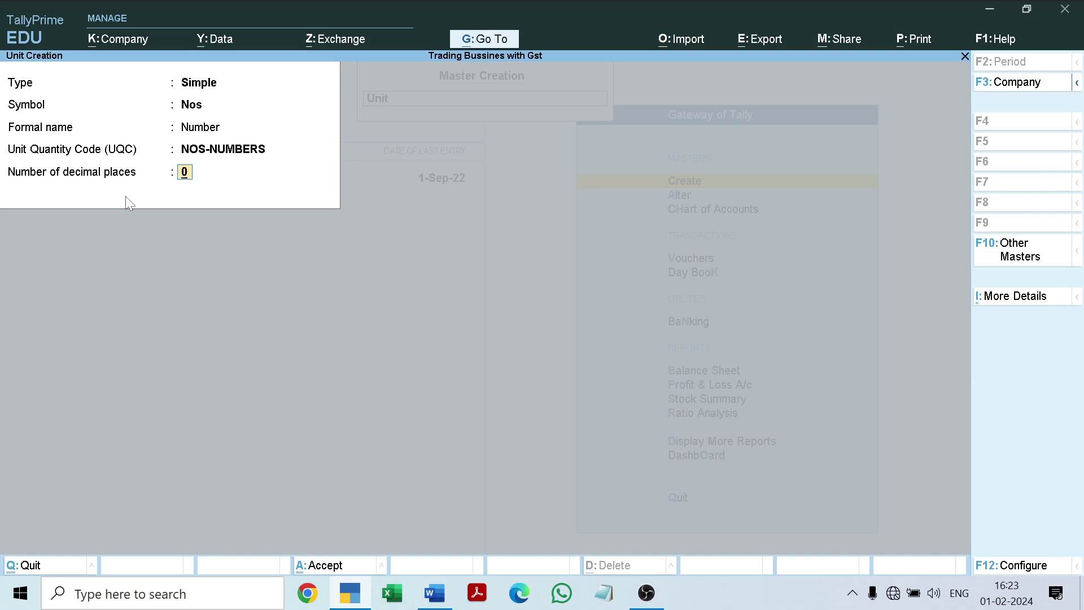
key("Return")
key("Return")
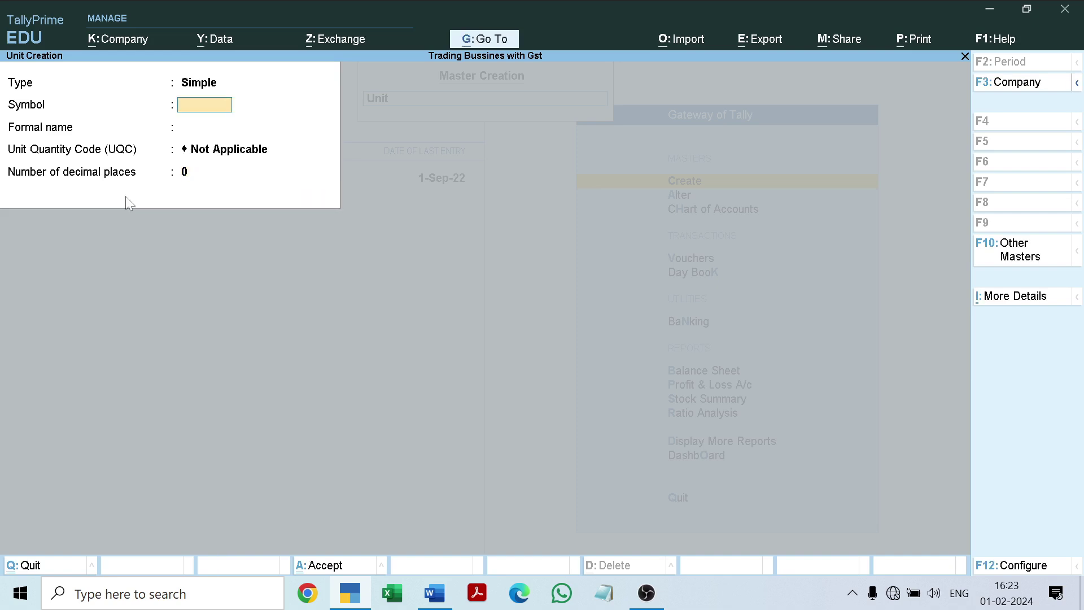
key("Escape")
key("Return")
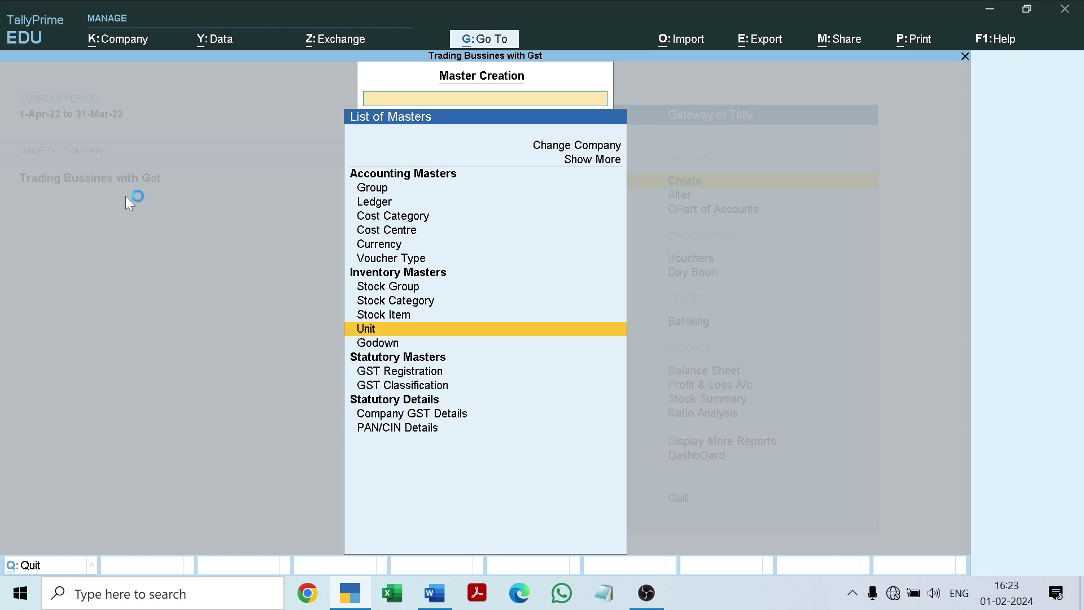
Step: Create a stock group named Mobile under Primary, keeping the default quantity, HSN/SAC and GST rate settings
key("Up")
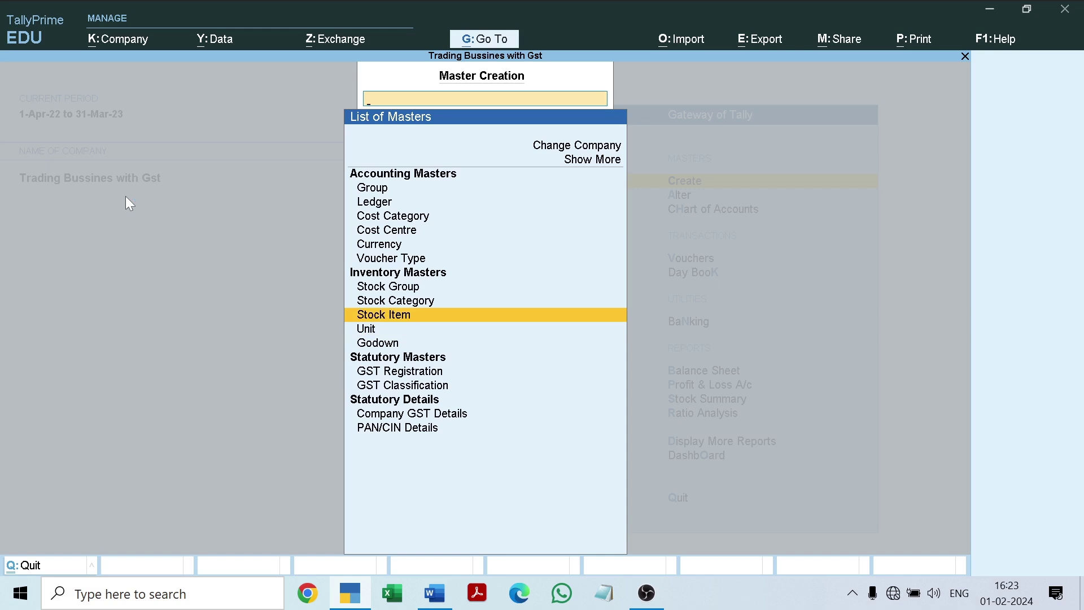
key("Up")
key("Up")
key("Return")
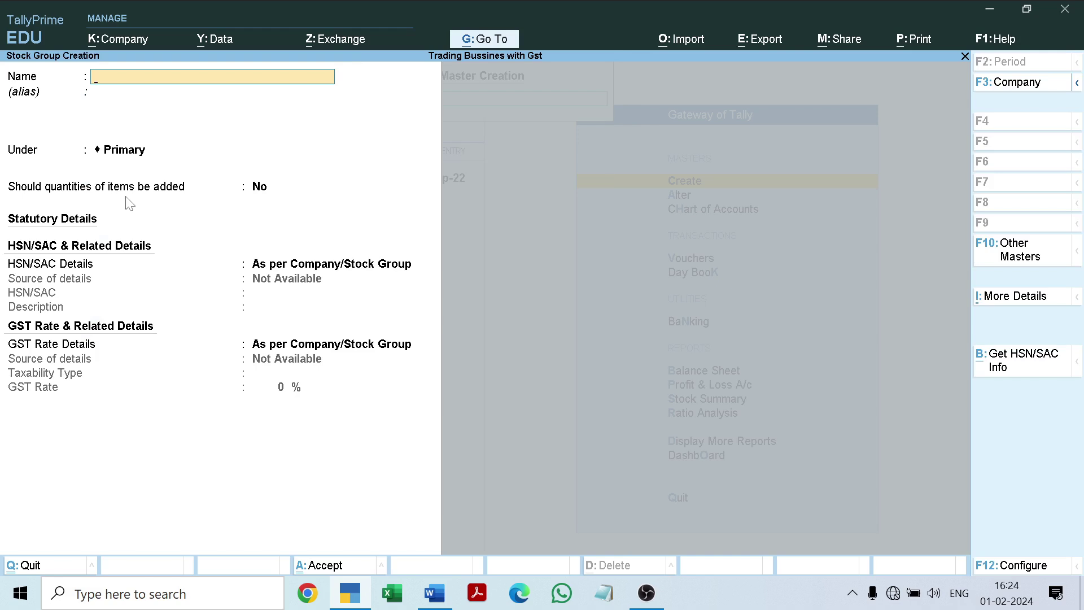
type("Mobile")
key("Return")
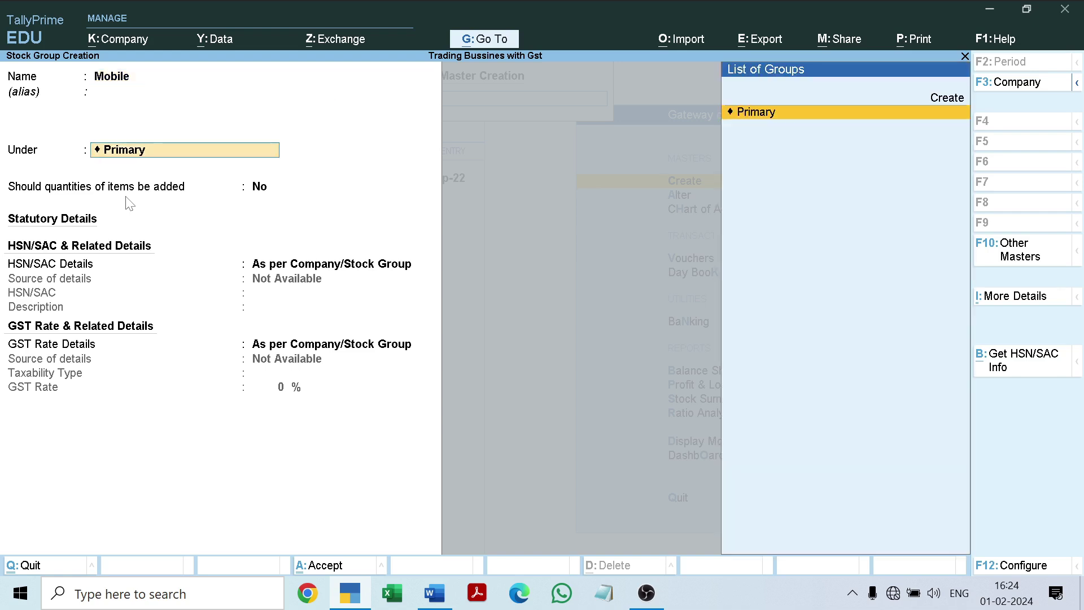
key("Return")
key("Return")
key("Return")
key("Return")
key("Return")
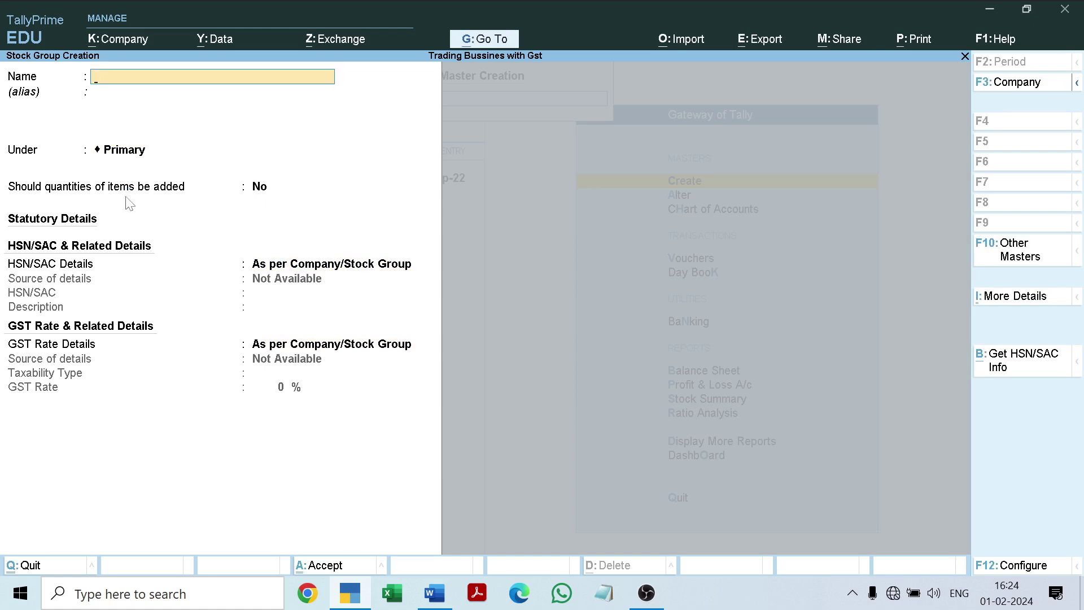
Step: Close the stock group form, check the phone brands in the Word document, and create the stock category Vivo under Primary in TallyPrime
key("Escape")
key("Return")
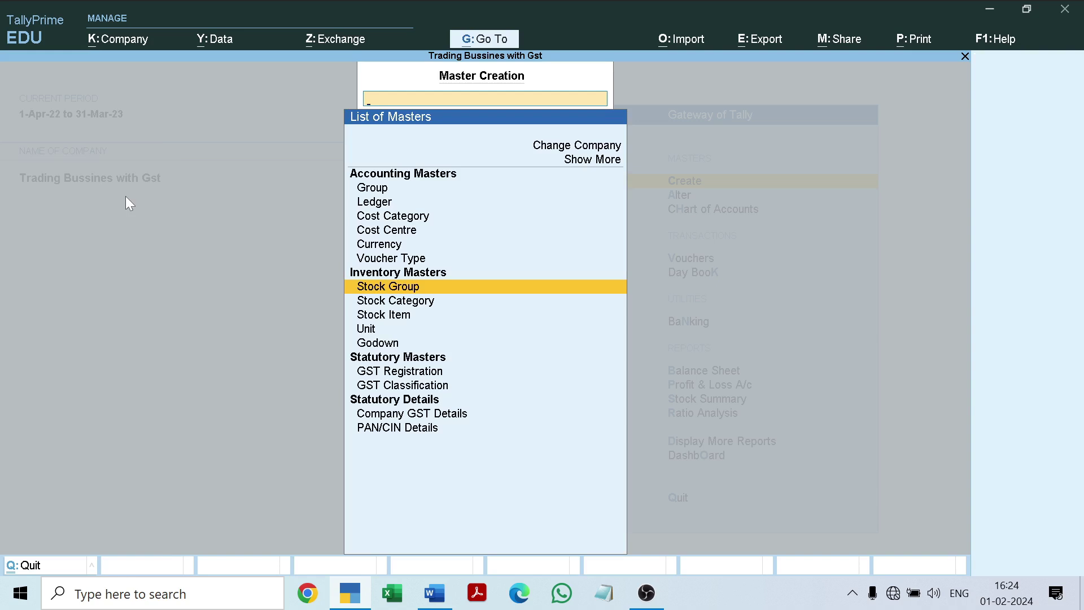
key("Down")
key("Return")
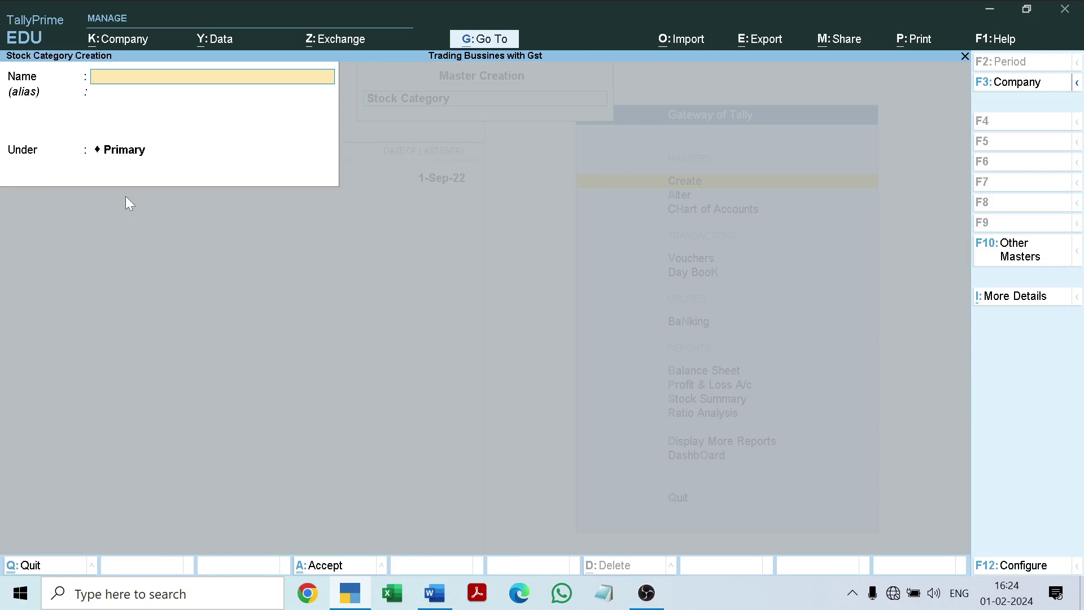
left_click(434, 594)
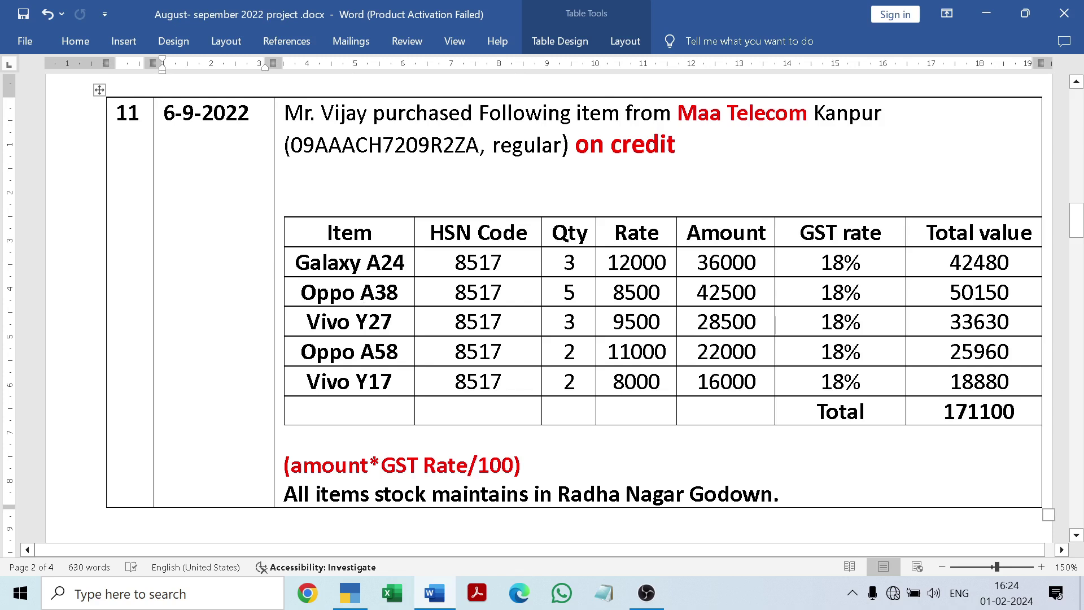
left_click(436, 602)
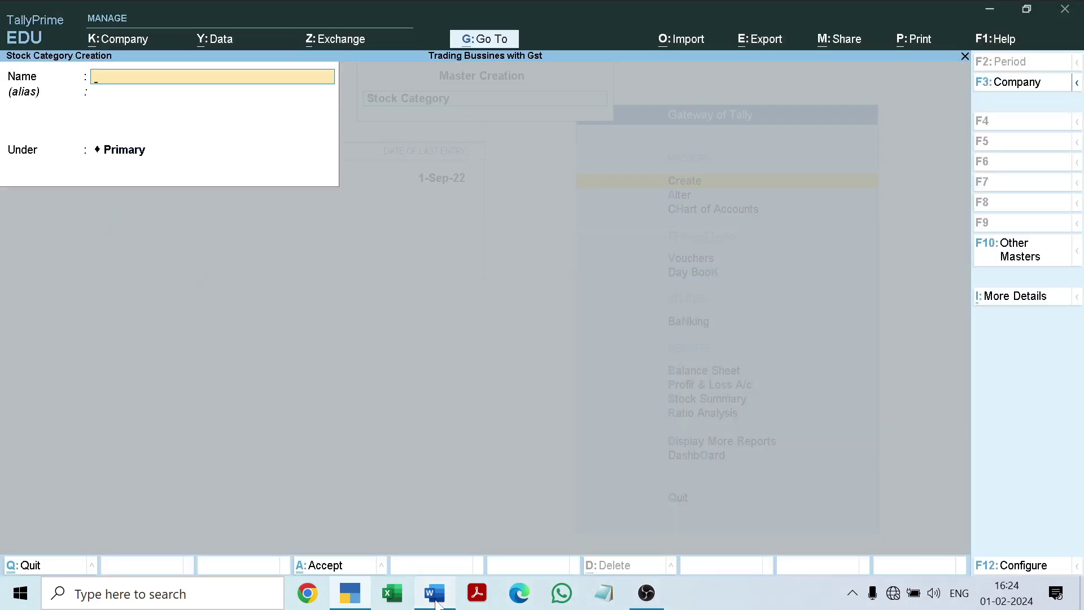
type("V")
key("Return")
key("Return")
key("Return")
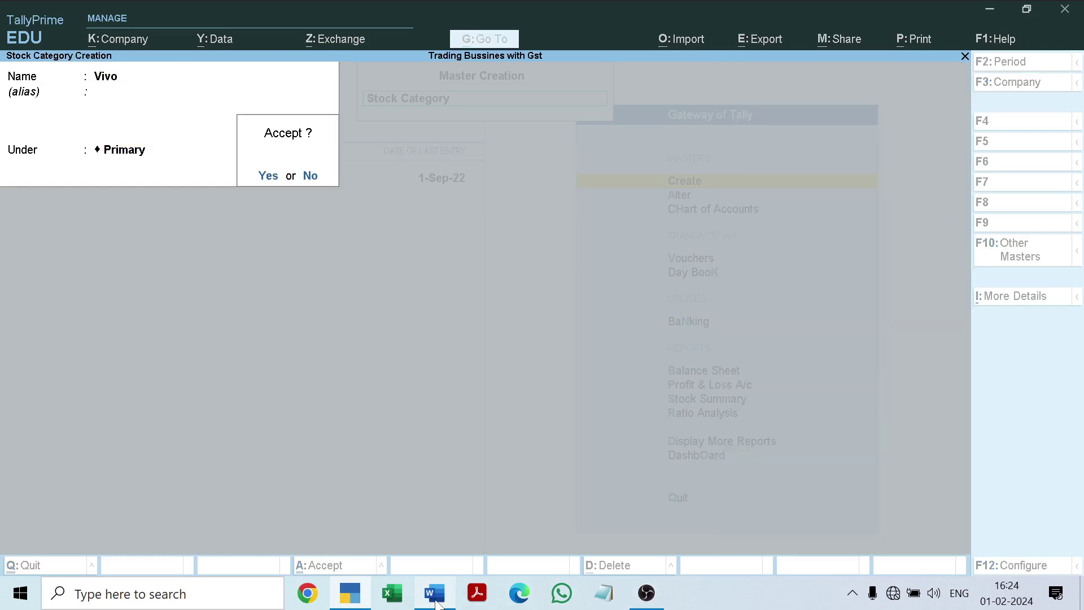
key("Return")
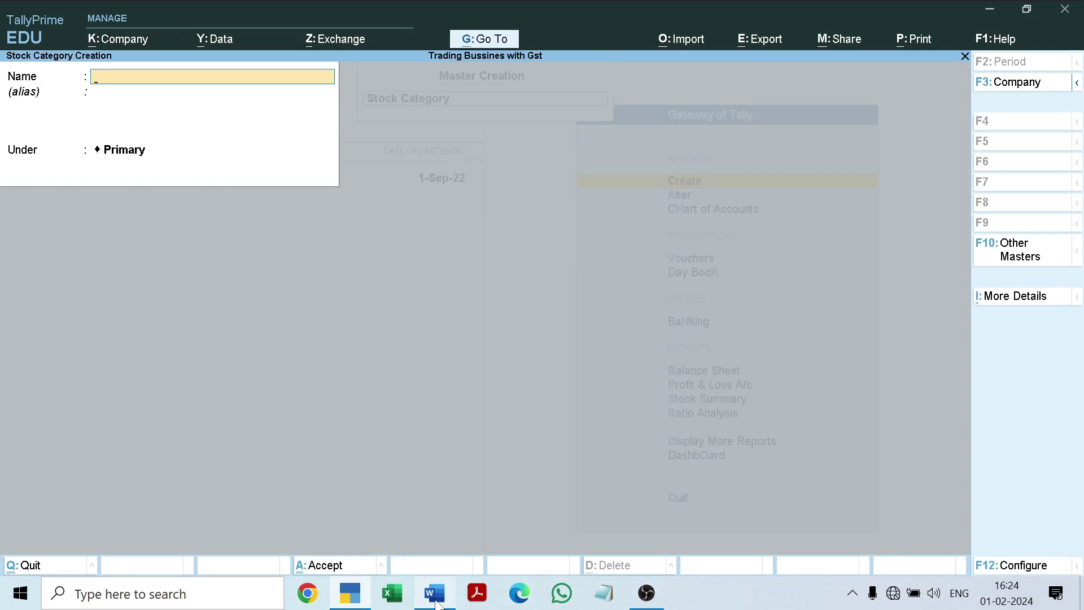
Step: Create the stock category Oppo under Primary, leaving the alias blank
type("Oppo")
key("Return")
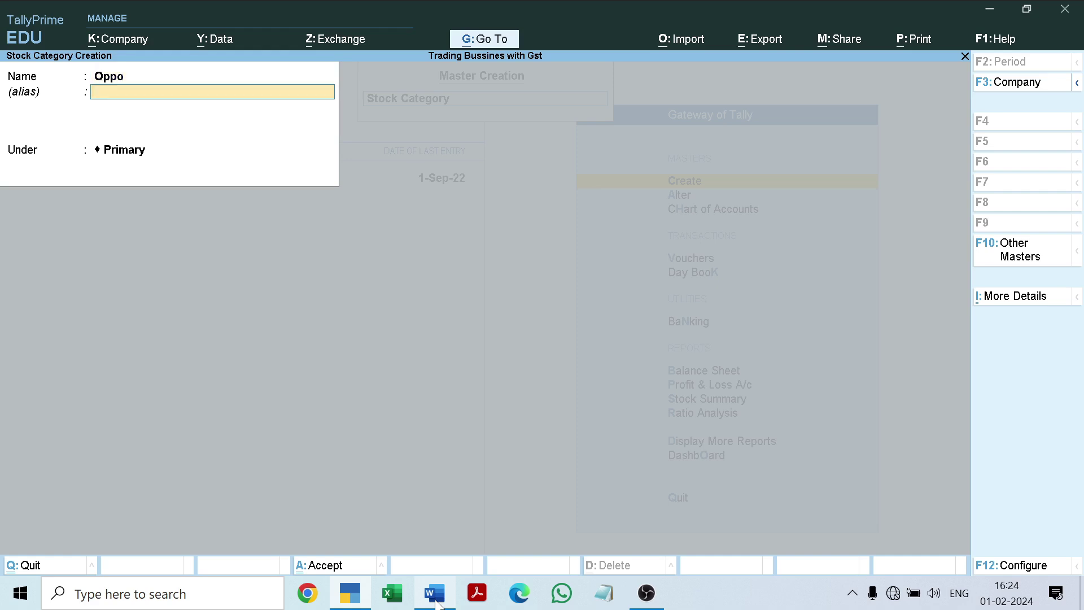
key("Return")
key("Return")
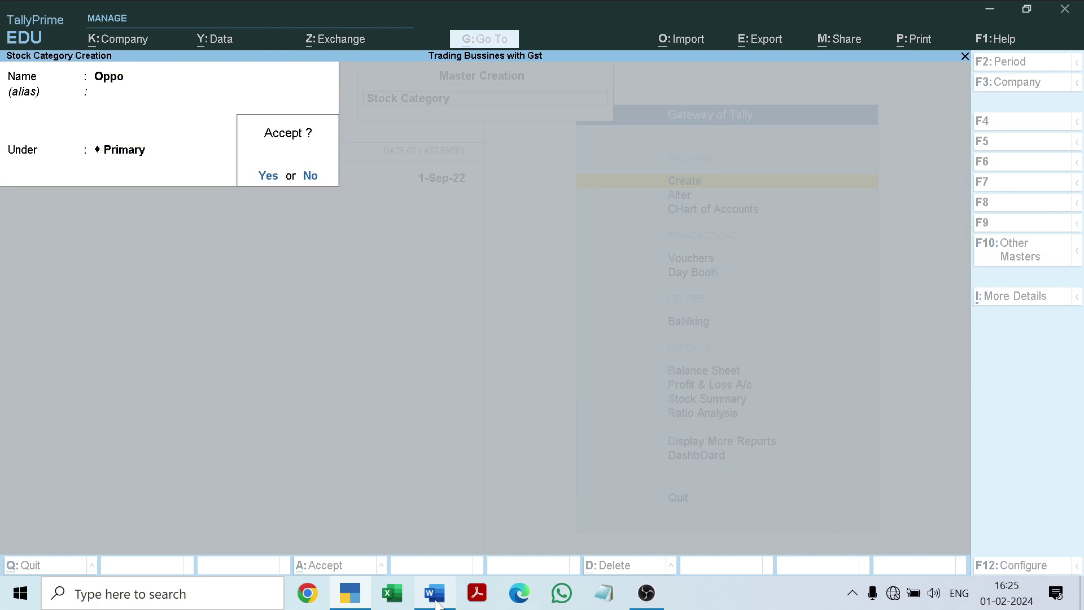
key("Return")
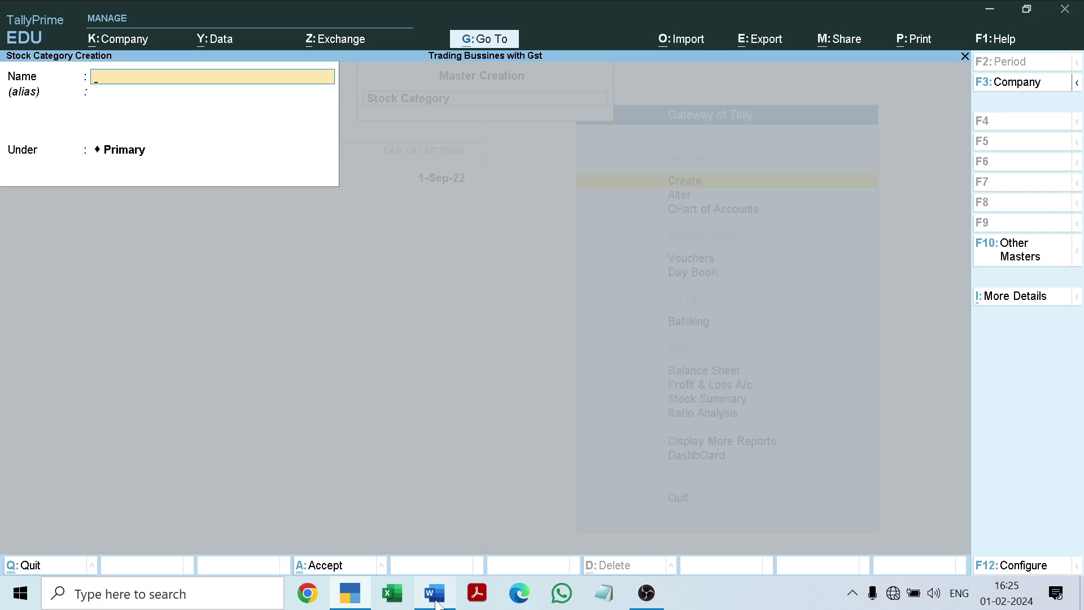
Step: Check the Galaxy item in the Word document, then create the TallyPrime stock category Sumsang under Primary and close the category form
left_click(435, 593)
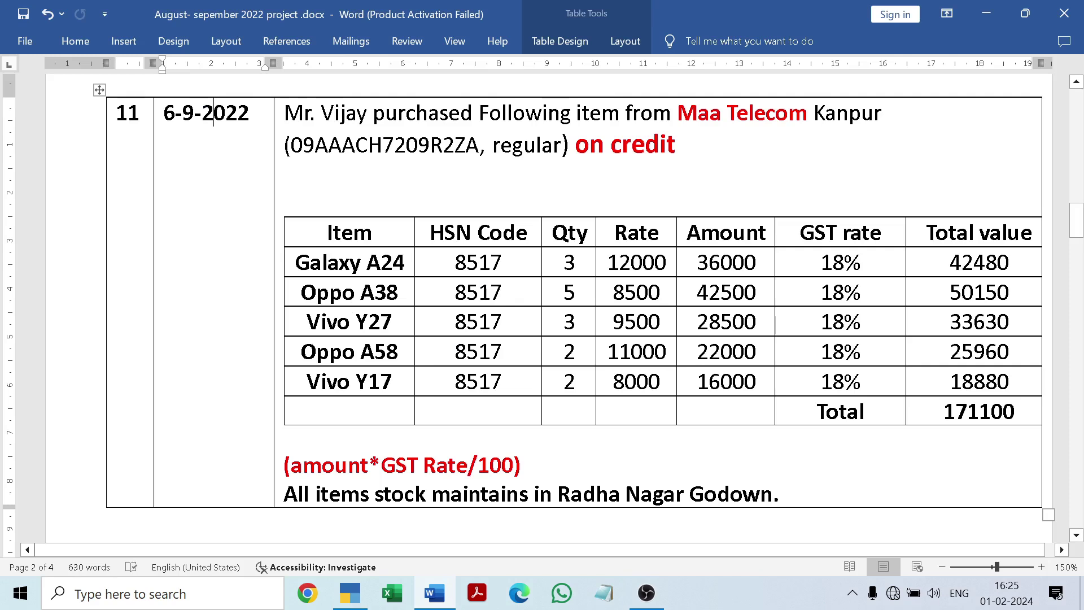
left_click_drag(295, 262, 361, 262)
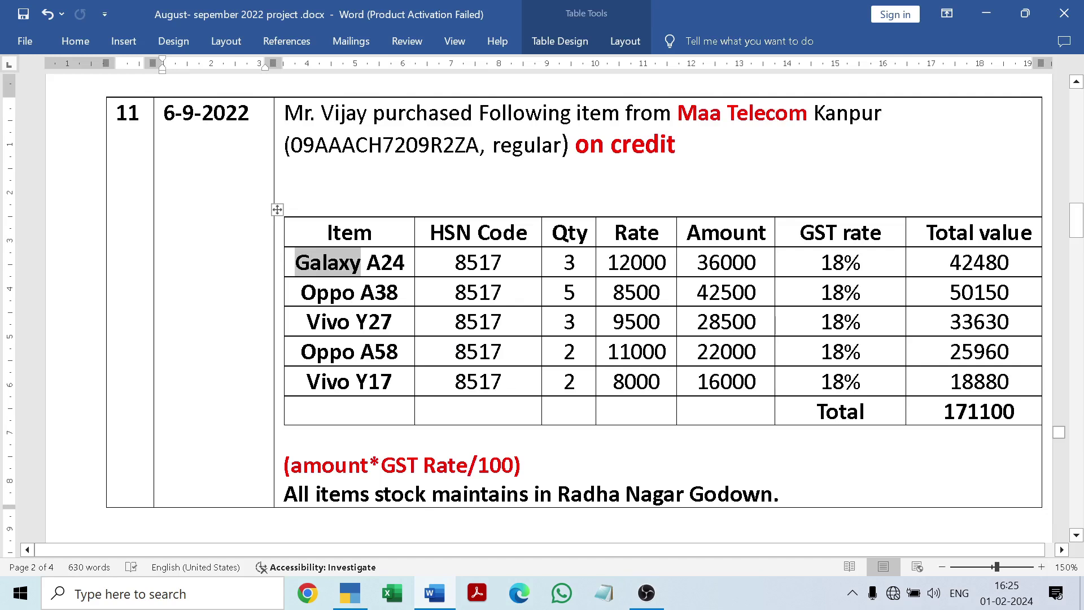
left_click(259, 358)
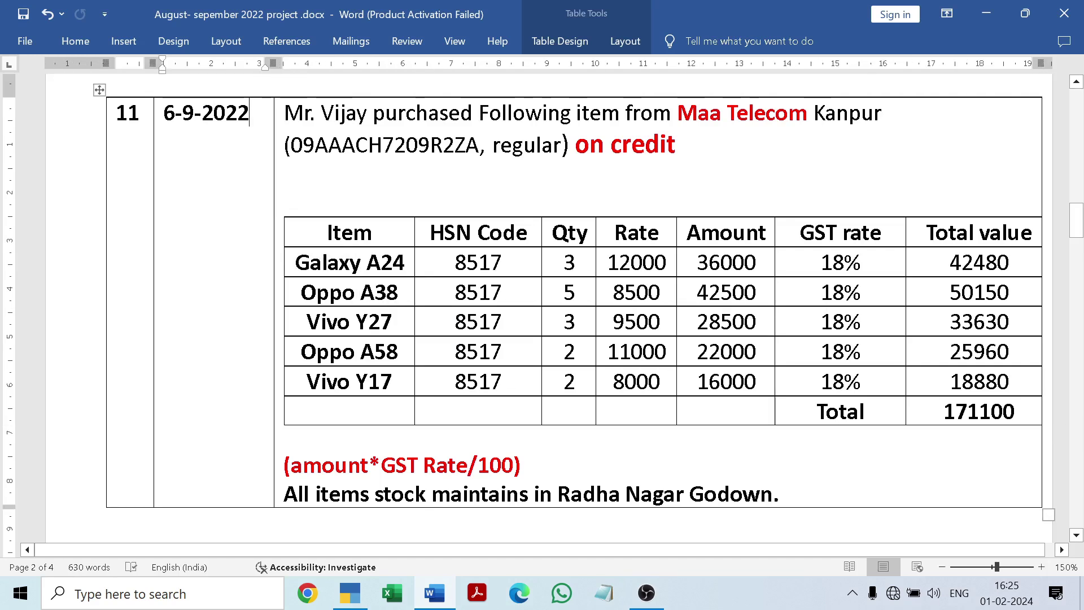
left_click(433, 600)
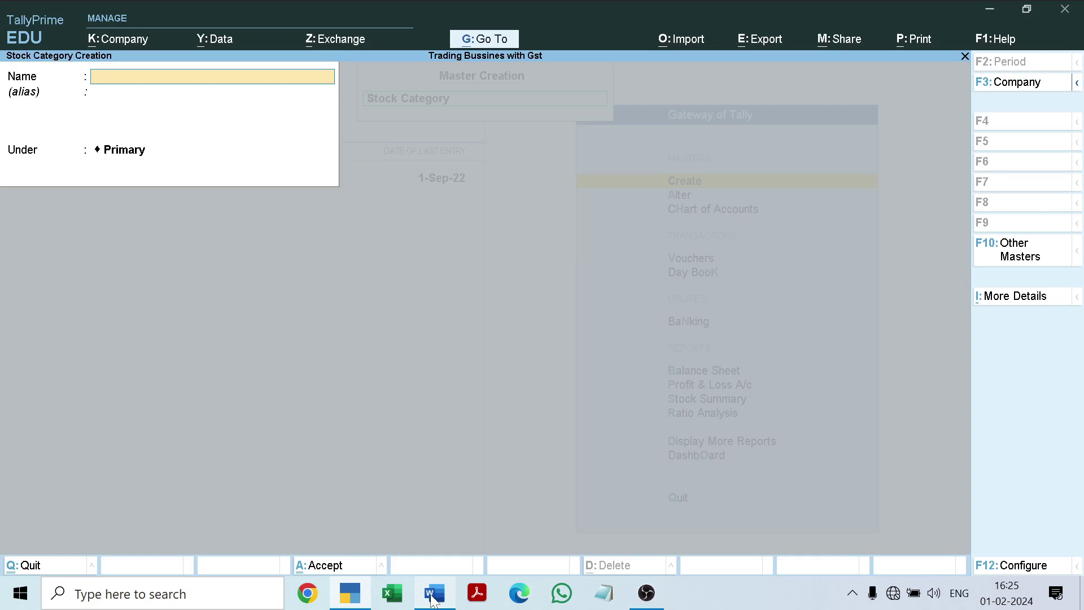
type("Sum")
type("sand")
key("BackSpace")
type("g")
key("Return")
key("Return")
key("Return")
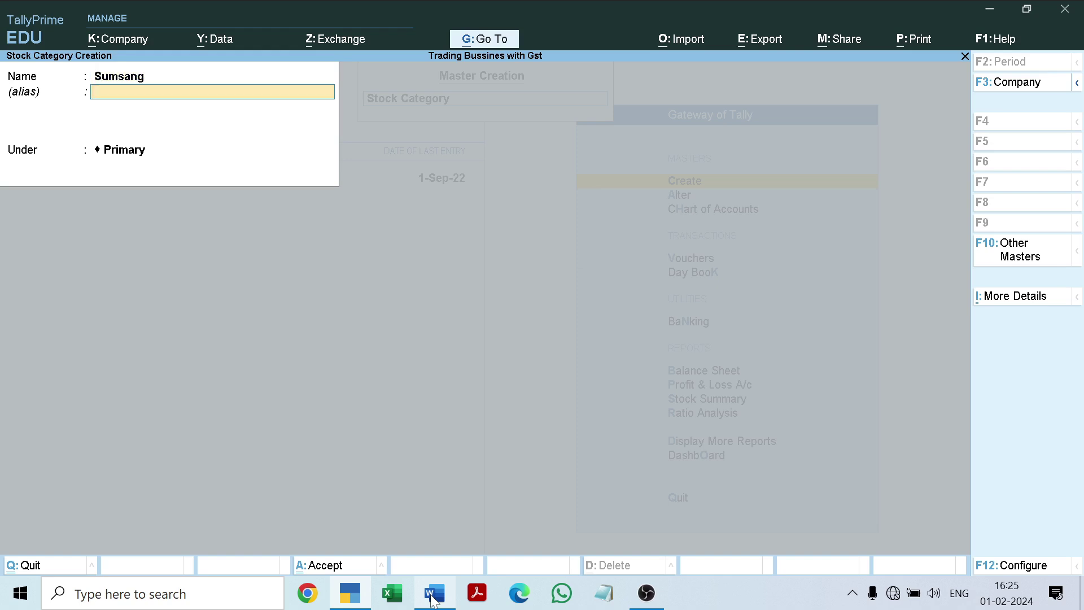
key("Return")
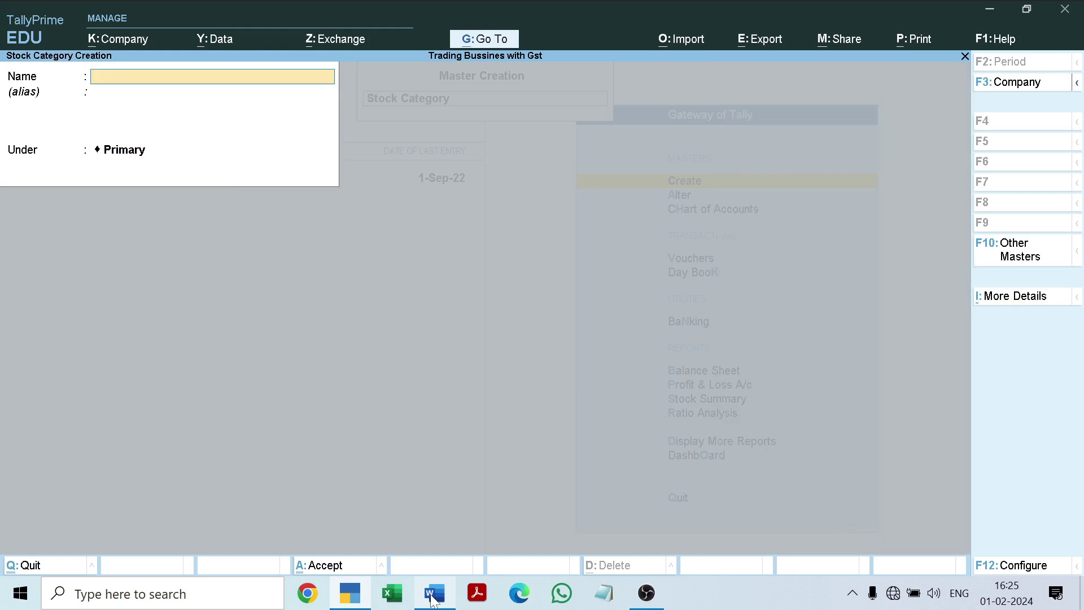
key("Escape")
Step: Start a new stock item and name it Galaxy A24, copying the name from the purchase table in Word and leaving the alias blank
key("Return")
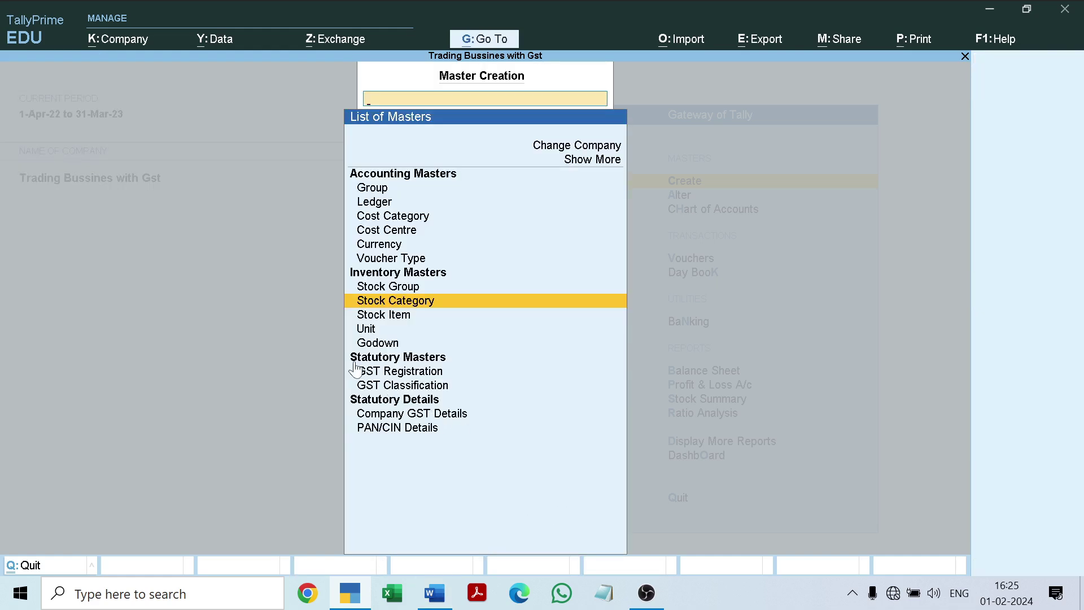
left_click(388, 317)
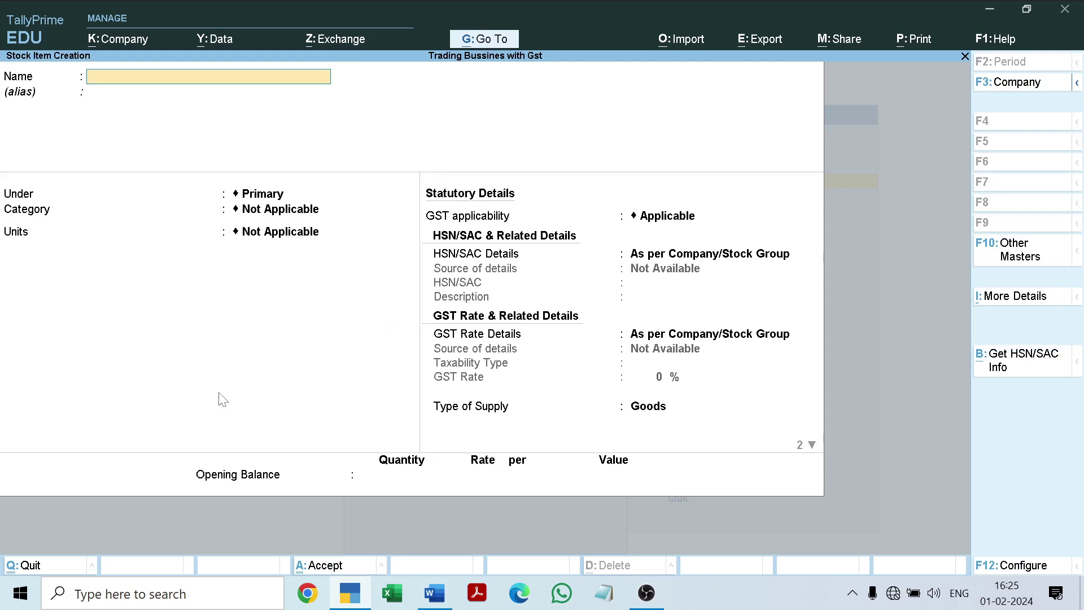
left_click(431, 594)
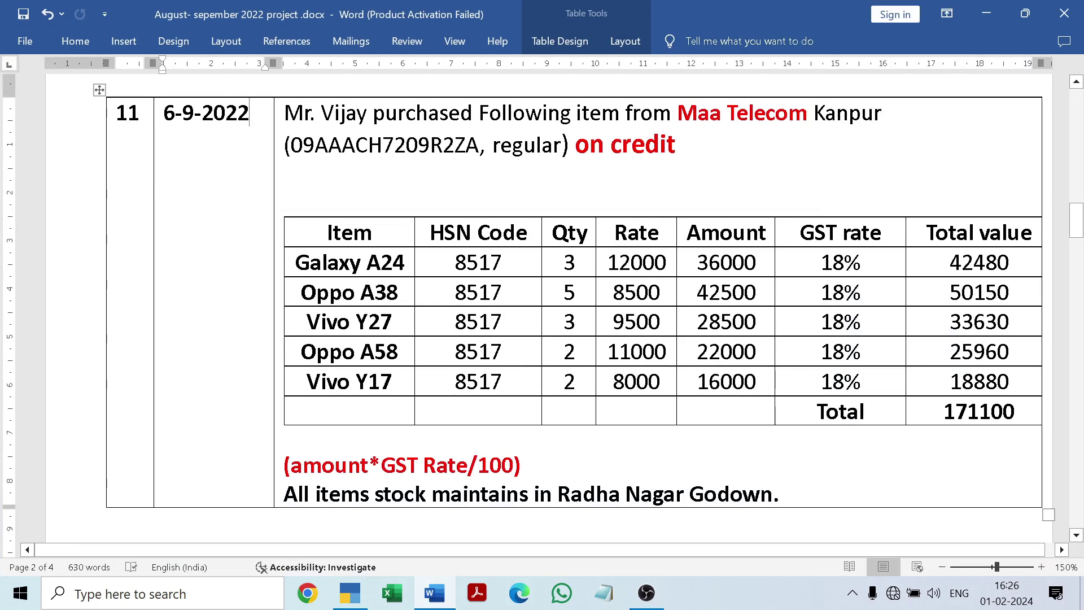
left_click_drag(295, 263, 405, 265)
key("ctrl+c")
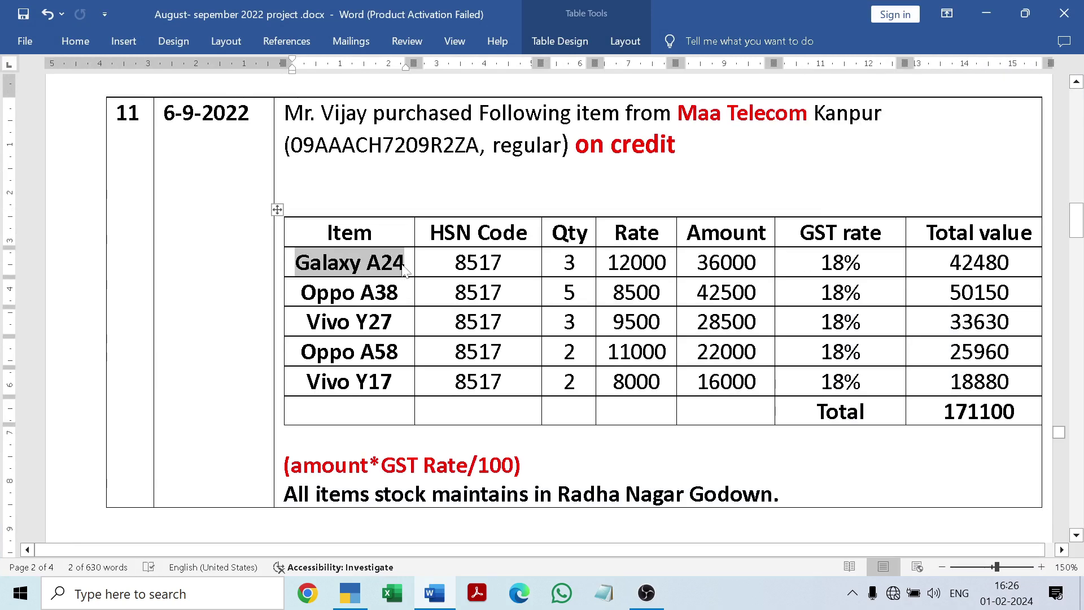
left_click(242, 331)
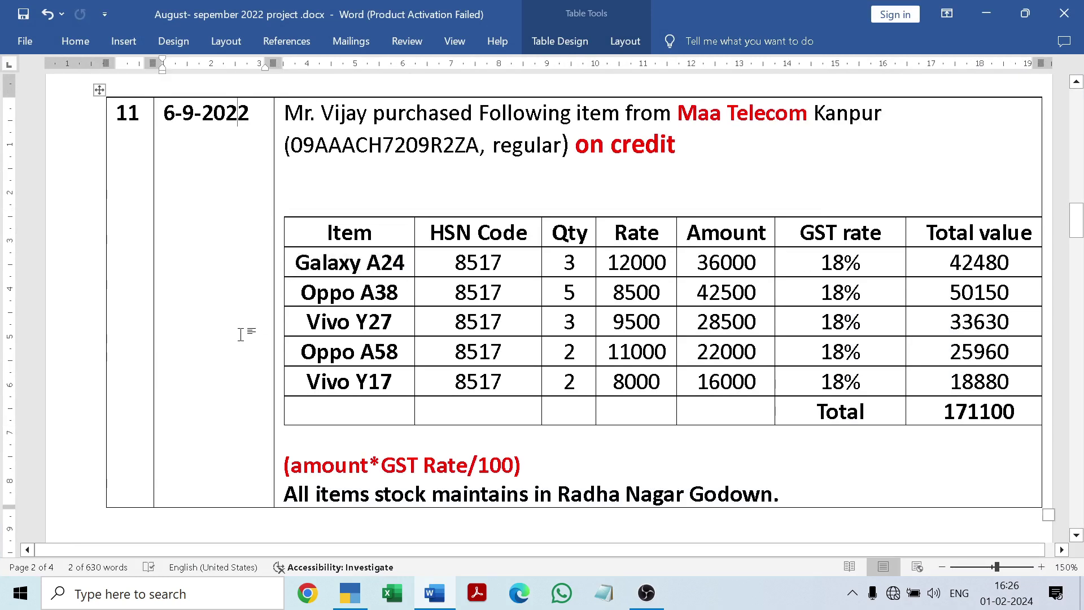
left_click(424, 596)
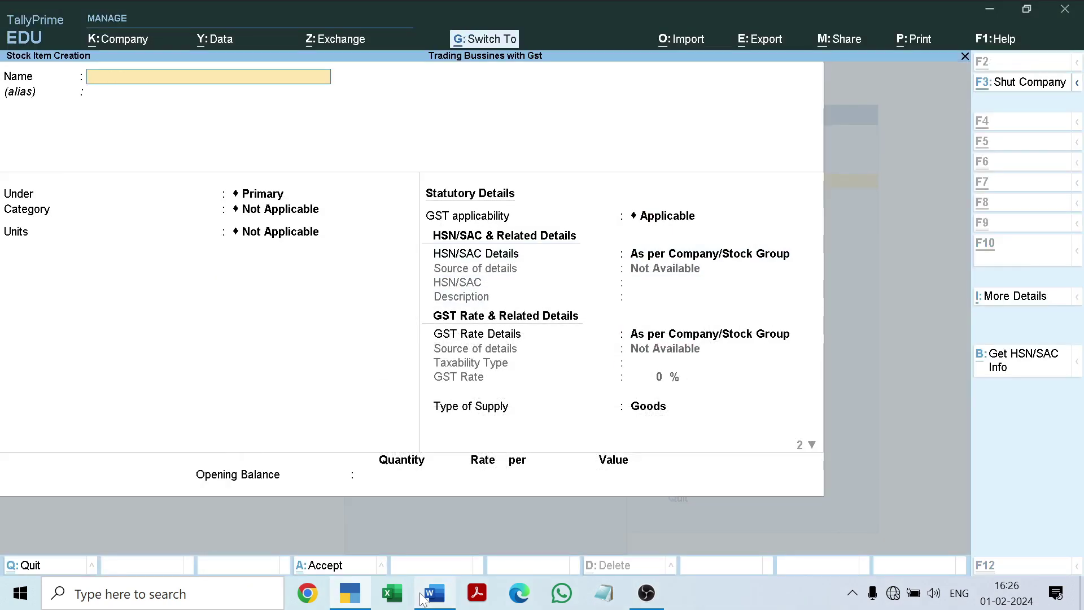
key("ctrl+v")
key("Return")
key("Return")
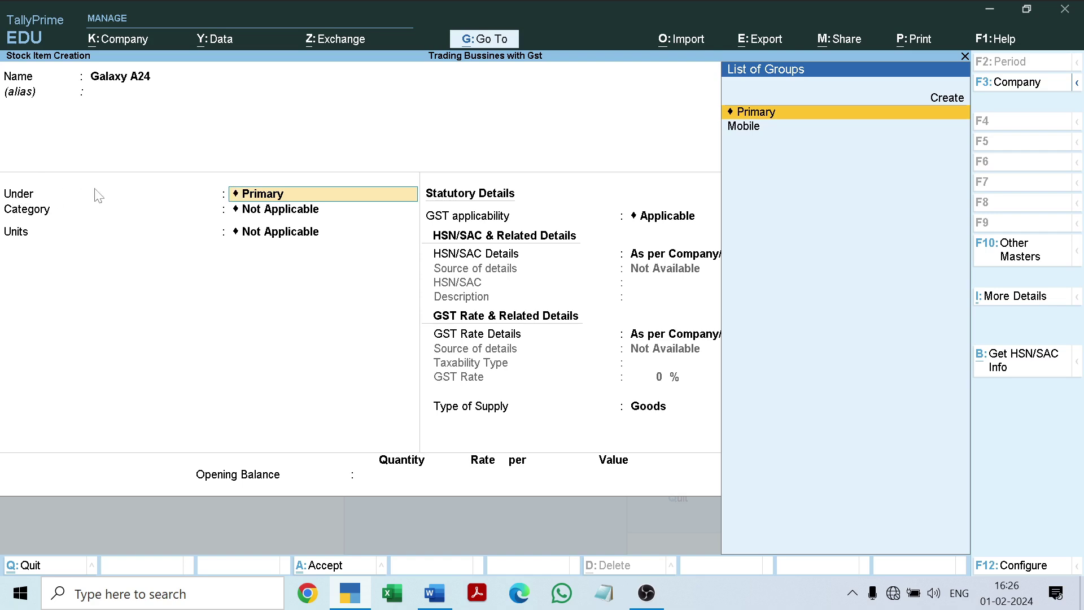
Step: Assign the Galaxy A24 item to the group Mobile, category Sumsang and unit Nos
key("Down")
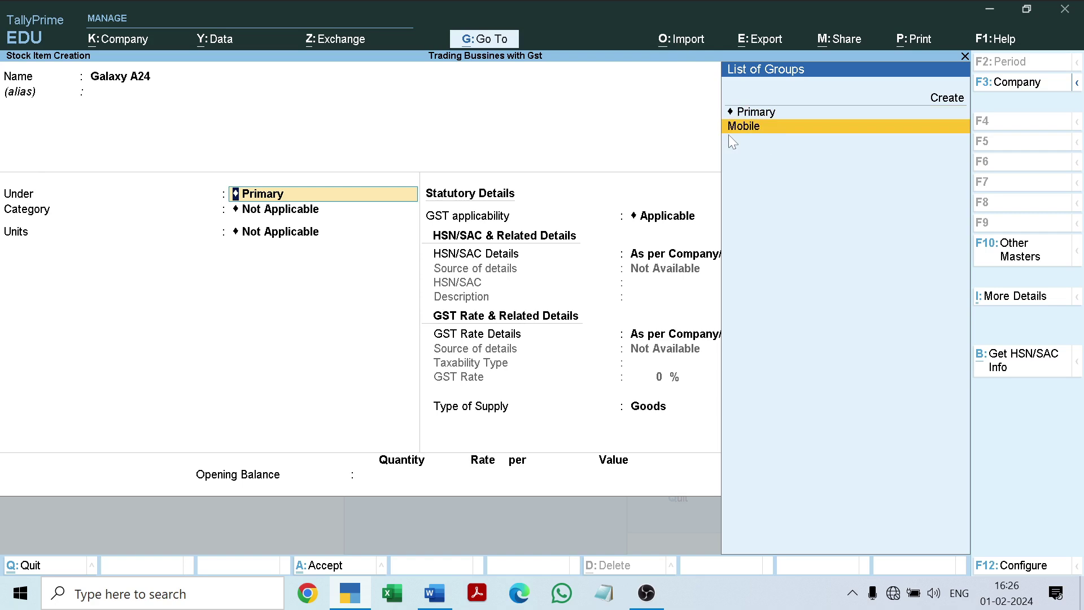
key("Return")
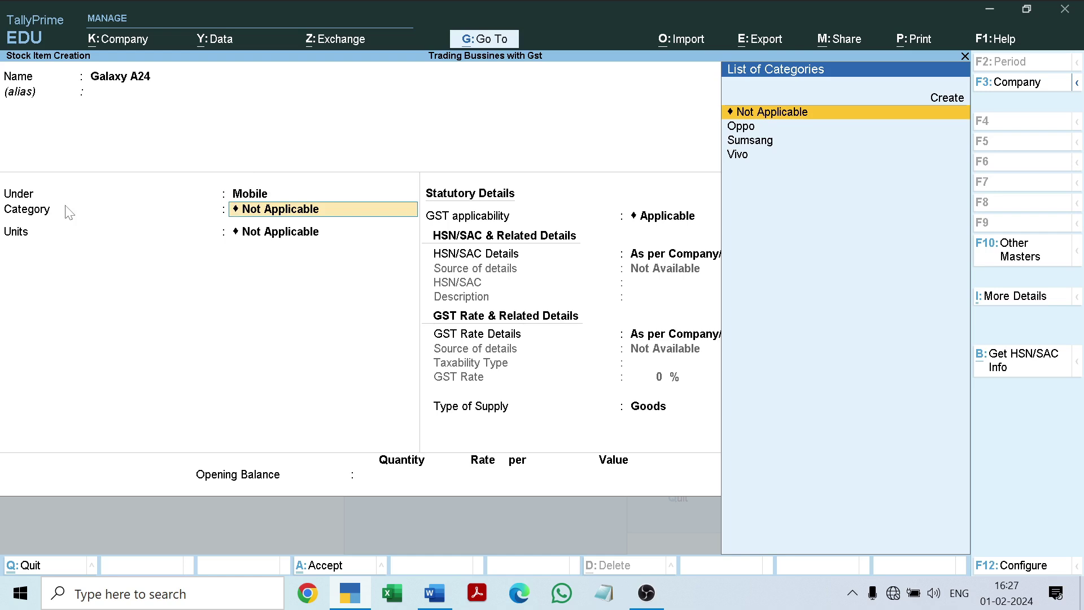
key("Down")
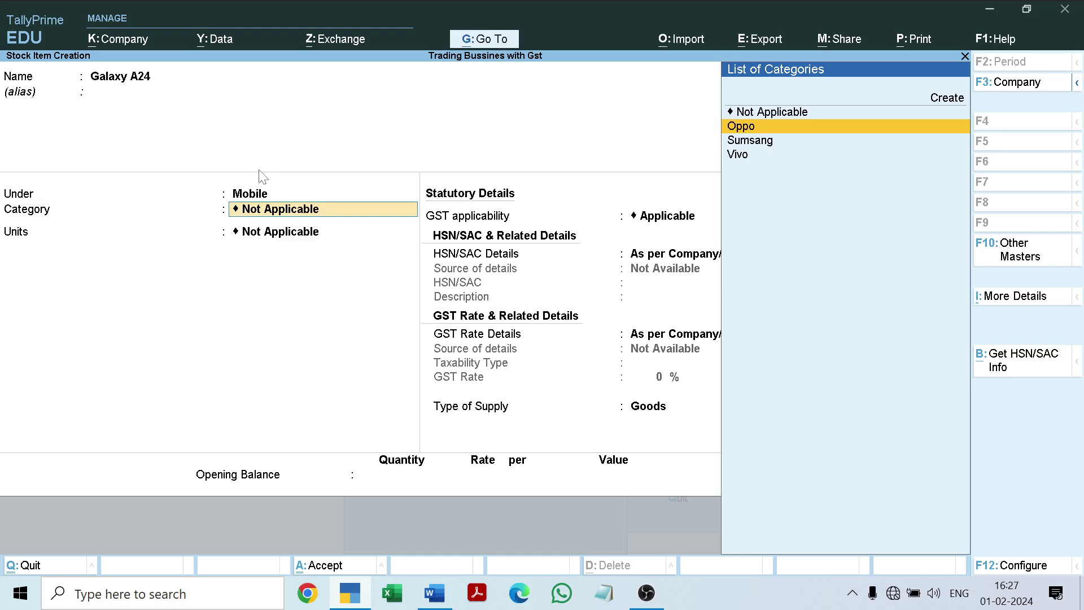
key("Down")
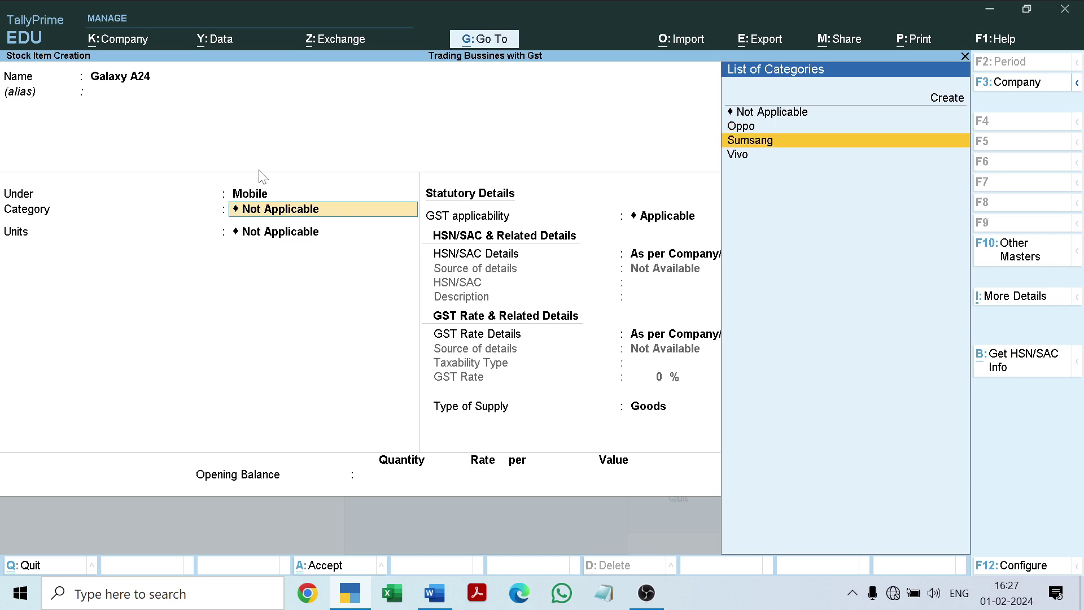
key("Return")
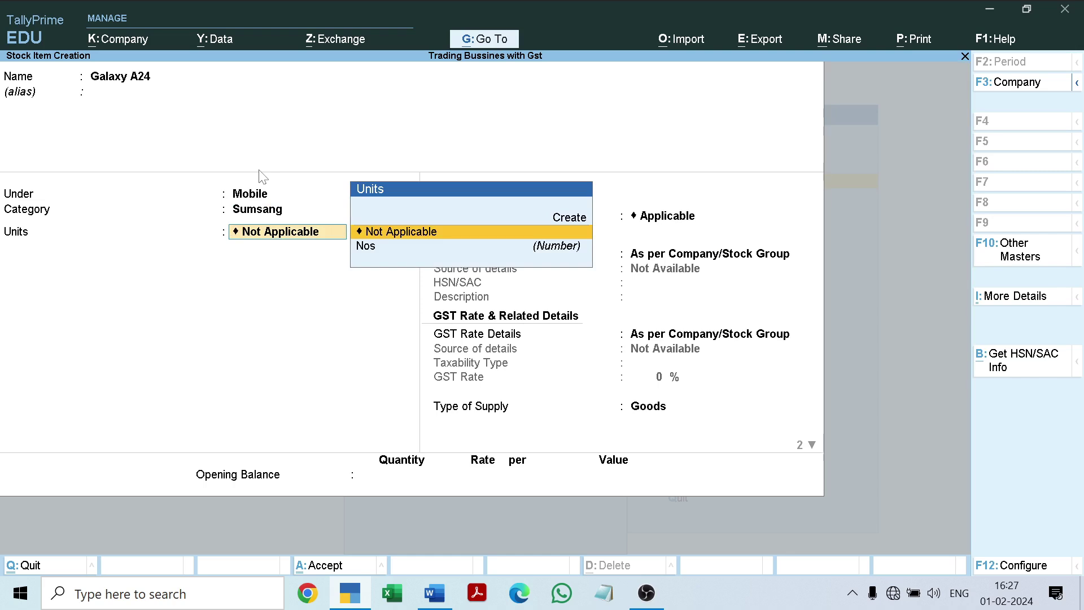
key("Down")
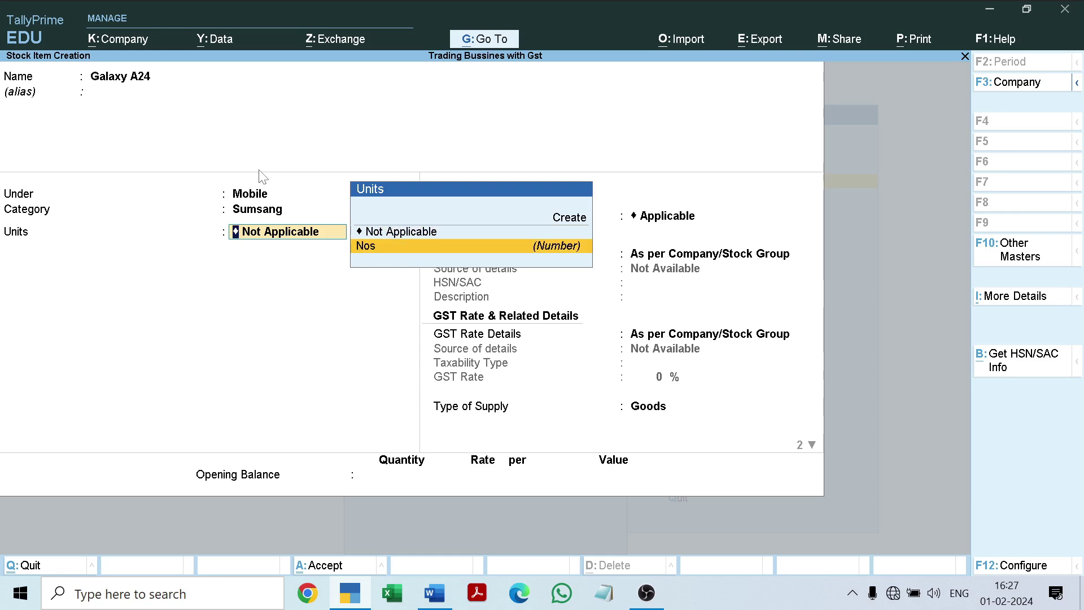
key("Return")
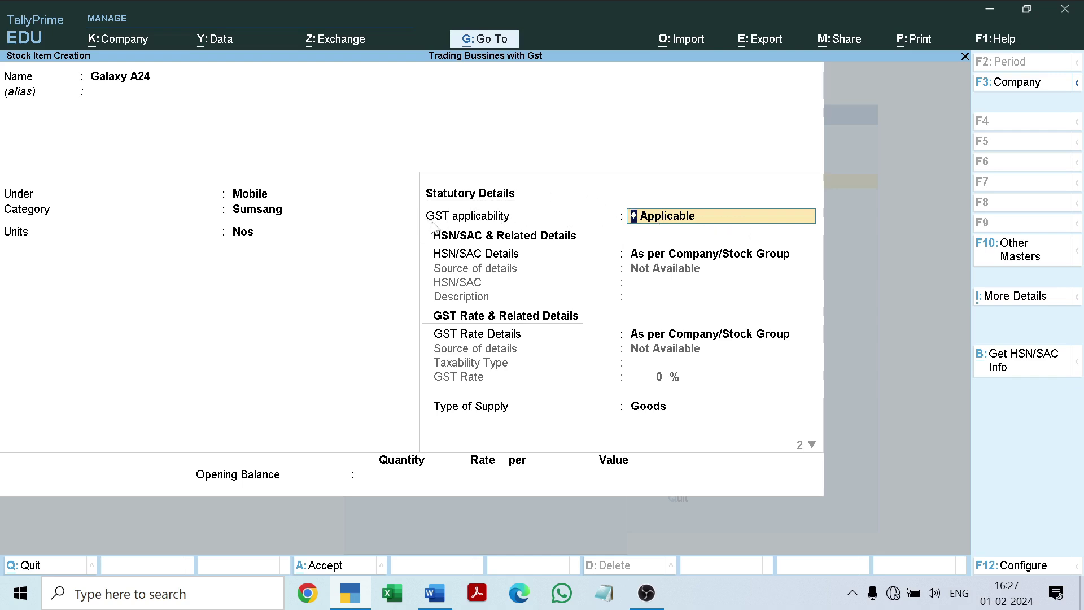
Step: Keep GST Applicable, set HSN/SAC Details to Specify Details Here, and enter HSN code 8517 after checking it in the Word document
key("Return")
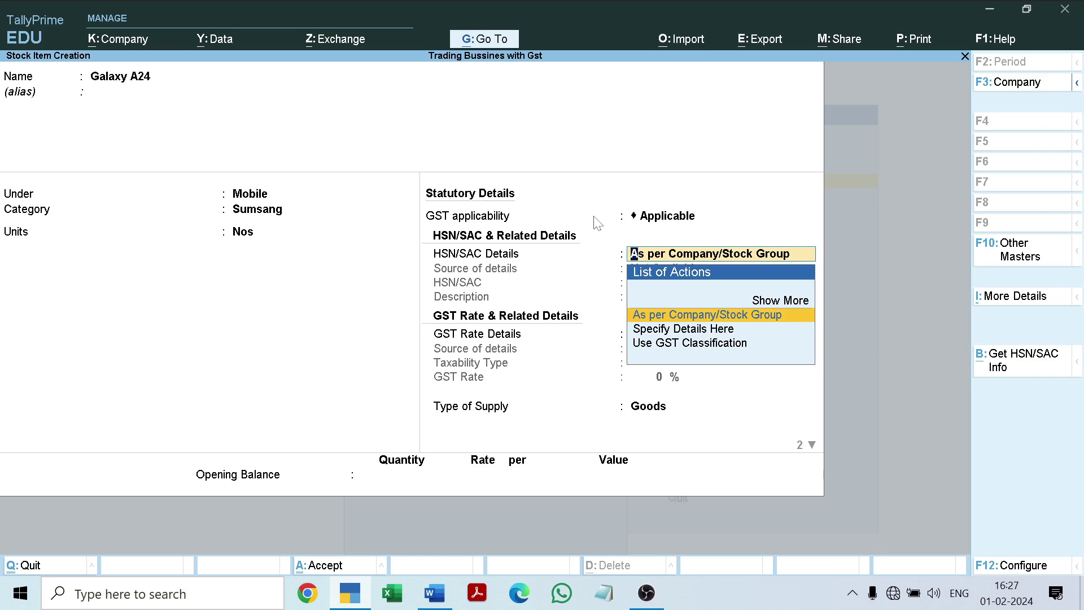
key("Down")
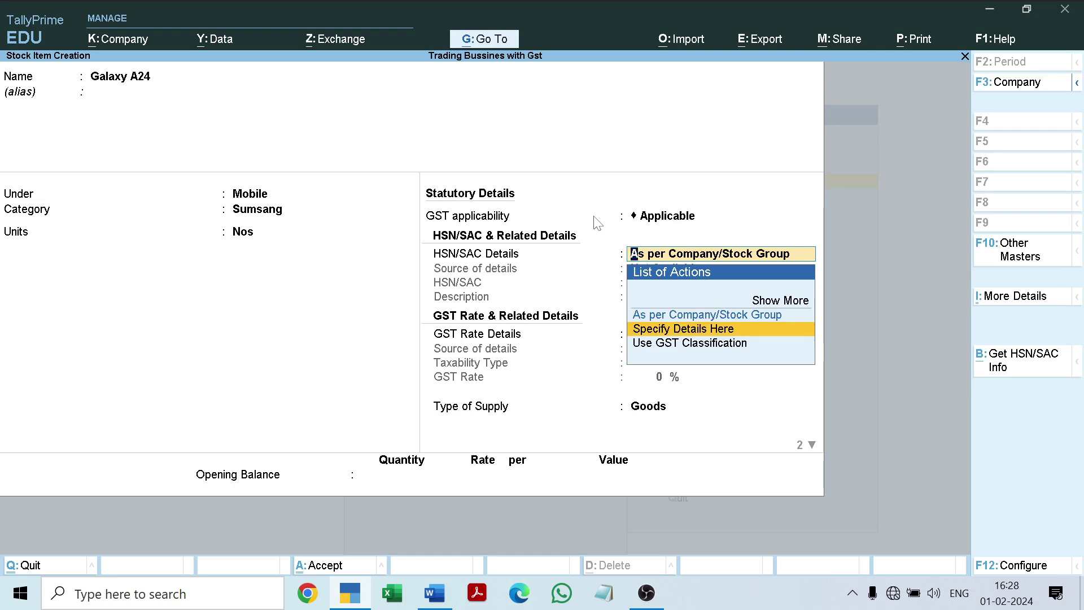
key("Return")
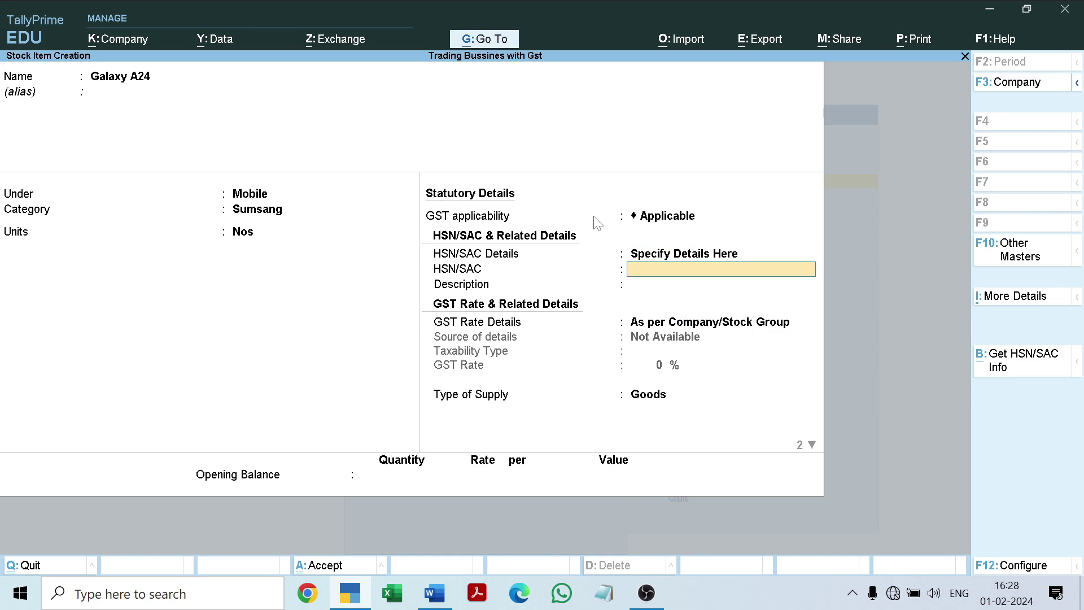
left_click(435, 602)
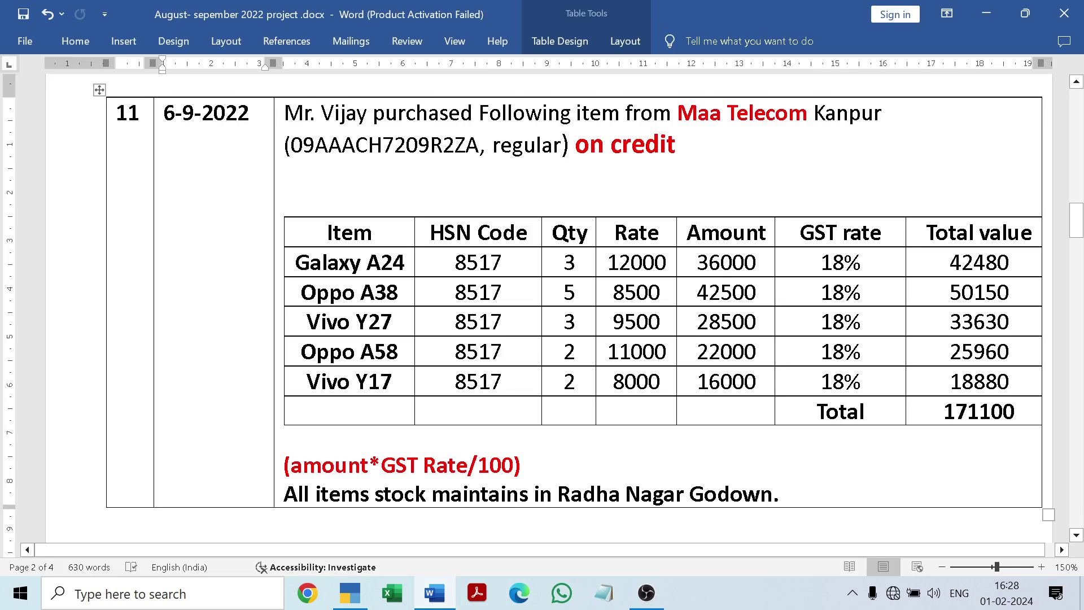
left_click(433, 595)
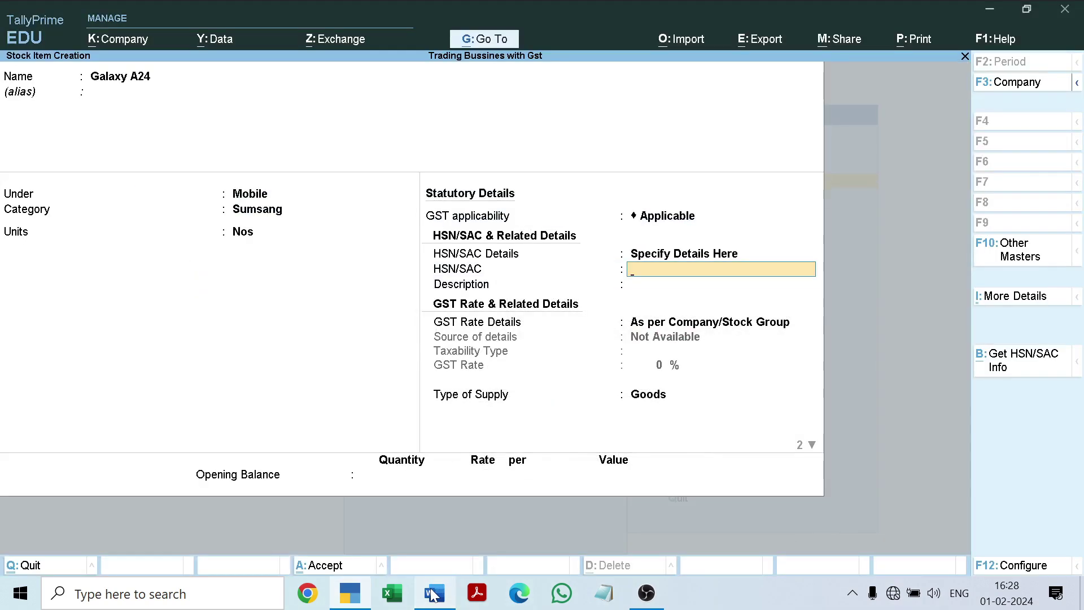
type("8517")
key("Return")
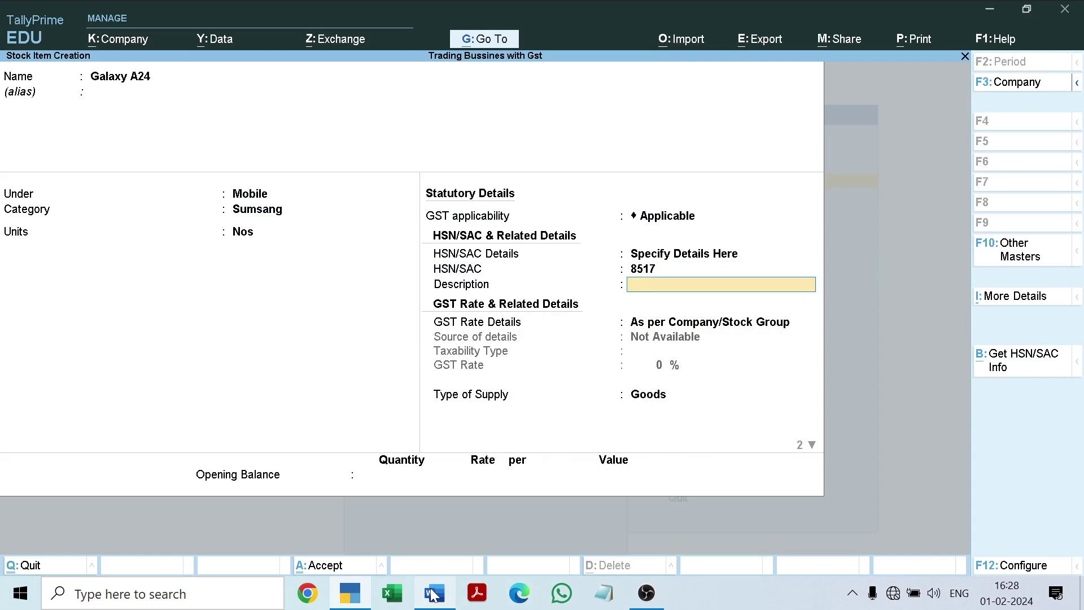
Step: Enter the HSN description Mobile, specify GST rate details here as Taxable, and set the rate to 18% after checking it in the Word document
type("Mobile")
key("Return")
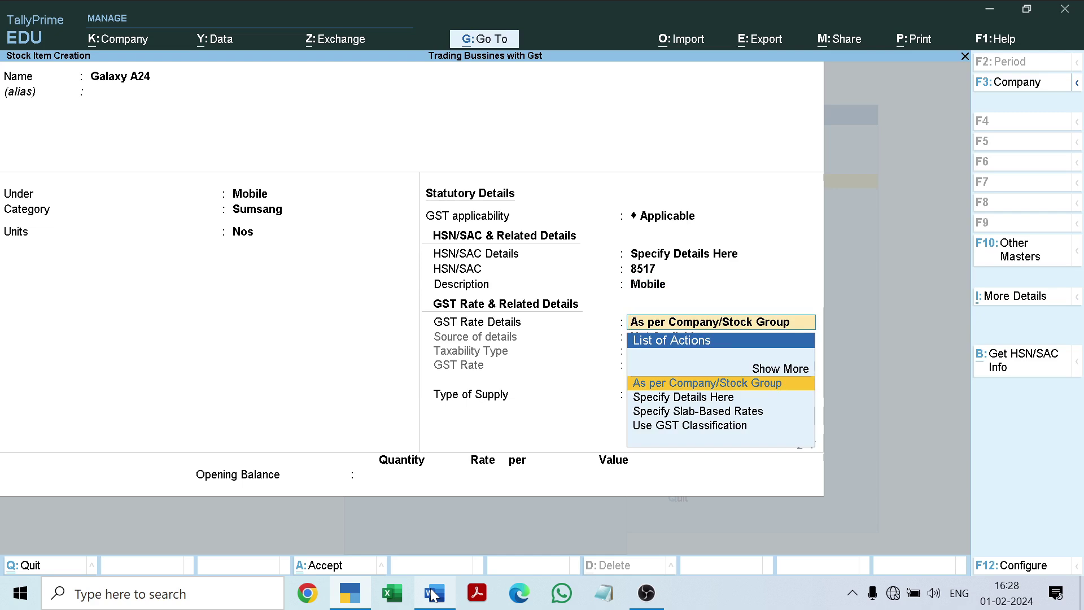
key("Down")
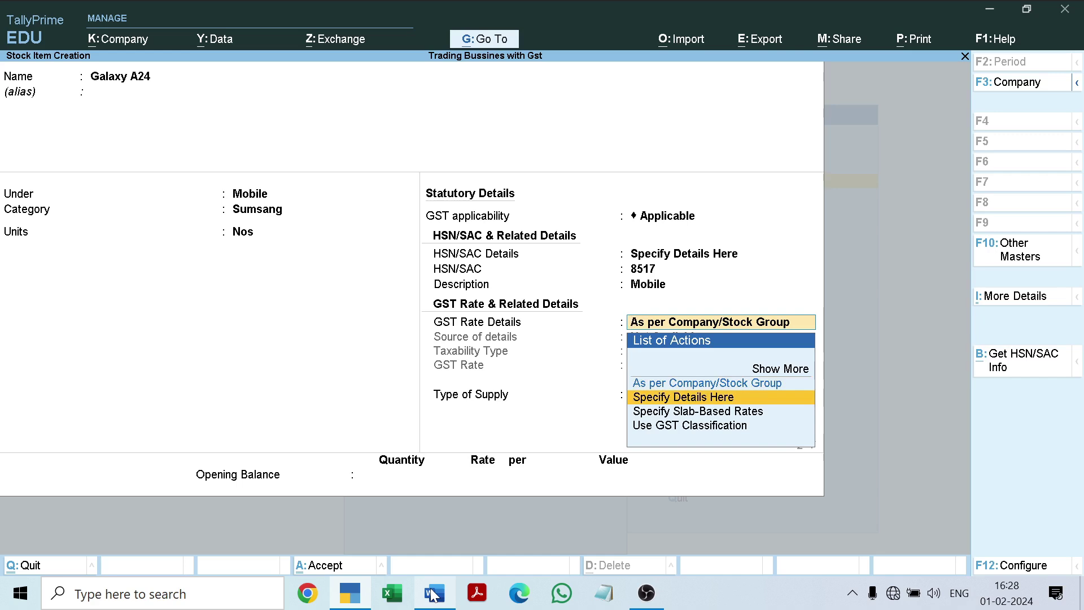
key("Return")
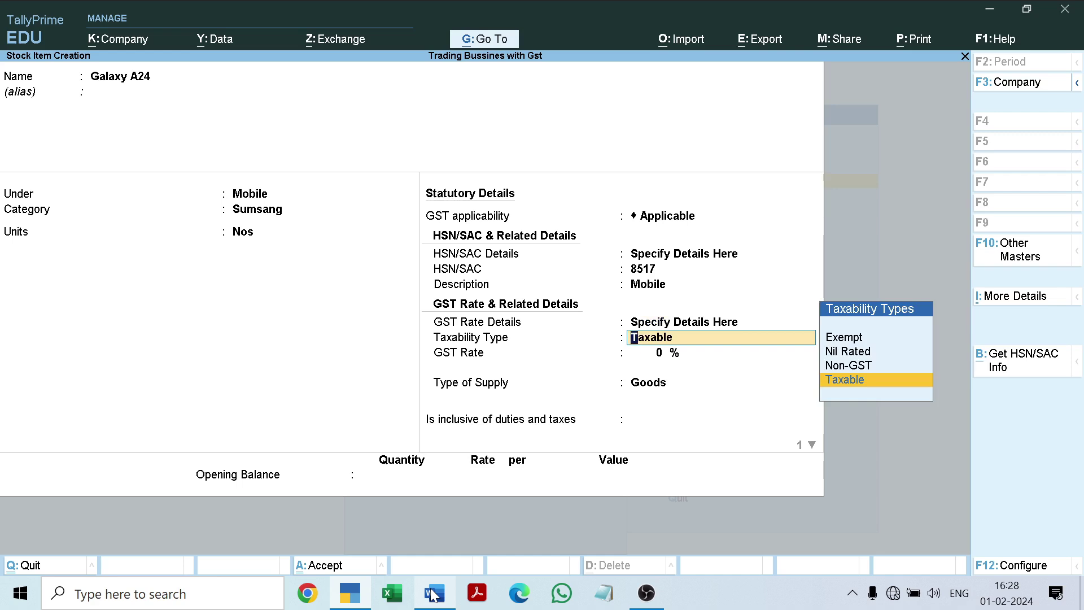
left_click(670, 351)
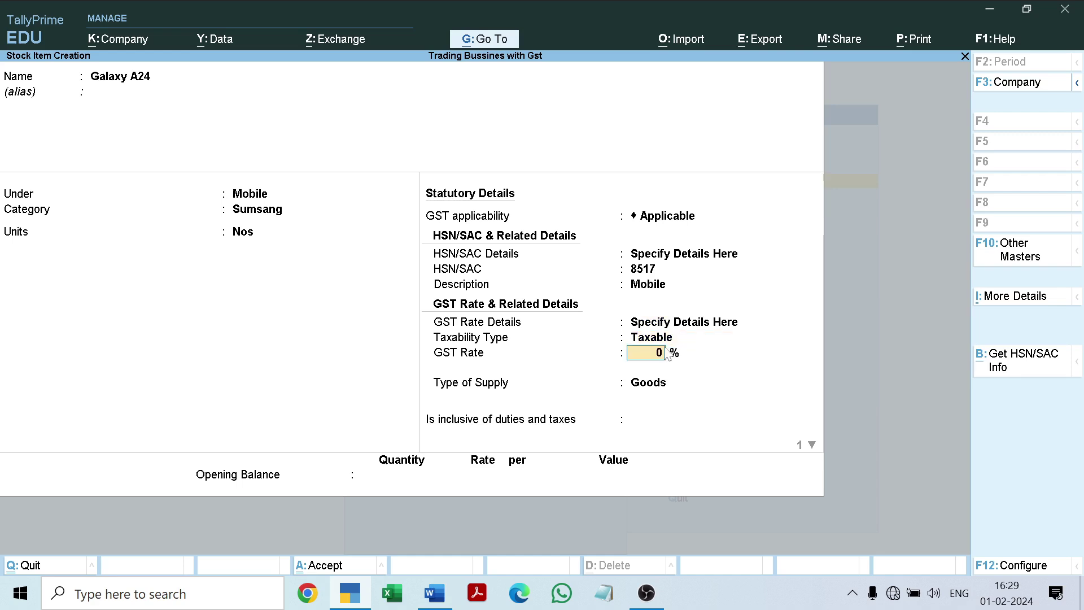
left_click(434, 594)
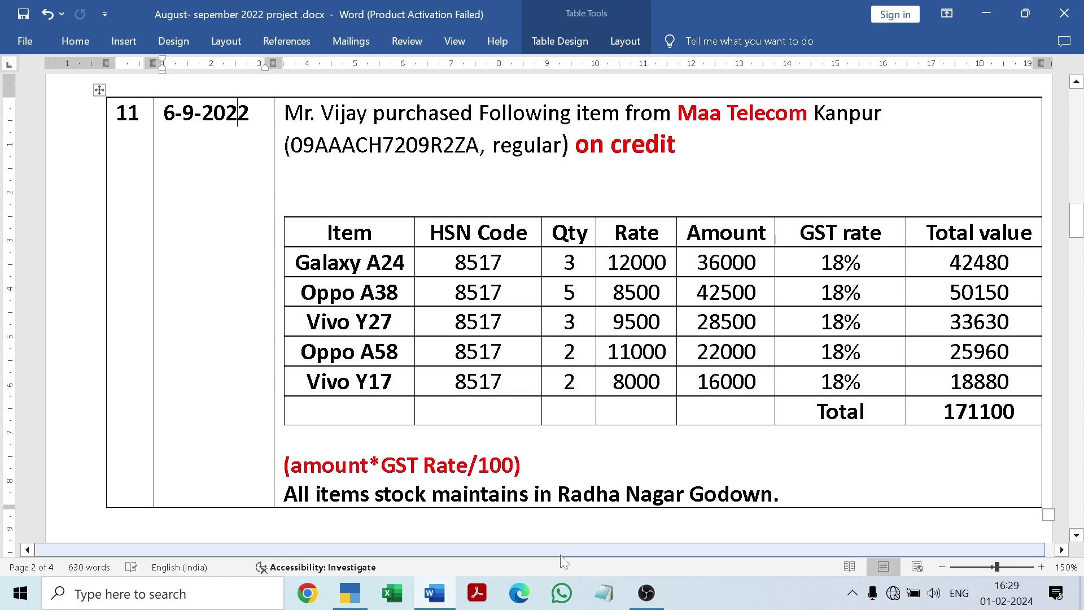
left_click(440, 598)
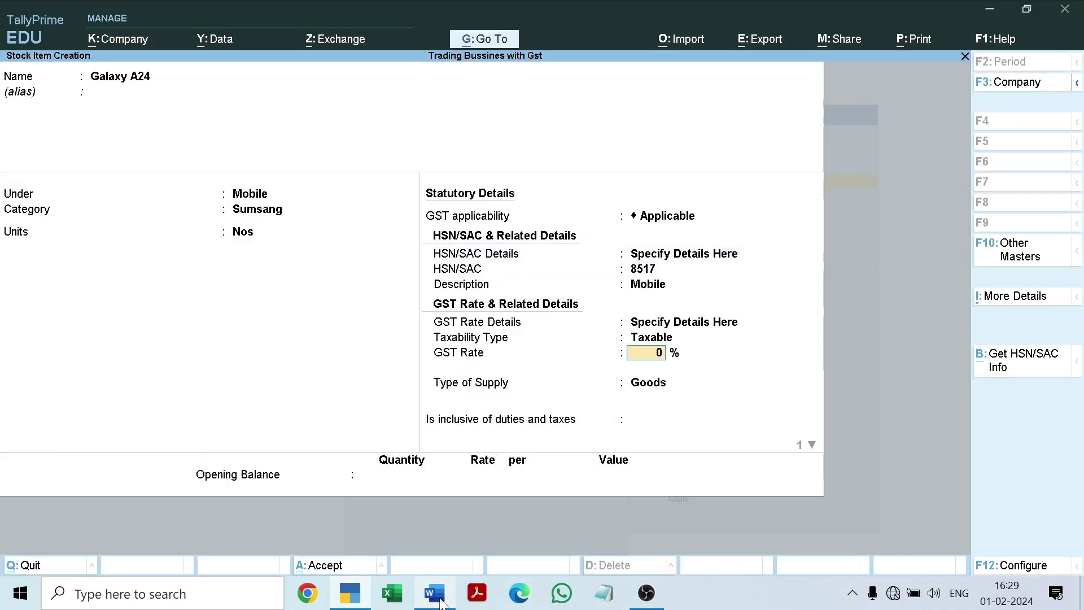
type("18")
key("Return")
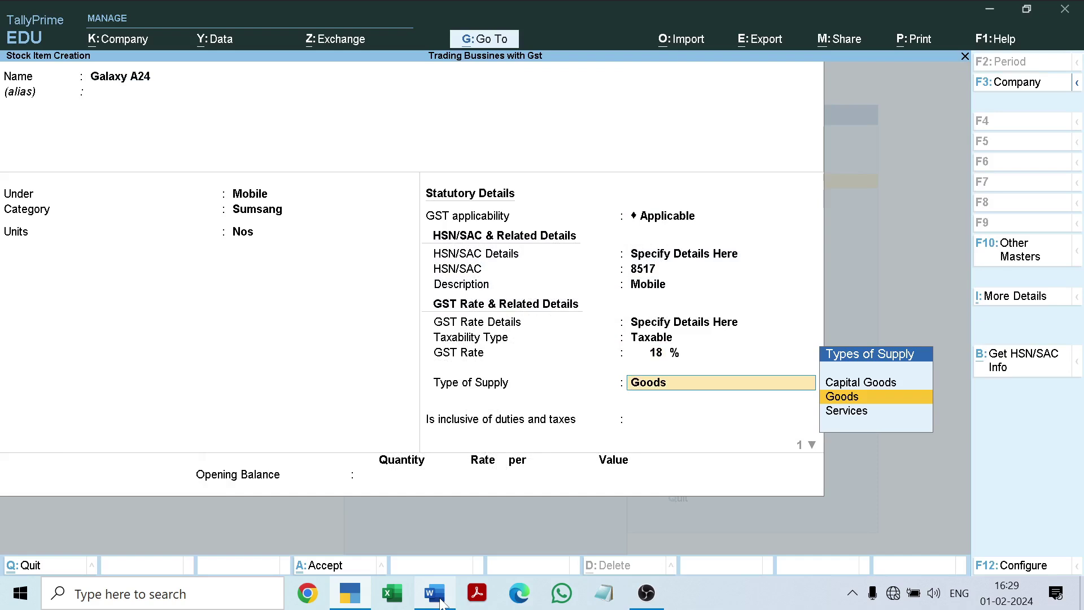
Step: Keep supply type Goods, duties-inclusive No, duty rate 0 and a blank opening balance, then save Galaxy A24 and close the stock item form
key("Return")
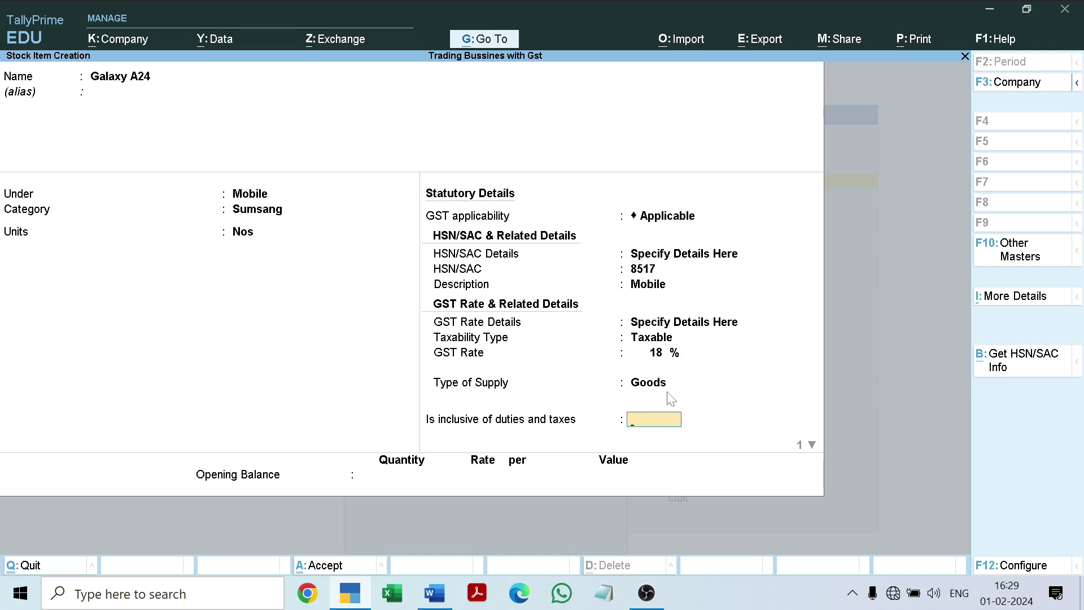
key("Return")
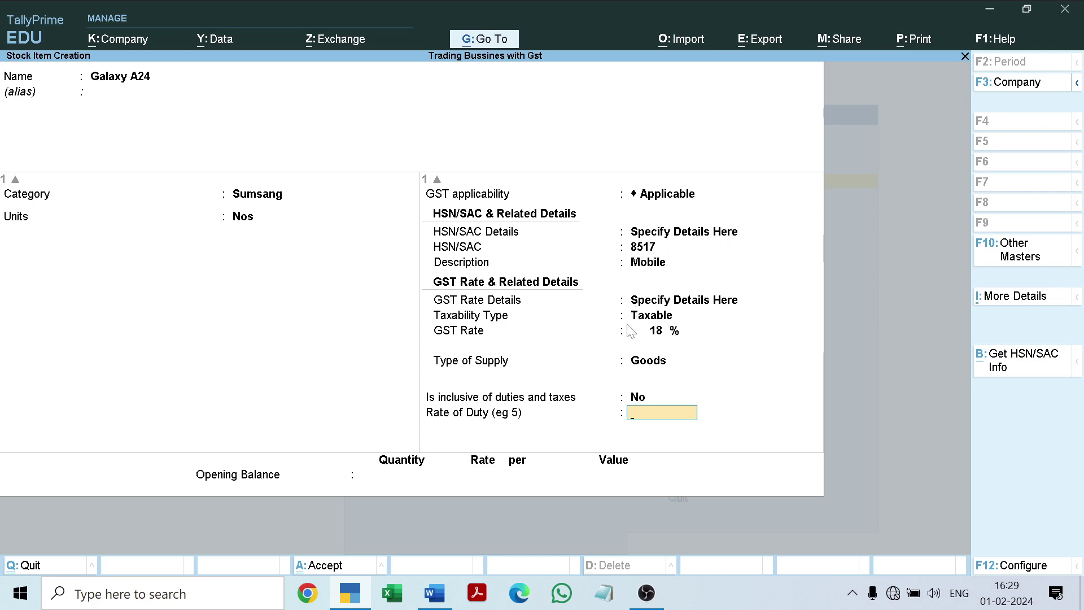
key("Return")
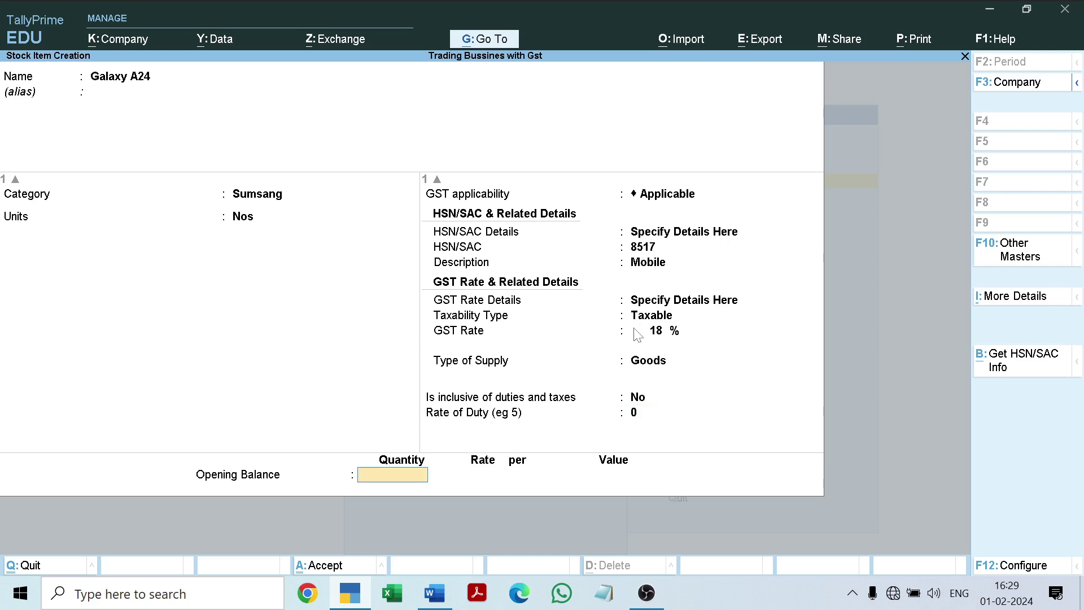
key("Return")
key("Return")
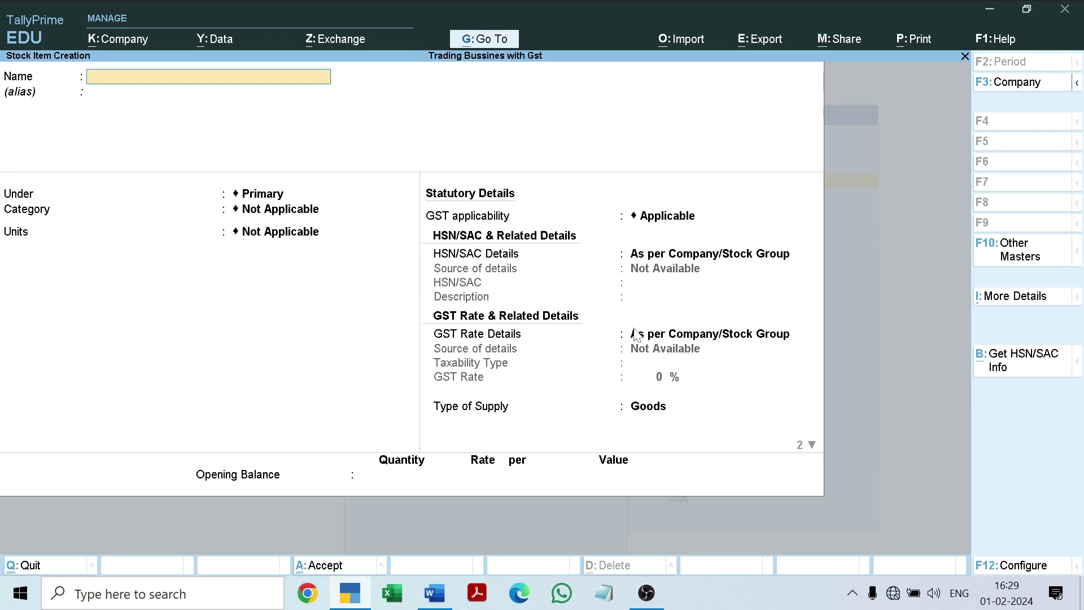
key("Escape")
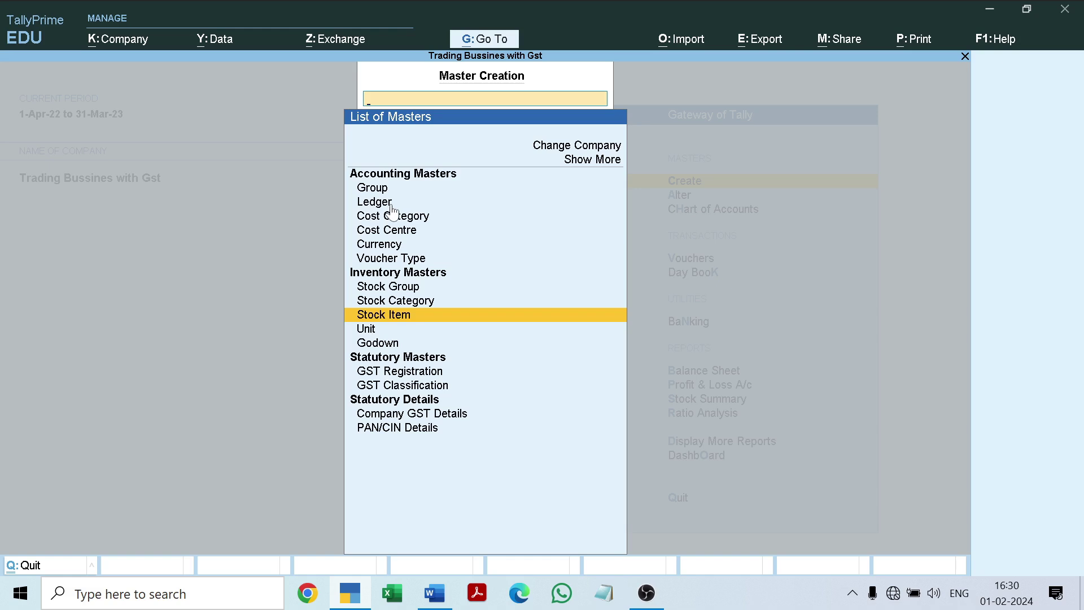
key("Up")
key("Up")
key("Up")
key("Up")
key("Up")
key("Up")
key("Up")
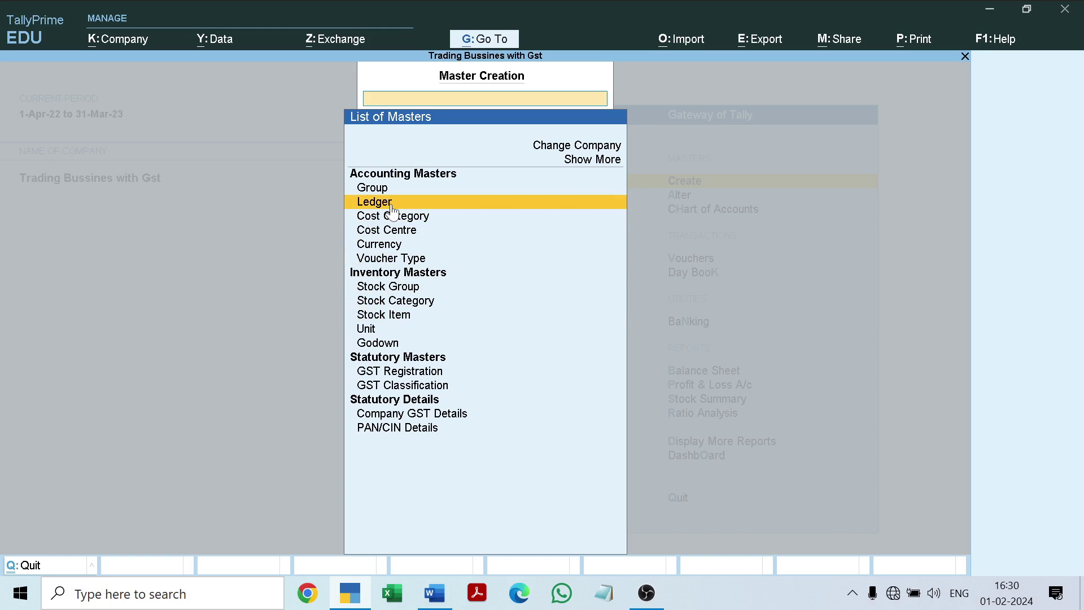
Step: Switch from creating to altering masters and review the list of existing stock groups
key("Escape")
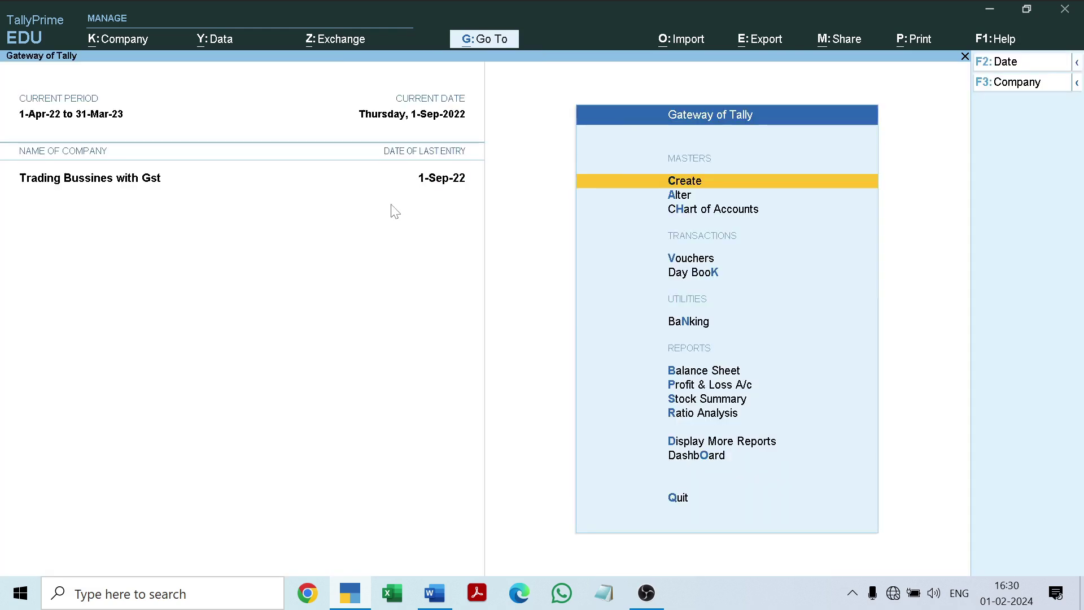
key("Down")
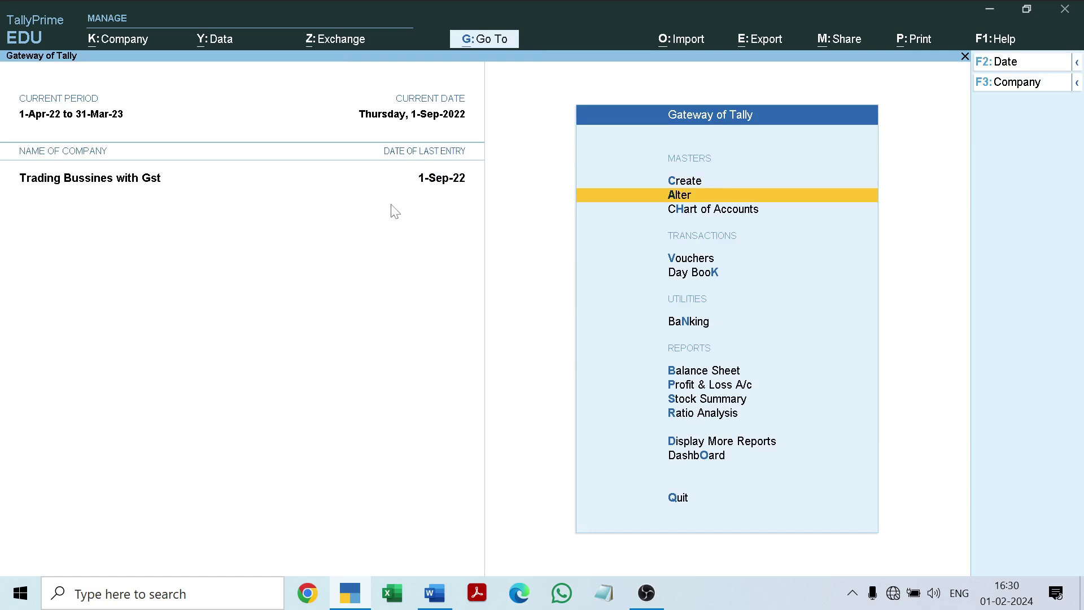
key("Return")
key("Down")
key("Down")
key("Down")
key("Down")
key("Down")
key("Down")
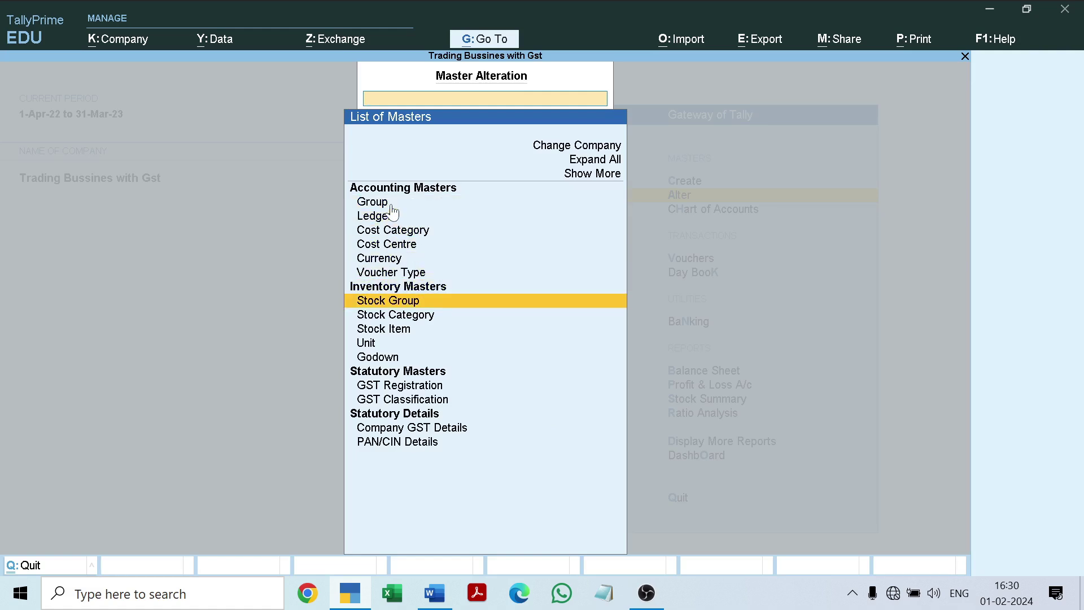
key("Return")
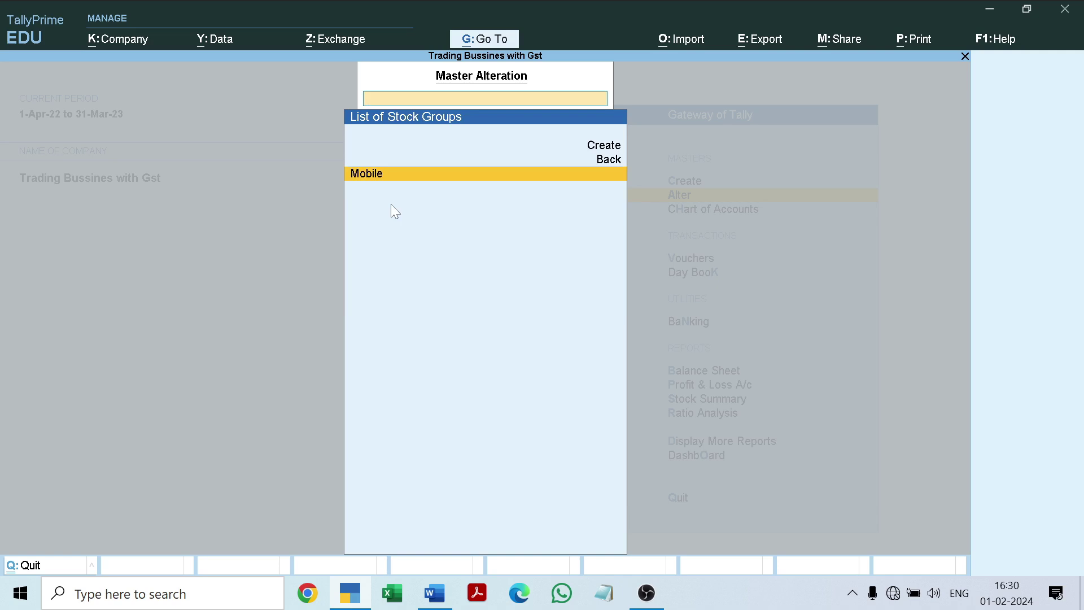
key("Escape")
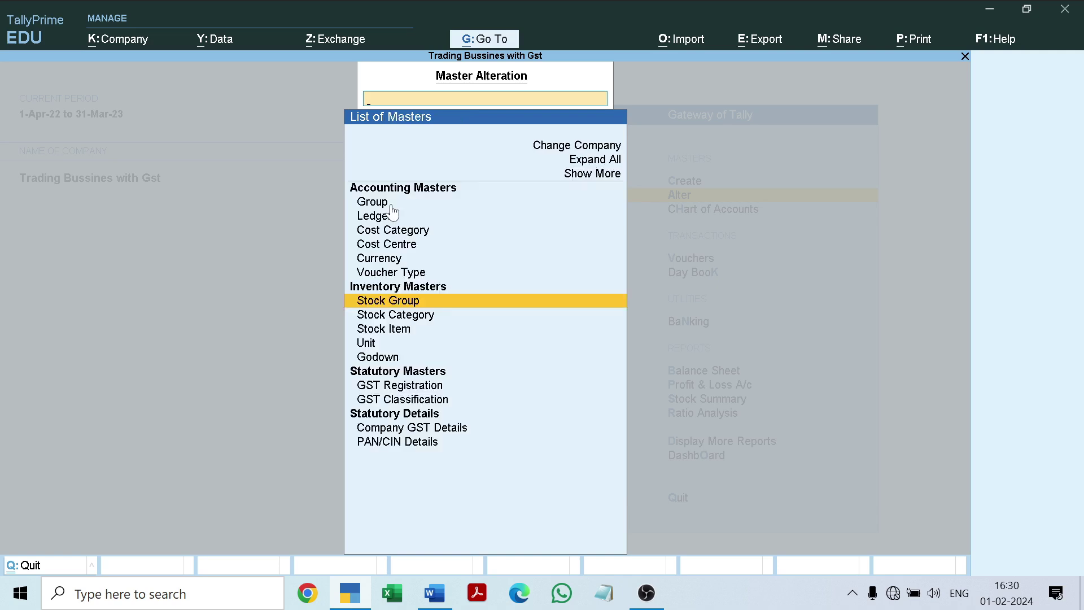
Step: Review the existing stock categories and the existing stock items among the masters available for alteration
key("Down")
key("Return")
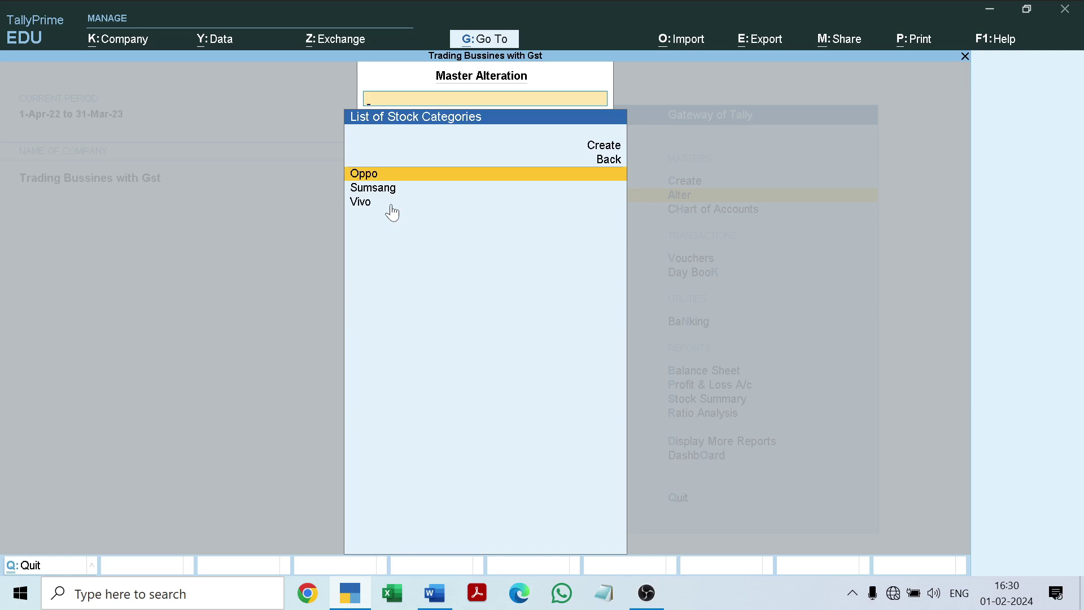
key("Down")
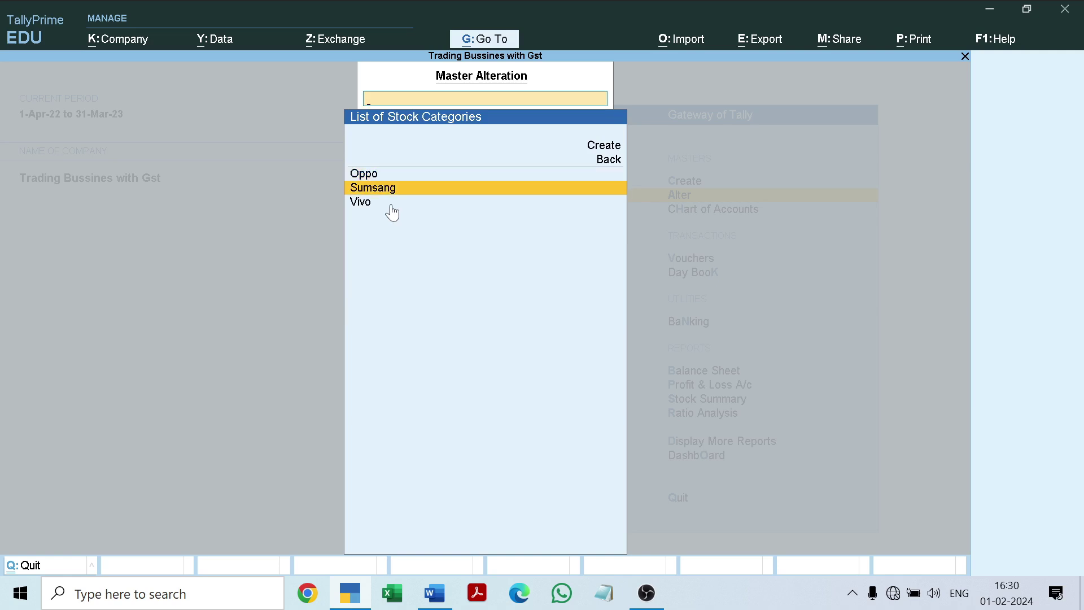
key("Escape")
key("Down")
key("Return")
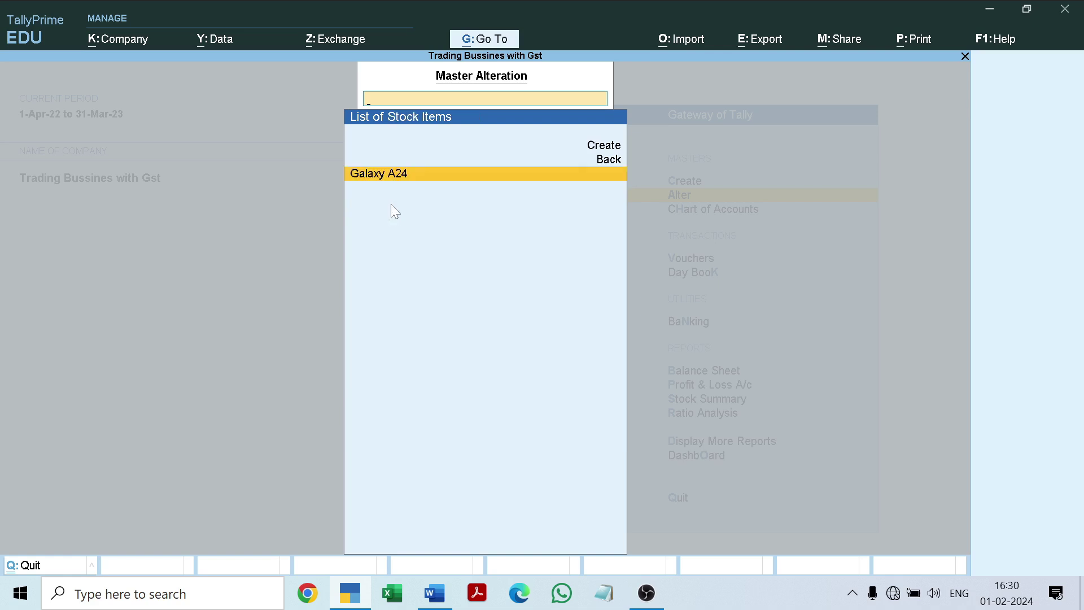
key("Escape")
Step: Review the existing units and godowns, then return to the Gateway of Tally
key("Down")
key("Return")
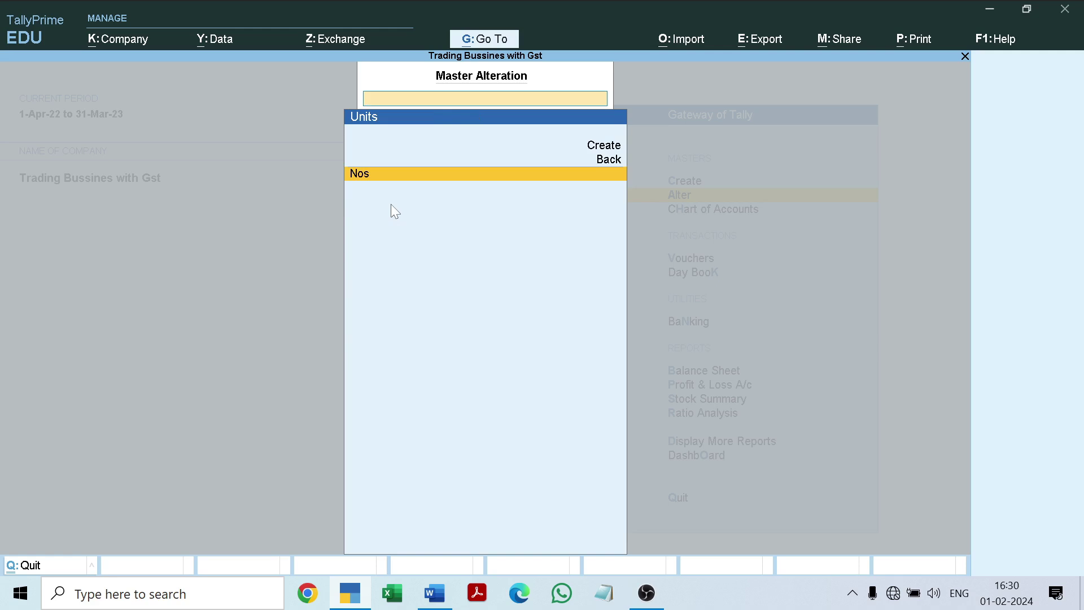
key("Escape")
key("Down")
key("Return")
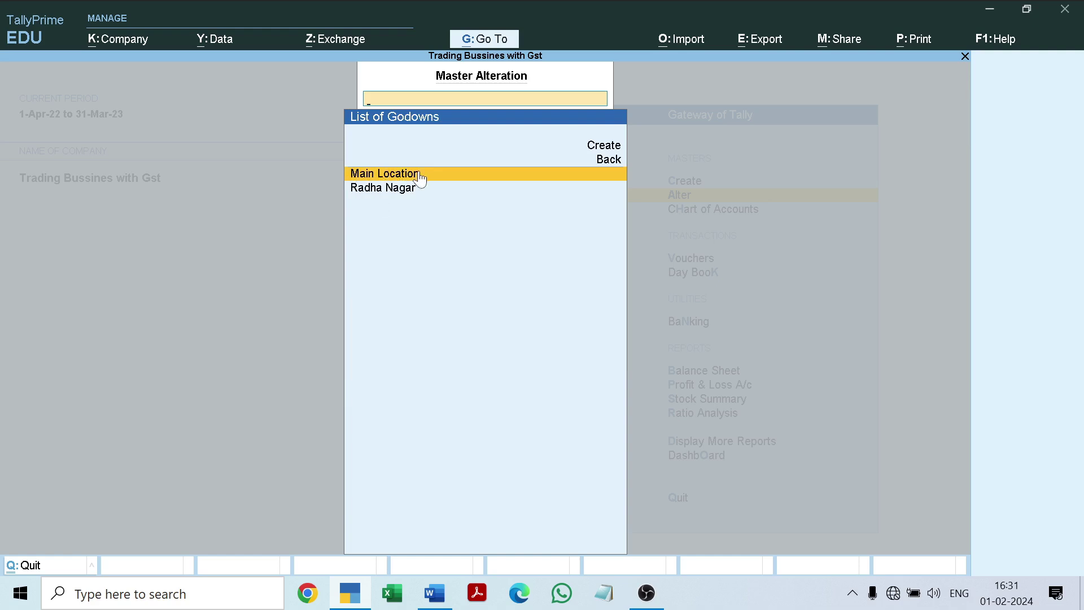
key("Down")
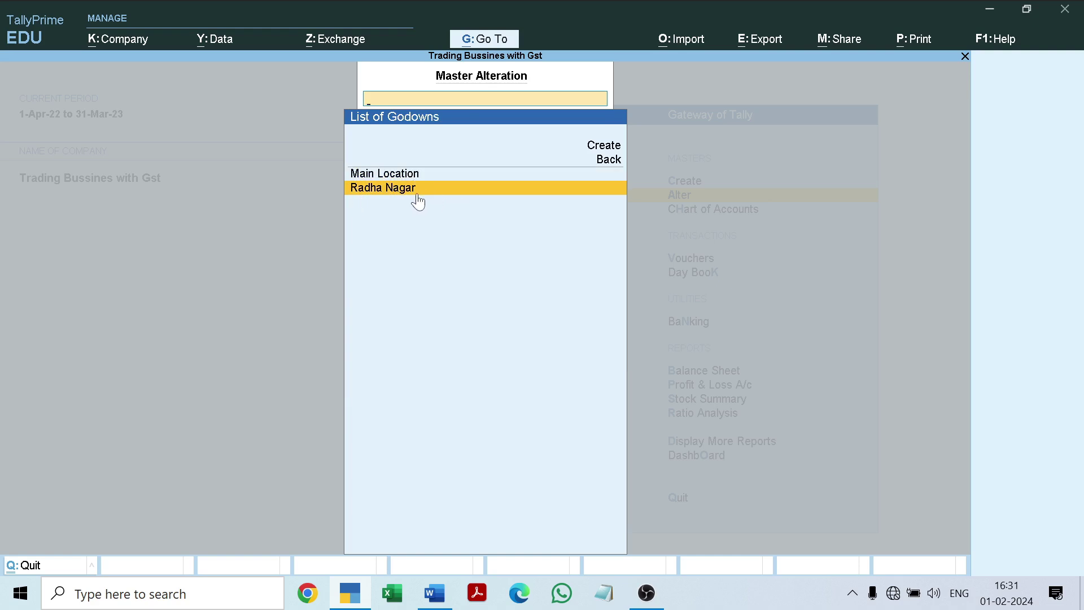
key("Escape")
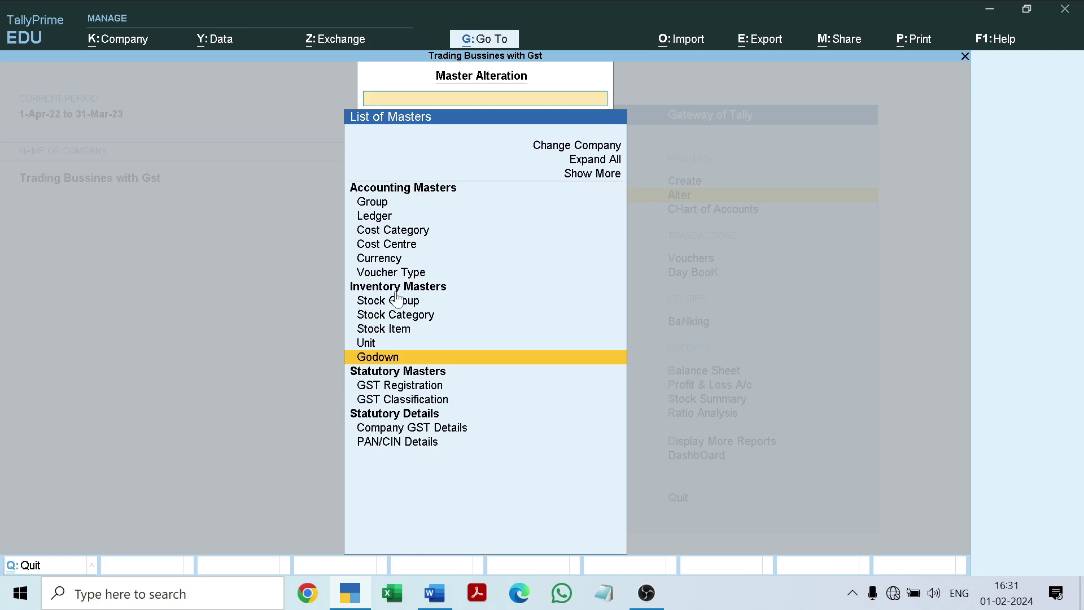
key("Escape")
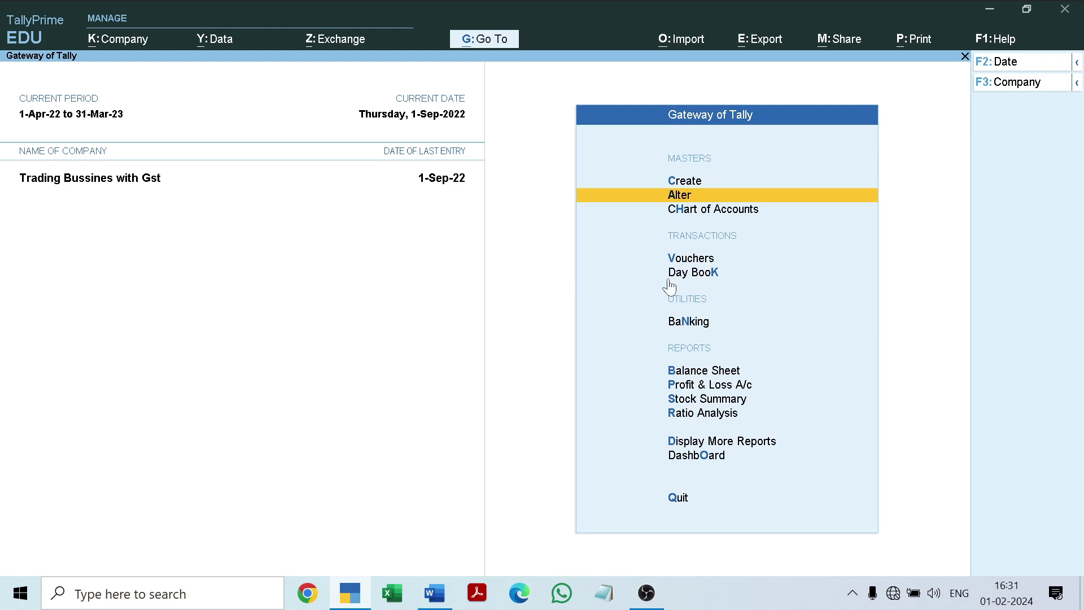
Step: Start a new Purchase voucher, leaving the supplier invoice number and its date blank
left_click(686, 258)
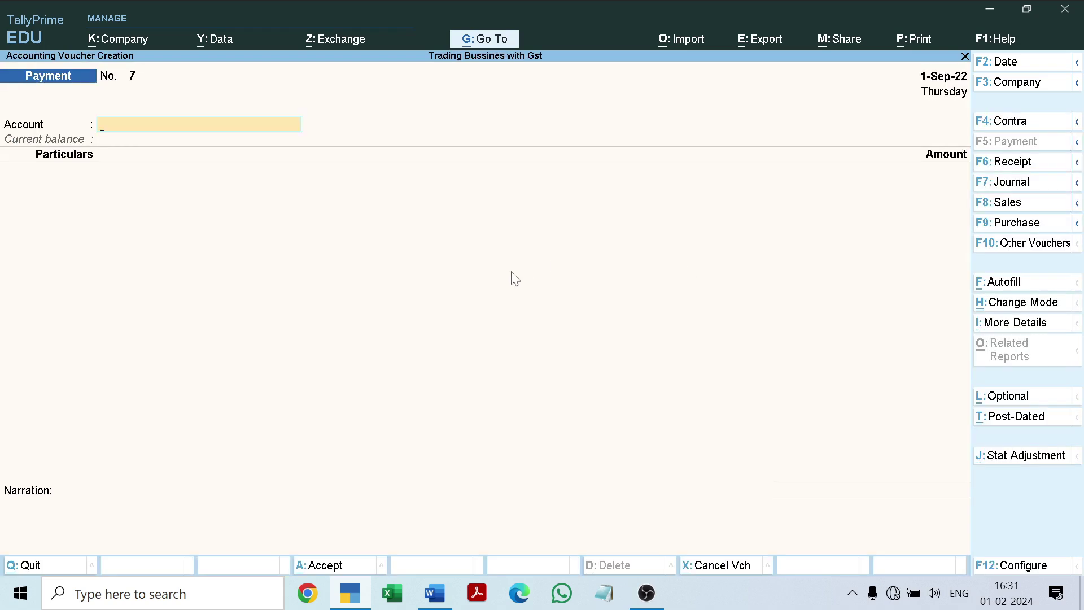
left_click(1020, 228)
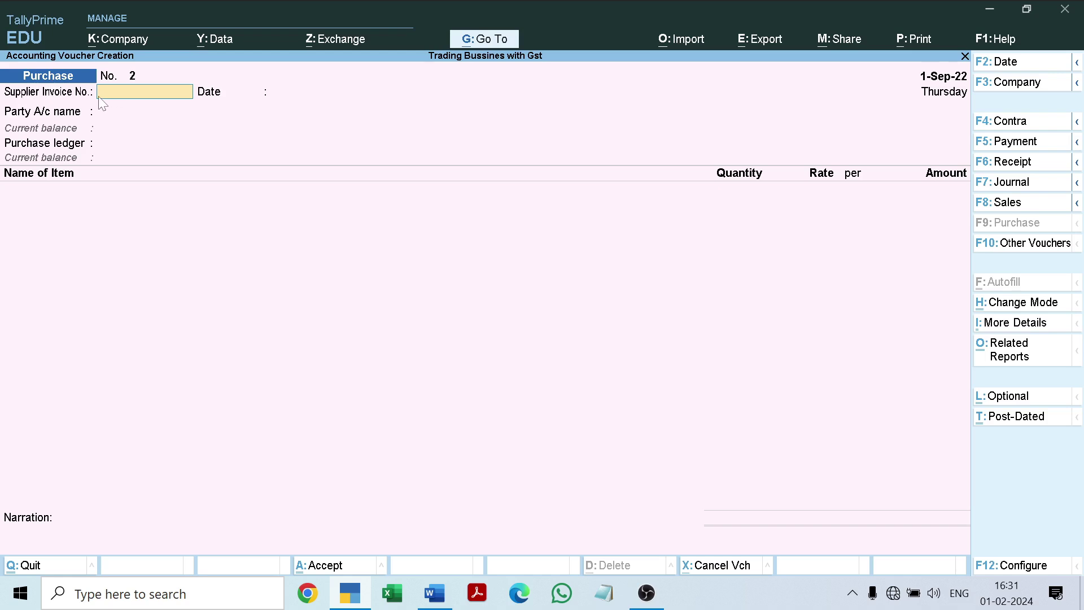
key("Return")
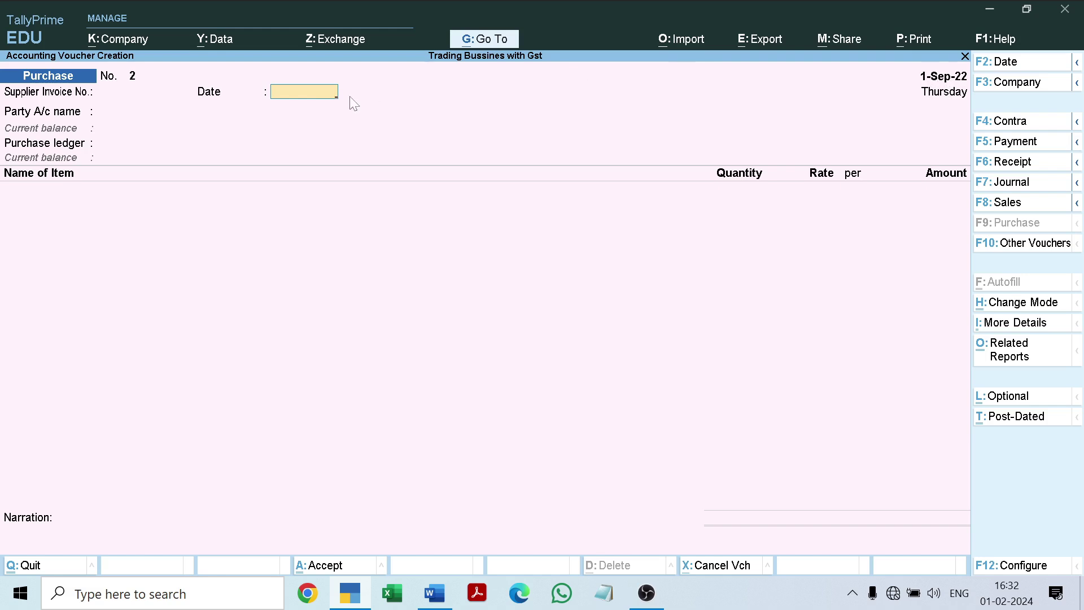
key("Return")
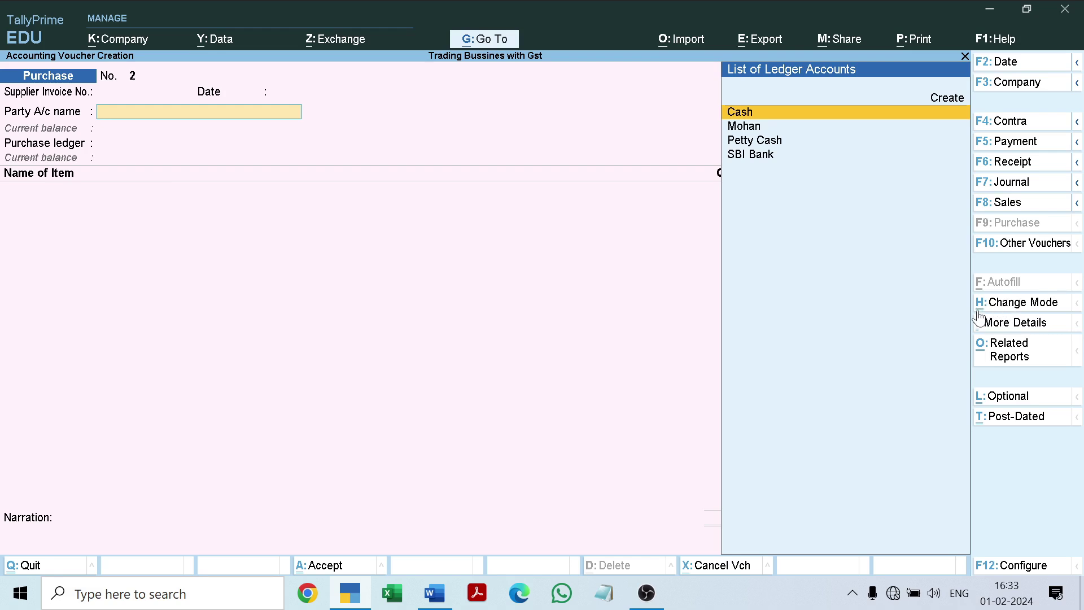
Step: Look through the available voucher modes and switch the purchase voucher to As Voucher mode
left_click(1011, 308)
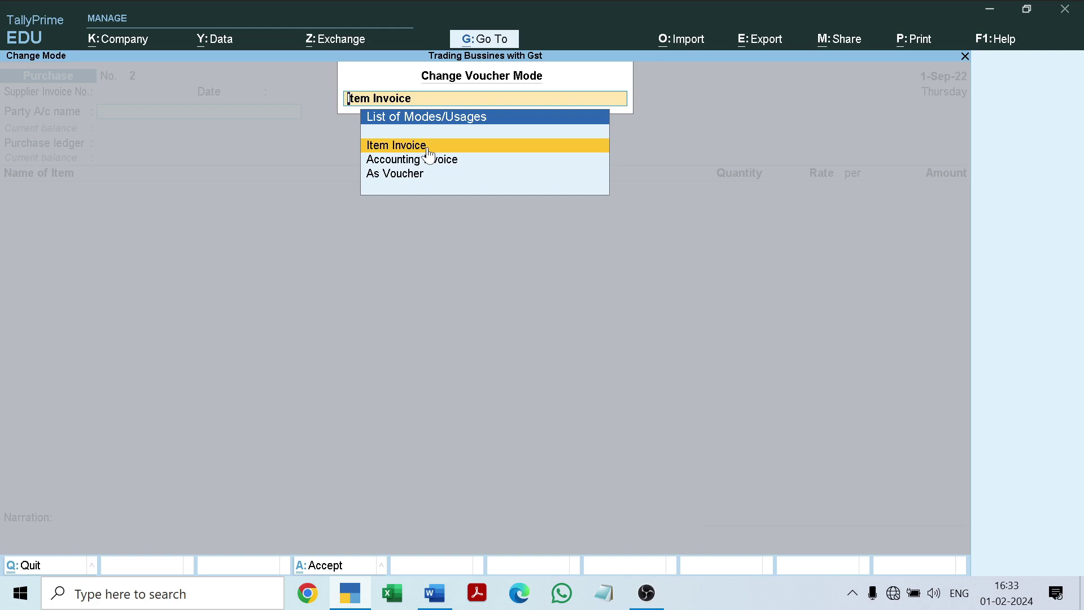
key("Down")
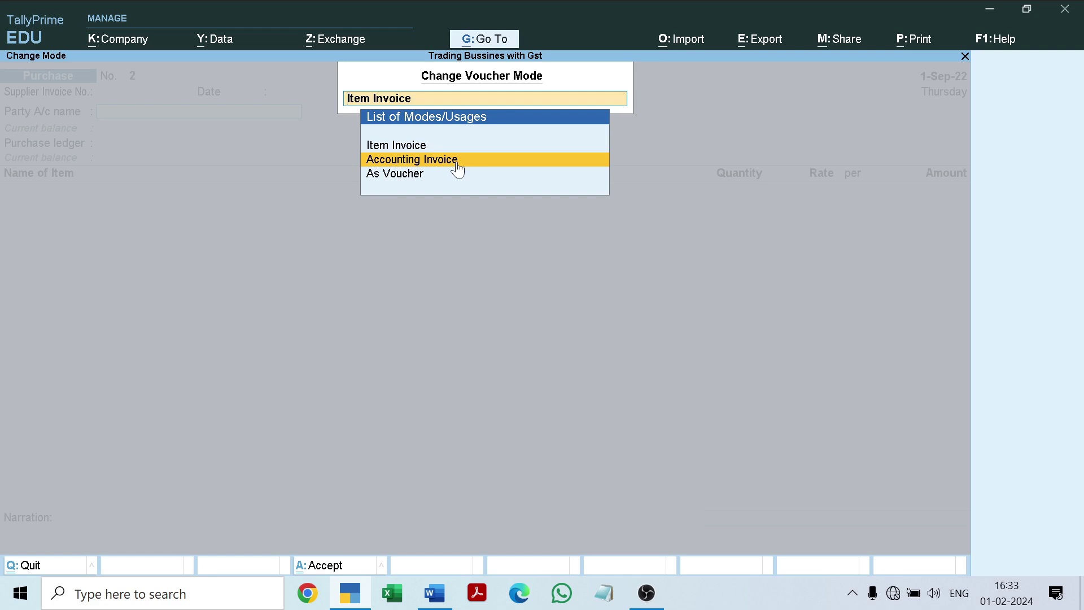
key("Down")
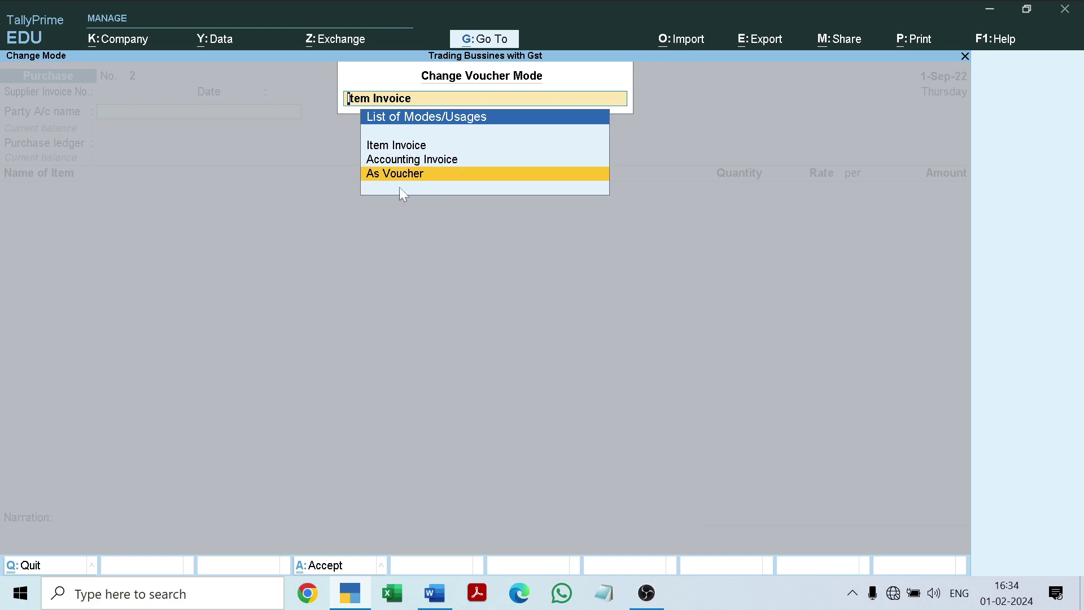
key("Return")
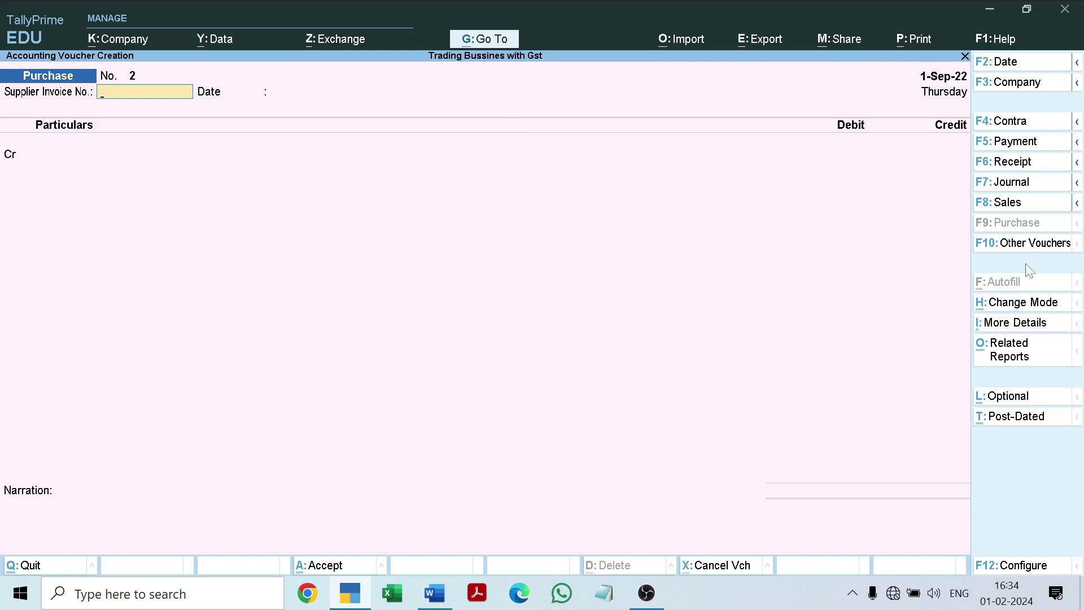
Step: Switch the purchase voucher to Accounting Invoice mode and view the list of other voucher types without changing the type
left_click(1008, 303)
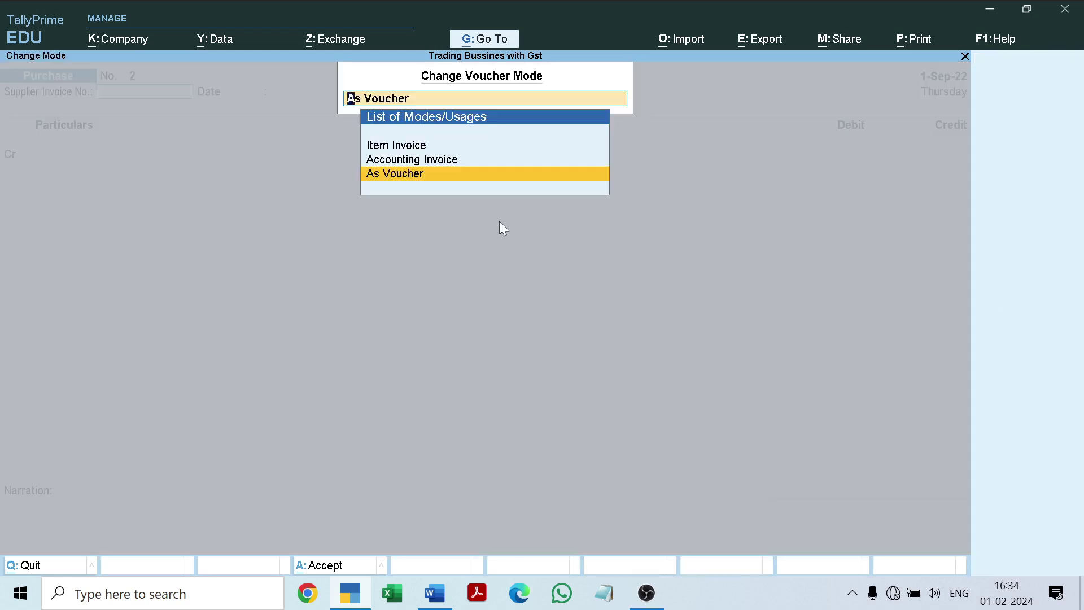
left_click(430, 159)
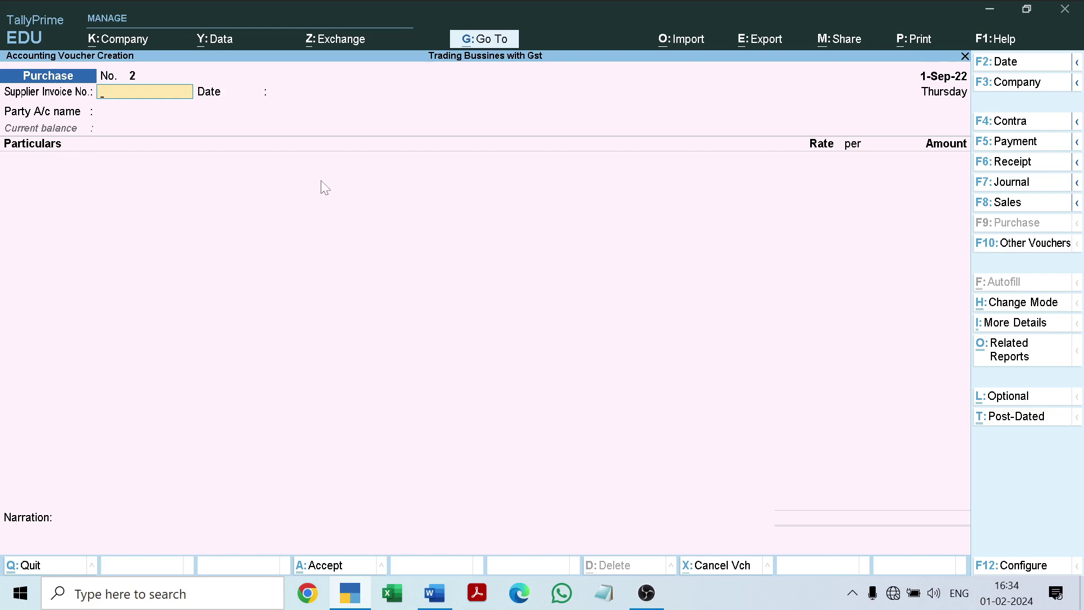
left_click(1039, 241)
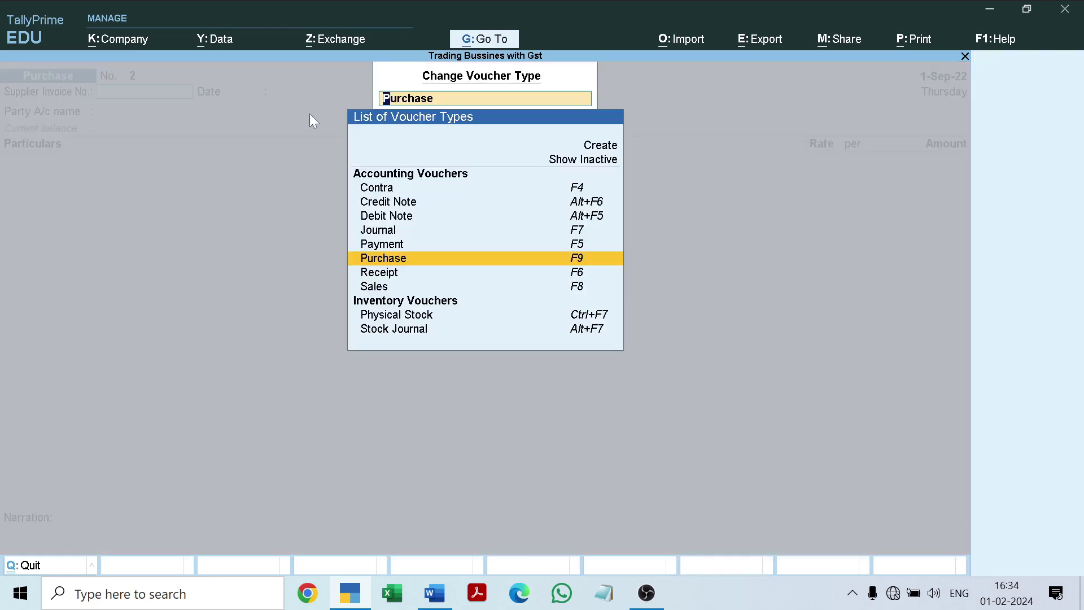
key("Escape")
key("Escape")
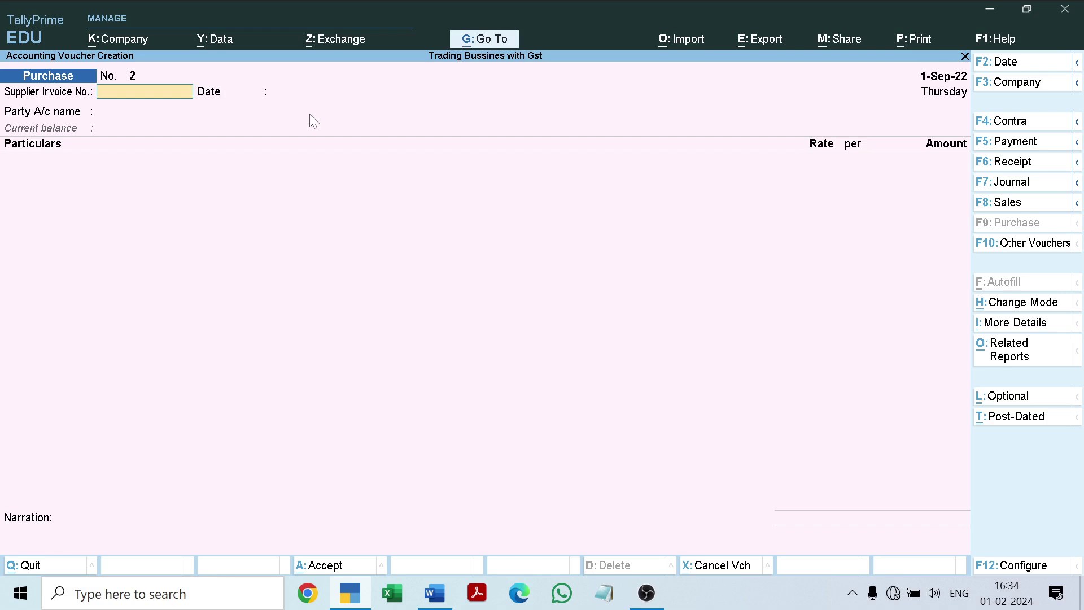
Step: Set the purchase voucher to Item Invoice mode and keep the voucher open
left_click(1009, 305)
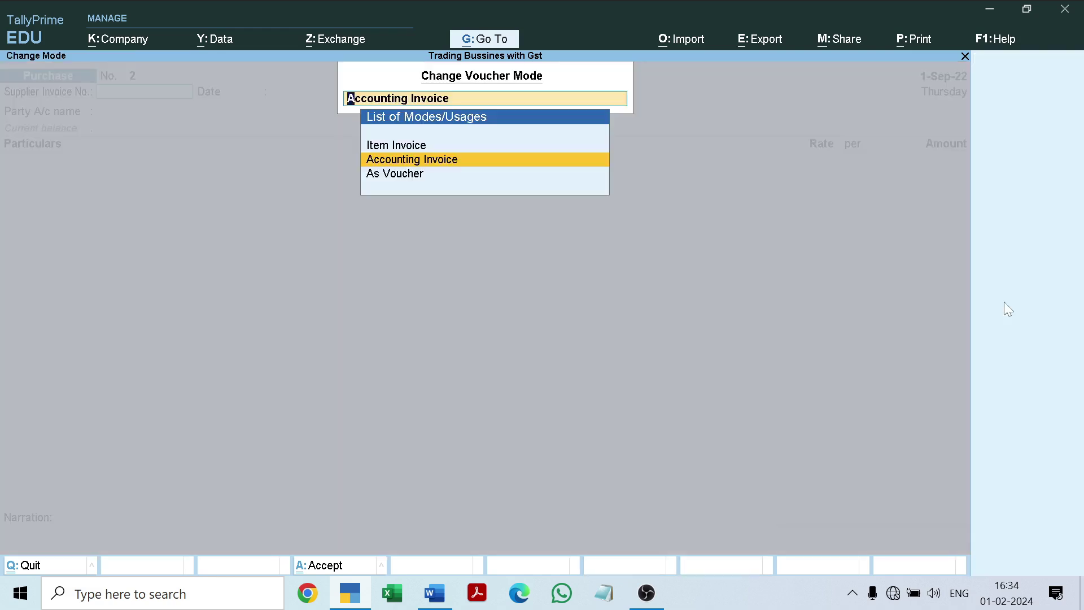
key("Up")
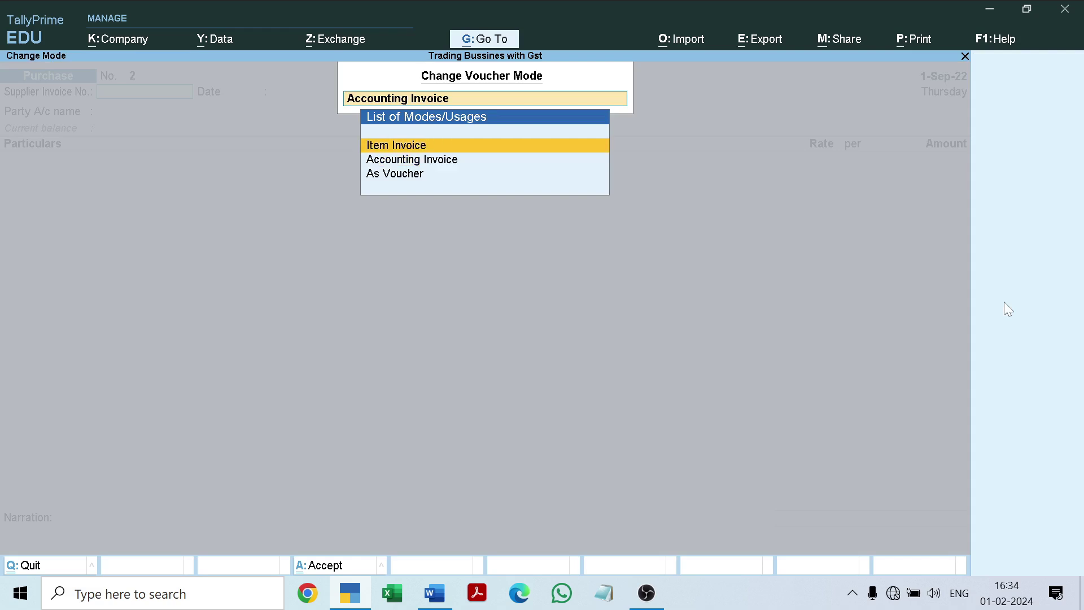
key("Return")
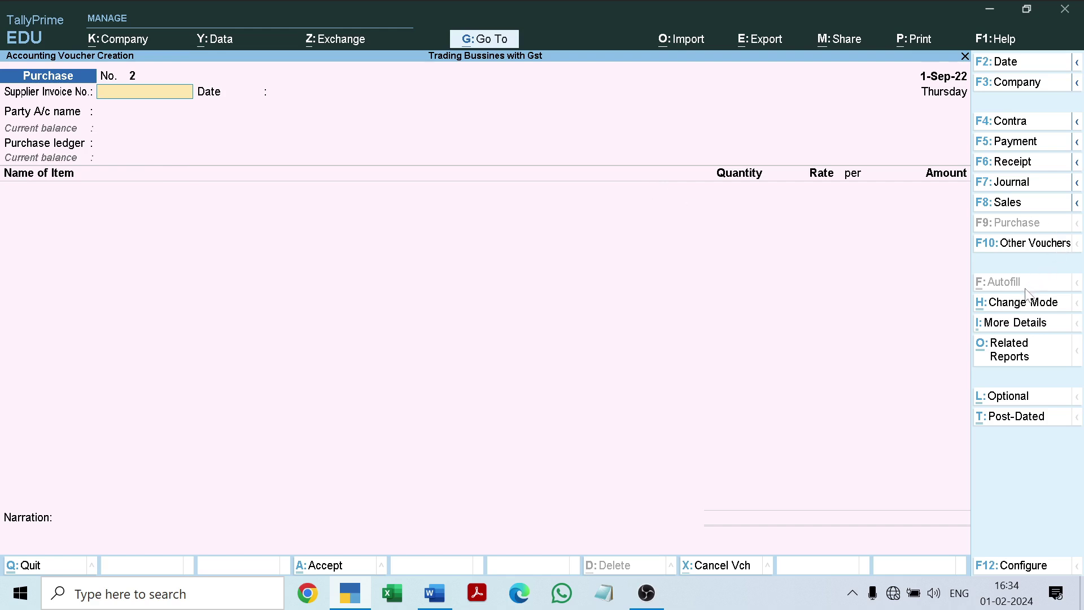
left_click(1011, 307)
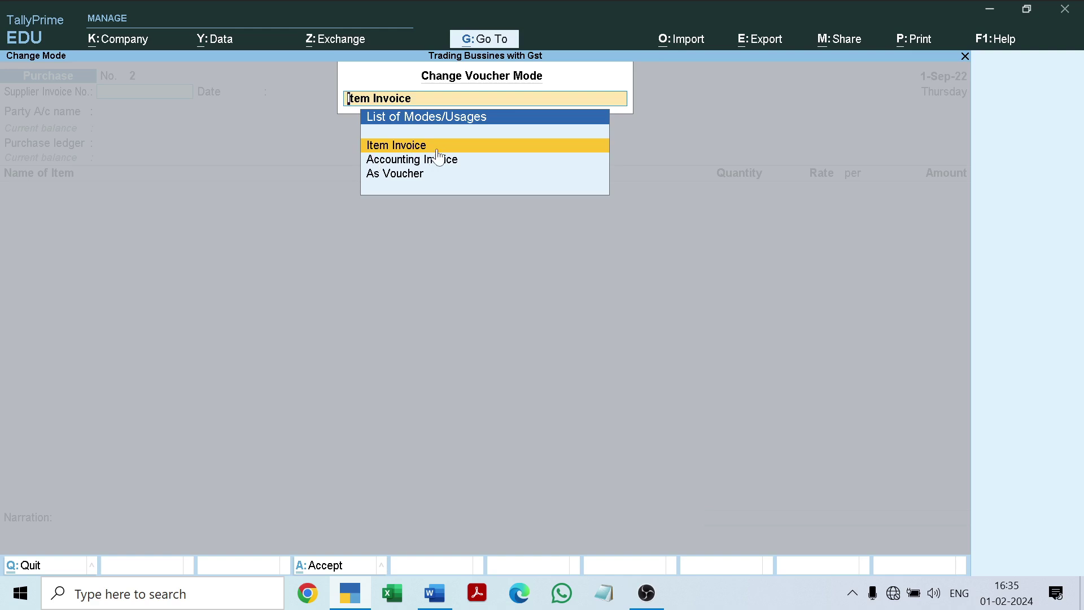
left_click(437, 149)
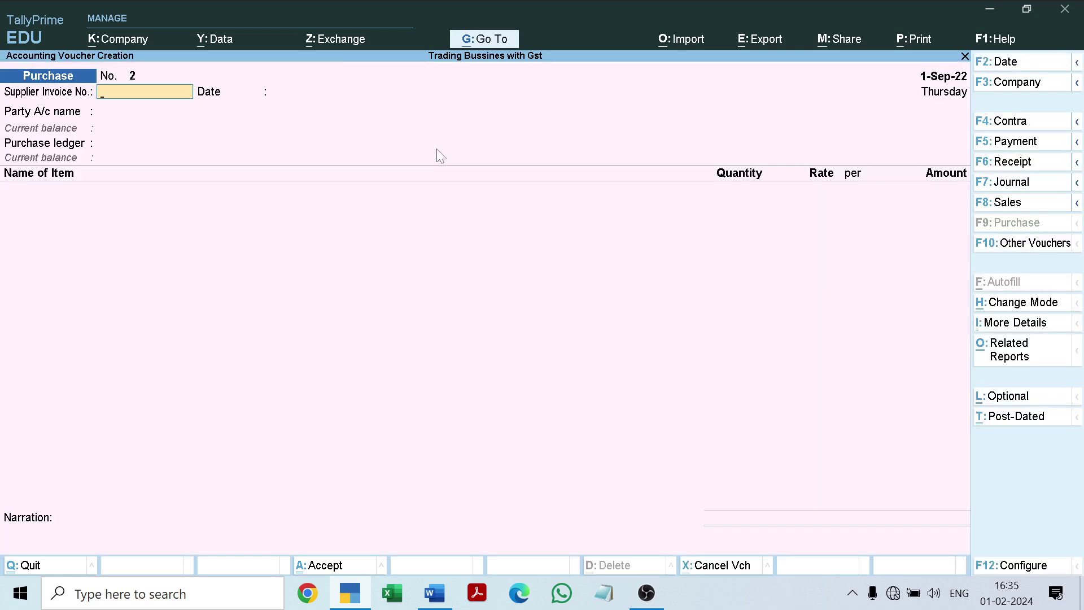
key("Escape")
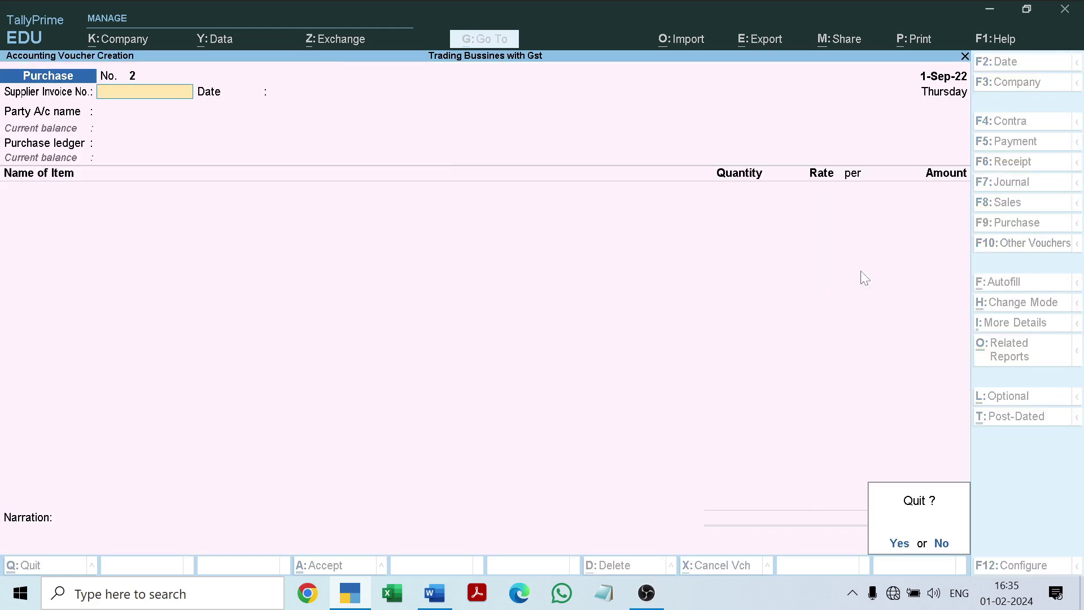
left_click(942, 544)
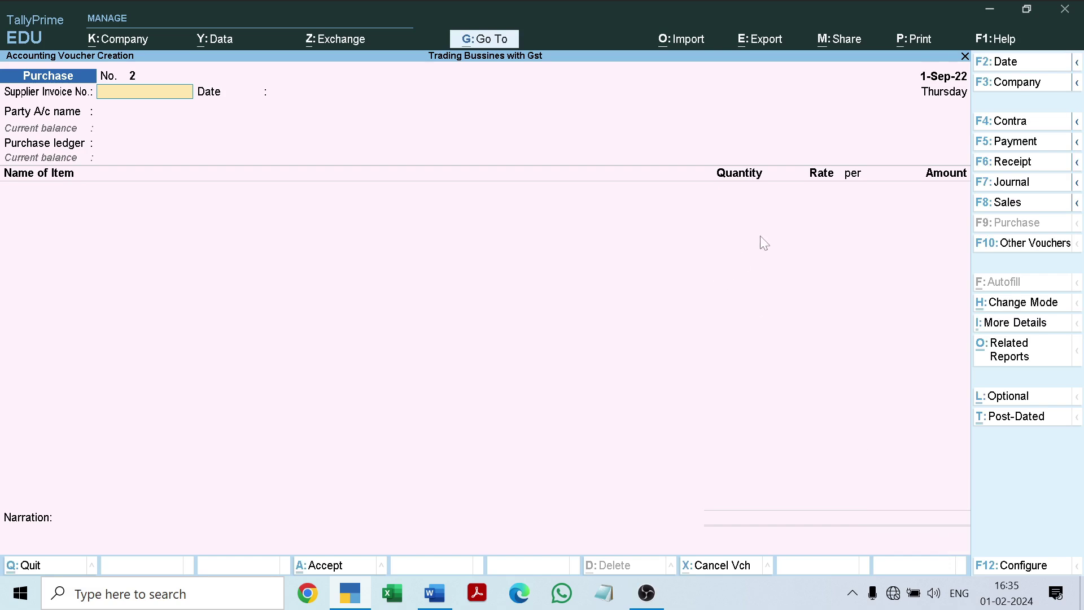
Step: Open a Payment voucher and switch it to Double Entry mode
left_click(1004, 146)
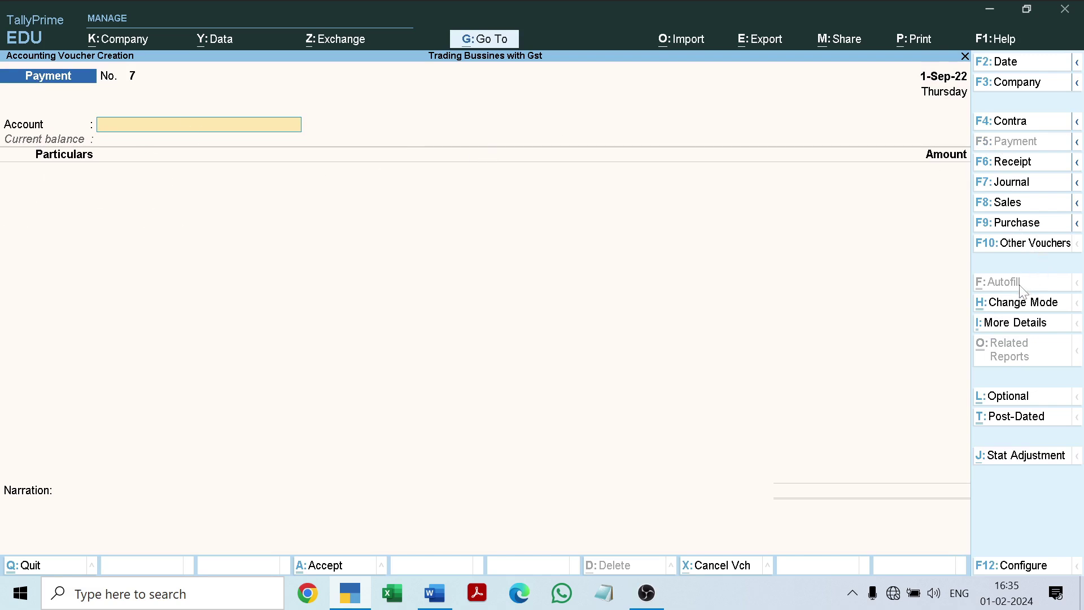
left_click(1006, 304)
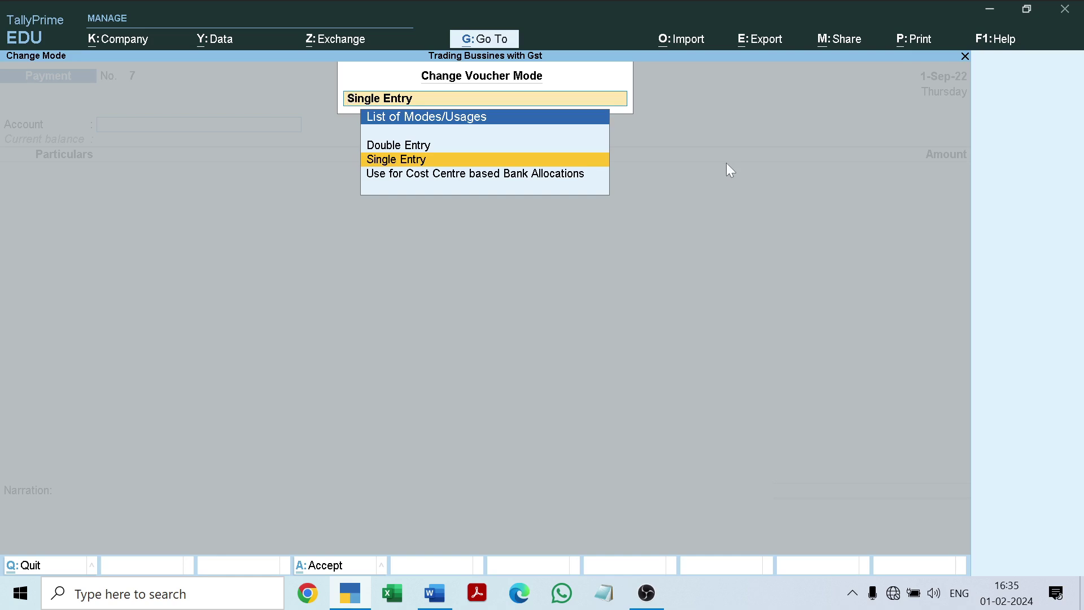
left_click(404, 149)
key("Down")
key("Up")
key("Return")
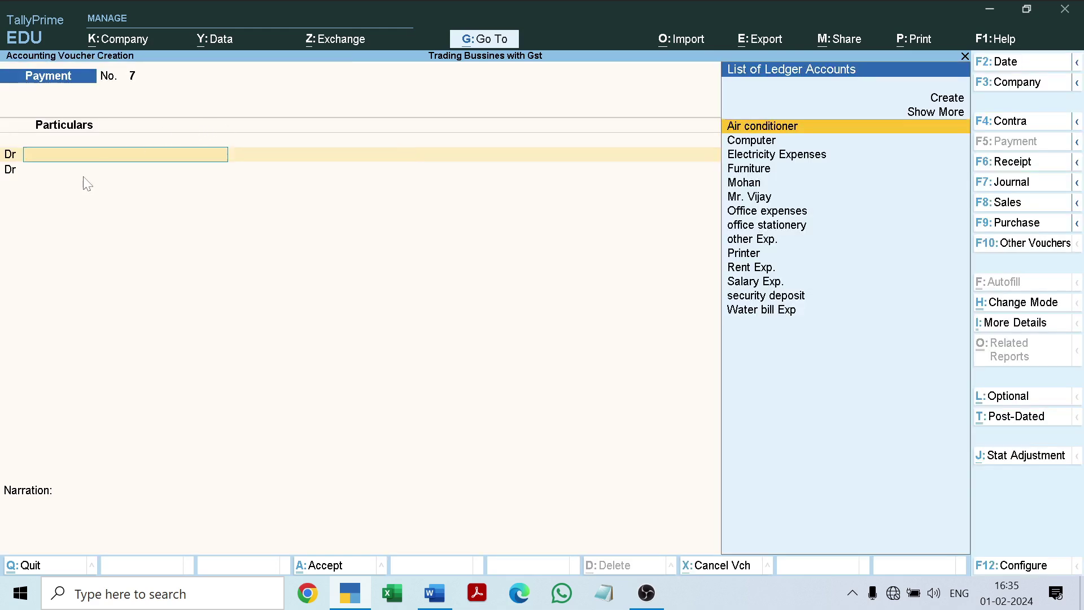
Step: Switch the payment voucher back to Single Entry mode and return to the Purchase voucher
left_click(998, 304)
key("Down")
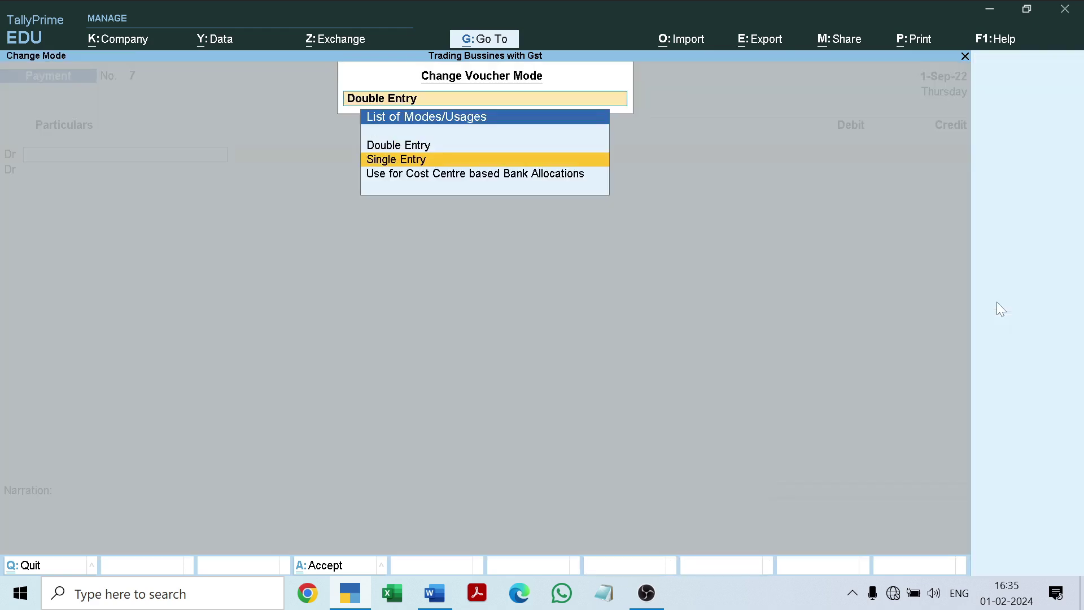
key("Return")
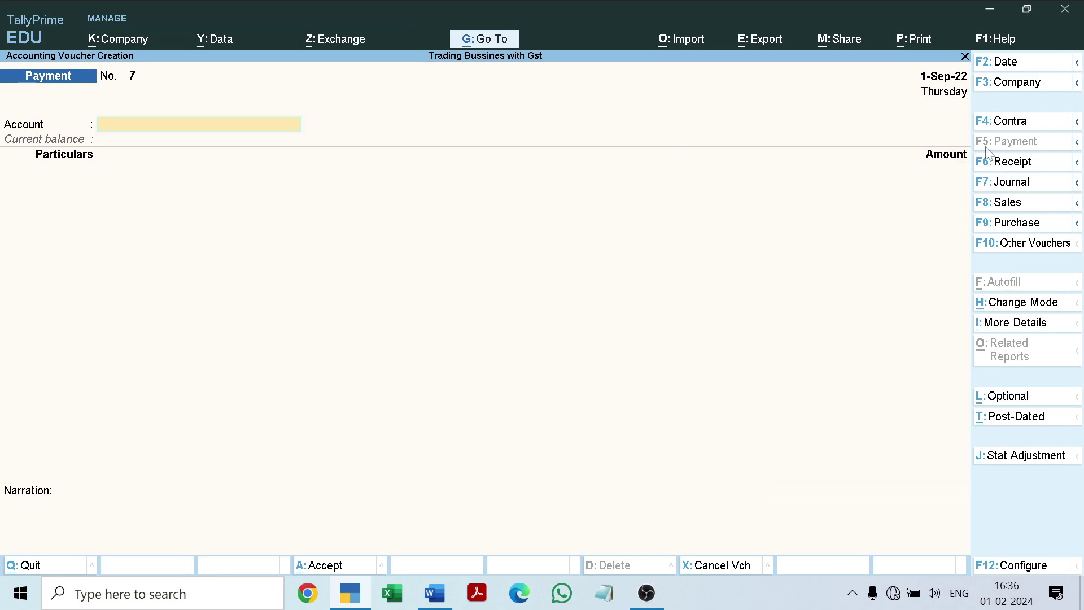
left_click(1013, 225)
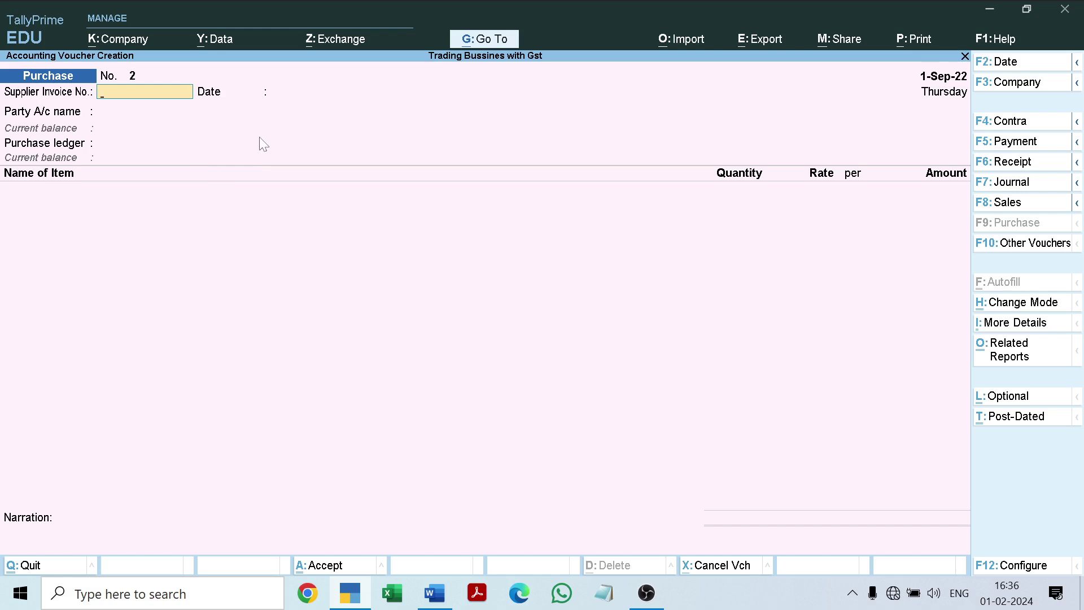
Step: Leave the supplier invoice fields blank and start a new party ledger named Maa Telecom, copying the name from the Word project document
key("Return")
key("Return")
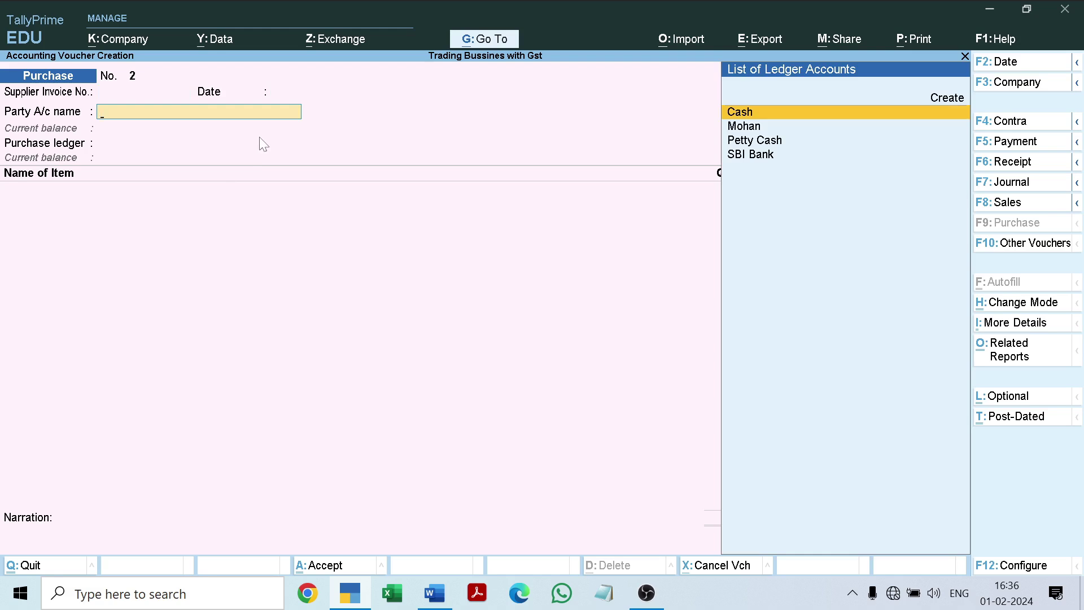
key("alt+c")
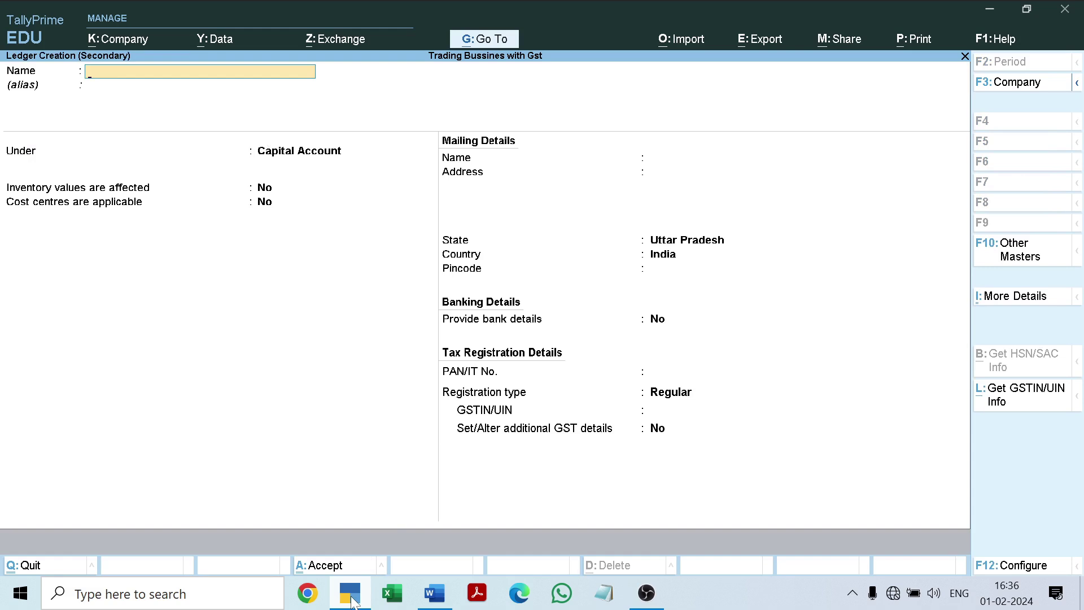
left_click(435, 592)
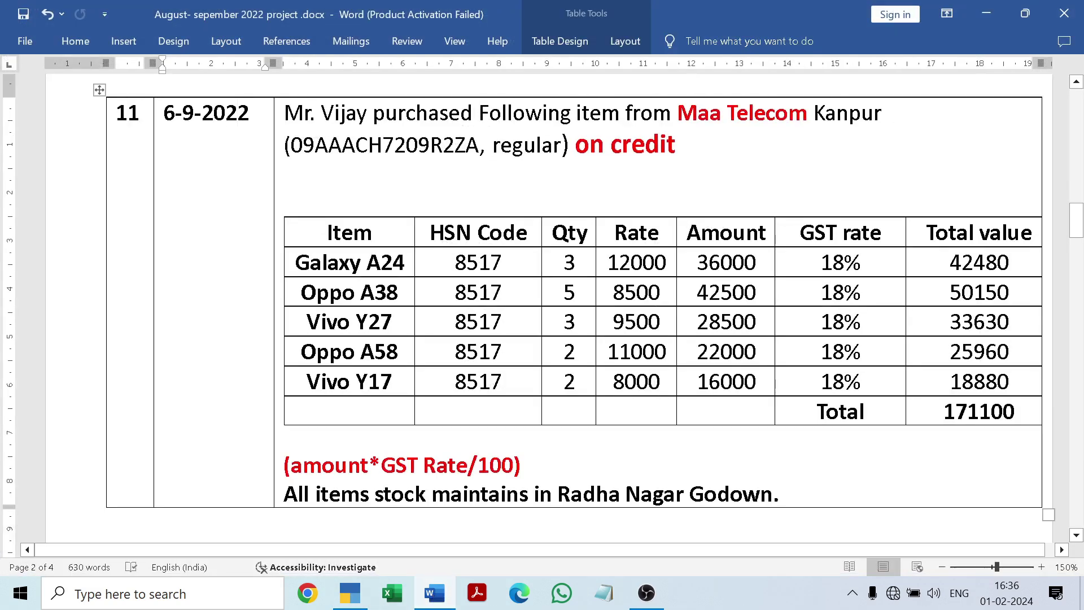
left_click_drag(677, 113, 782, 118)
key("ctrl+c")
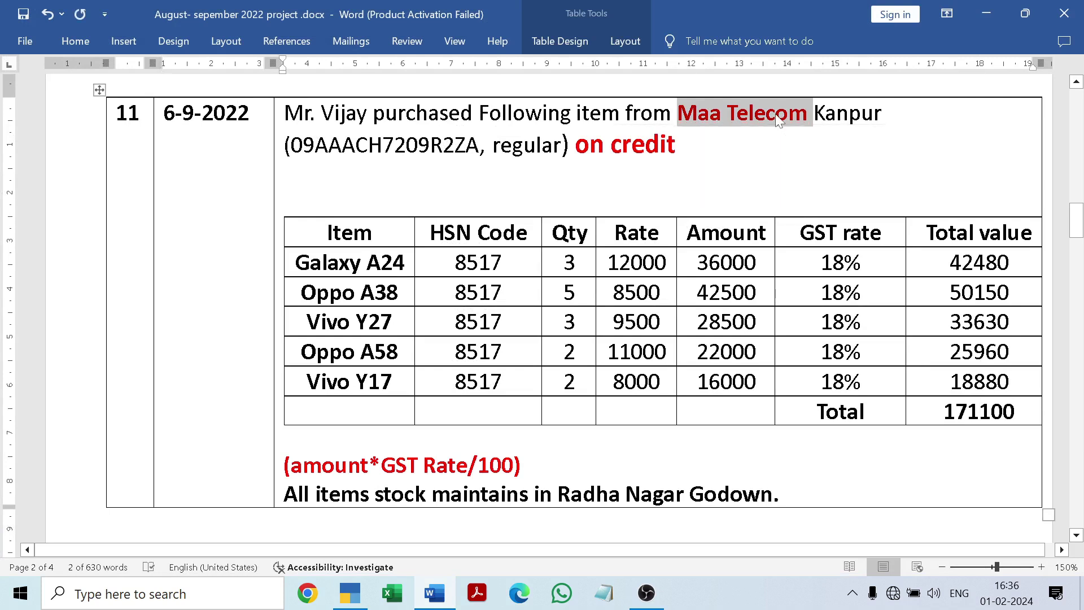
left_click(285, 199)
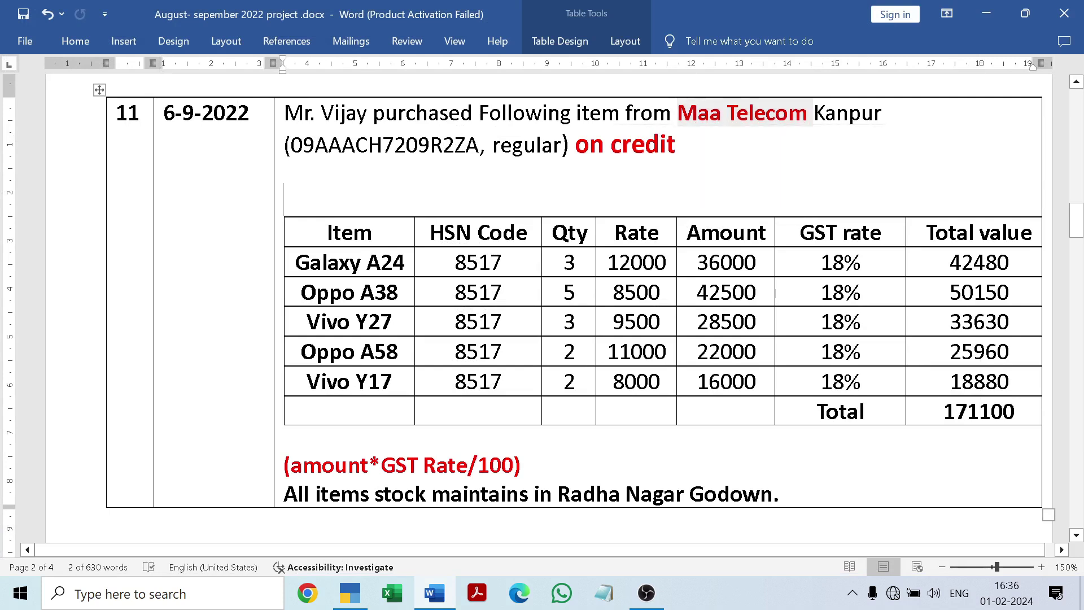
left_click(436, 595)
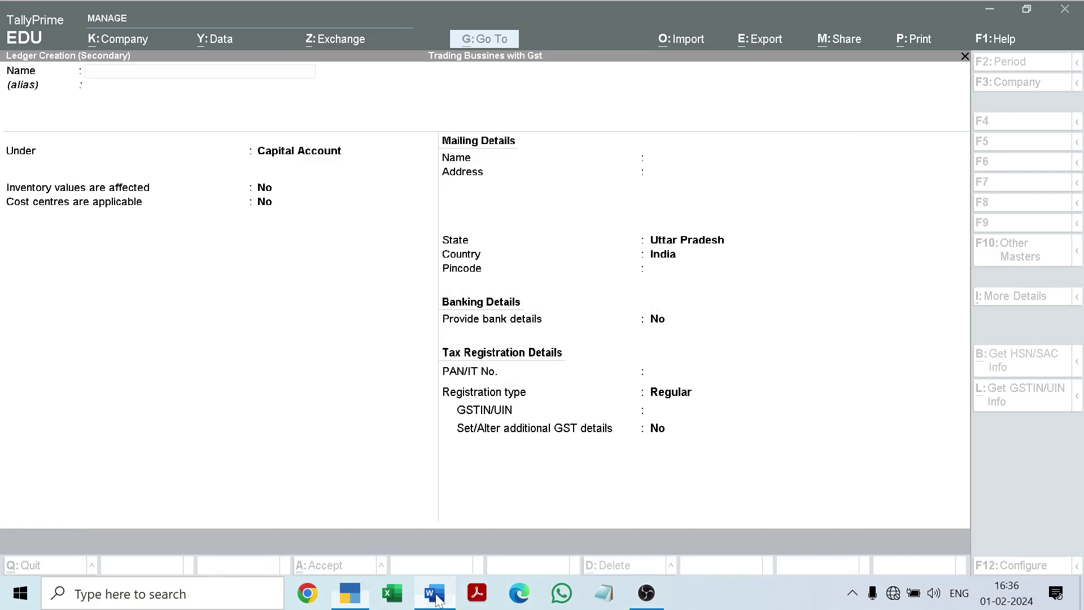
key("ctrl+v")
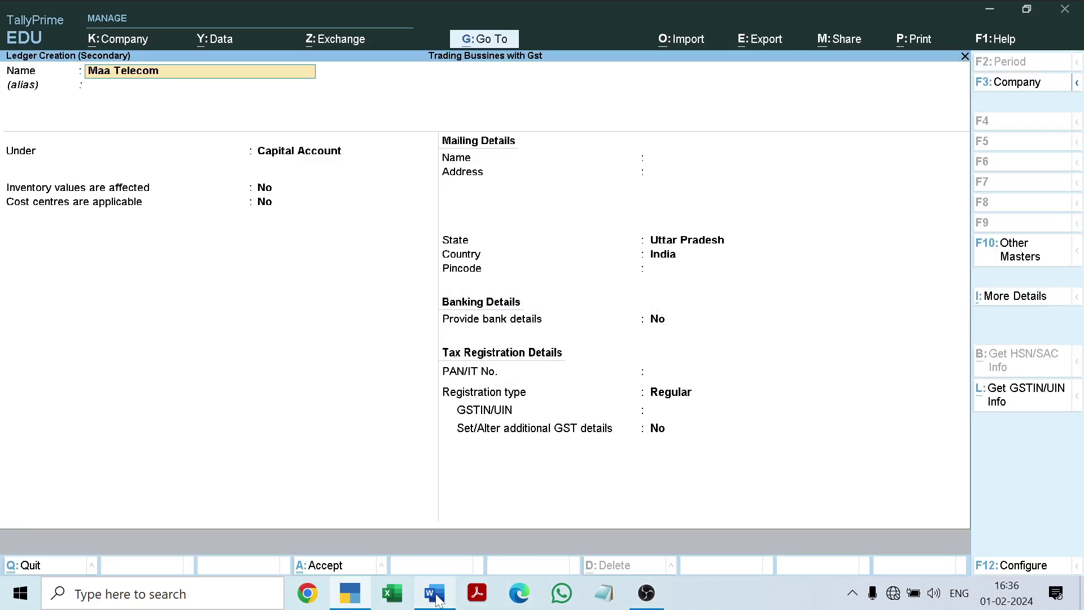
Step: Leave the ledger's alias blank and place Maa Telecom under the Sundry Creditors group
key("Return")
key("Return")
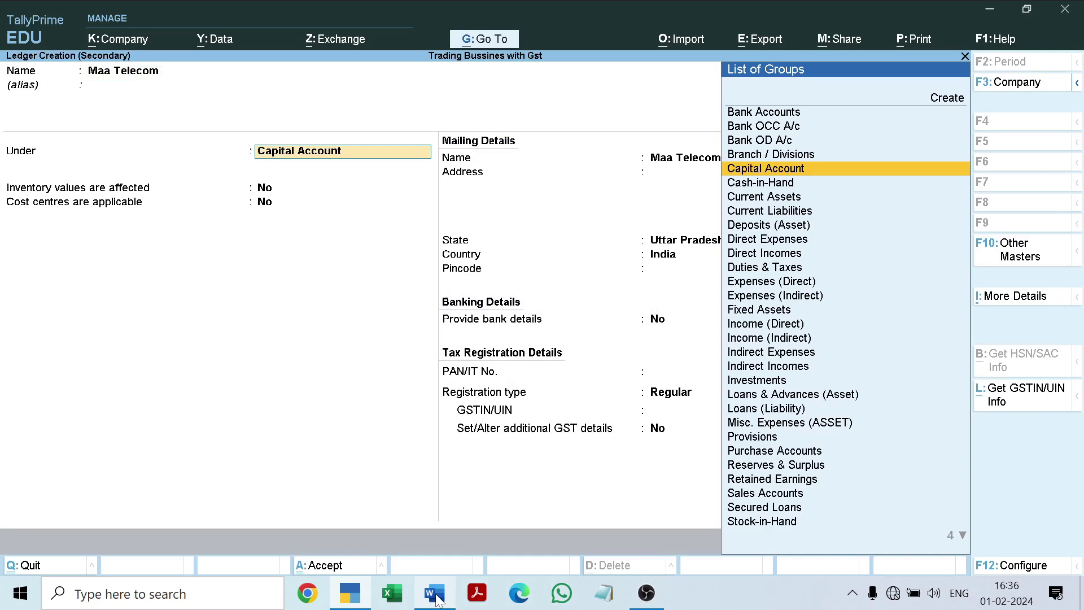
type("Su")
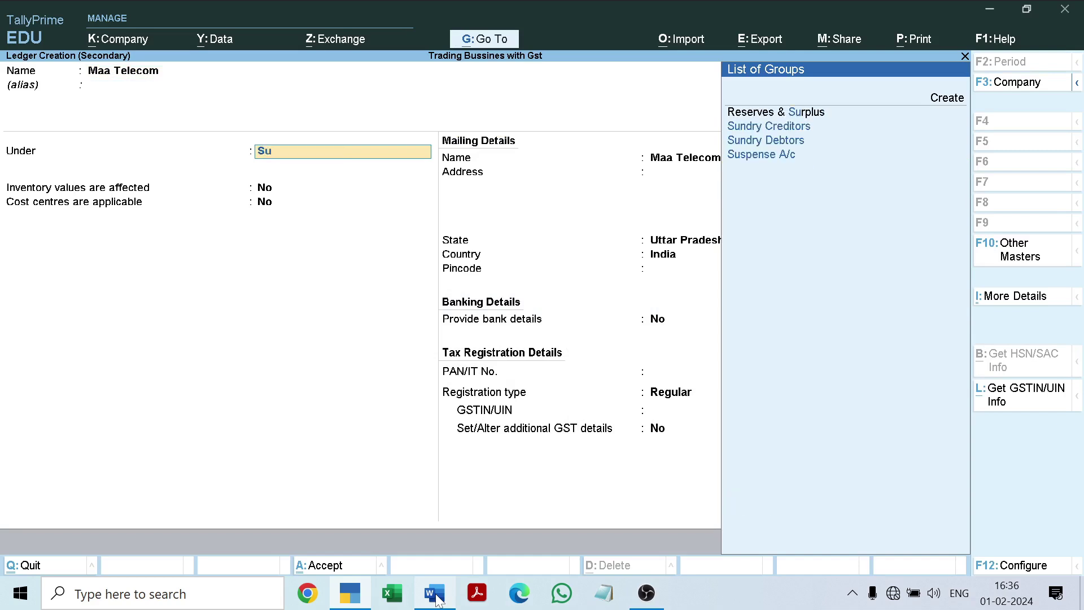
key("Down")
key("Down")
key("Up")
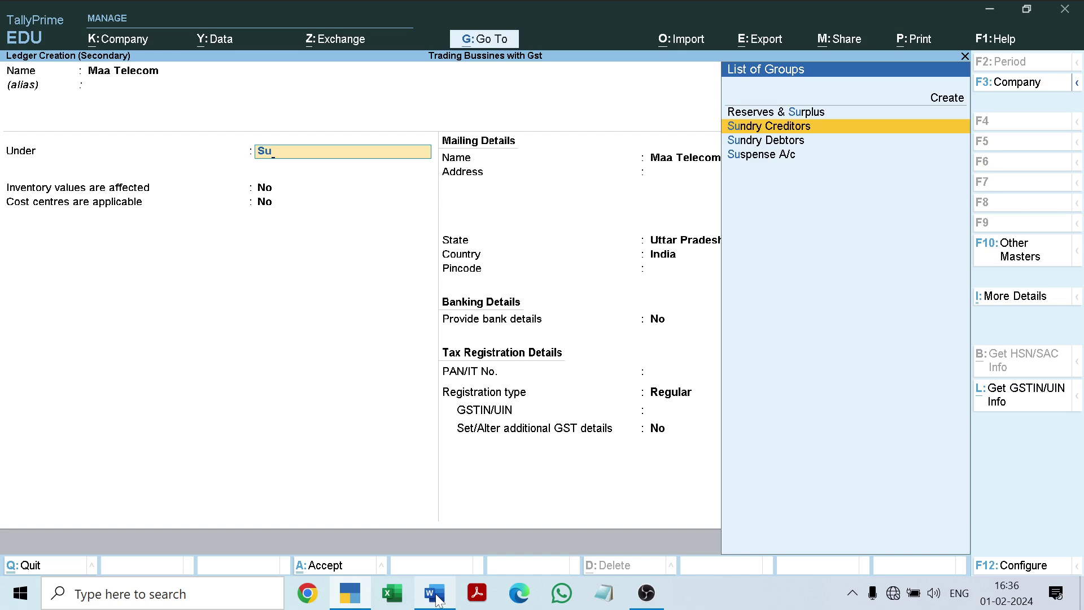
key("Return")
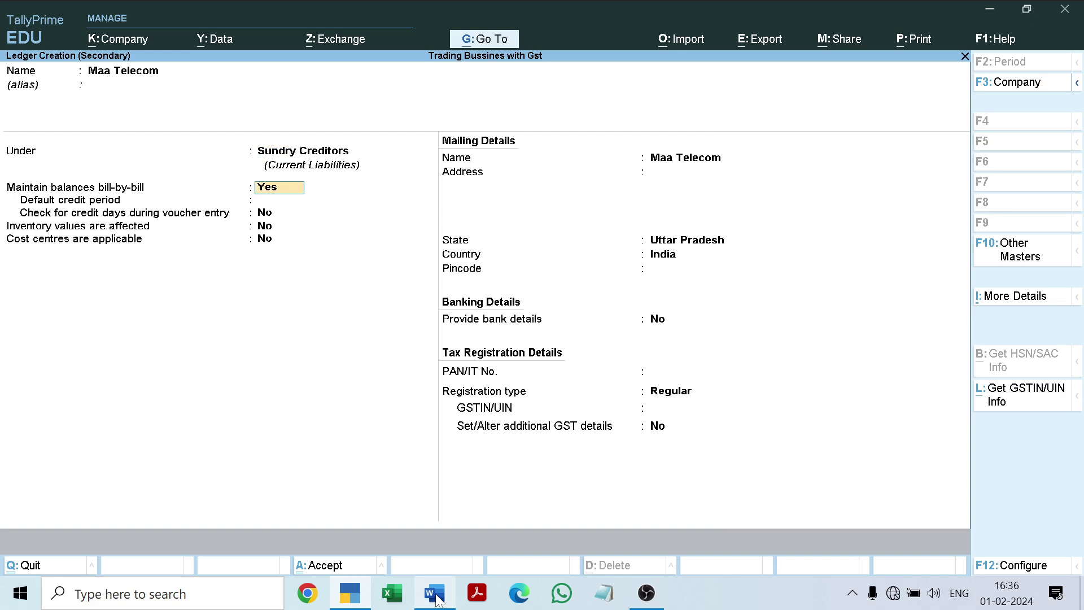
Step: Keep bill-by-bill balances at Yes, leave the credit period blank, and keep credit-day checks, inventory values and cost centres at No
key("Return")
key("Return")
key("Return")
key("Return")
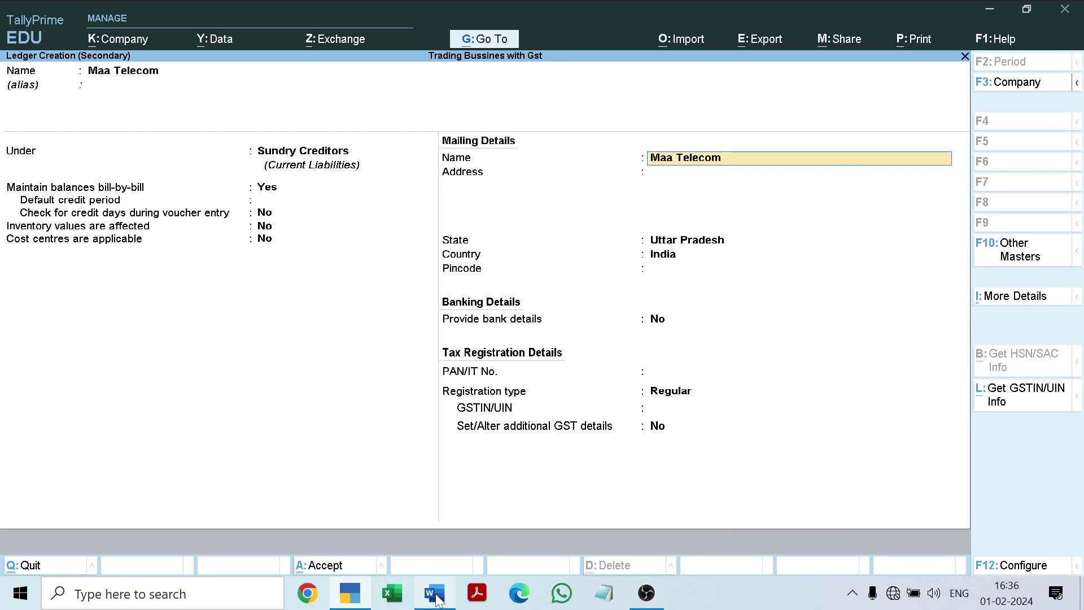
Step: Keep the mailing name, Uttar Pradesh and India, leave the address and pincode blank, and keep bank details at No
key("Return")
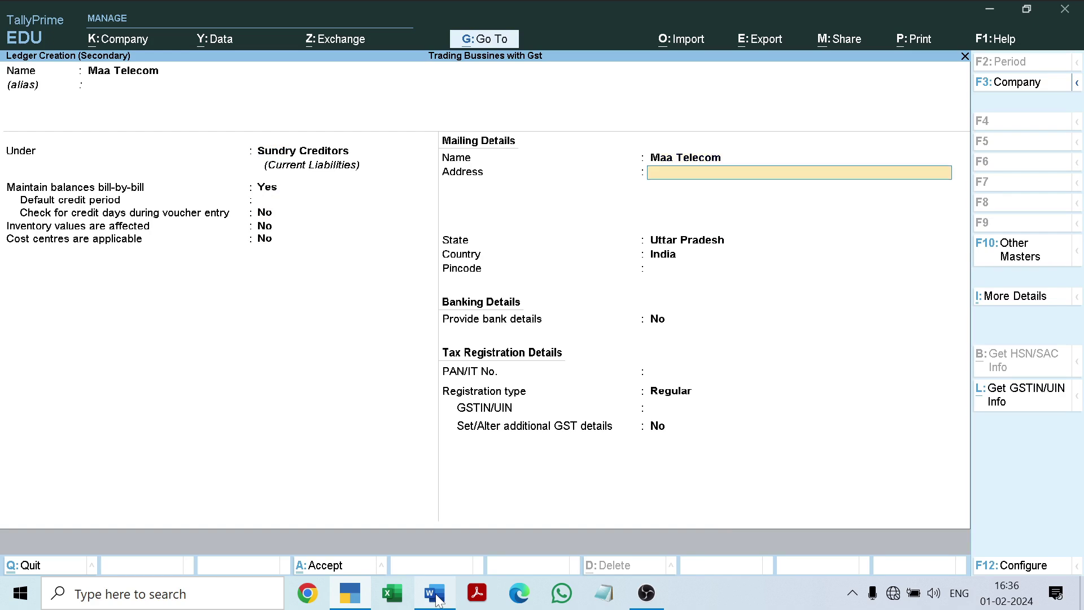
key("Return")
key("Return")
key("Return")
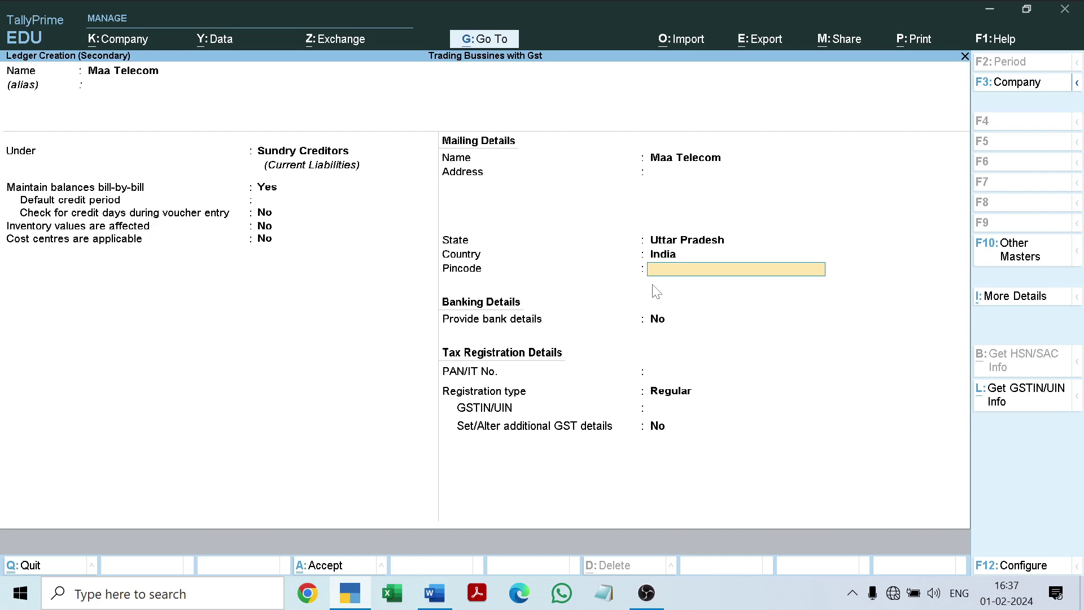
key("Return")
key("Return")
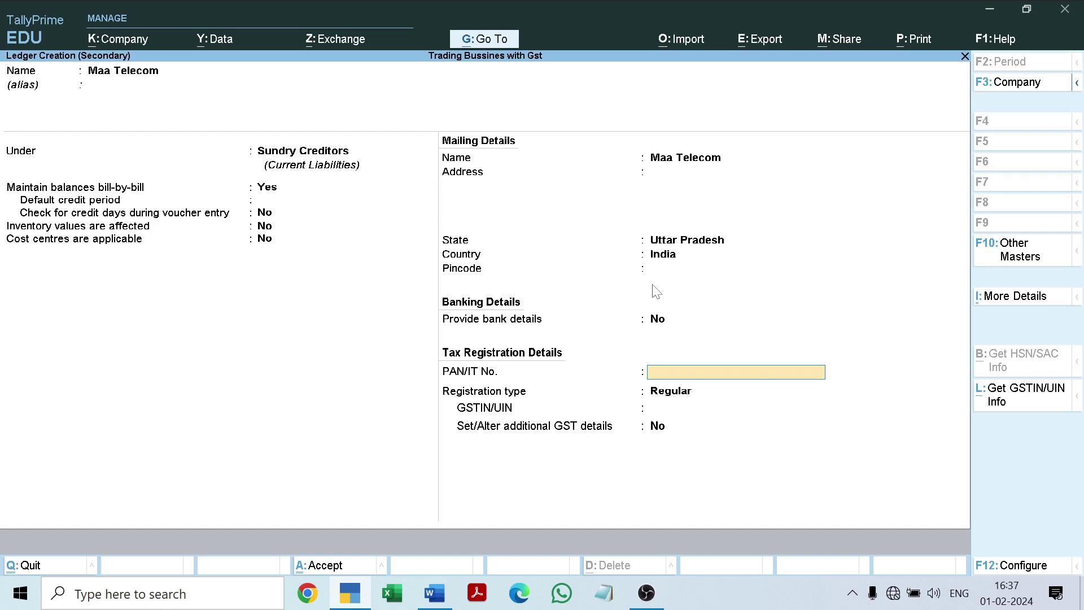
Step: Leave the PAN/IT number blank, keep the registration type Regular, and copy Maa Telecom's GSTIN from the Word project document into the ledger
key("Return")
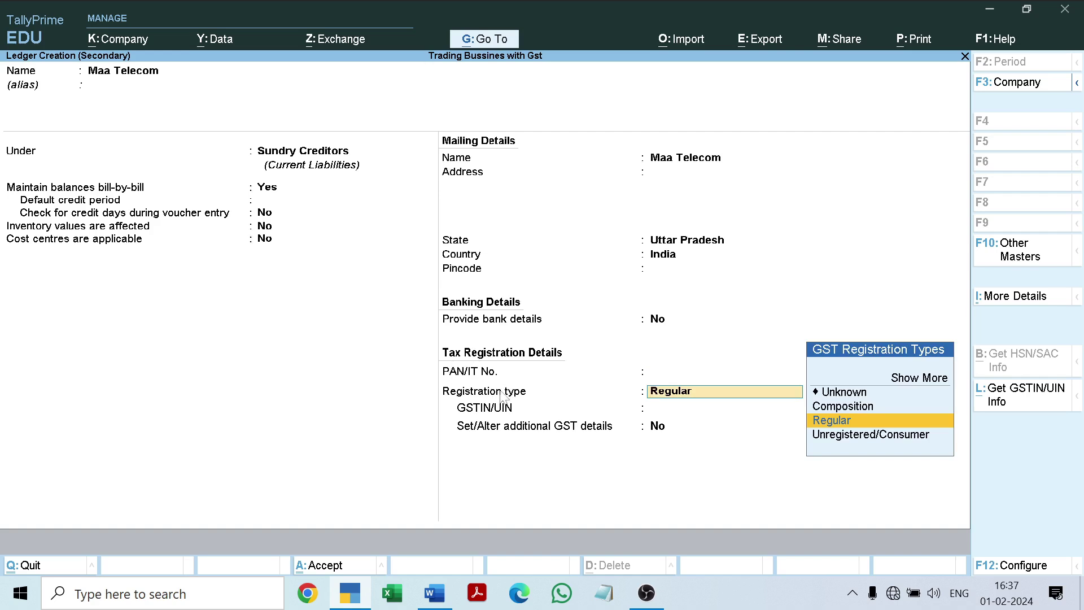
left_click(823, 421)
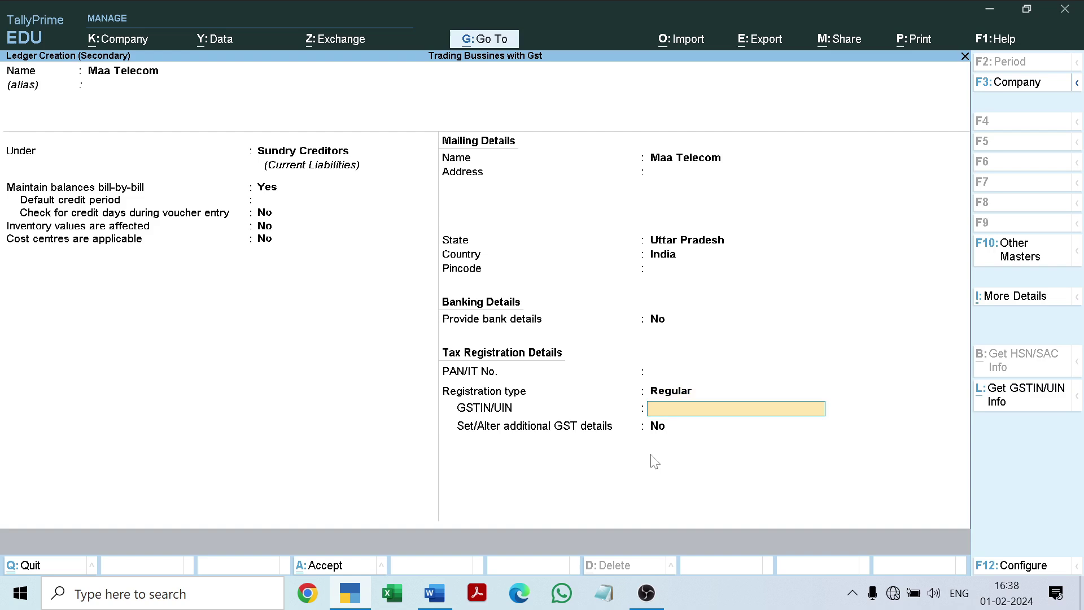
left_click(439, 588)
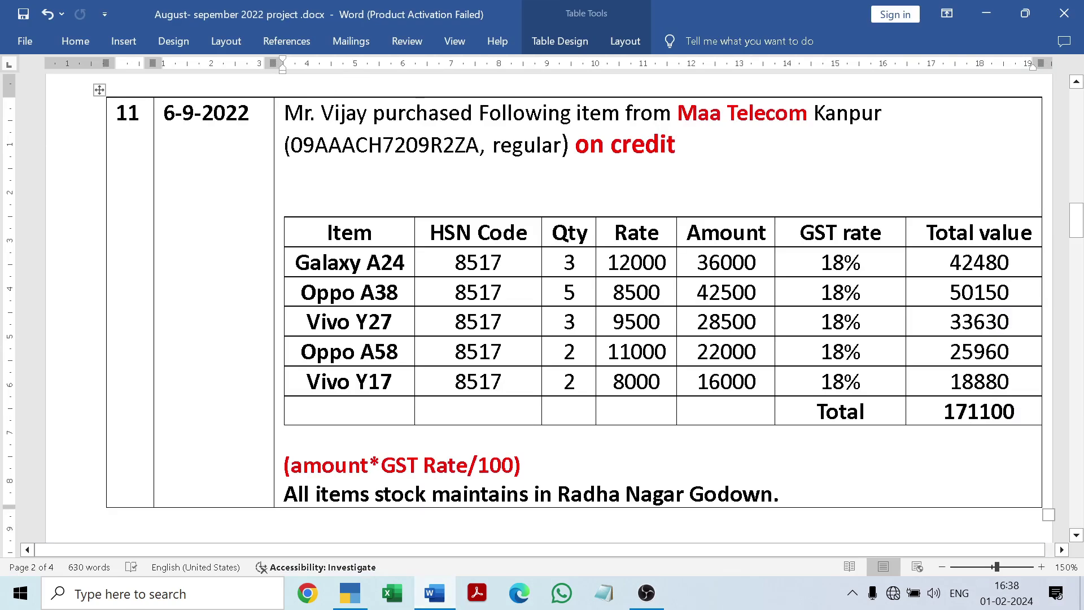
left_click_drag(291, 145, 479, 148)
key("ctrl+c")
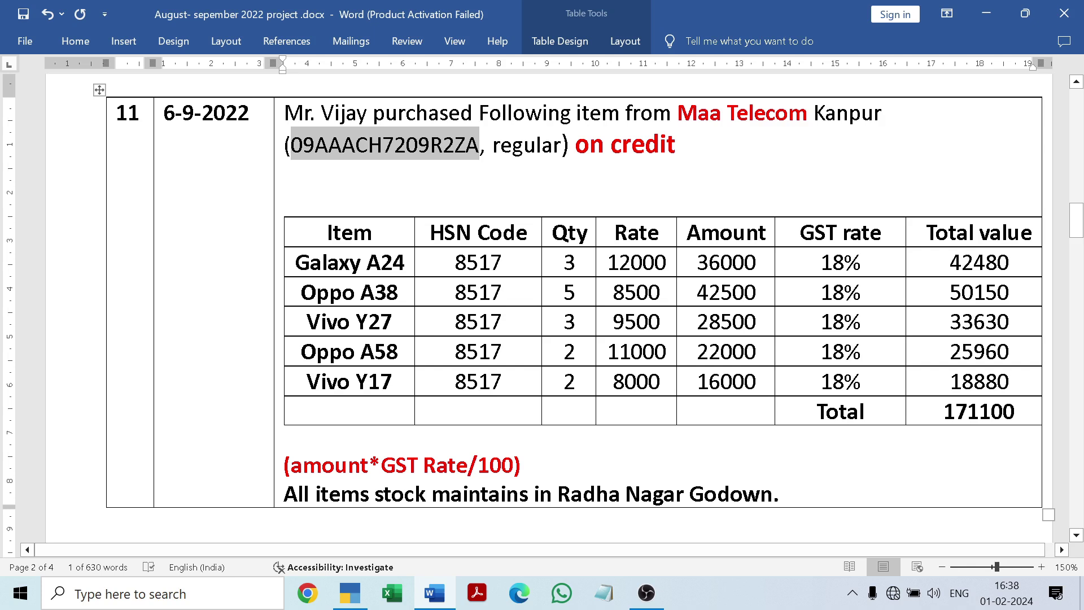
left_click(284, 199)
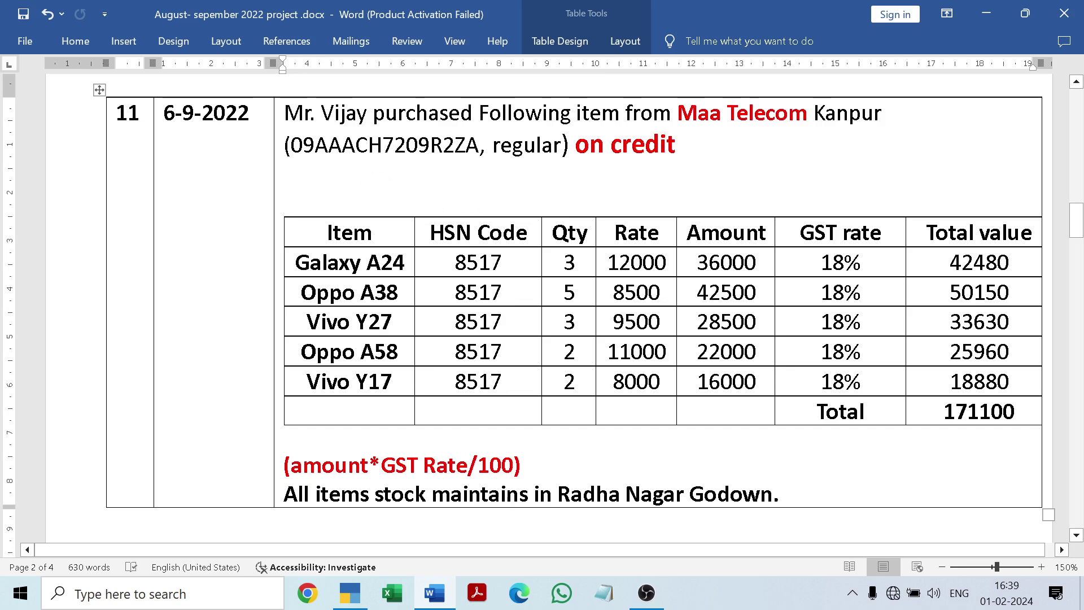
left_click(430, 599)
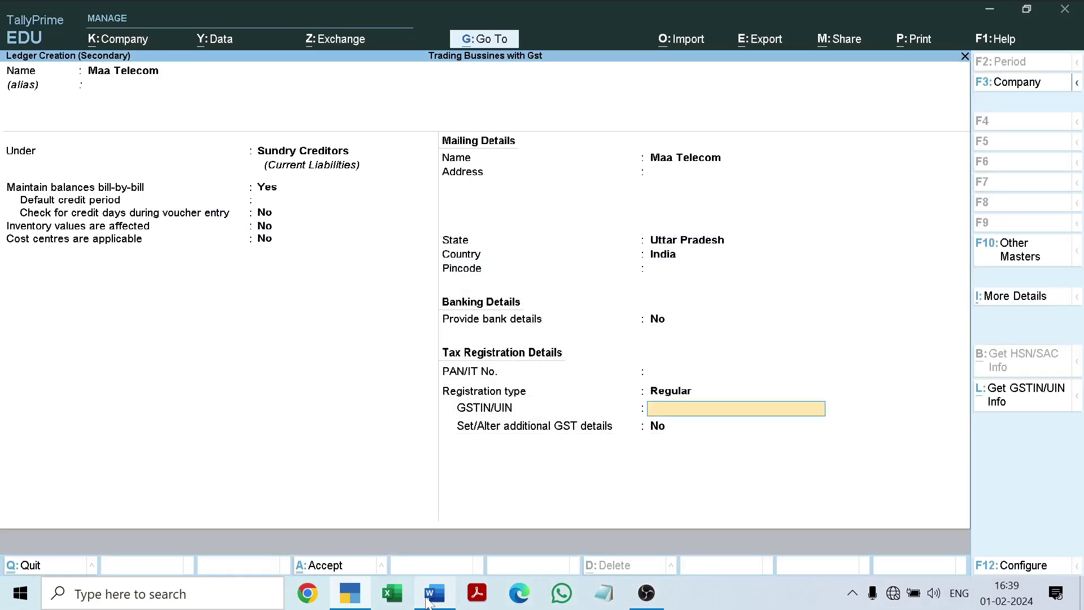
key("ctrl+v")
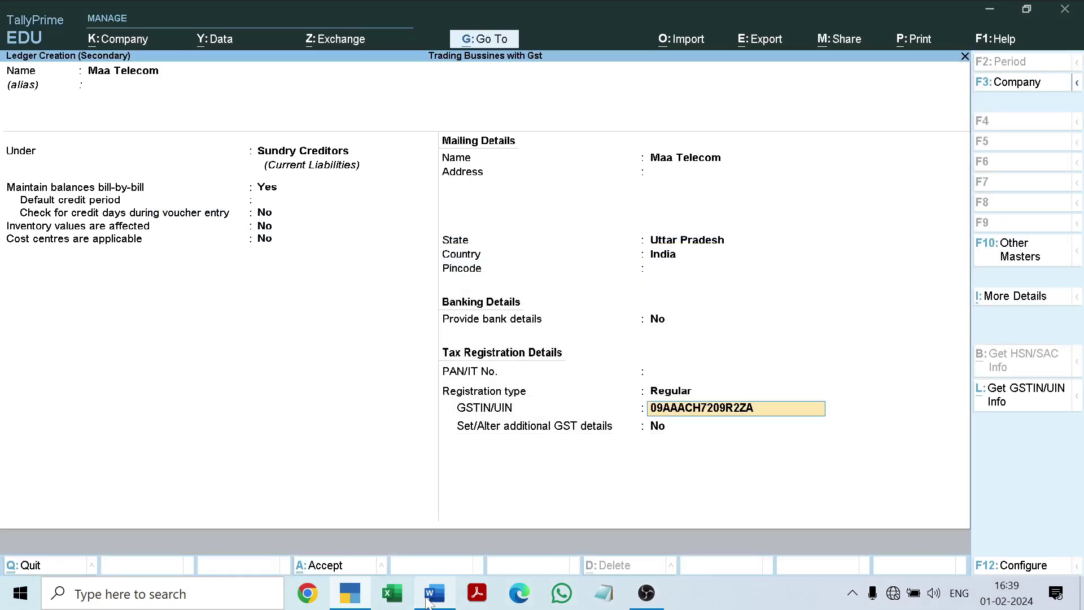
Step: Keep the GSTIN as entered, leave additional GST details at No, and save the Maa Telecom ledger
key("Return")
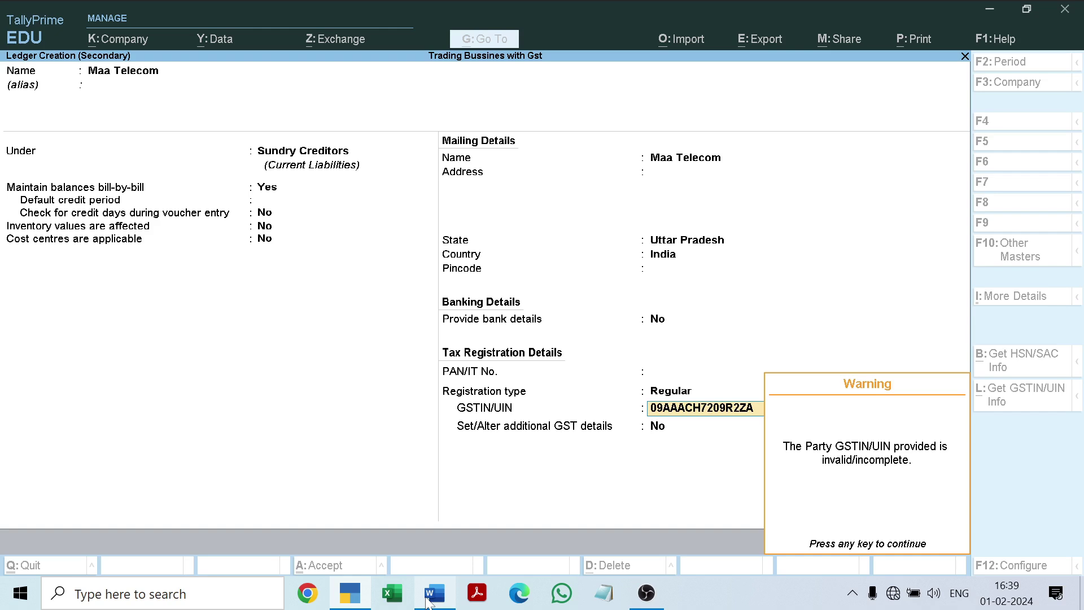
key("Return")
key("Return")
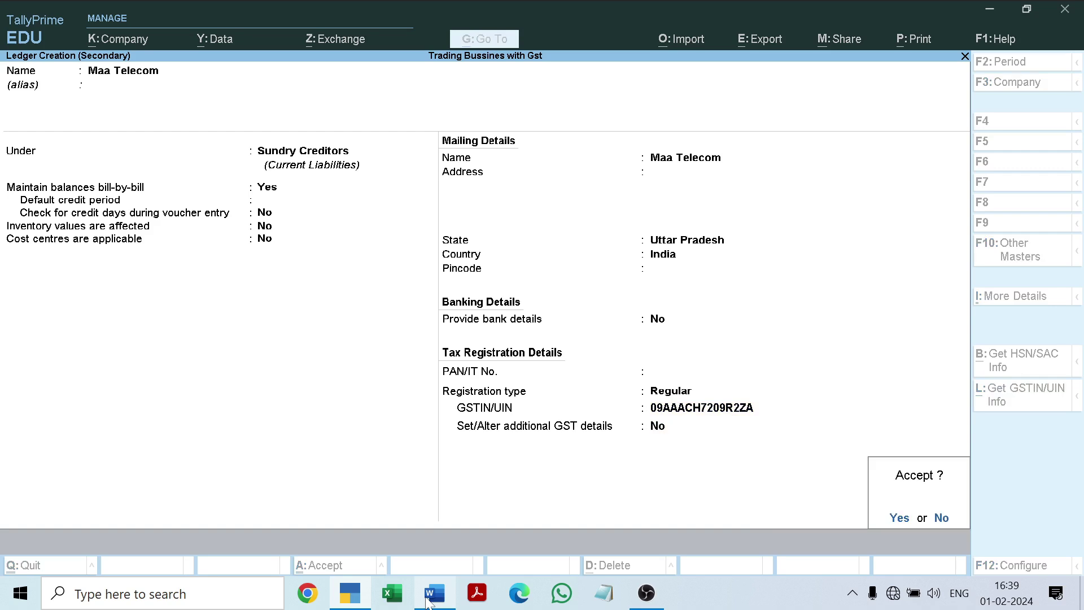
key("Return")
Step: Leave the receipt details blank and keep Maa Telecom's party details with Uttar Pradesh, India, Regular registration and Uttar Pradesh as place of supply
key("Return")
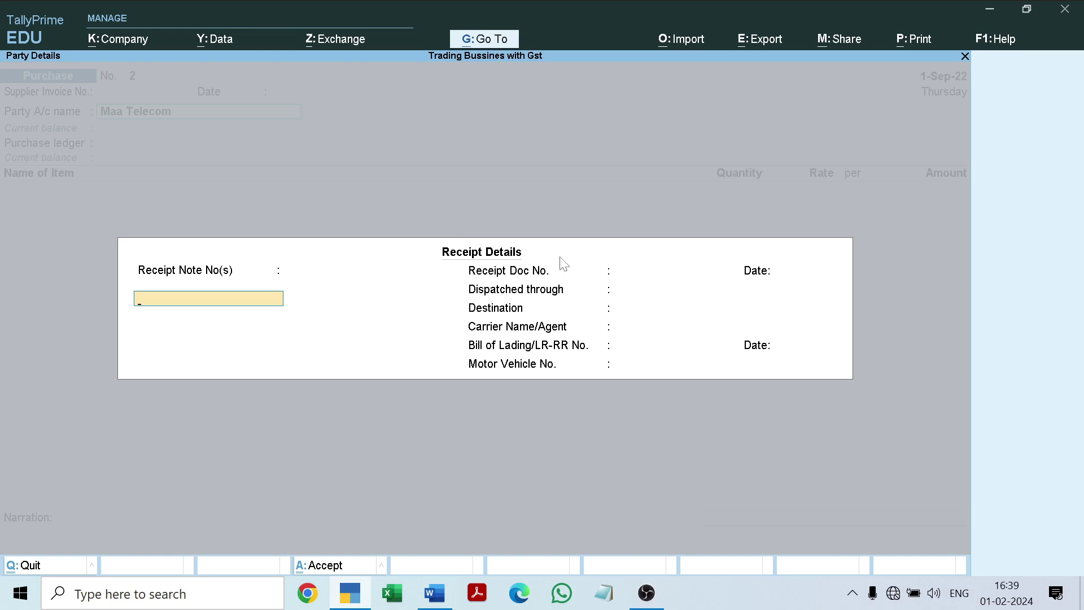
key("ctrl+a")
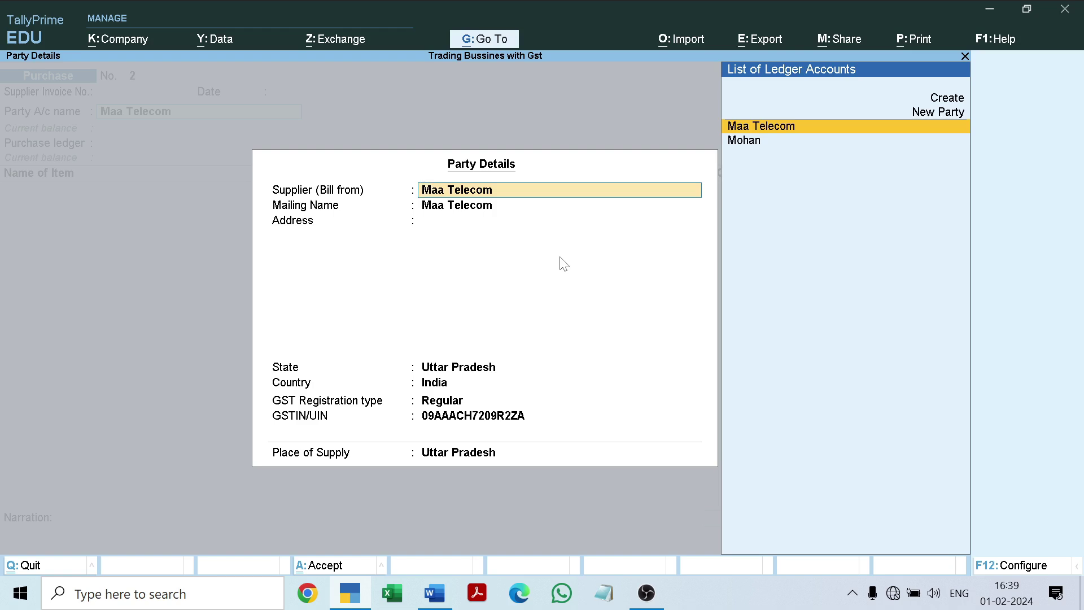
key("Return")
key("Return")
key("Return")
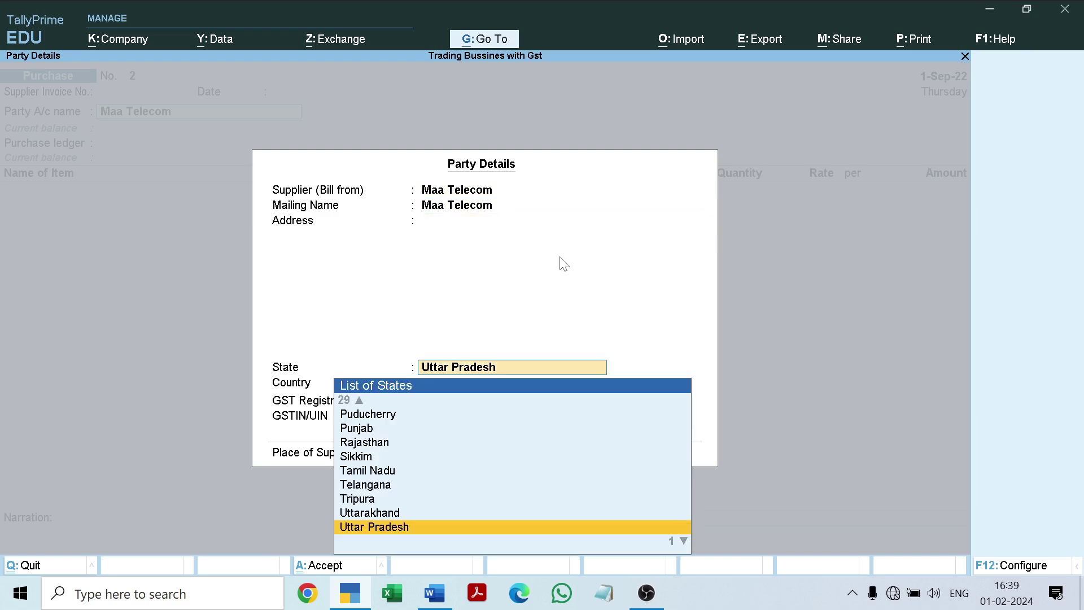
key("Return")
key("Return")
key("Return")
key("Return")
key("Return")
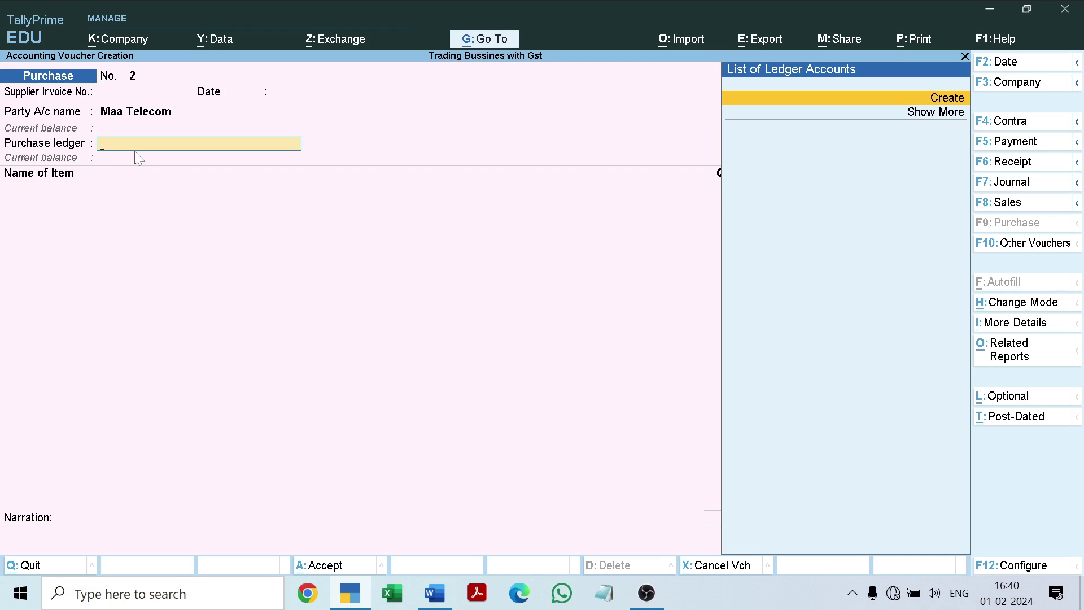
Step: Start a new purchase ledger named Purchase, leave its alias blank, and place it under the Purchase Accounts group
key("alt+c")
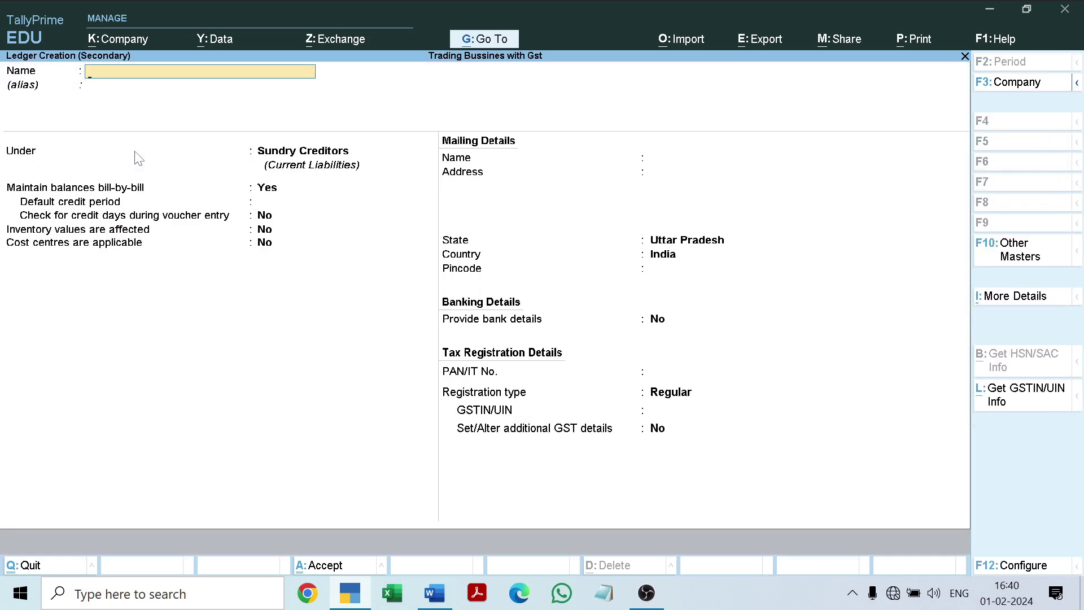
type("Purchase")
key("Return")
key("Return")
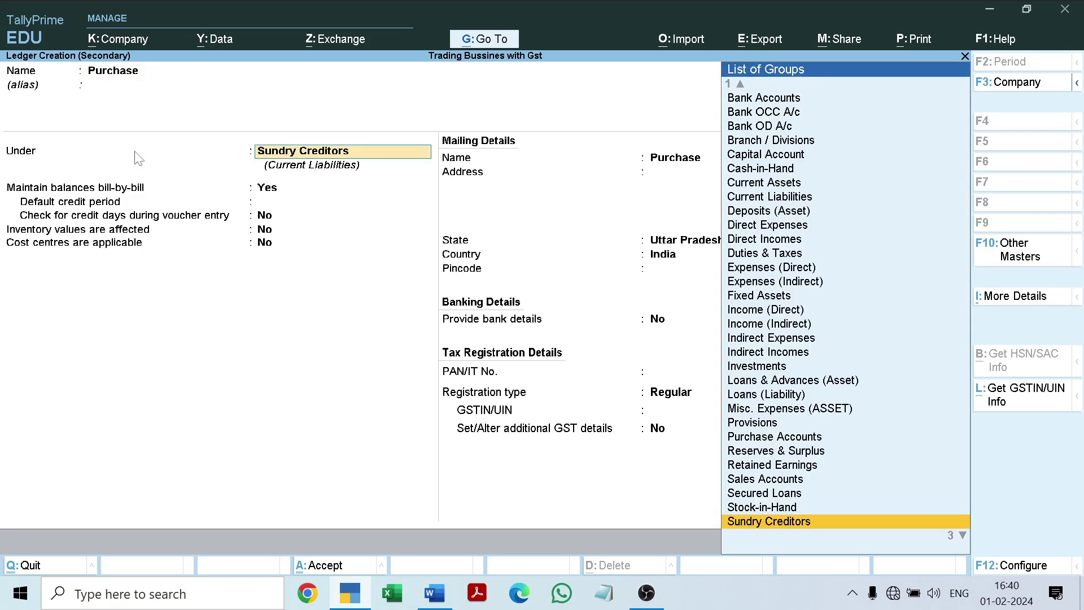
type("Pu")
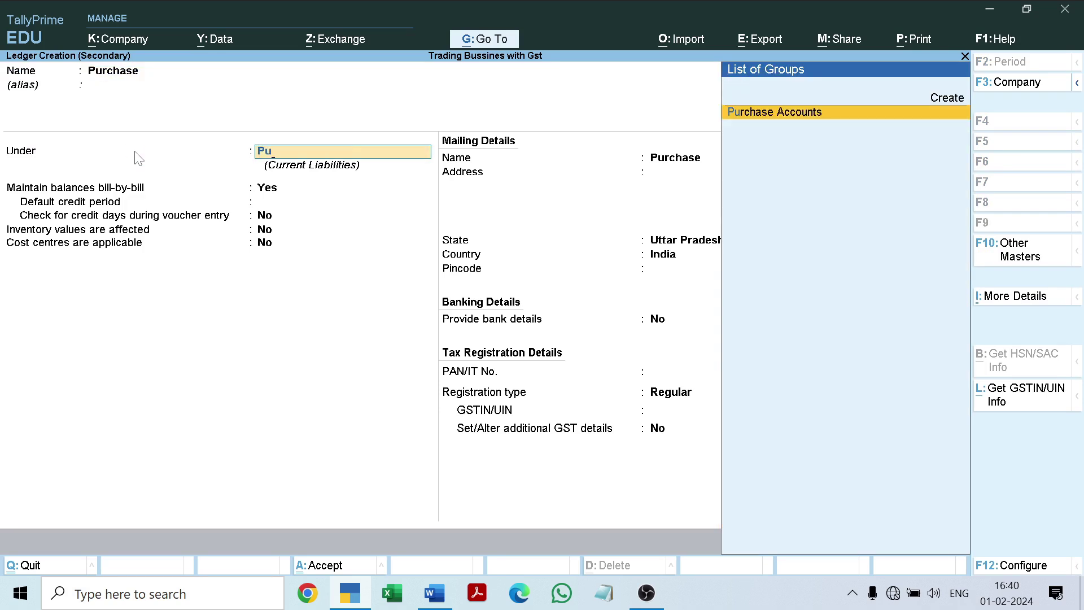
key("Return")
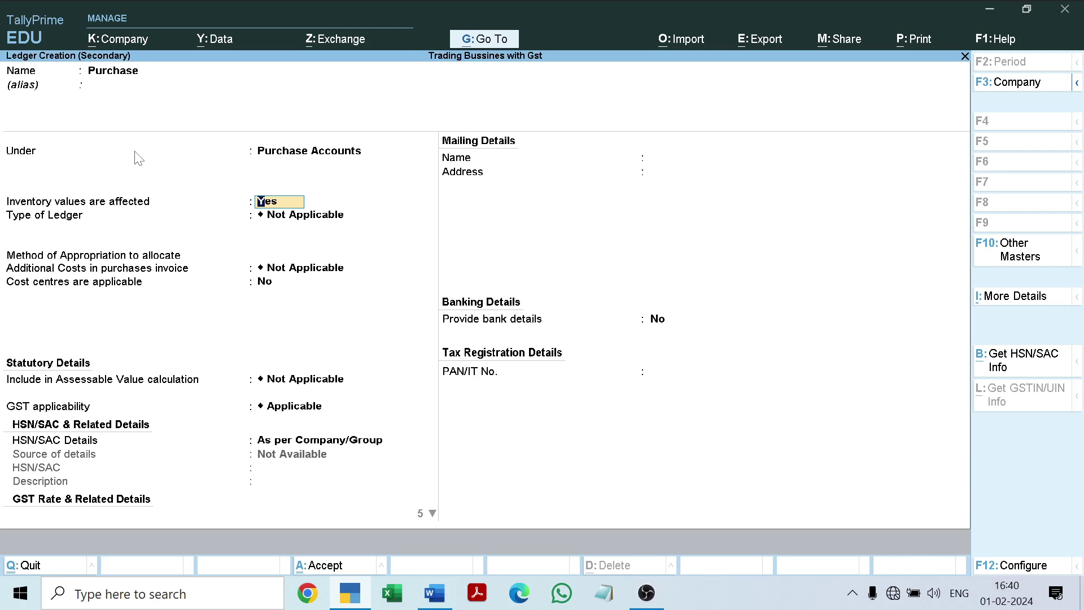
Step: Keep inventory values affected at Yes, ledger type and additional-cost appropriation at Not Applicable, and cost centres at No
key("Return")
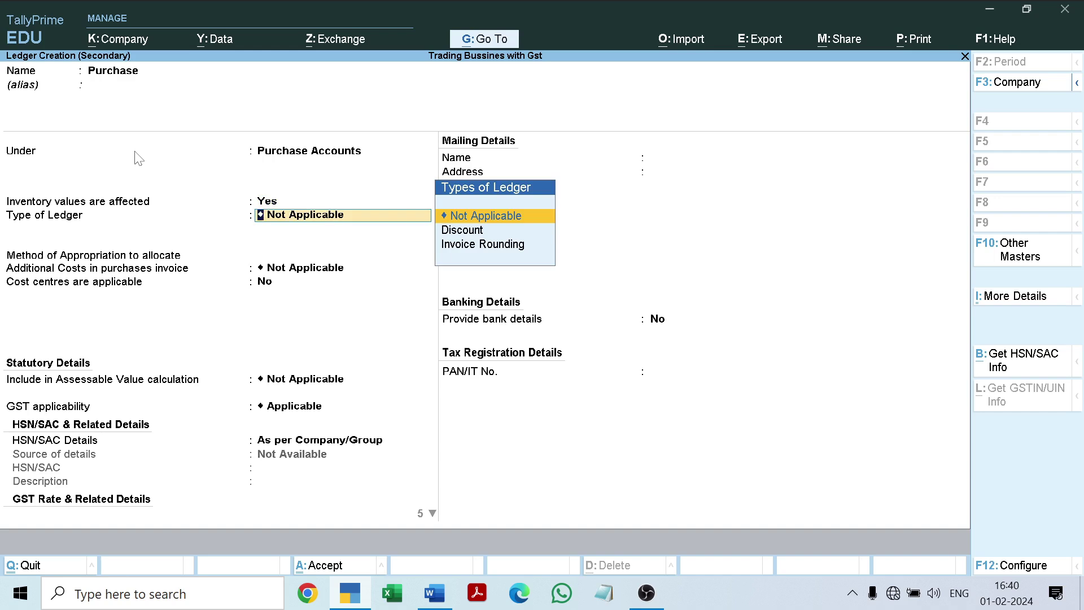
key("Return")
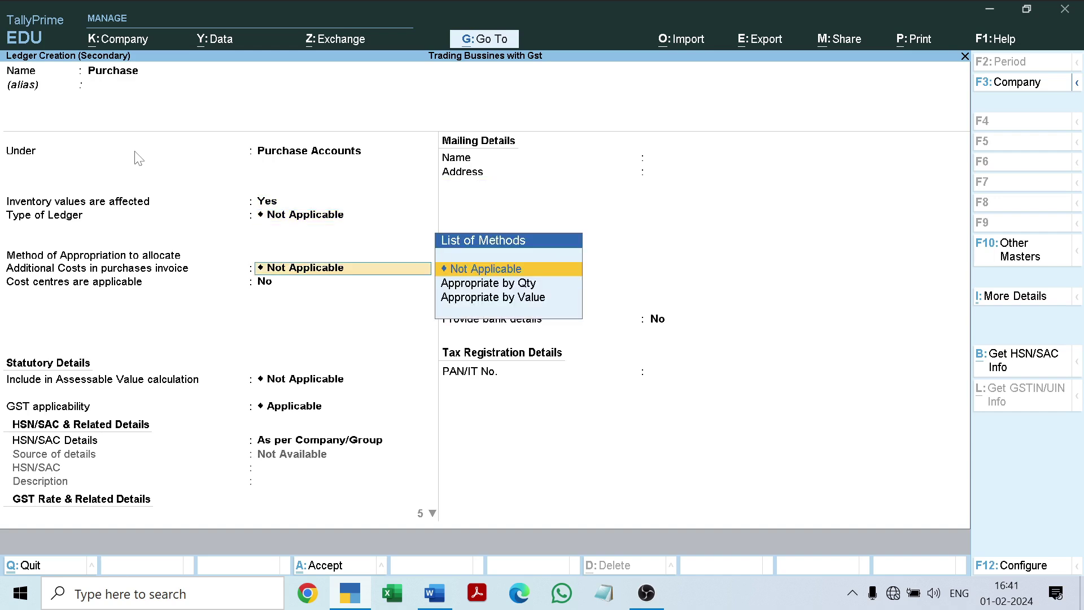
key("Return")
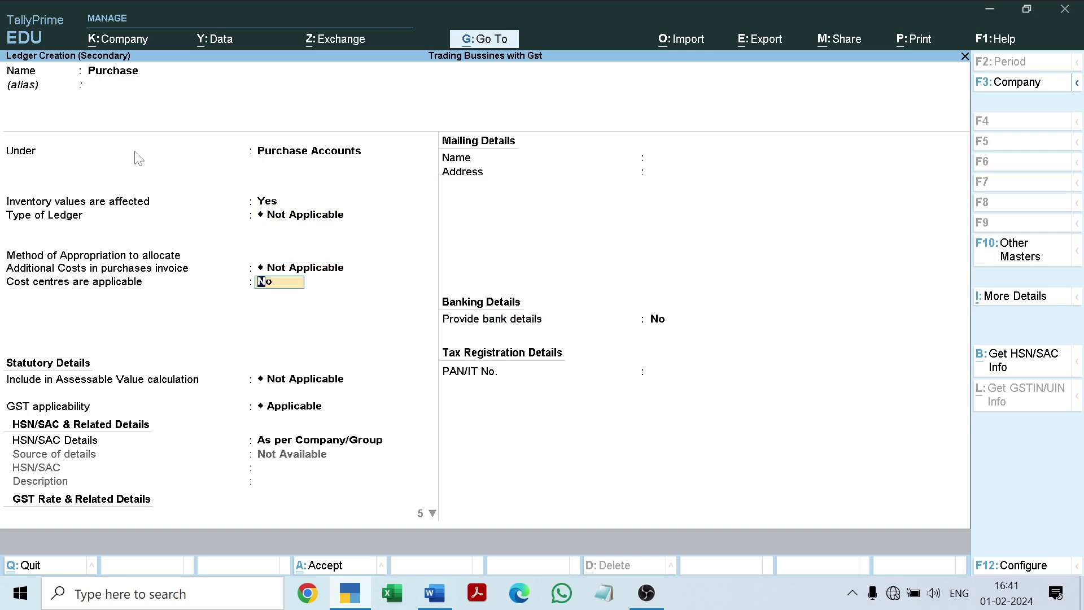
key("Return")
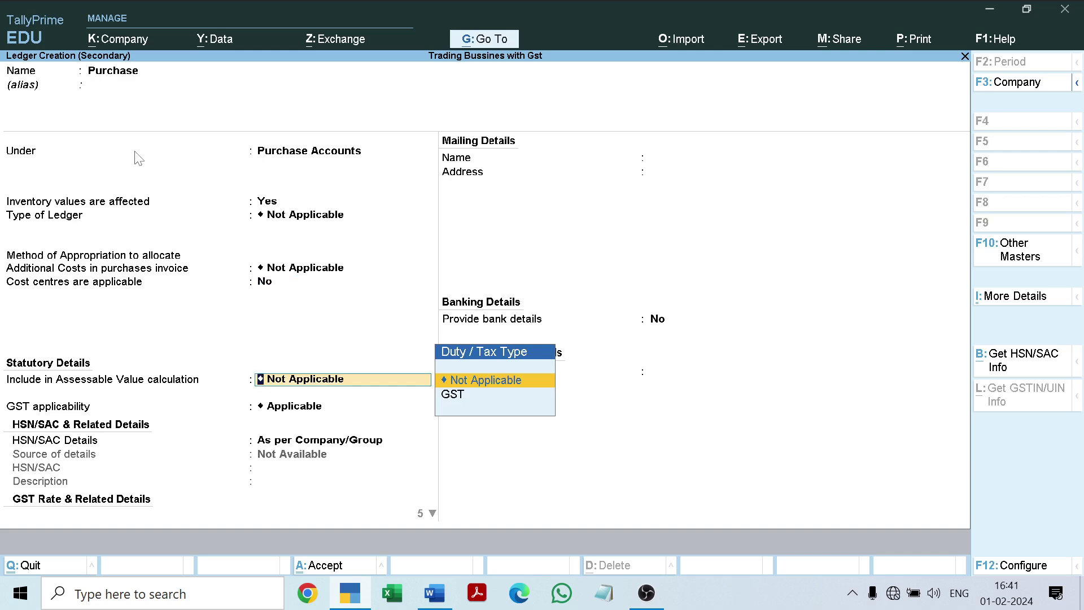
Step: Keep assessable value calculation Not Applicable, GST Applicable, and the HSN/SAC and GST rate details As per Company/Group
key("Return")
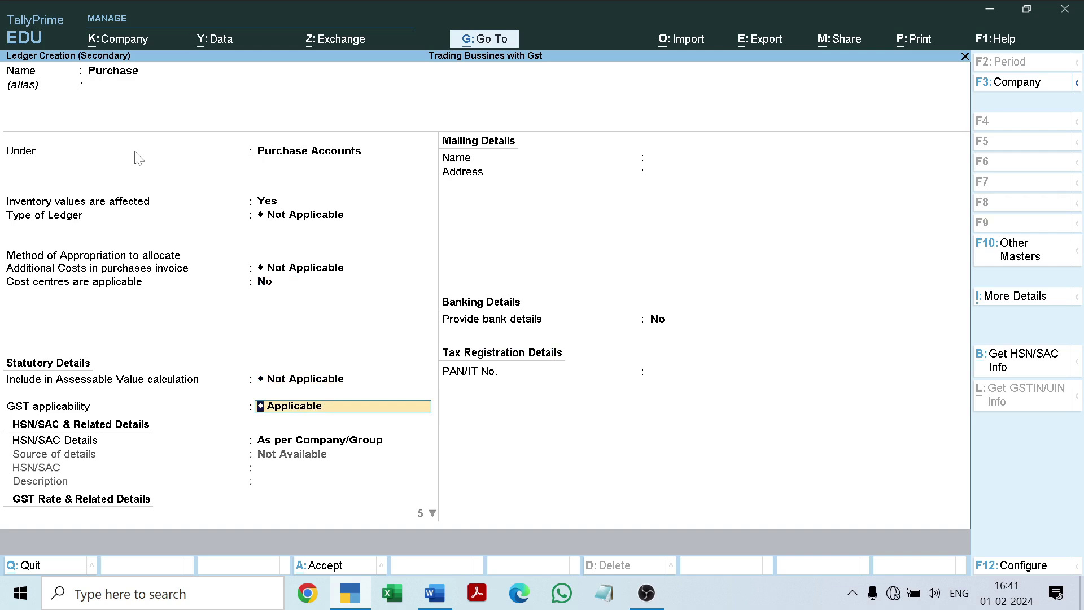
key("Return")
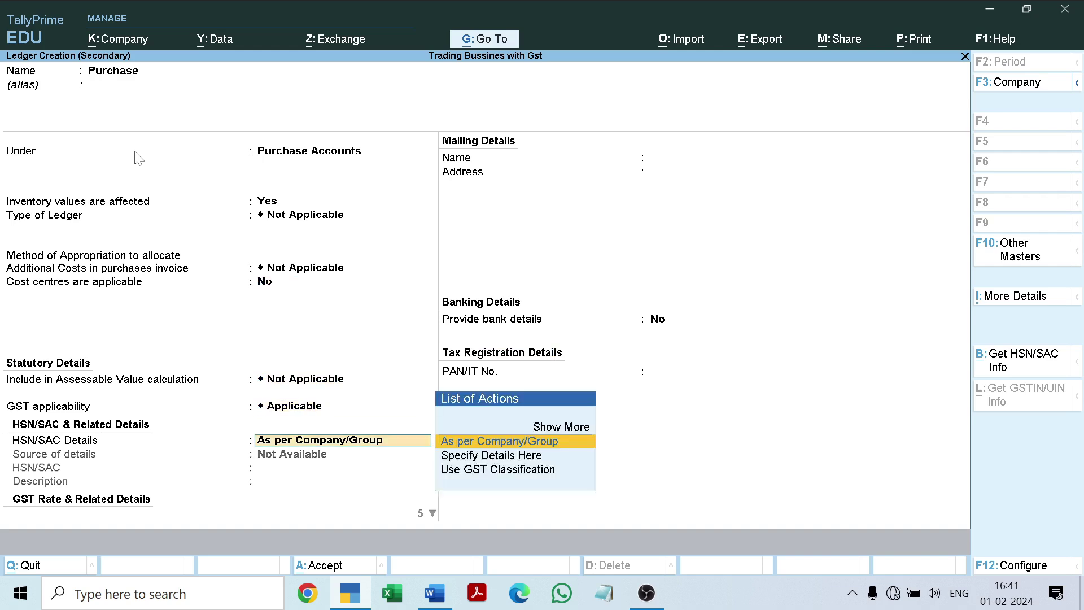
key("Return")
key("Return")
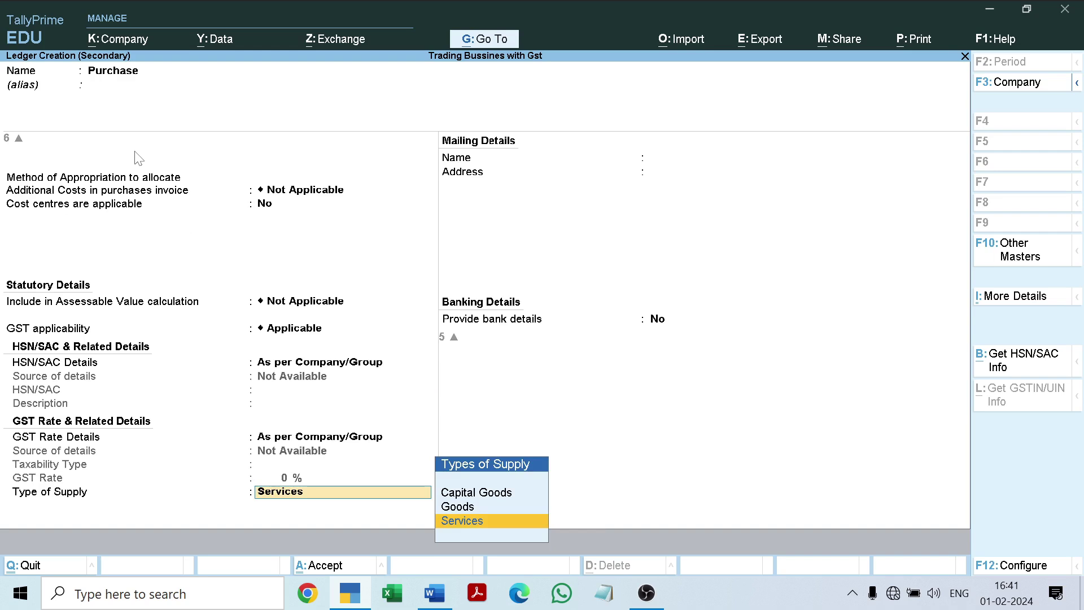
Step: Set the type of supply to Goods, keep bank details at No, and save the Purchase ledger
key("Up")
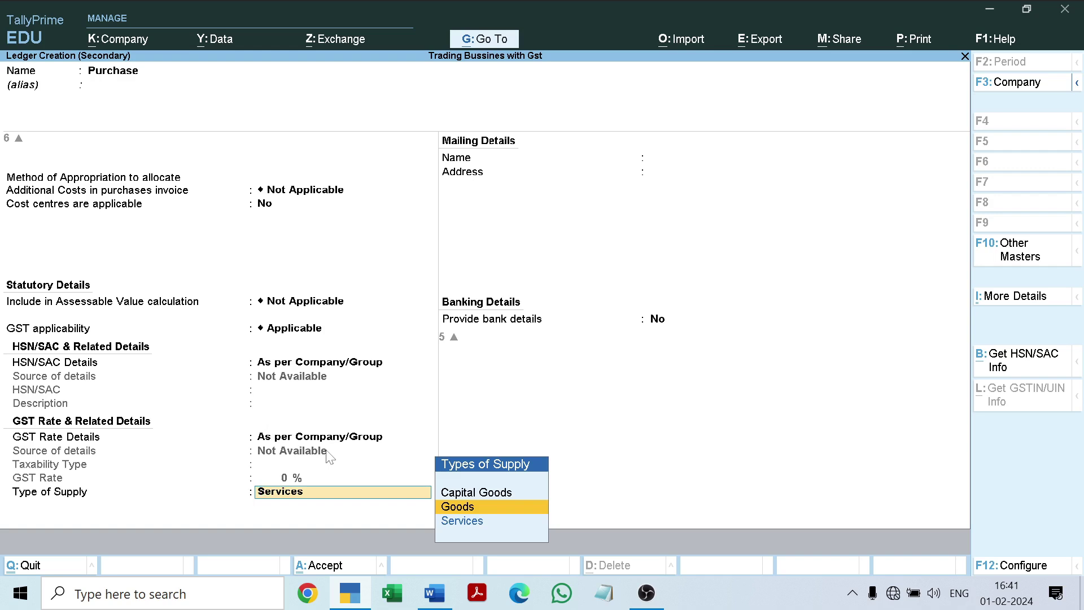
key("Return")
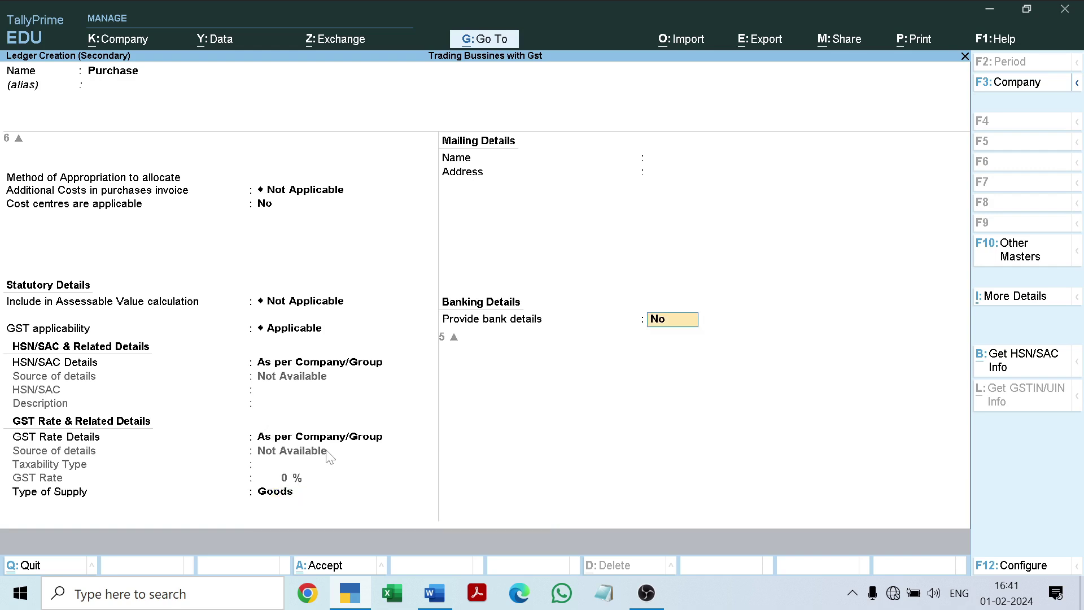
key("Return")
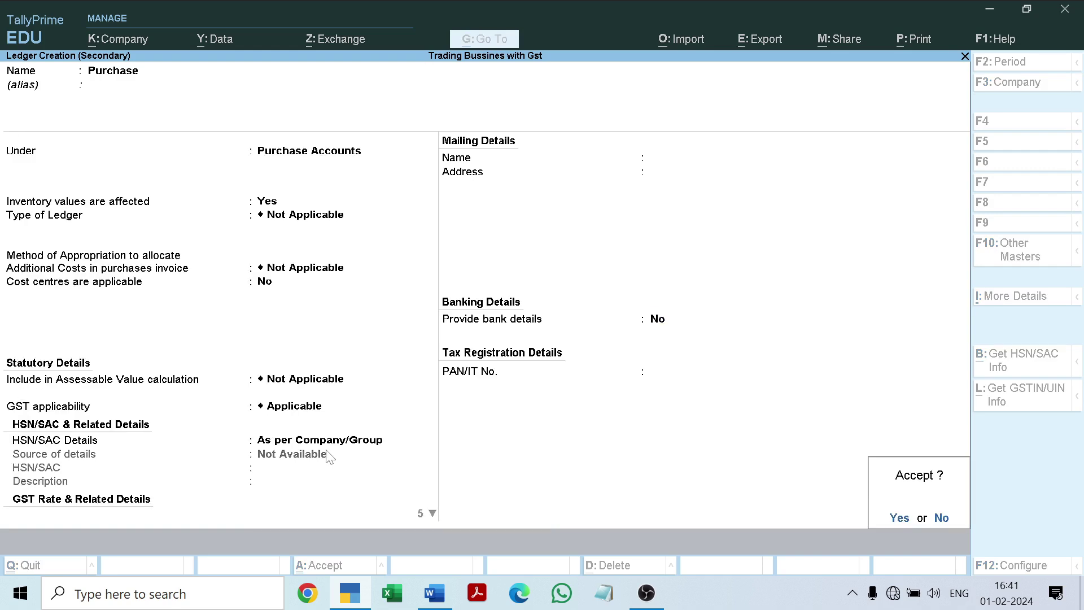
key("Return")
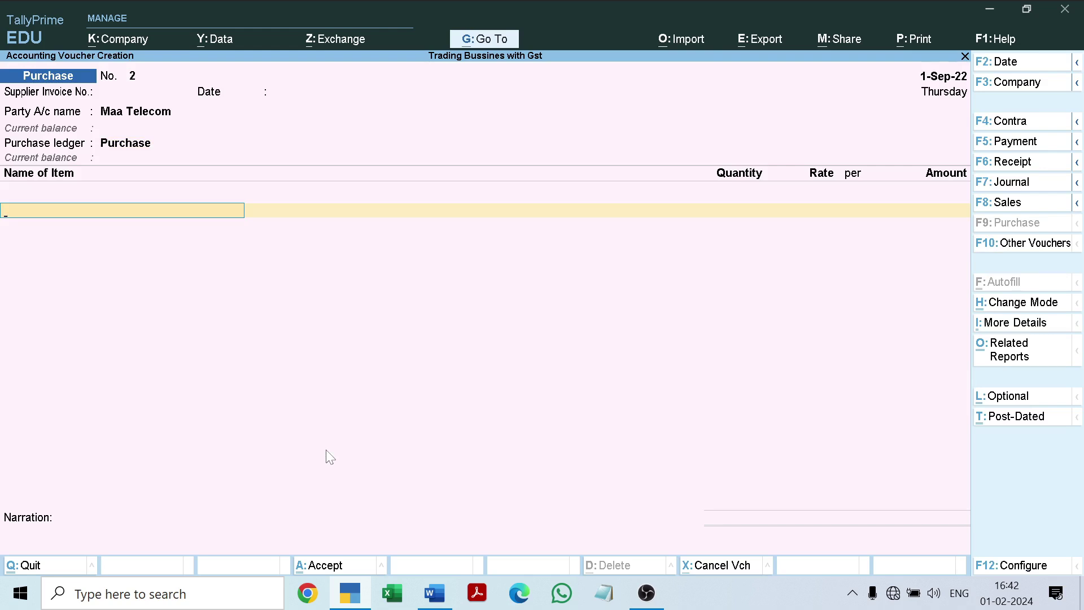
Step: Add the stock item Galaxy A24 to the purchase voucher and allocate it to the Radha Nagar godown
key("space")
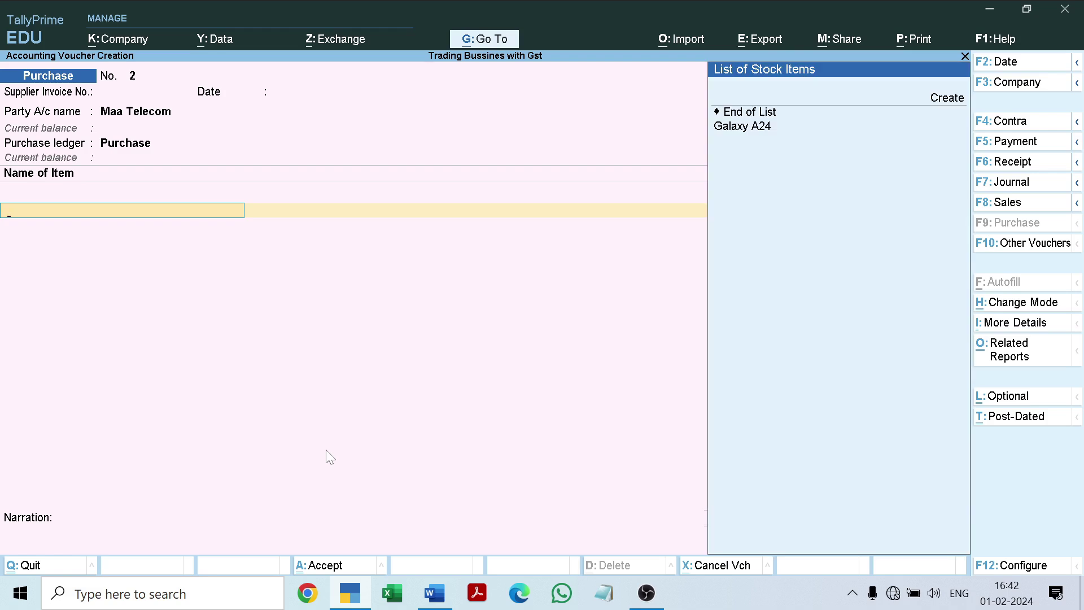
key("Up")
key("Down")
key("Down")
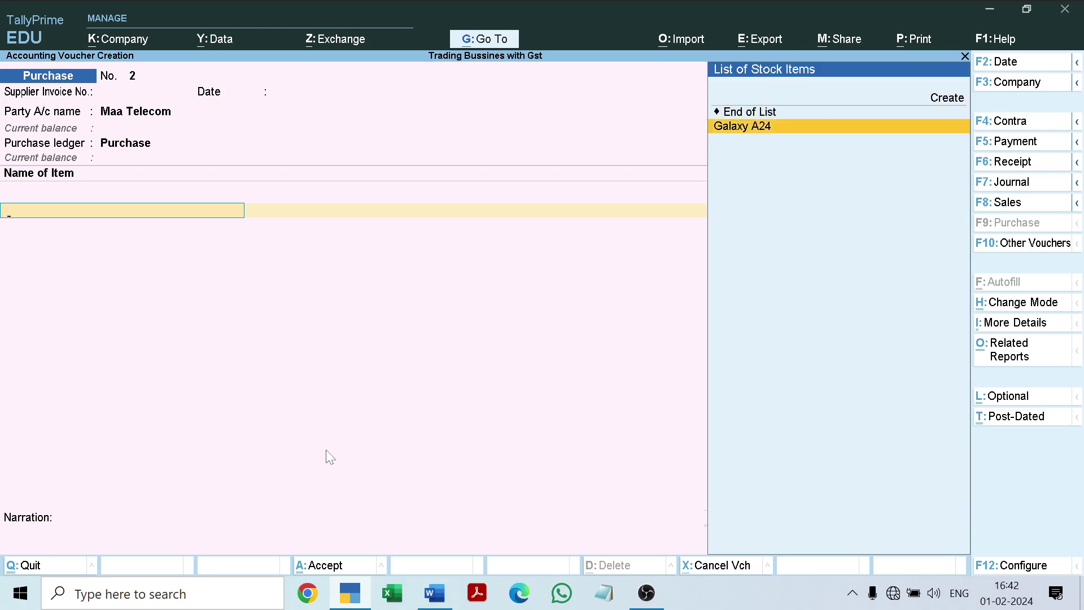
key("Return")
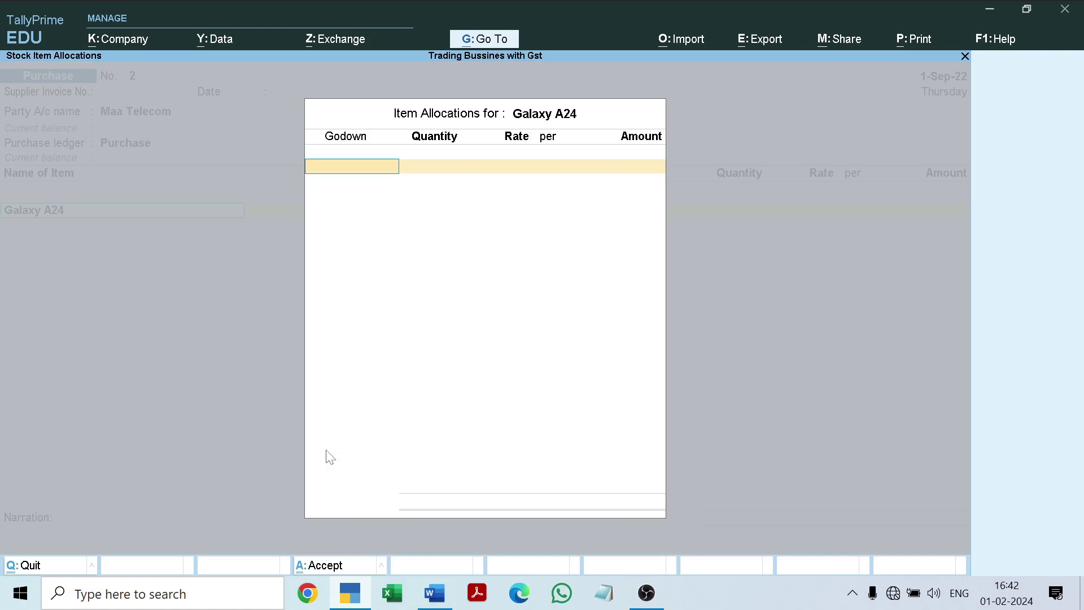
key("Return")
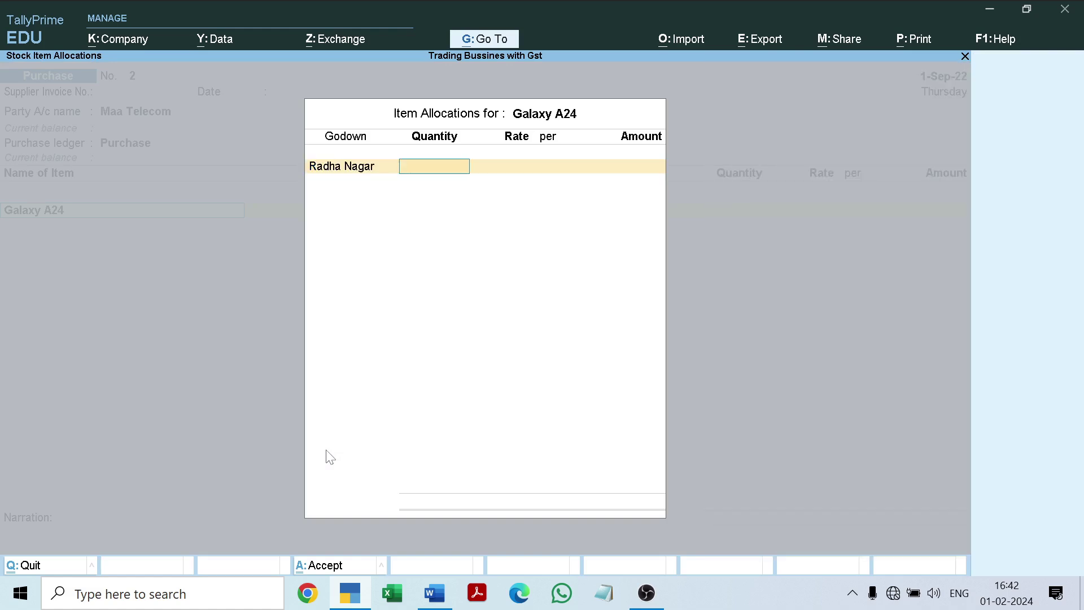
Step: Look up Galaxy A24 in the Word purchase list and enter 3 Nos at a rate of 12000 for the Radha Nagar godown
left_click(433, 596)
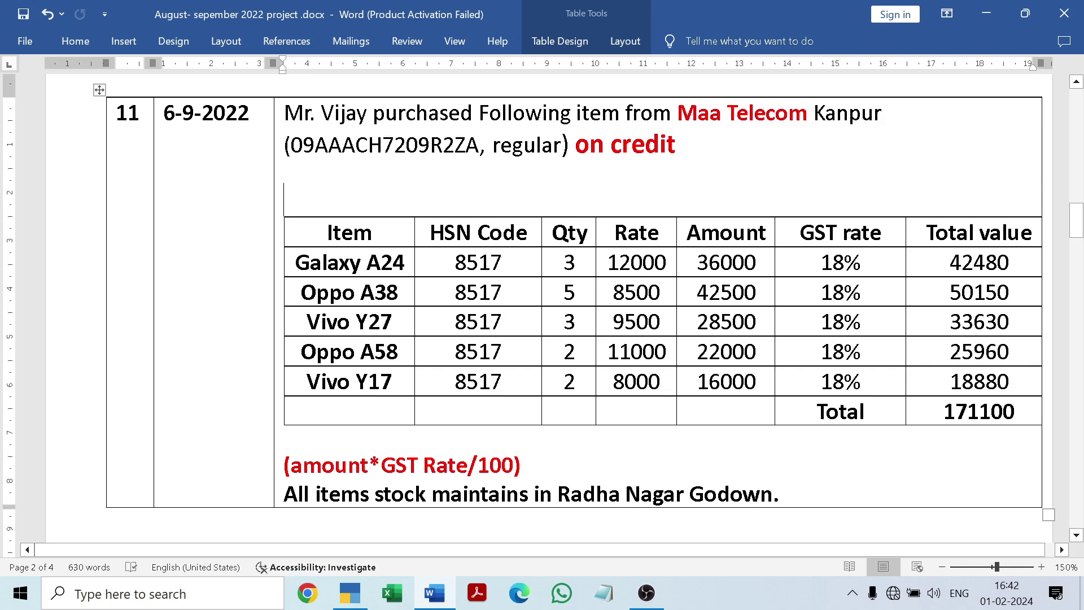
left_click(444, 594)
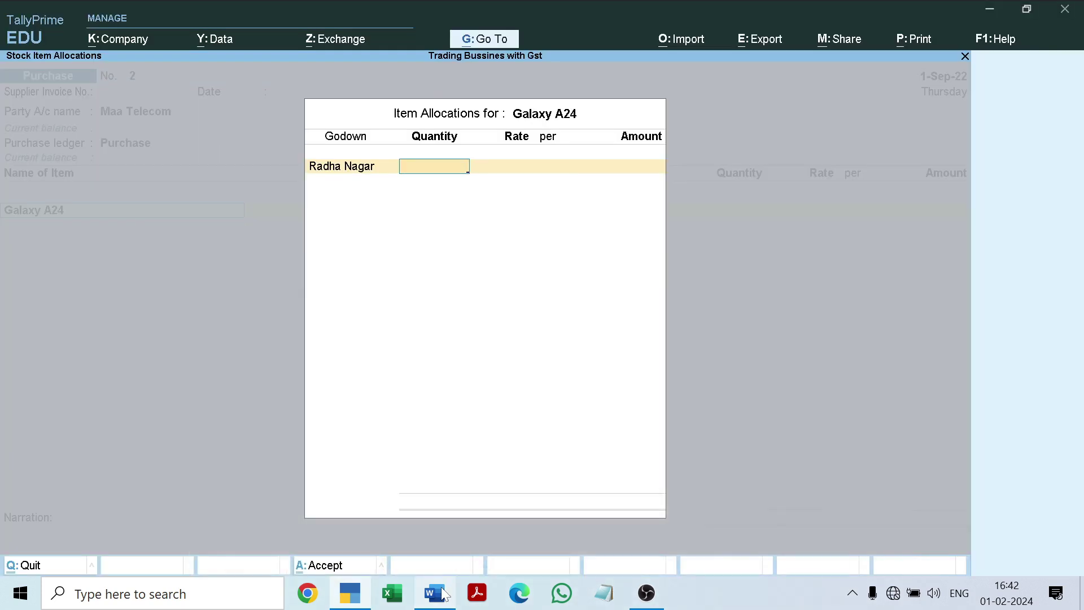
type("3")
key("Return")
type("12000")
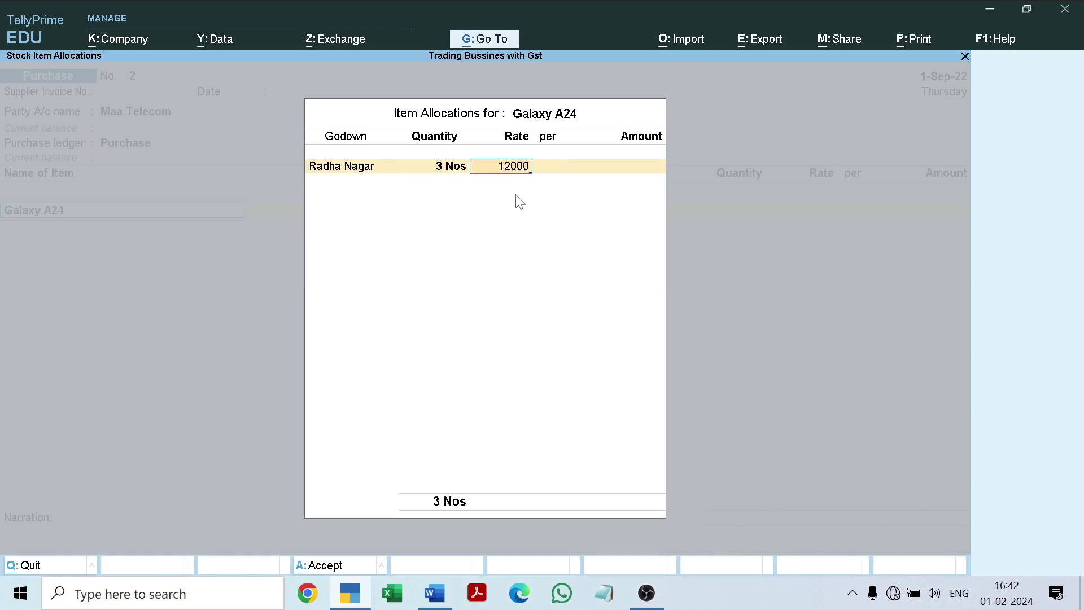
key("Return")
key("Return")
key("Return")
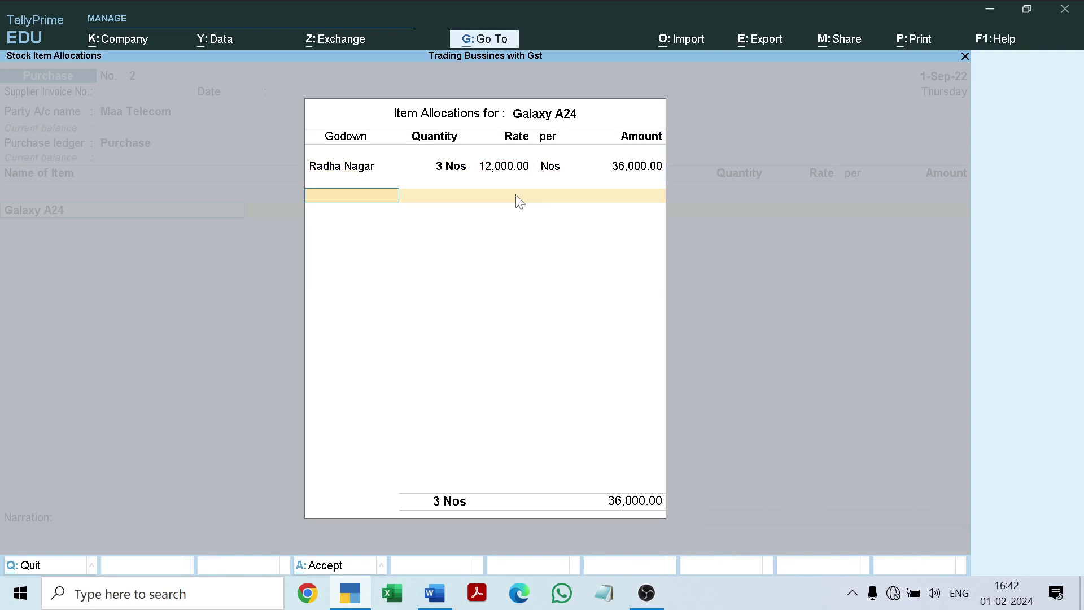
key("Return")
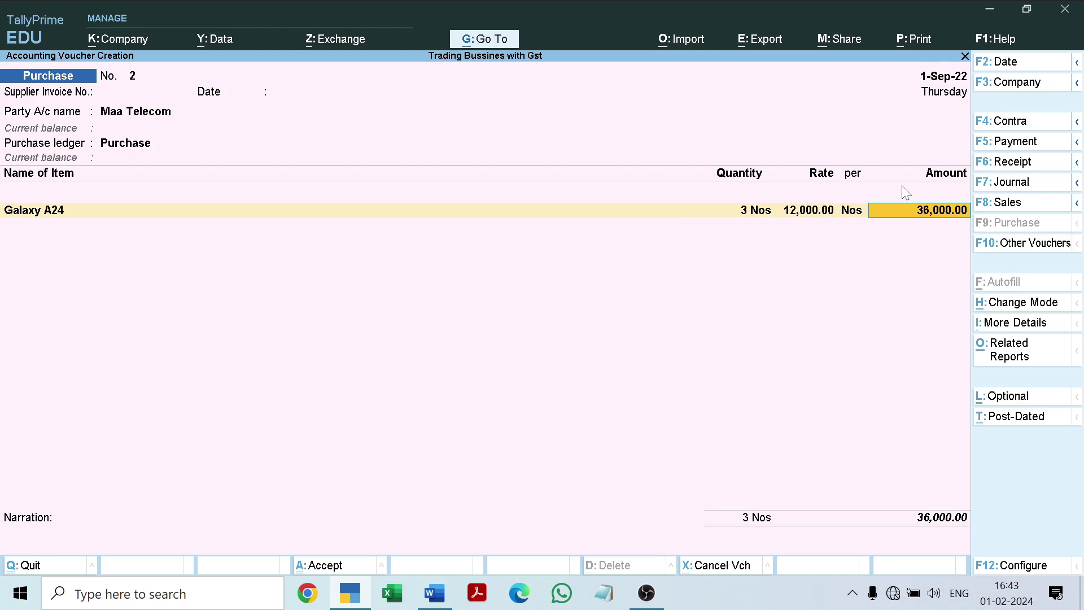
Step: Keep Galaxy A24's amount and leave its GST rate and HSN/SAC details As per Masters/Company
key("Return")
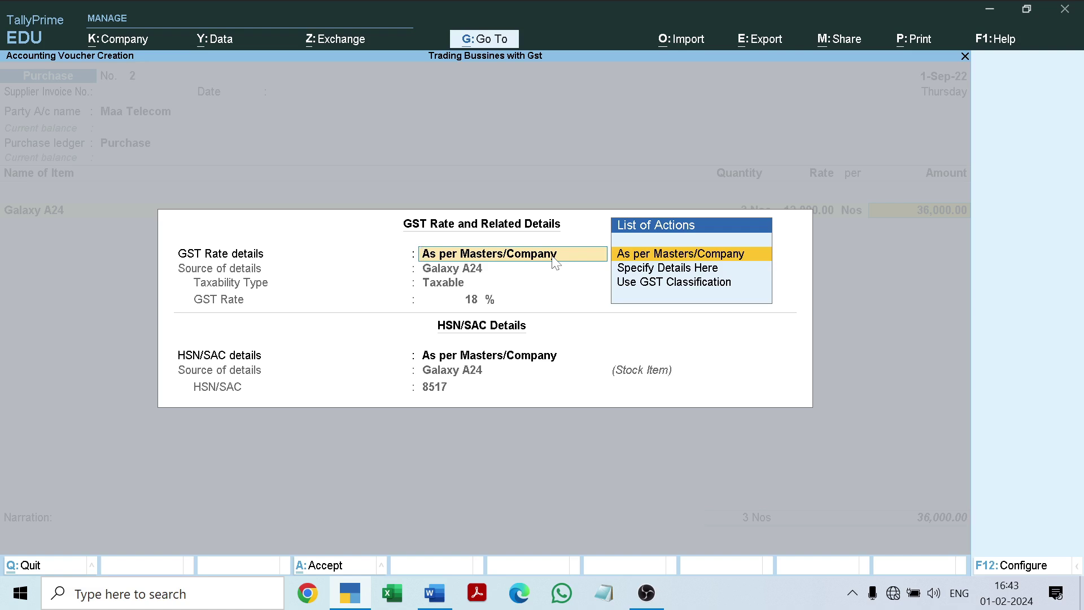
key("Return")
key("Return")
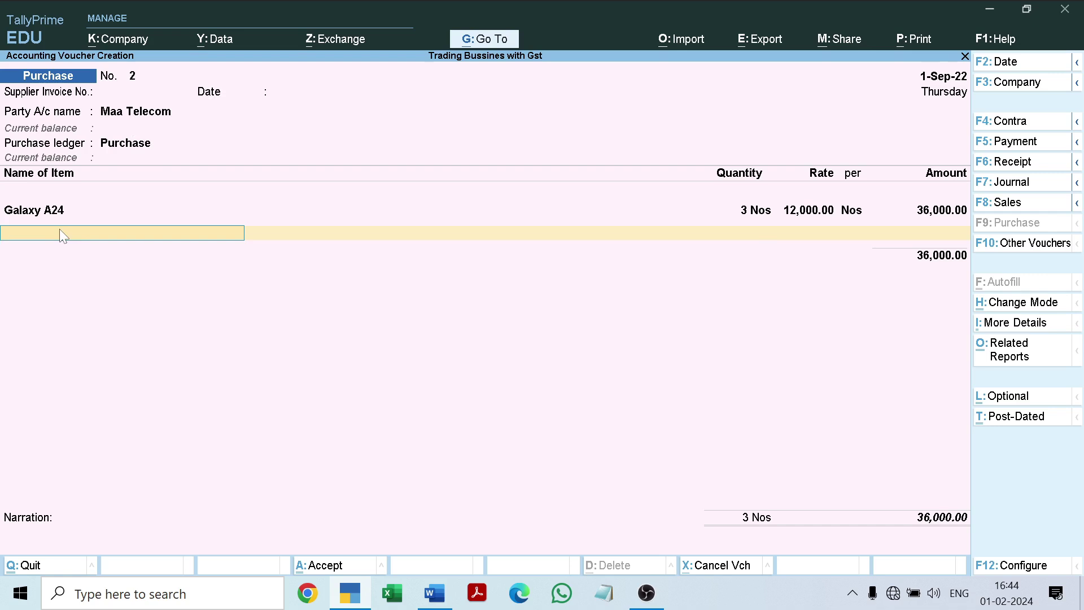
Step: Start a new stock item from the voucher and name it Oppo A38, copied from the Word purchase list, without an alias
key("alt+c")
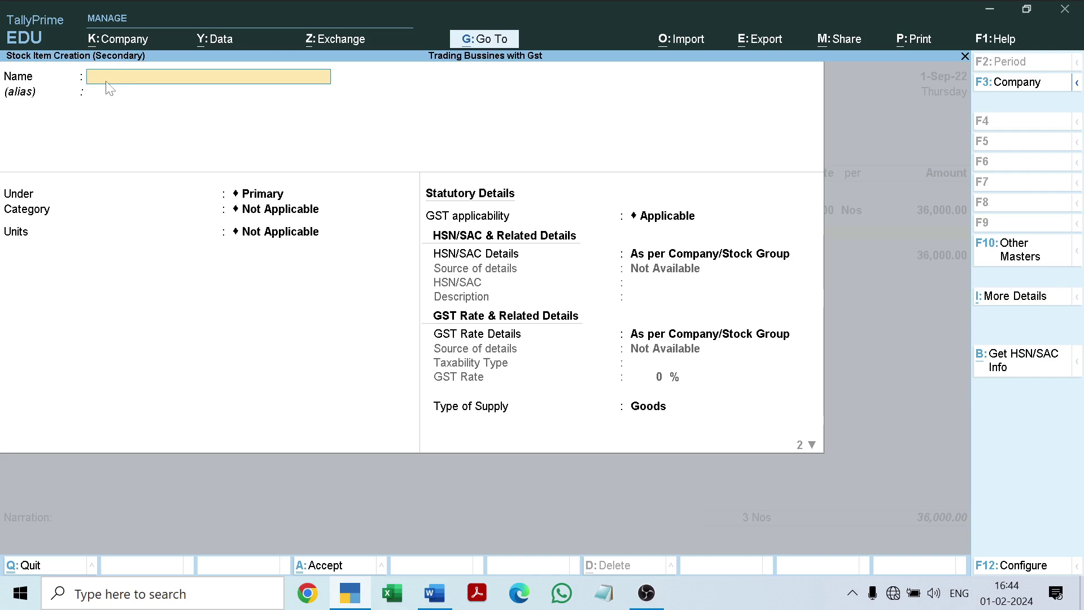
left_click(444, 599)
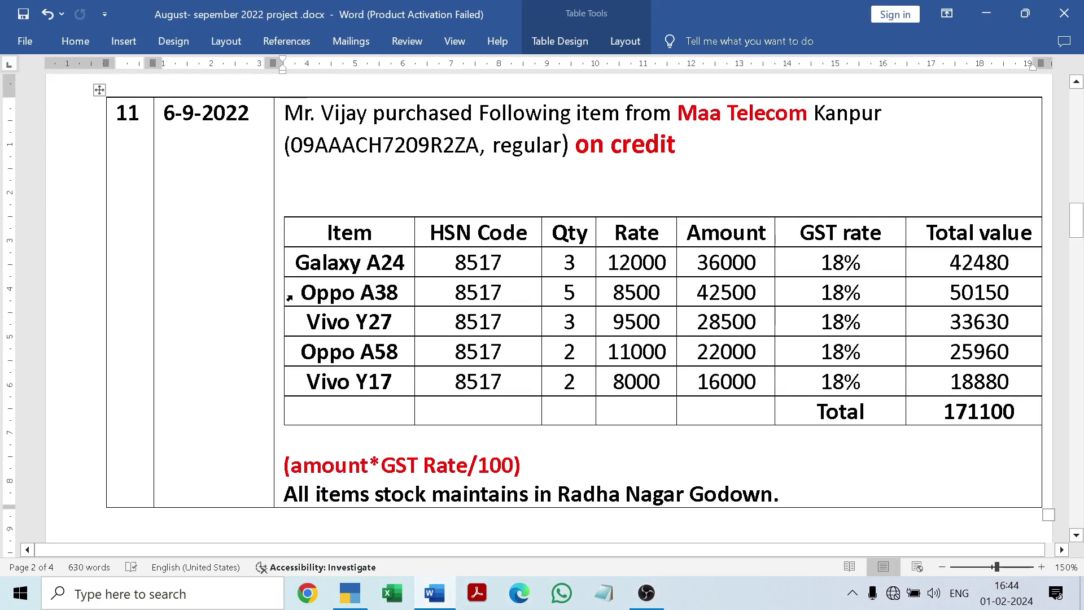
left_click_drag(301, 292, 398, 292)
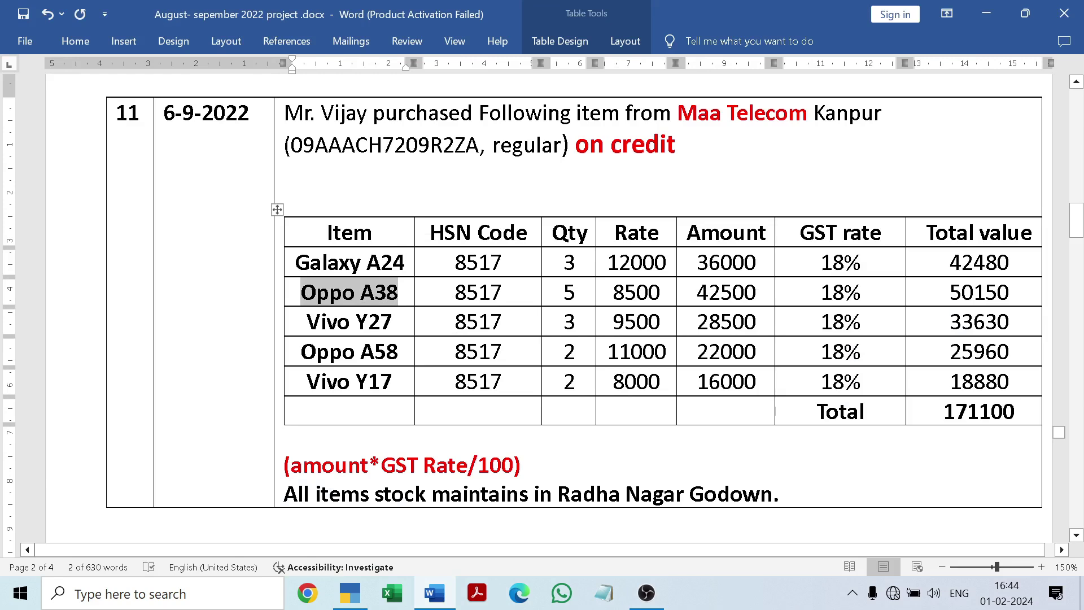
left_click(168, 389)
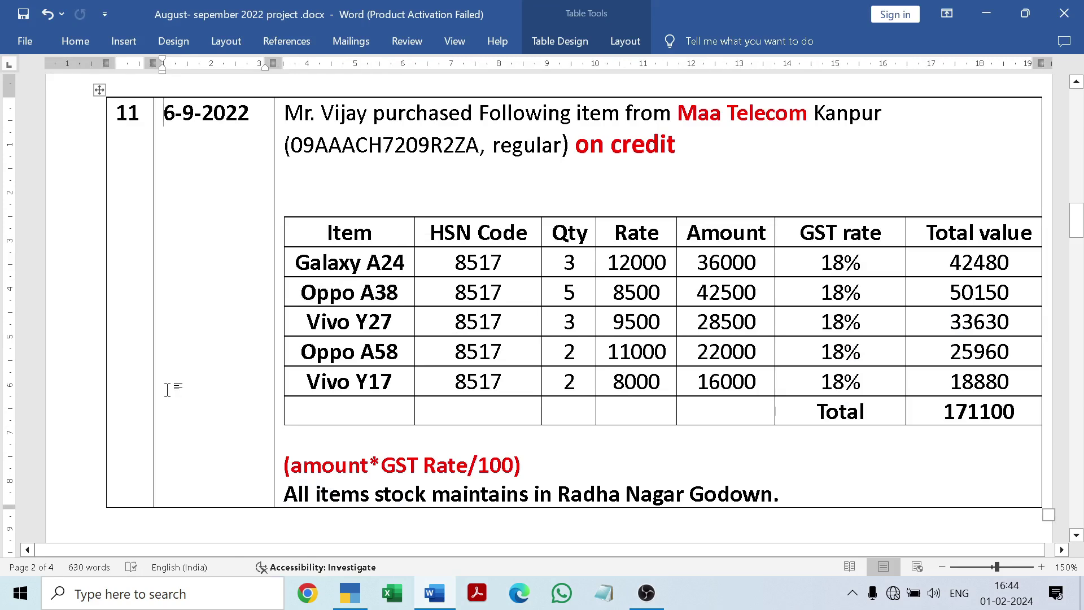
left_click(435, 595)
key("ctrl+alt+v")
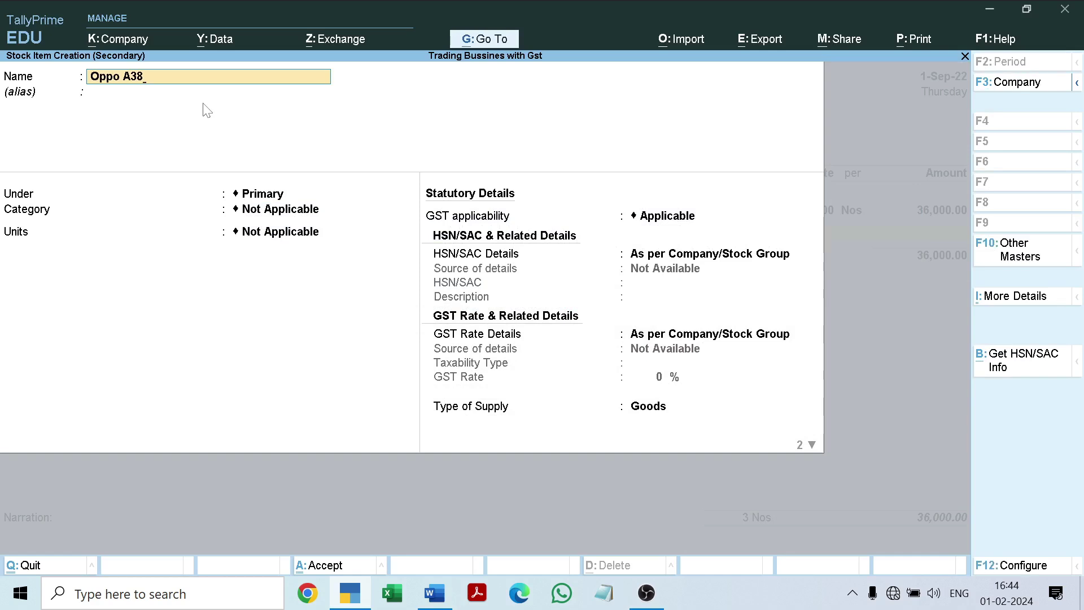
key("Return")
key("Return")
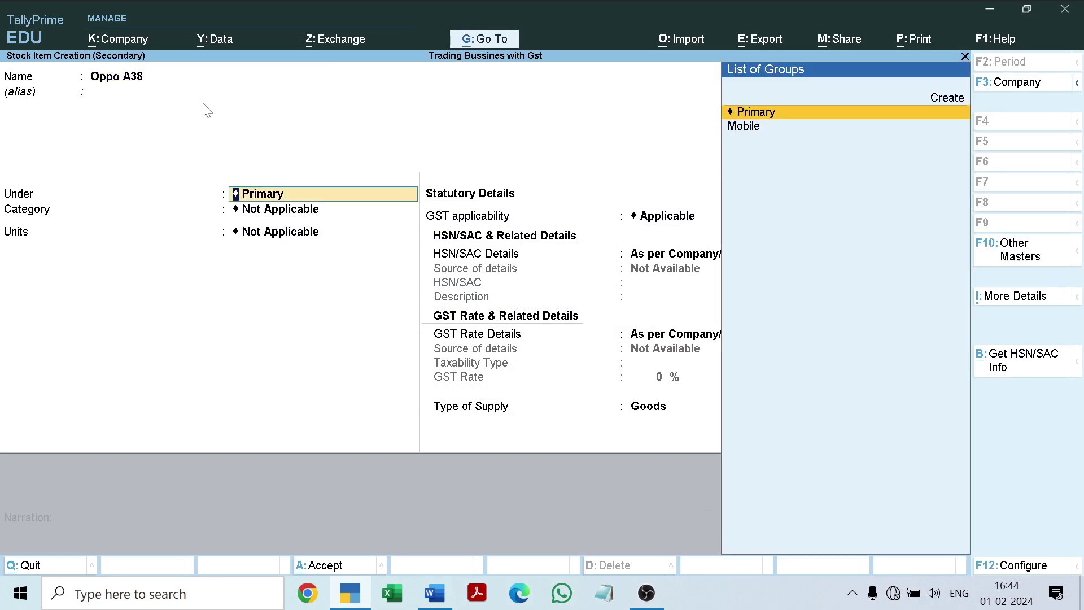
Step: Place Oppo A38 under the Mobile group with category Oppo and units Nos
key("Down")
key("Return")
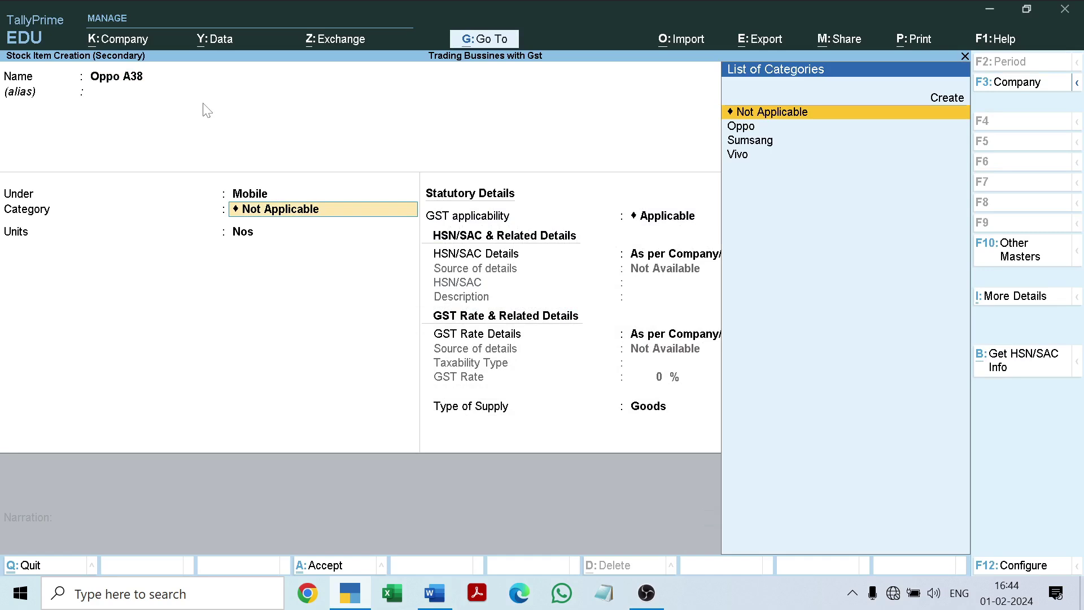
key("Down")
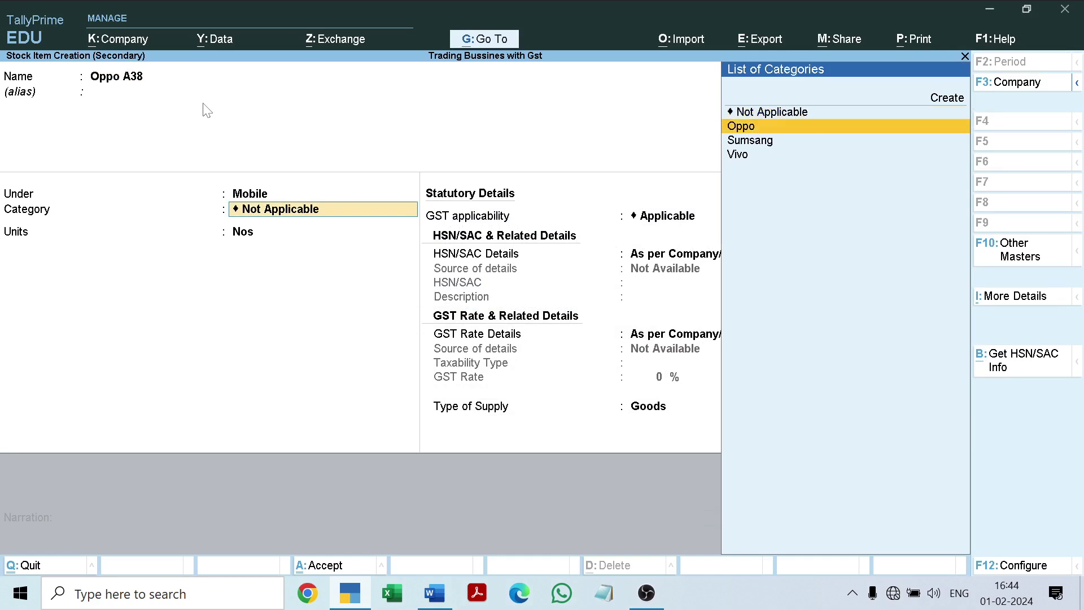
key("Return")
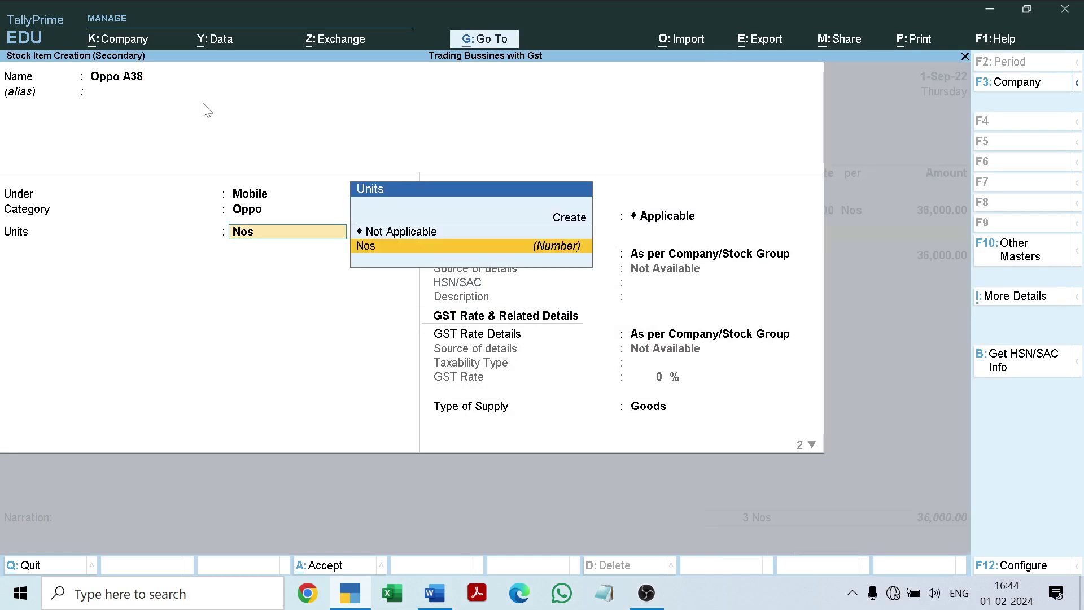
key("Return")
Step: Keep GST Applicable for Oppo A38 and specify HSN/SAC 8517 with the description Mobile, checking the code in the Word list
key("Return")
key("Down")
key("Return")
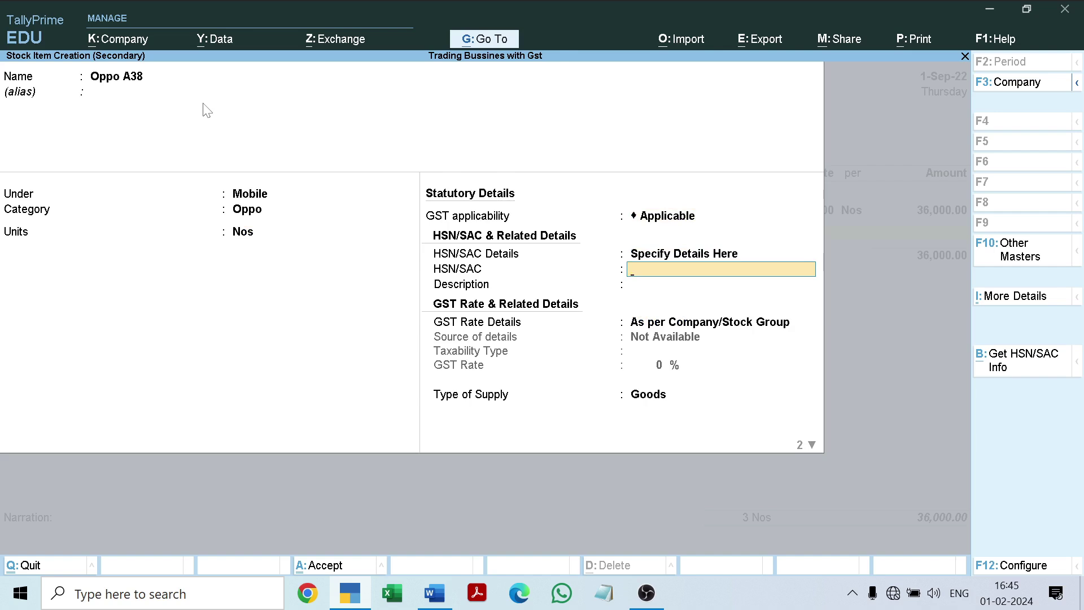
left_click(432, 589)
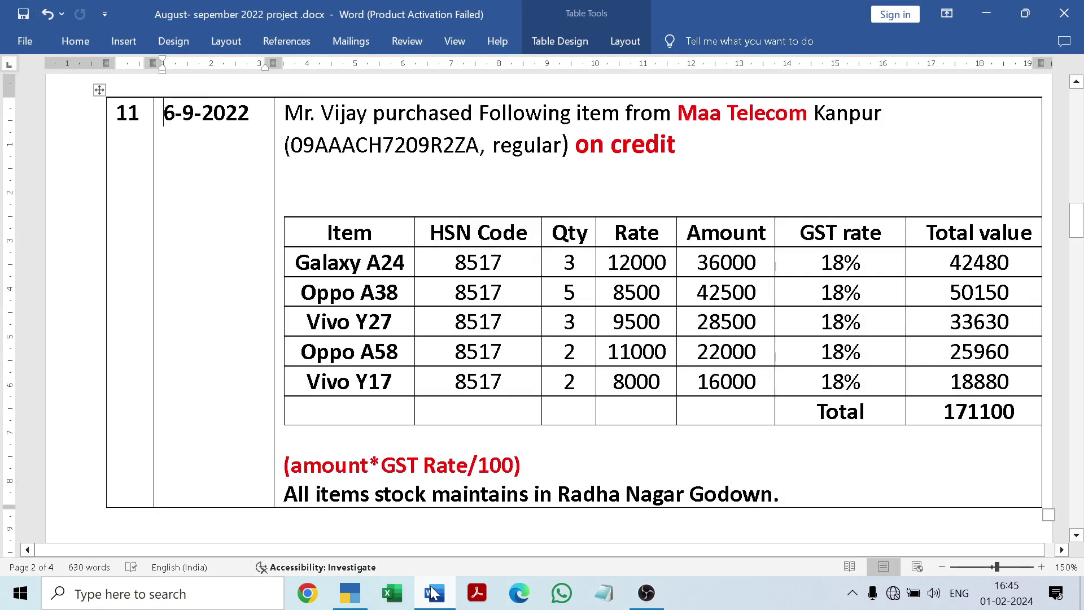
left_click(432, 592)
type("8")
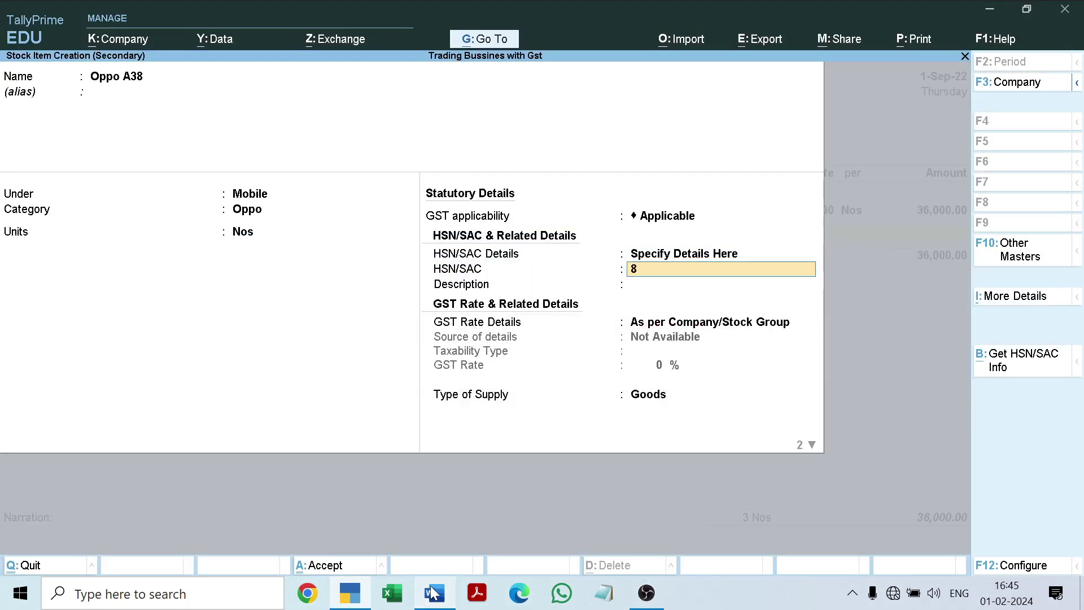
type("517")
key("Return")
type("M")
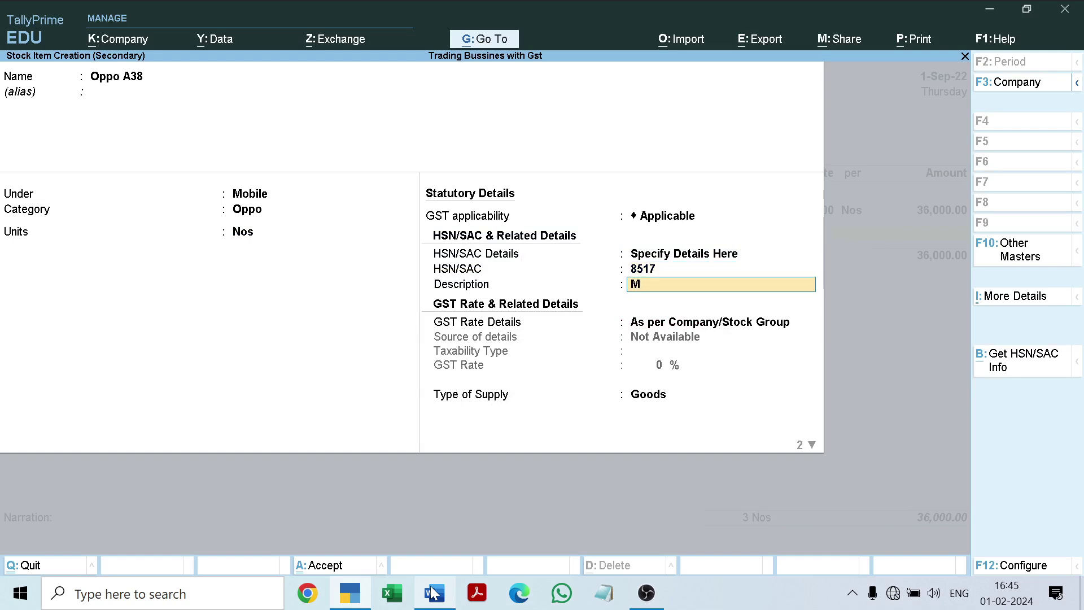
type("obile")
key("Return")
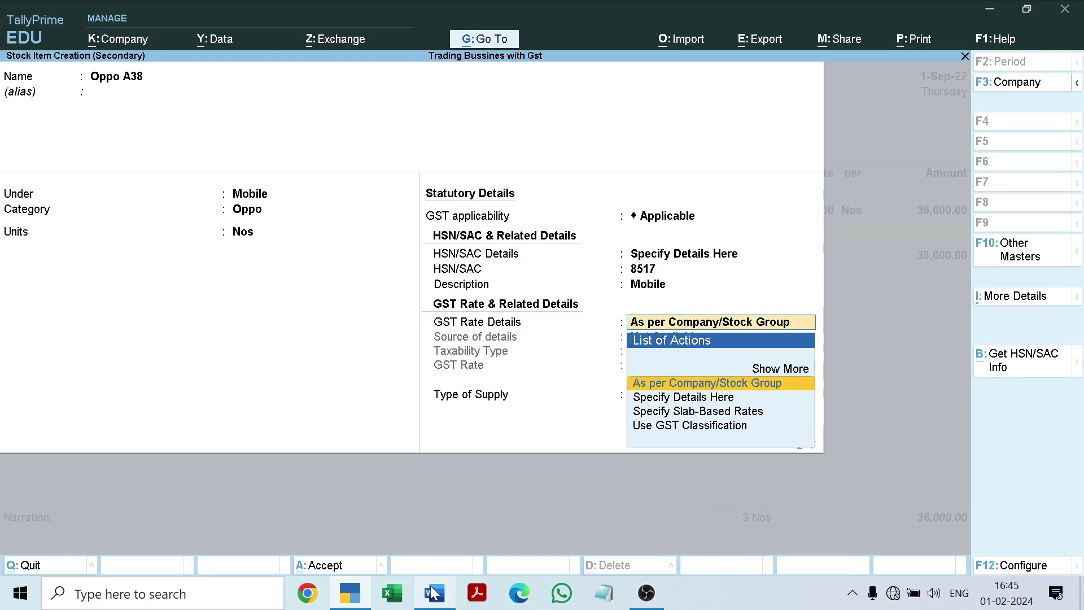
Step: Specify Oppo A38's GST details as Taxable at 18%, keep supply type Goods and duties inclusion No, and save the item
key("Down")
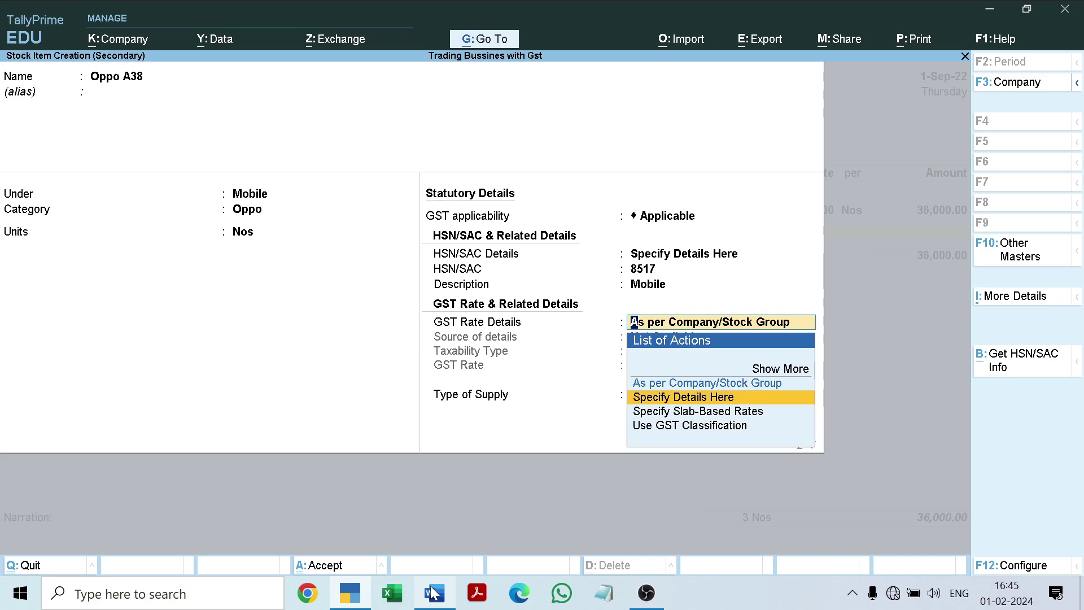
key("Return")
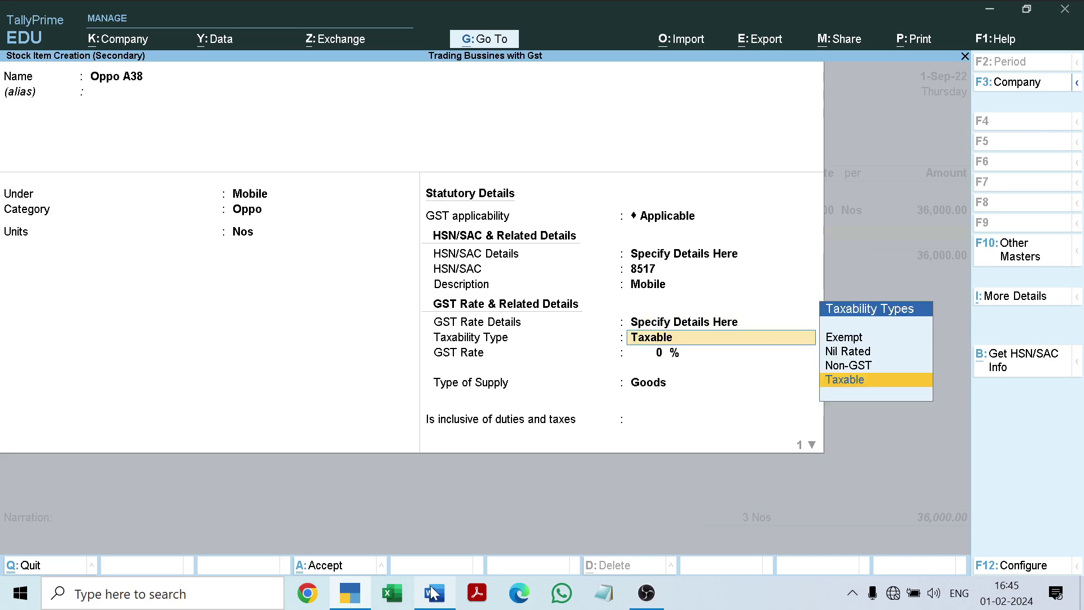
key("Return")
type("18")
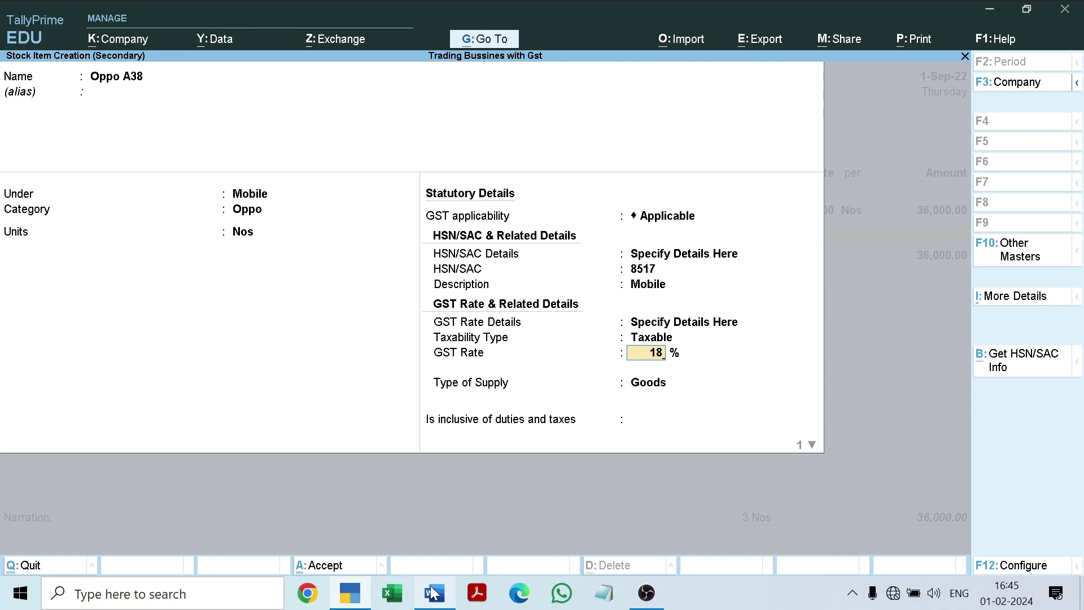
key("Return")
key("Return")
key("Return")
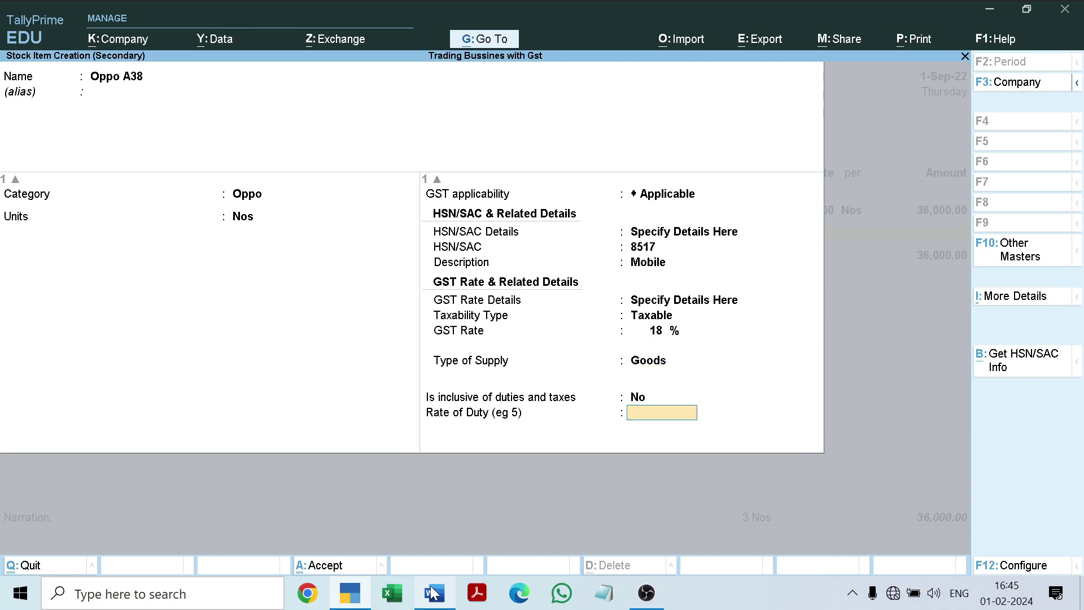
key("Return")
key("Return")
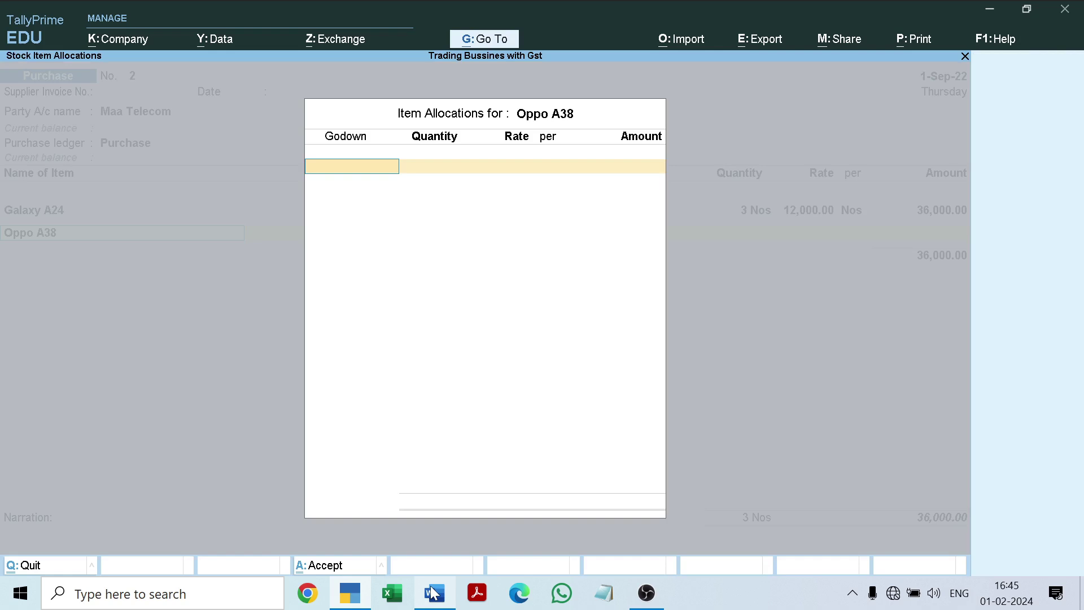
Step: Allocate Oppo A38 to the Radha Nagar godown with 5 Nos at a rate of 8500, as given in the Word list
key("Return")
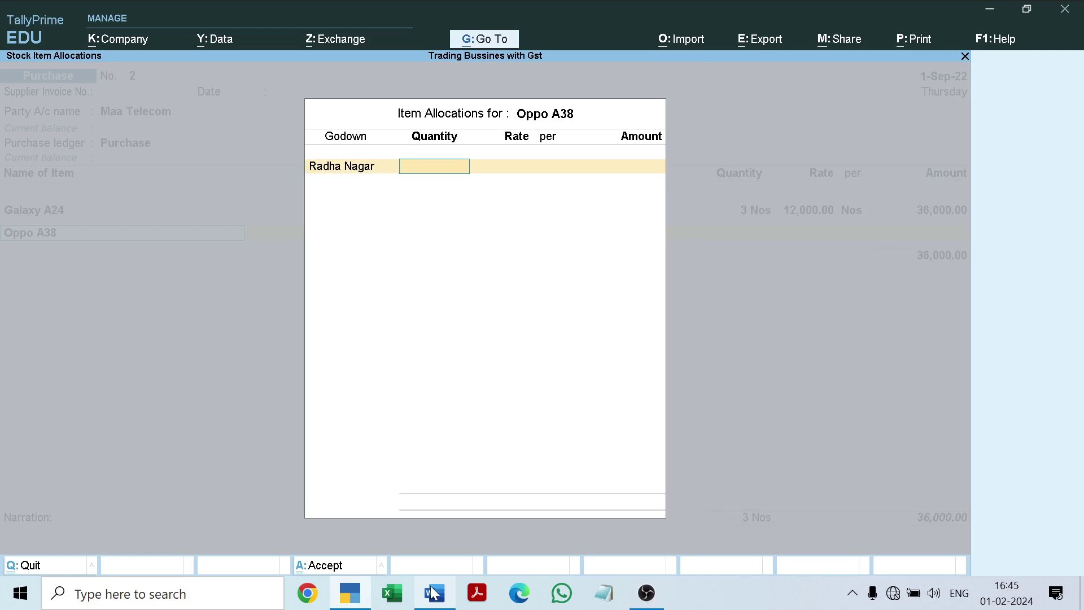
left_click(434, 593)
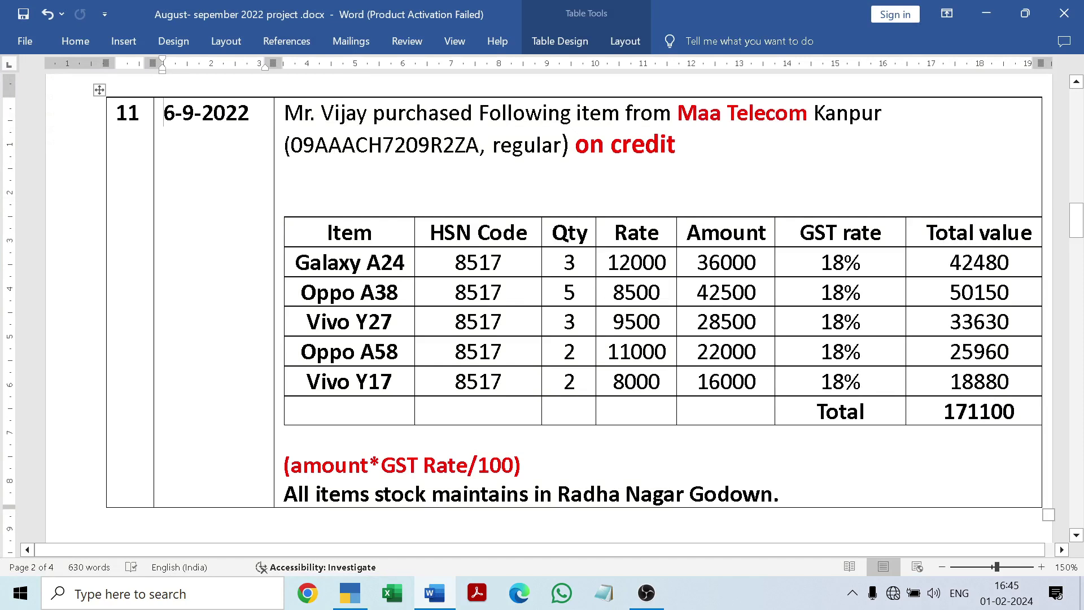
left_click(430, 601)
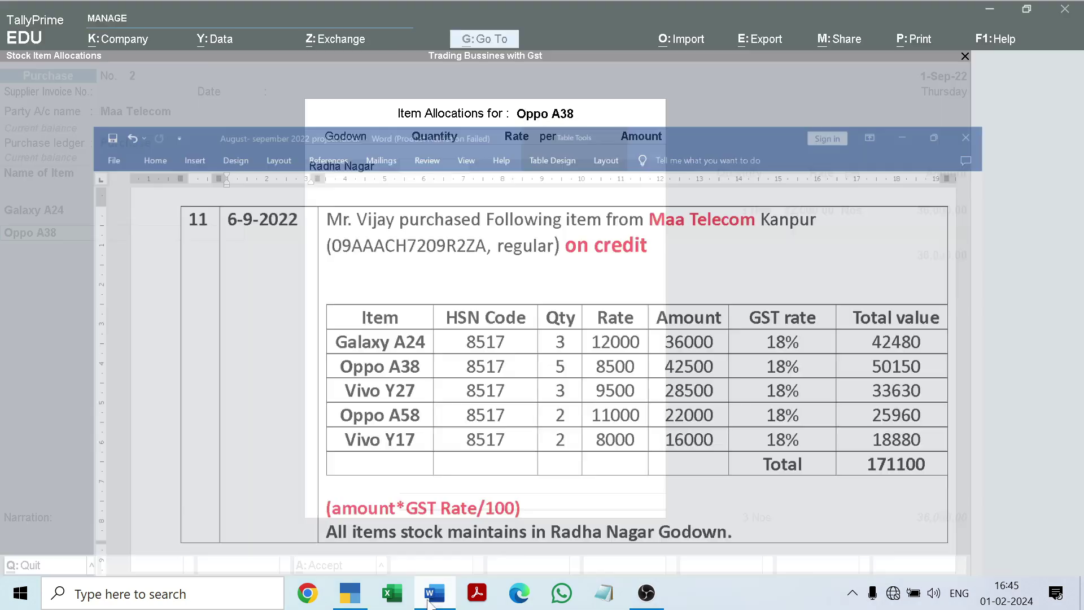
type("5")
key("Return")
type("8500")
key("Return")
key("Return")
key("Return")
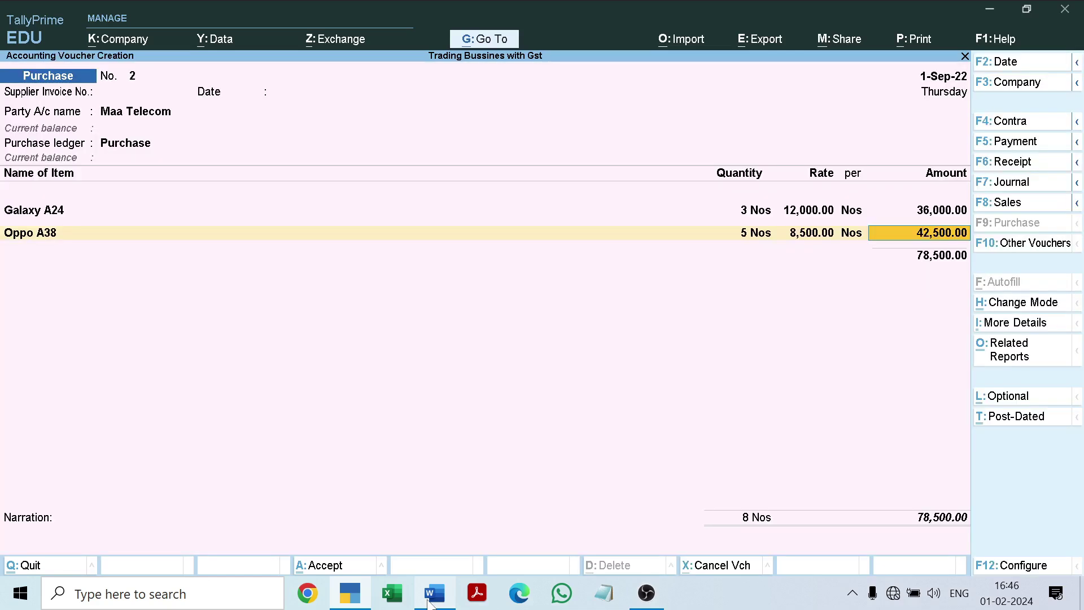
Step: Keep Oppo A38's amount and leave its GST rate and HSN/SAC details As per Masters/Company
key("Return")
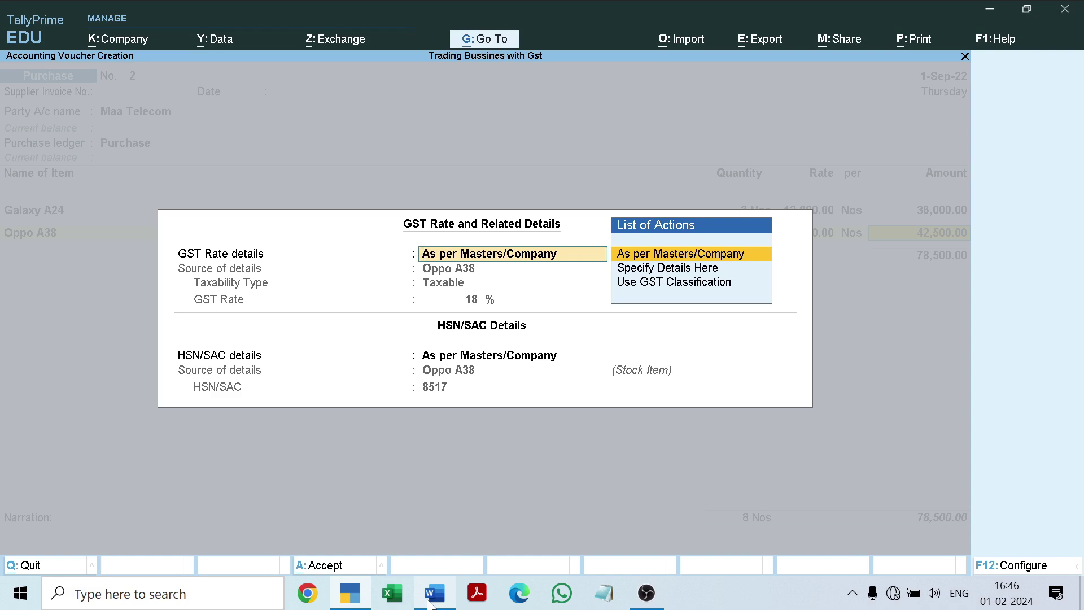
key("Return")
key("Return")
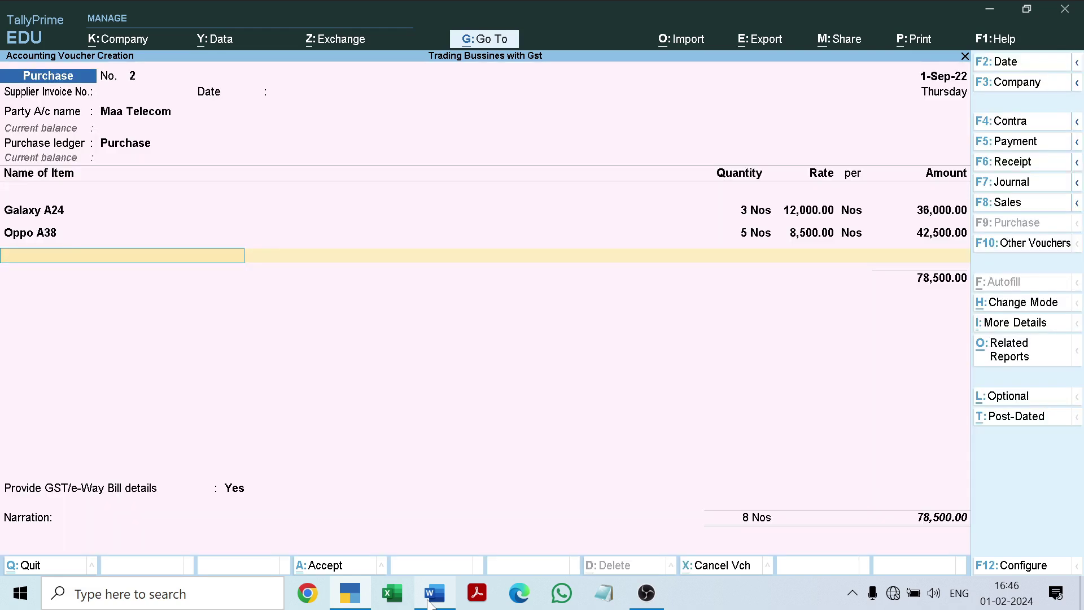
Step: Start a new stock item and name it Vivo Y27, copying the name from the Word list
key("alt+c")
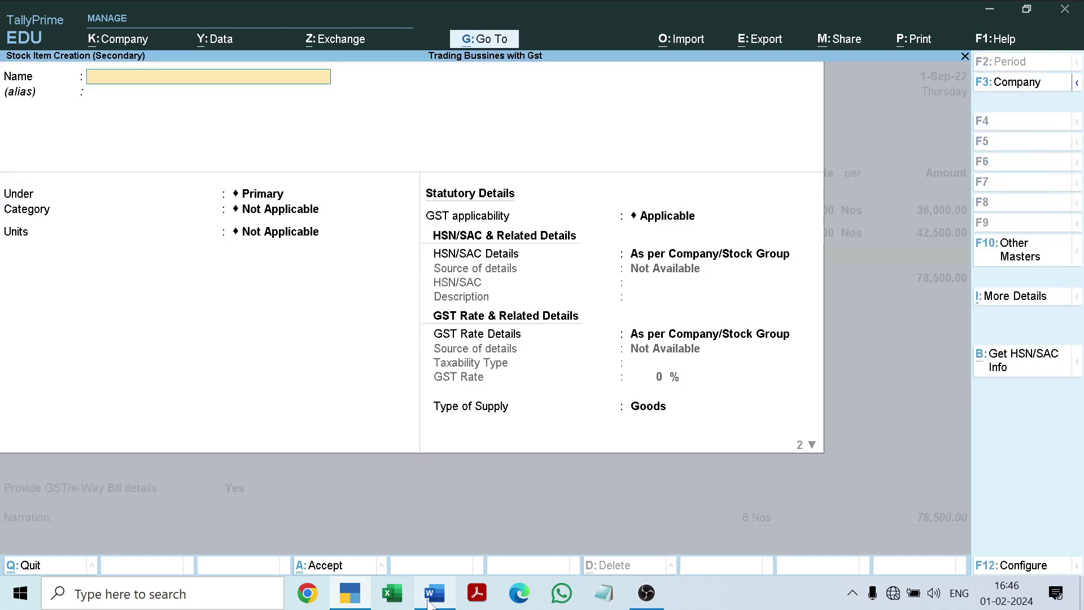
left_click(433, 595)
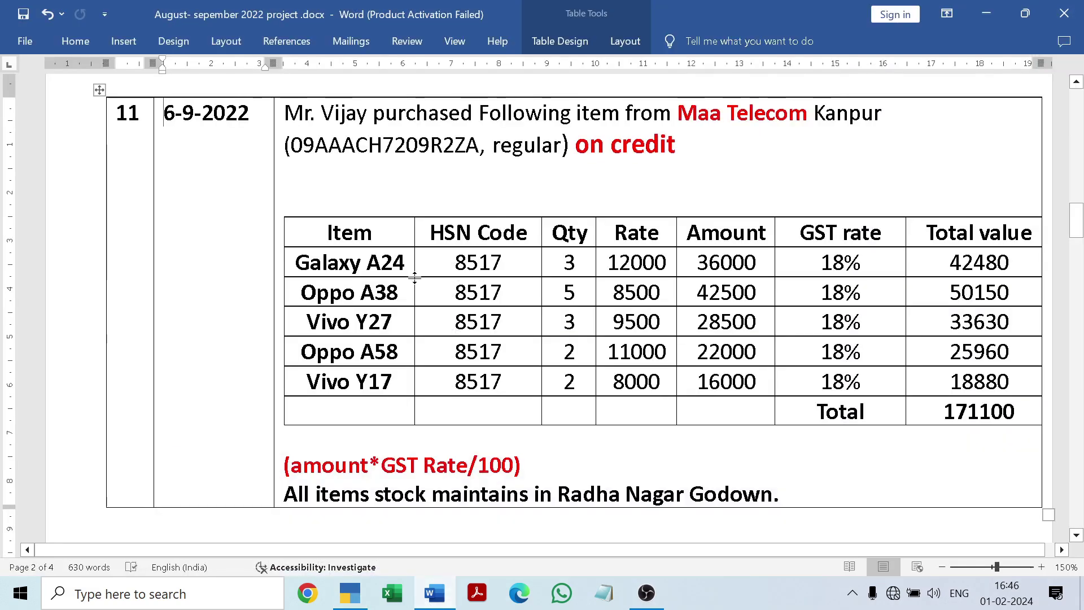
left_click_drag(306, 322, 392, 322)
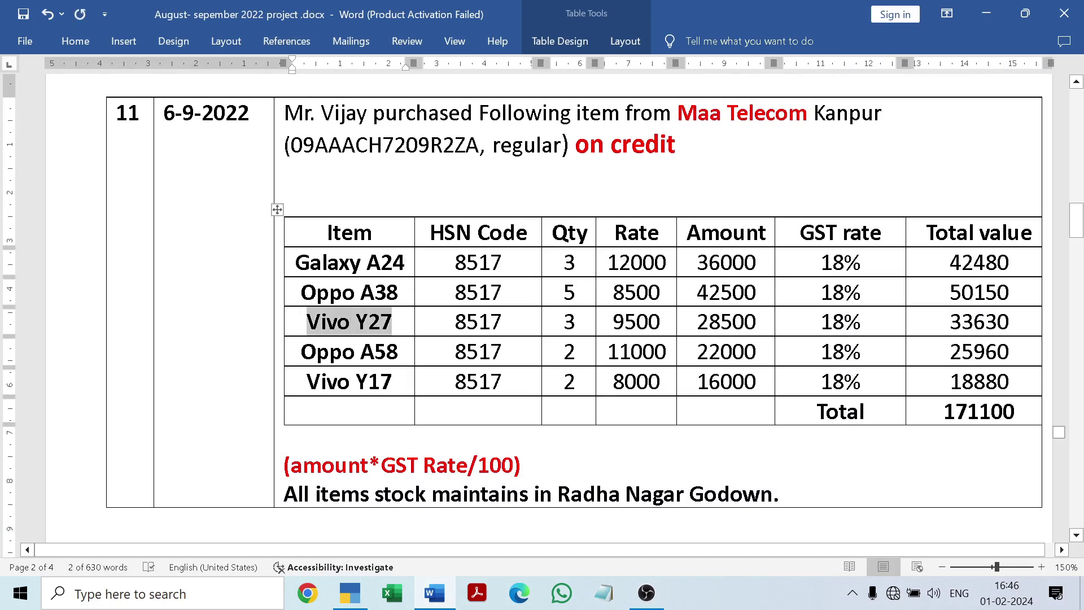
left_click(445, 383)
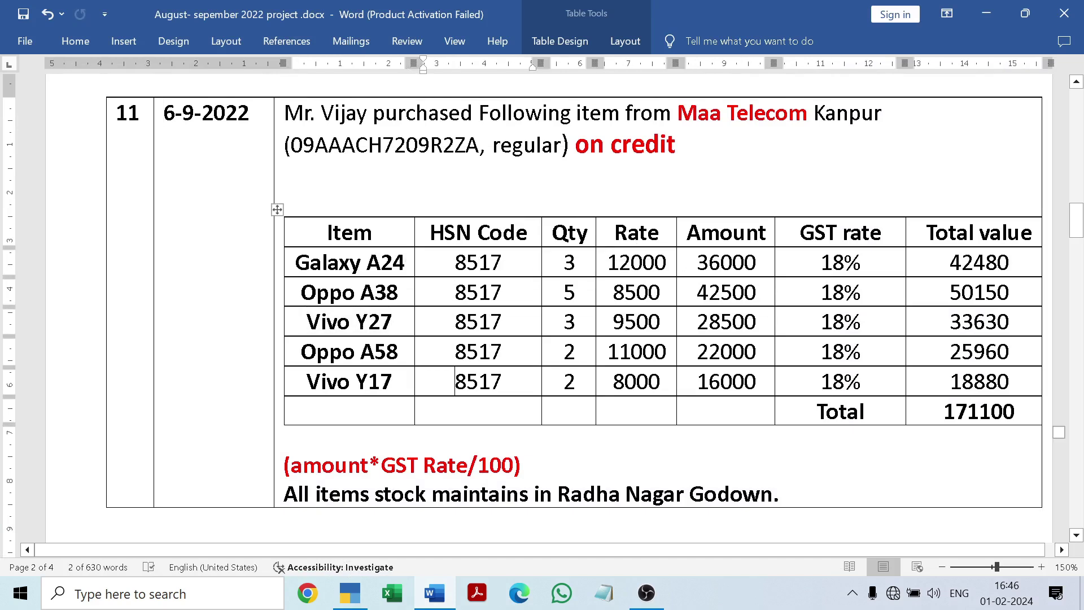
left_click(437, 594)
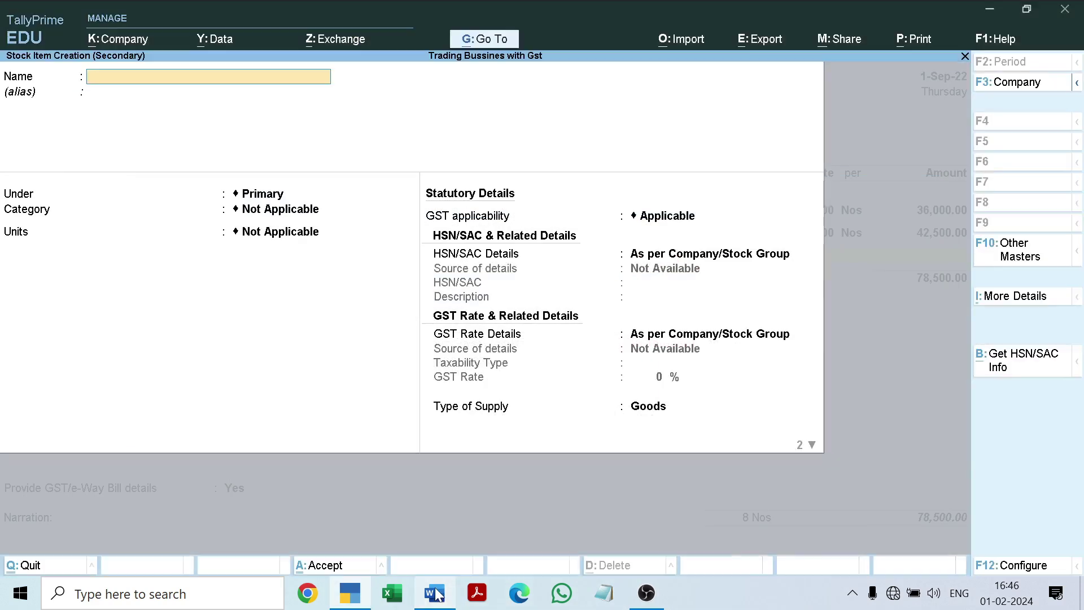
key("ctrl+alt+v")
key("Return")
Step: Place Vivo Y27 under the Mobile group with category Vivo and unit Nos
key("Return")
key("Down")
key("Return")
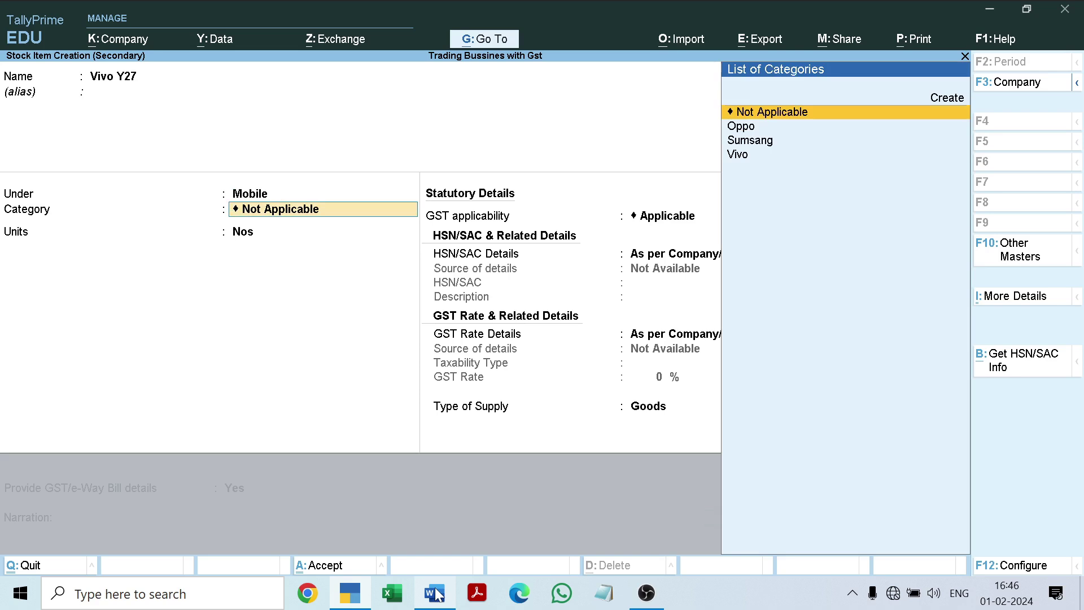
key("Down")
key("Down")
key("Down")
key("Return")
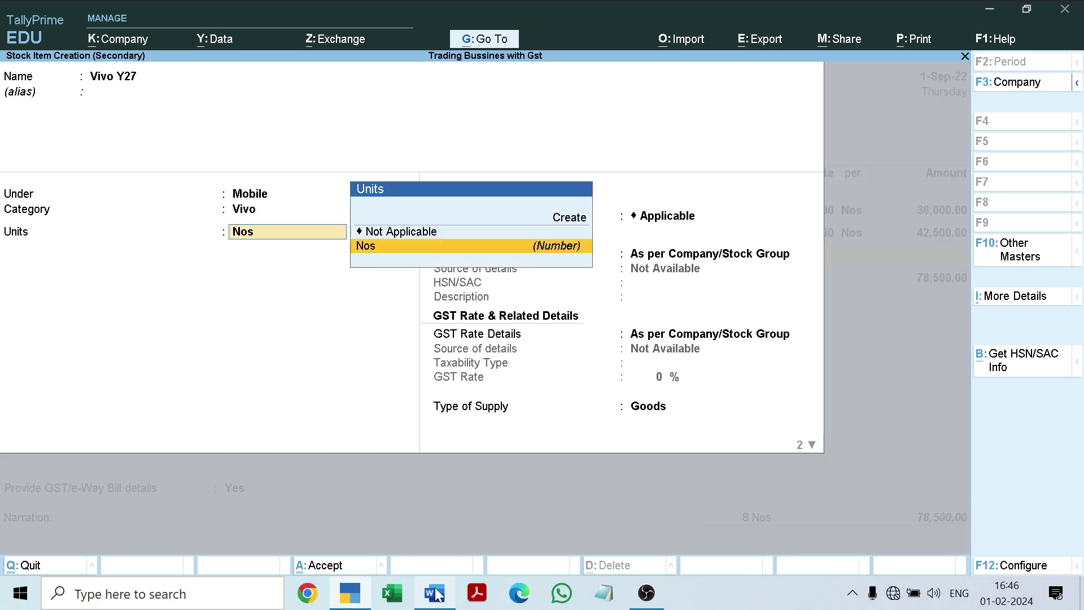
key("Return")
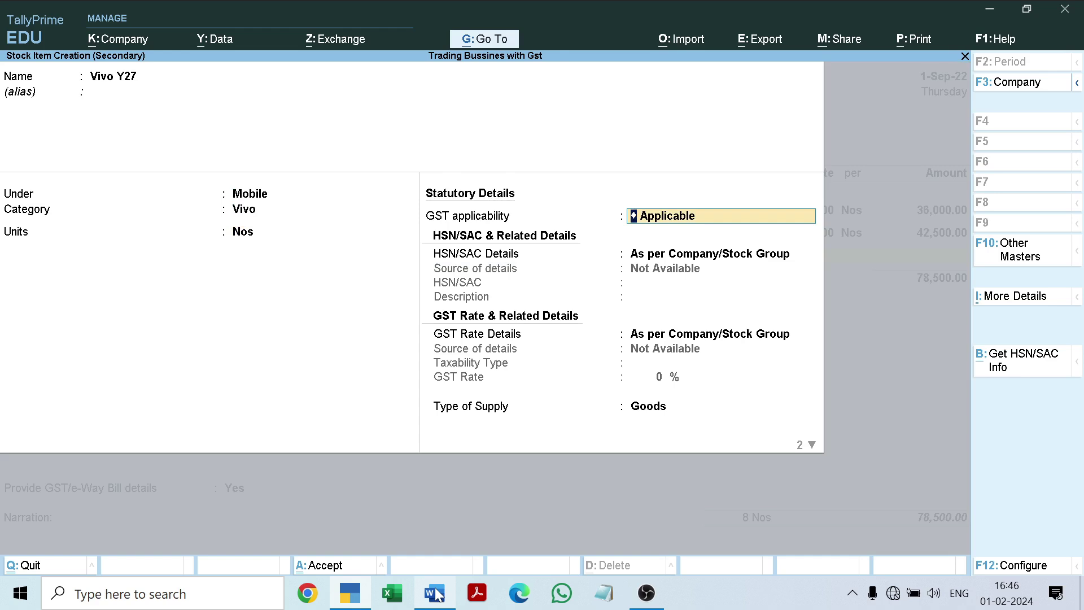
Step: Keep GST Applicable for Vivo Y27 and specify HSN/SAC 8517 with the description Mobile
key("Return")
key("Down")
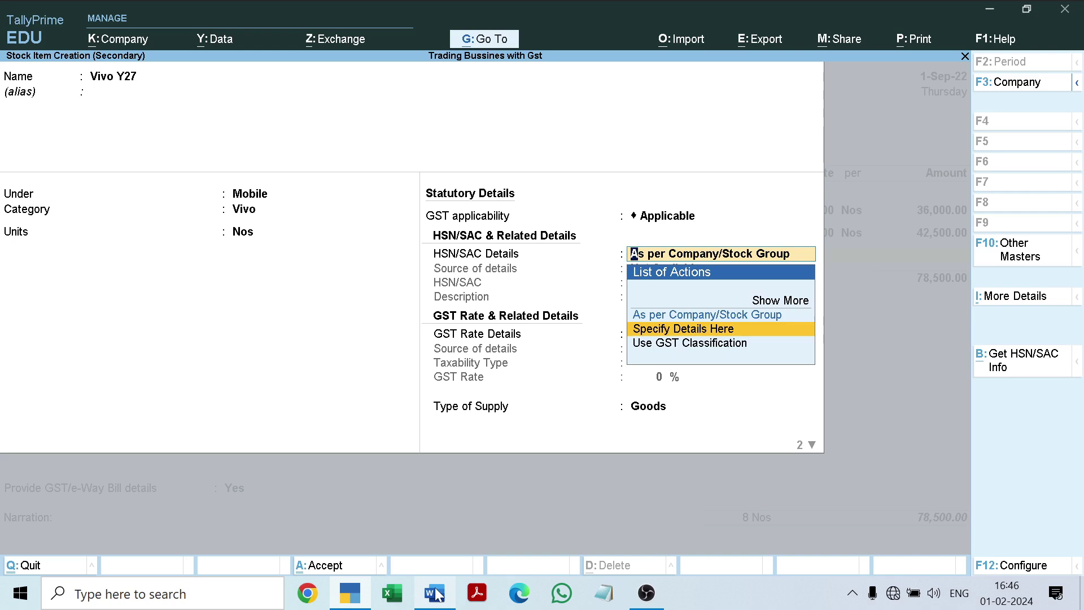
key("Return")
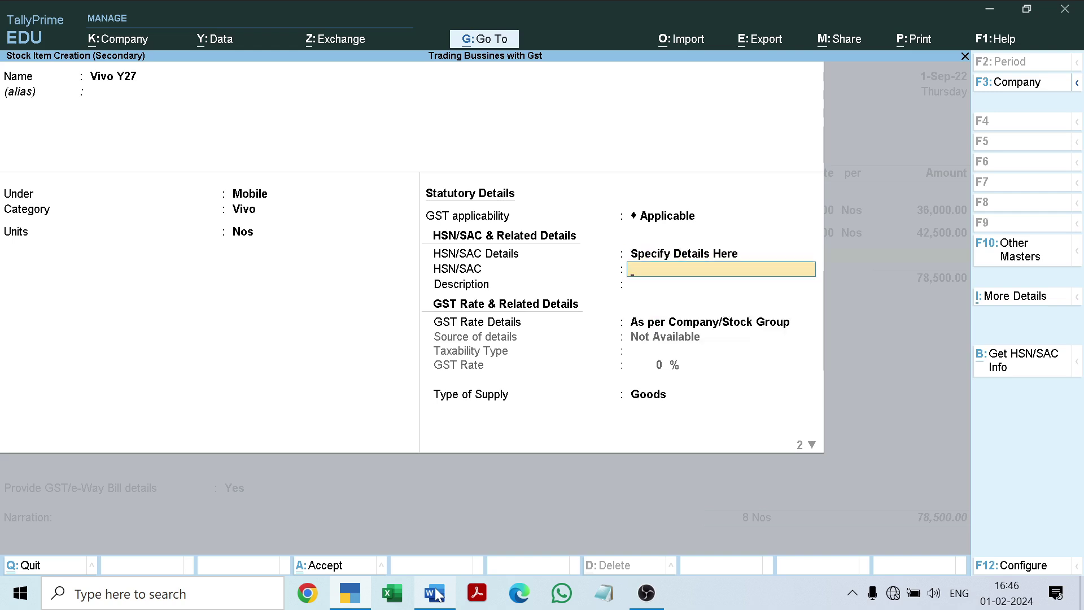
type("8517")
key("Return")
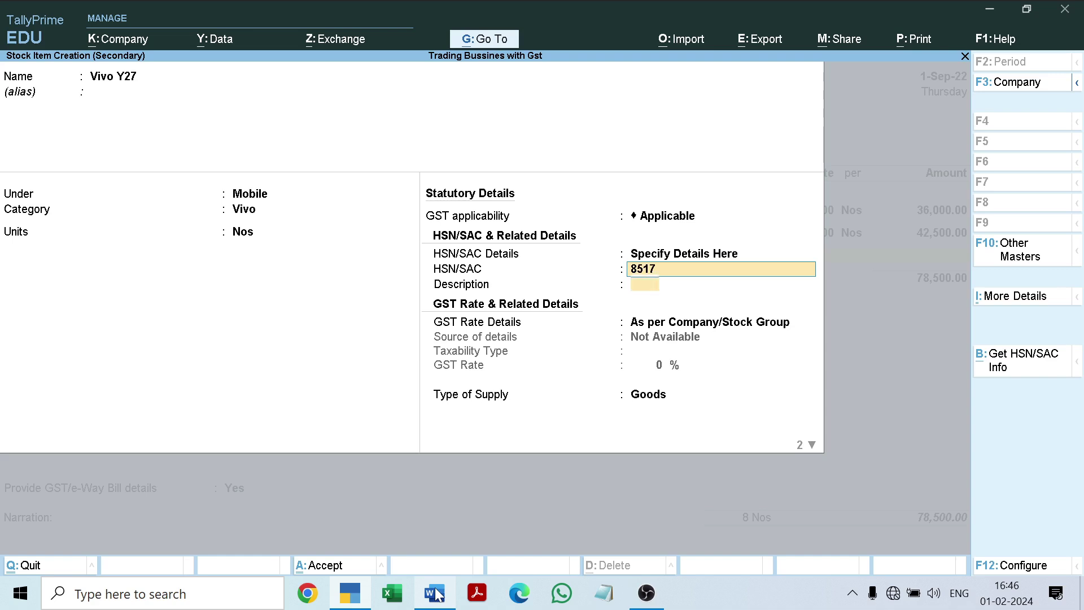
type("Mobile")
key("Return")
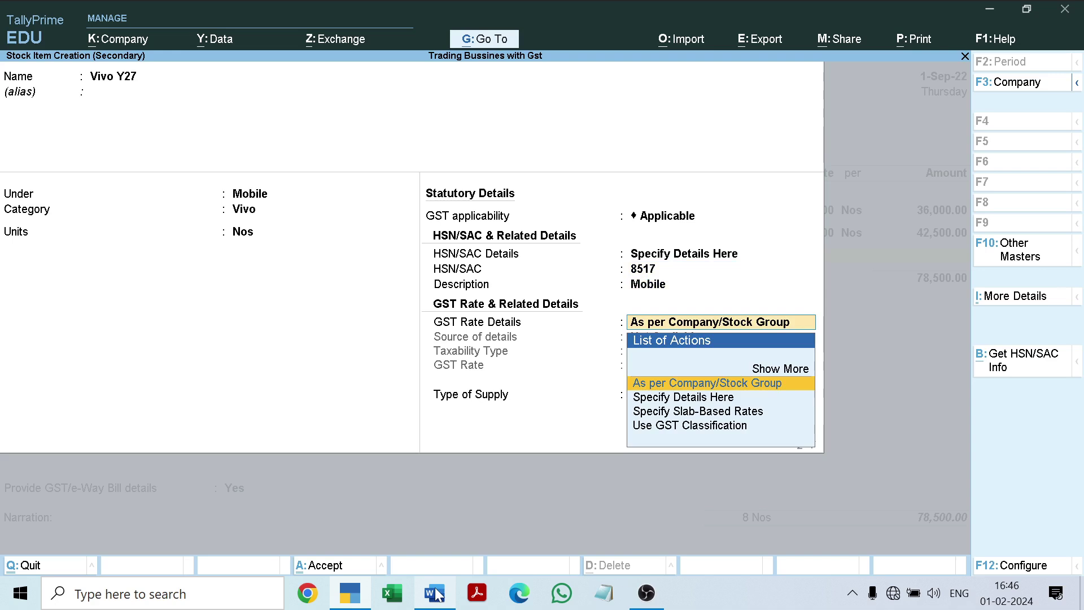
Step: Specify Vivo Y27's GST details as Taxable at 18%, keep supply type Goods and duties inclusion No, and save the item
key("Down")
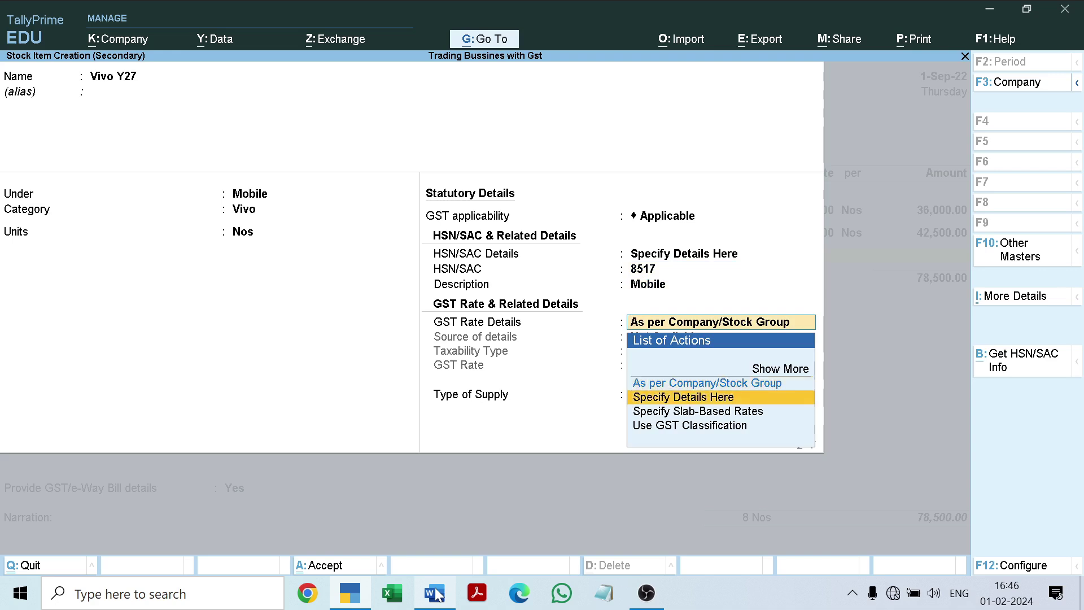
key("Return")
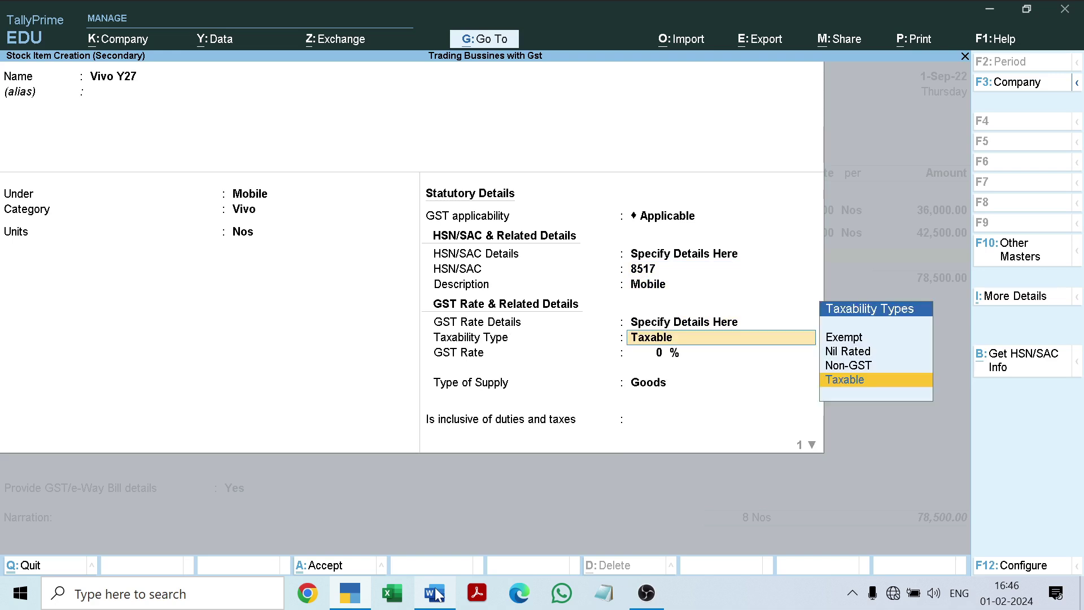
key("Return")
type("18")
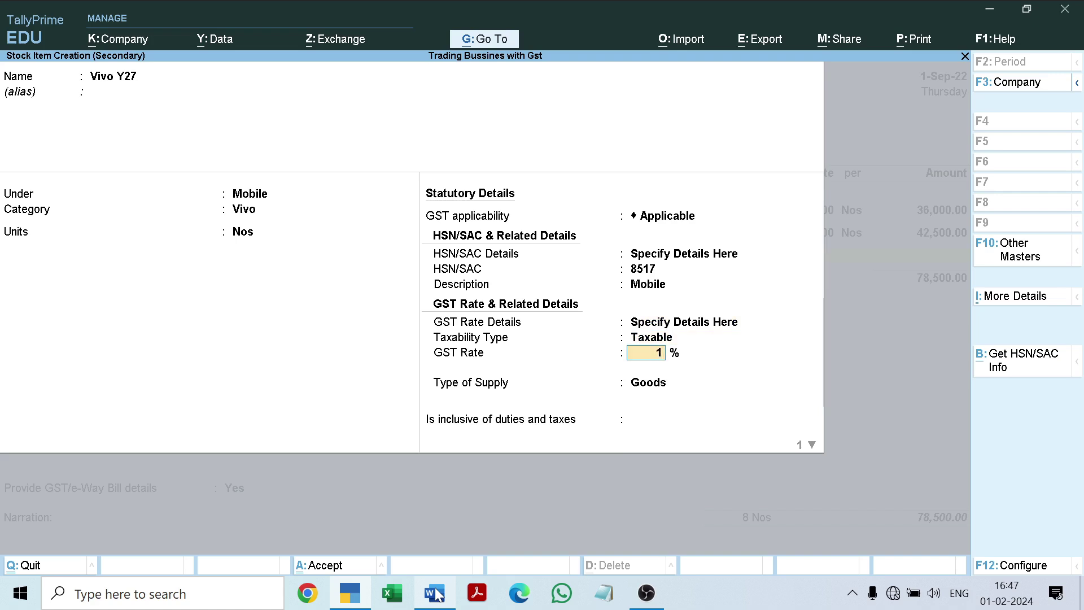
key("Return")
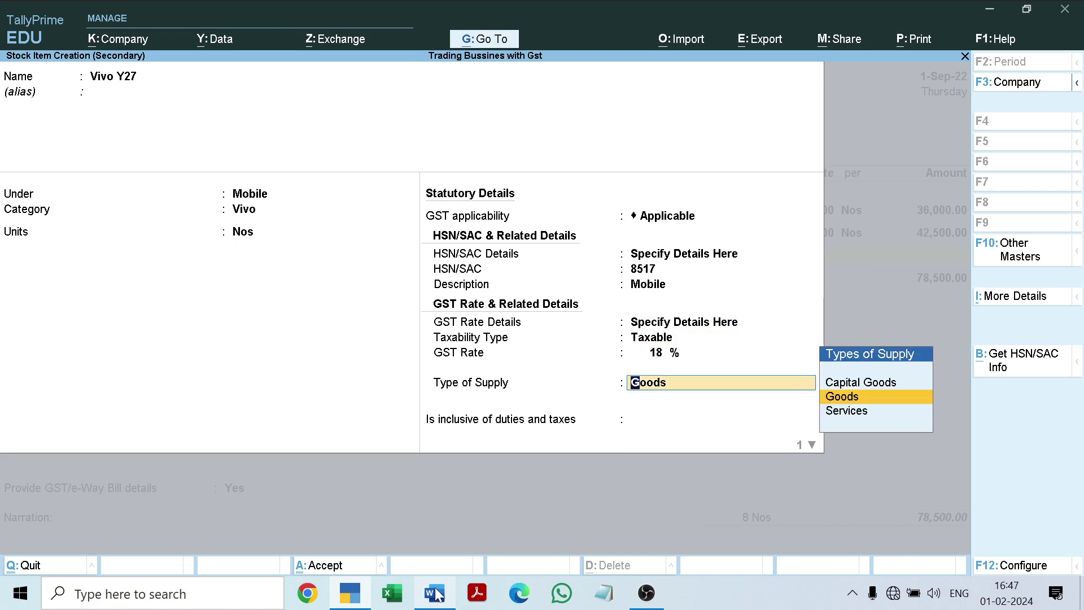
key("Return")
key("Return")
key("Return")
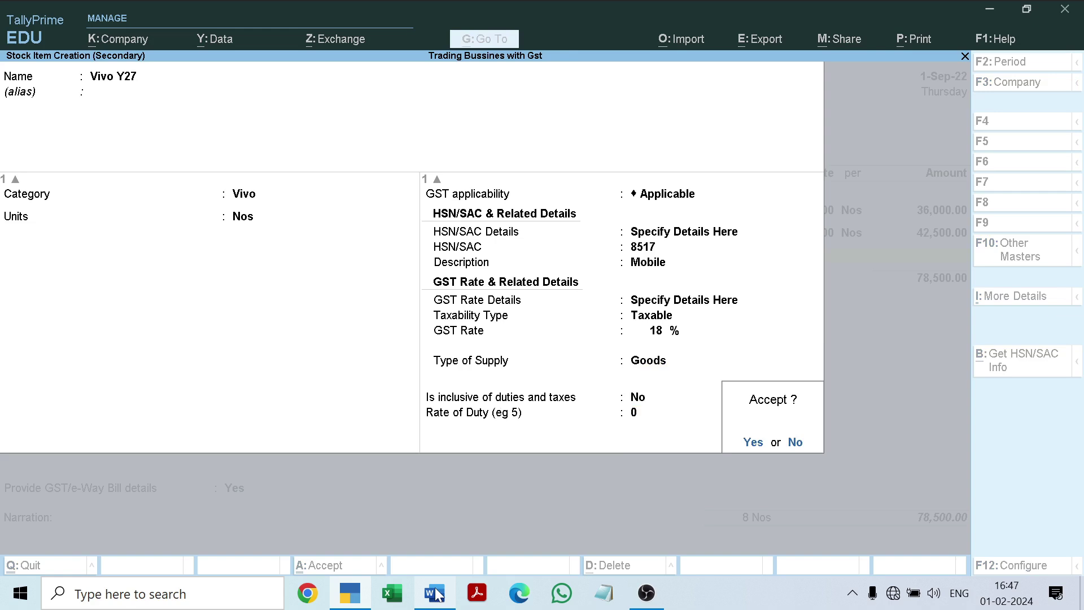
key("Return")
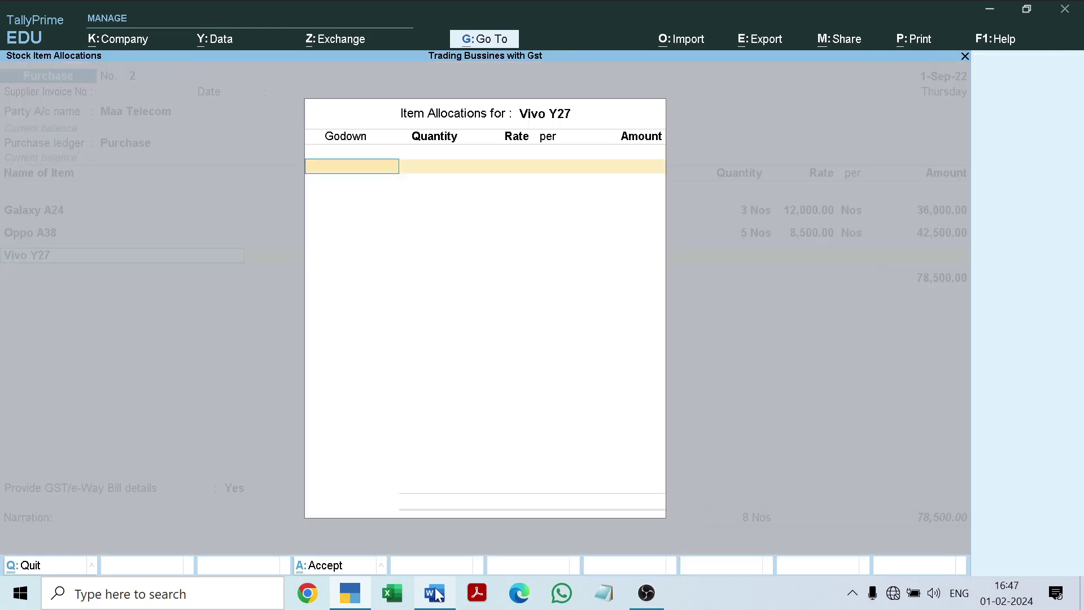
Step: Allocate Vivo Y27 to the Radha Nagar godown with 3 Nos at a rate of 9500, as given in the Word list
type("R")
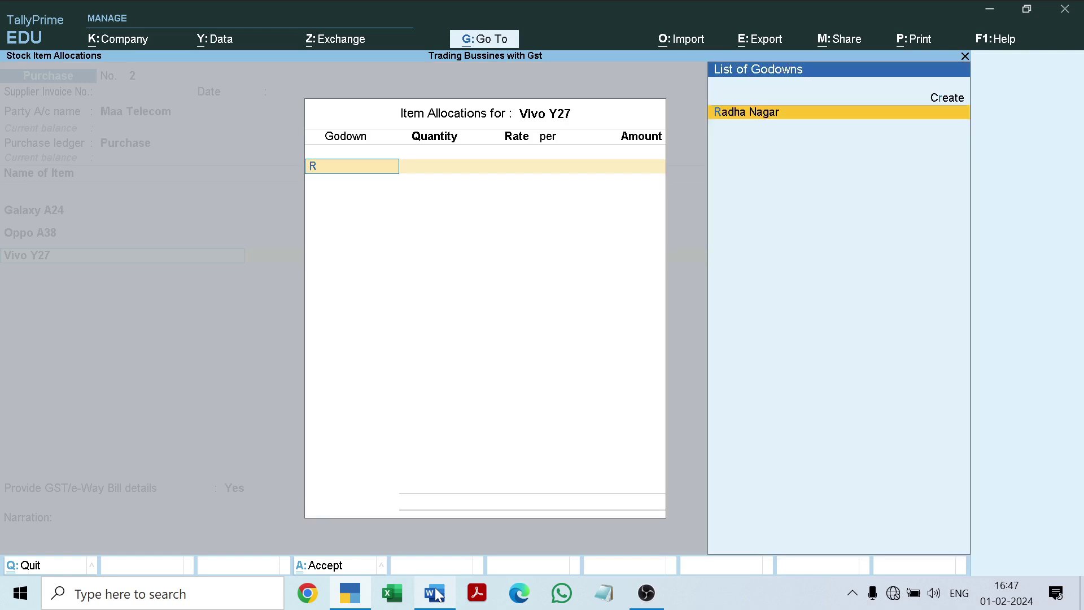
key("Return")
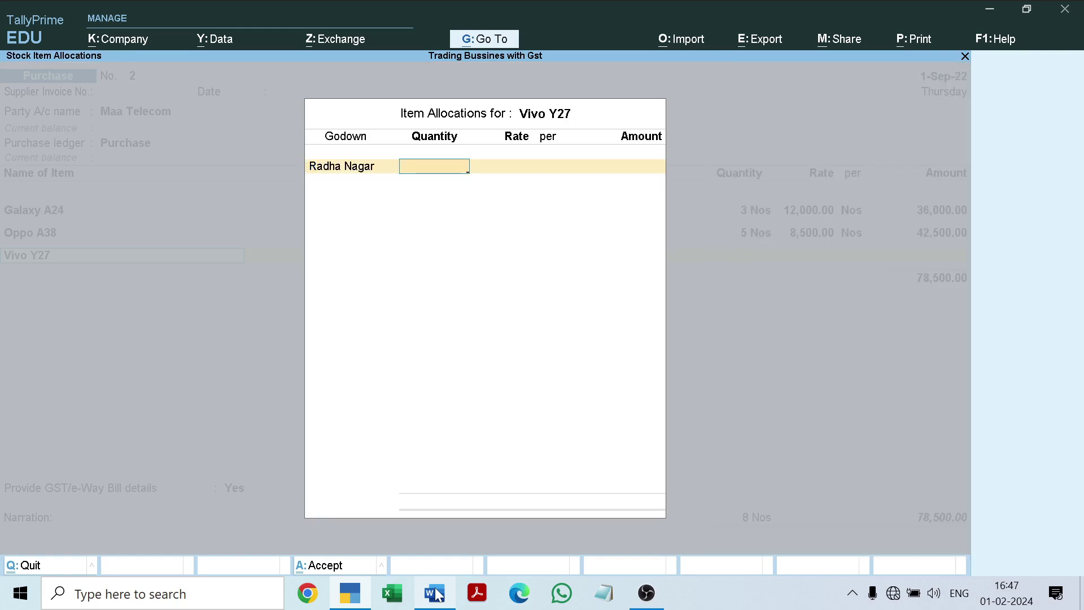
left_click(435, 594)
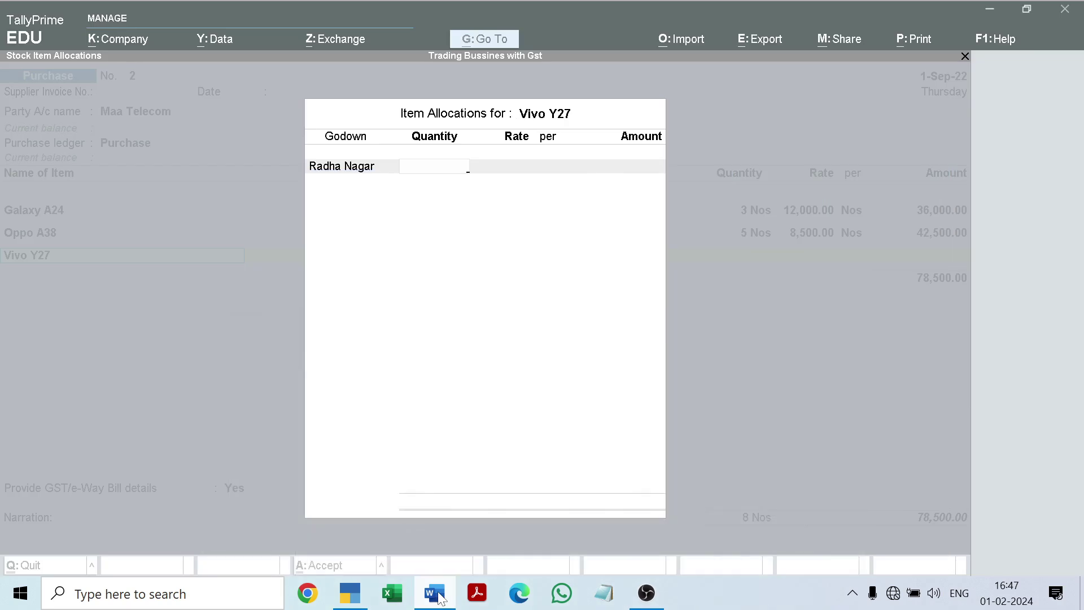
left_click(438, 597)
type("3")
key("Return")
type("9500")
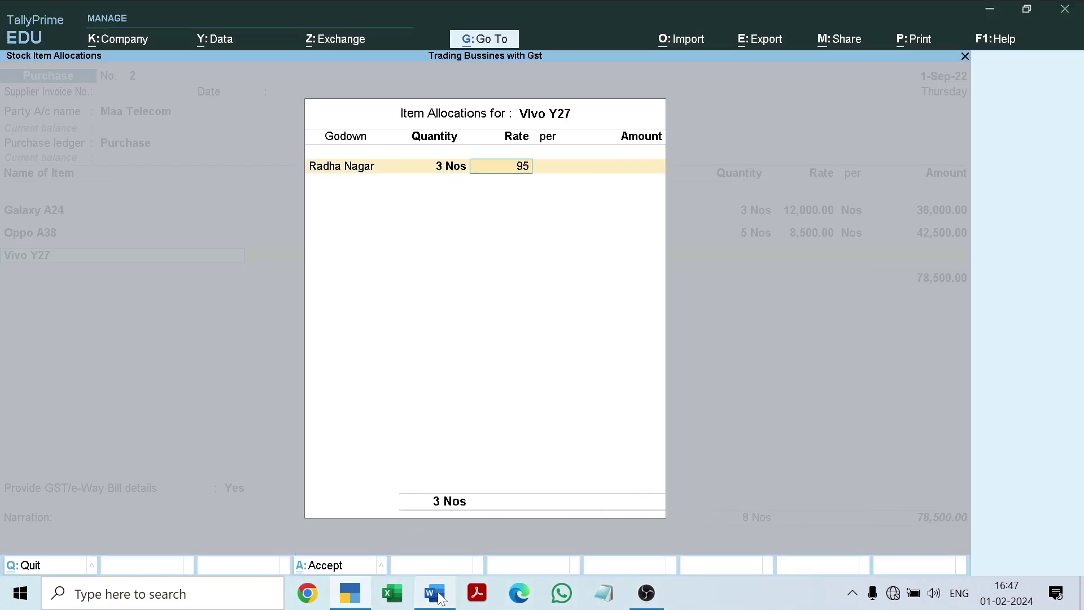
key("Return")
key("Return")
key("Return")
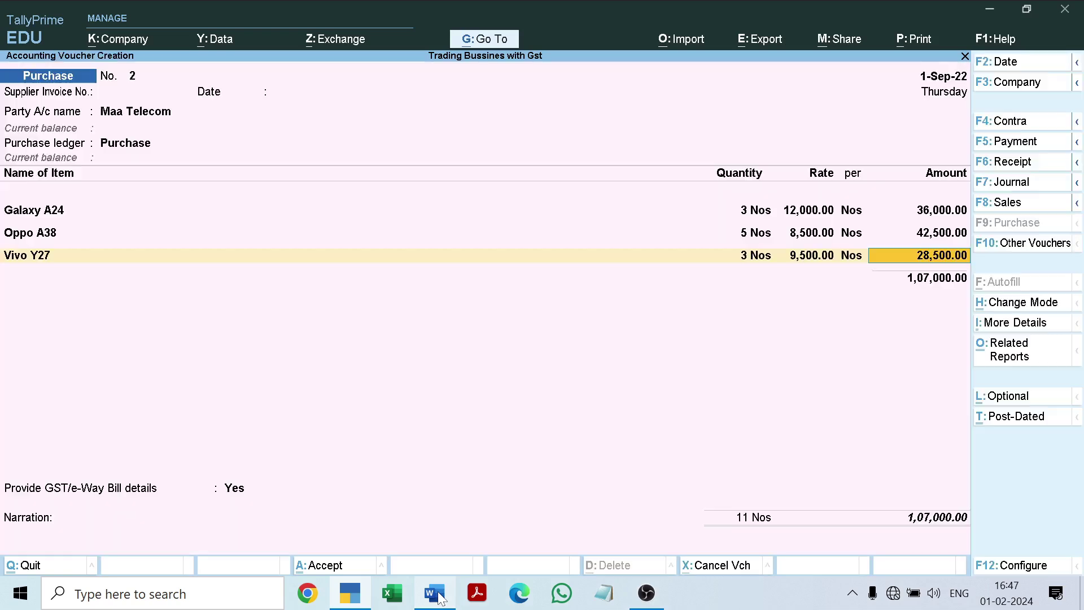
Step: Keep Vivo Y27's amount and leave its GST rate and HSN/SAC details As per Masters/Company
key("Return")
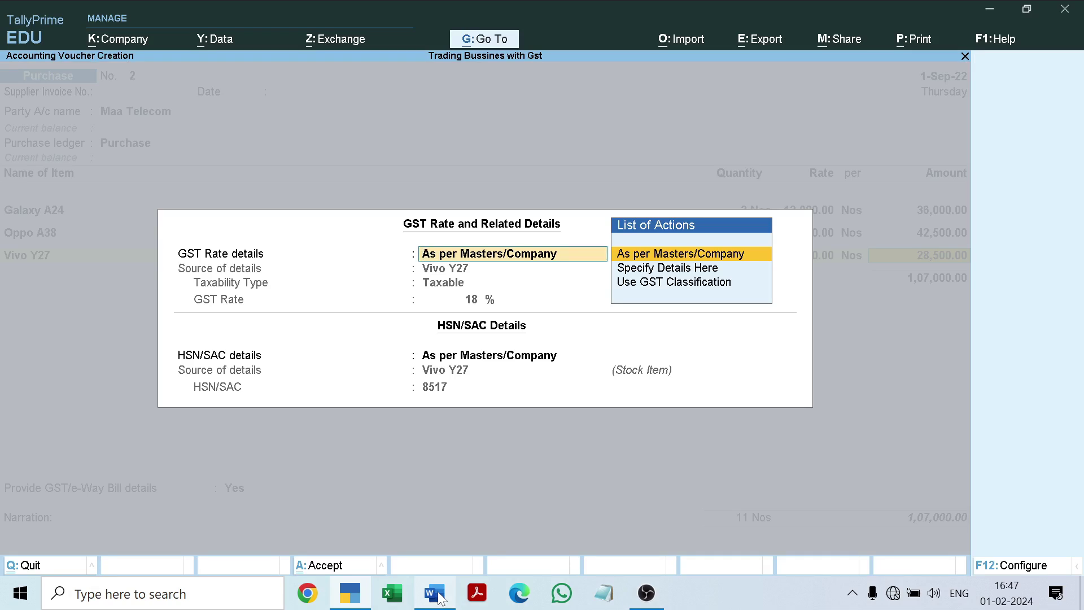
key("Return")
key("Return")
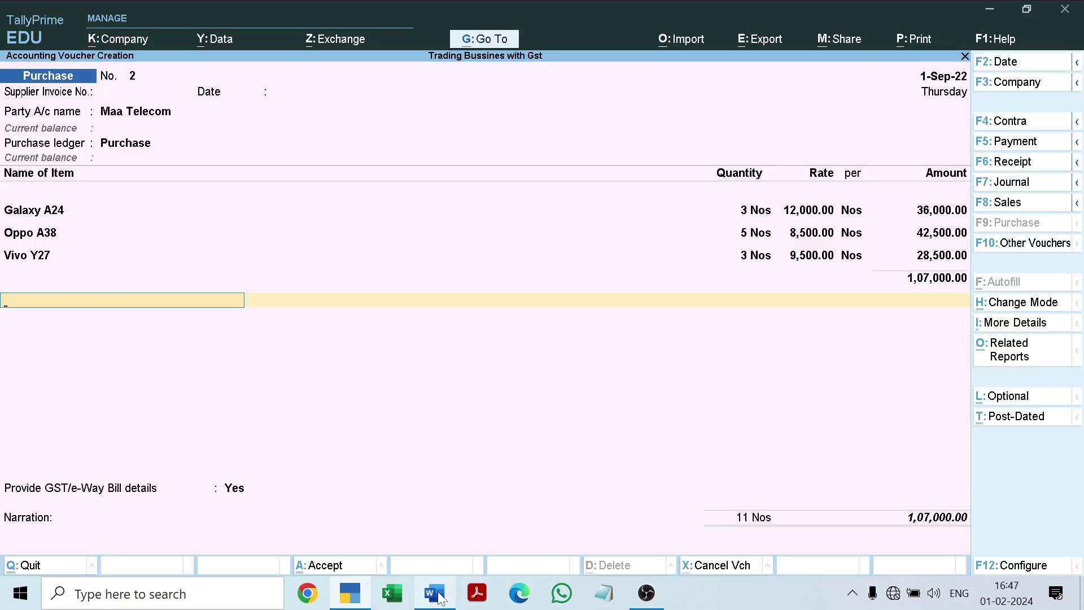
Step: Go back to Vivo Y27's amount and reconfirm its GST and HSN/SAC details until the entry moves to a new item line
key("BackSpace")
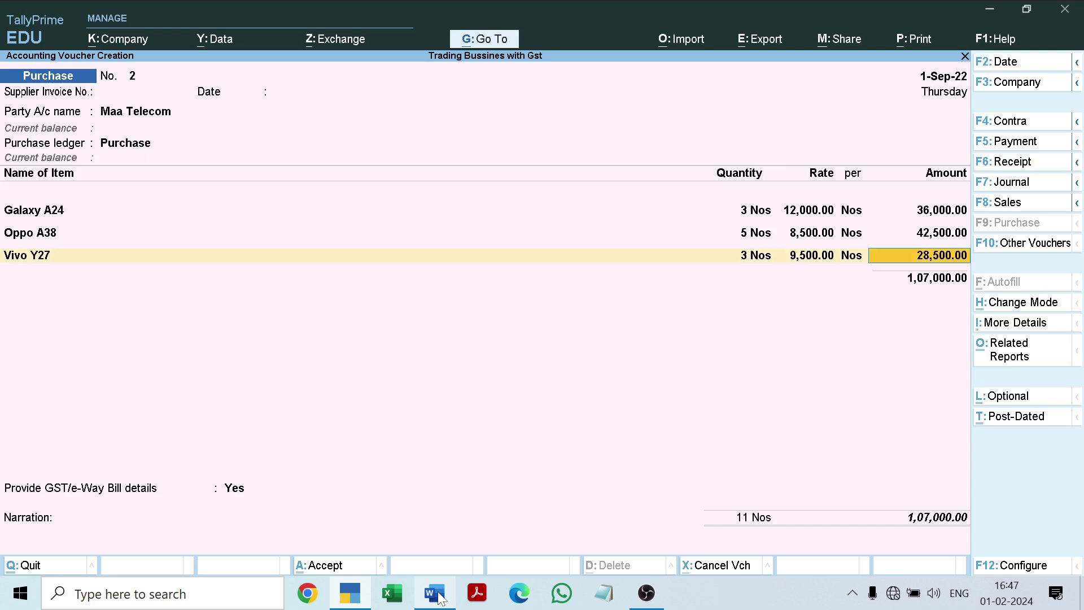
key("Return")
key("Return")
key("Return")
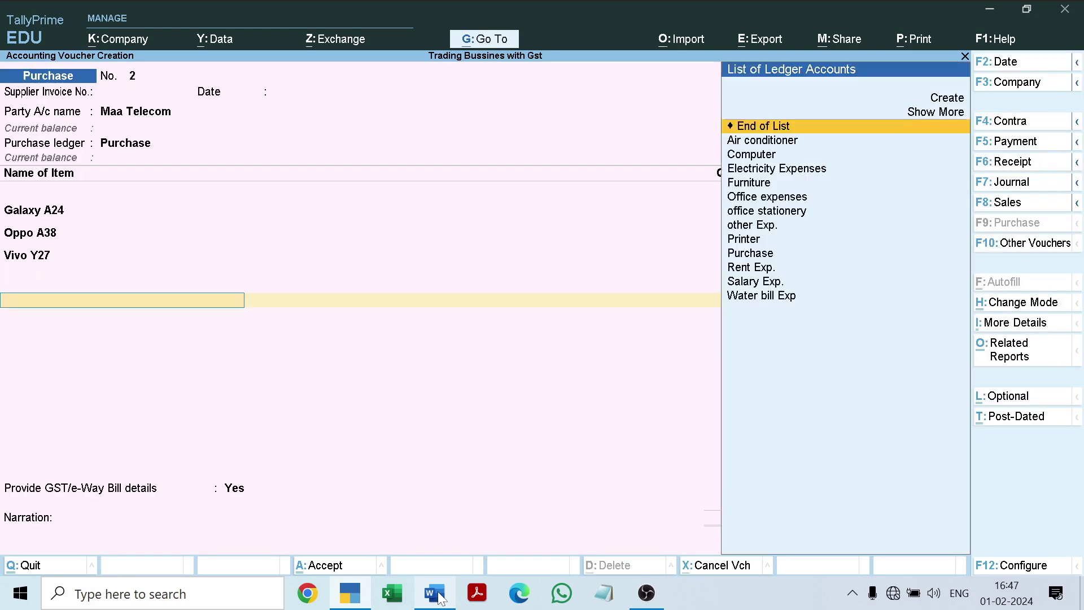
key("BackSpace")
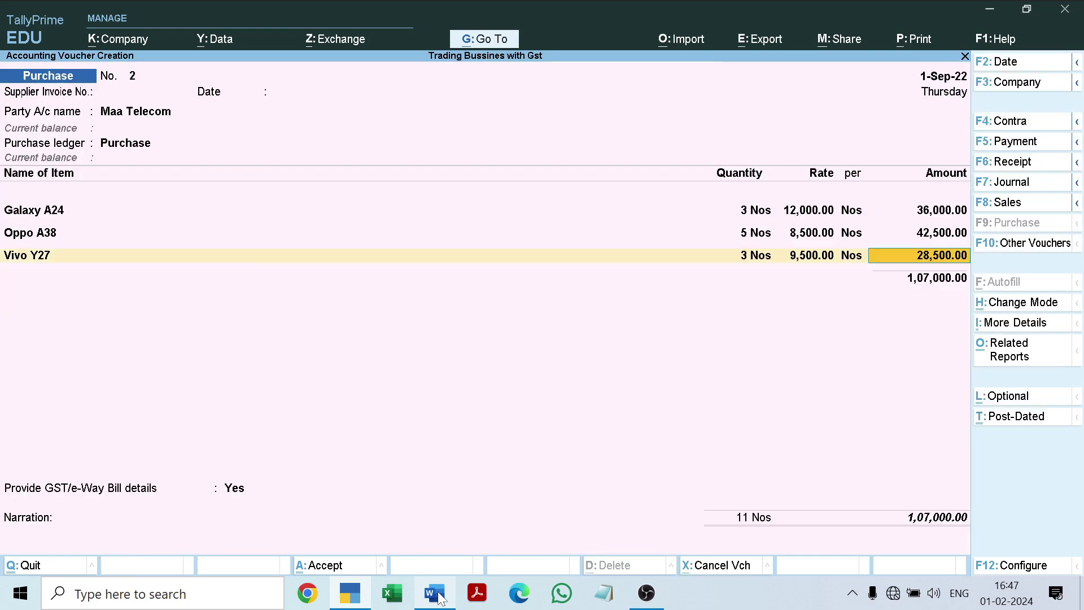
key("Return")
key("Return")
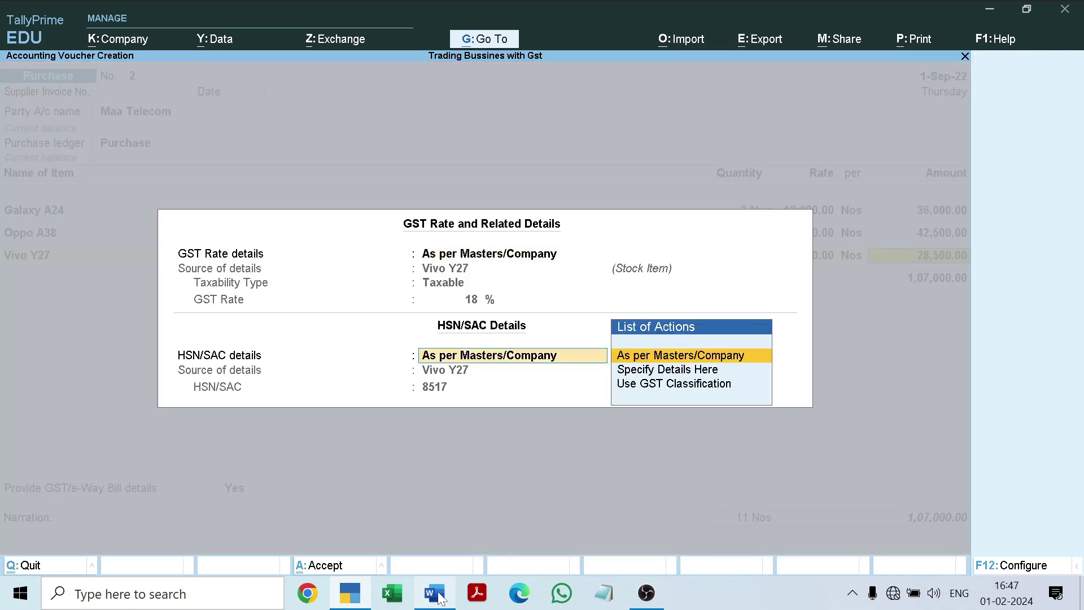
key("Return")
key("BackSpace")
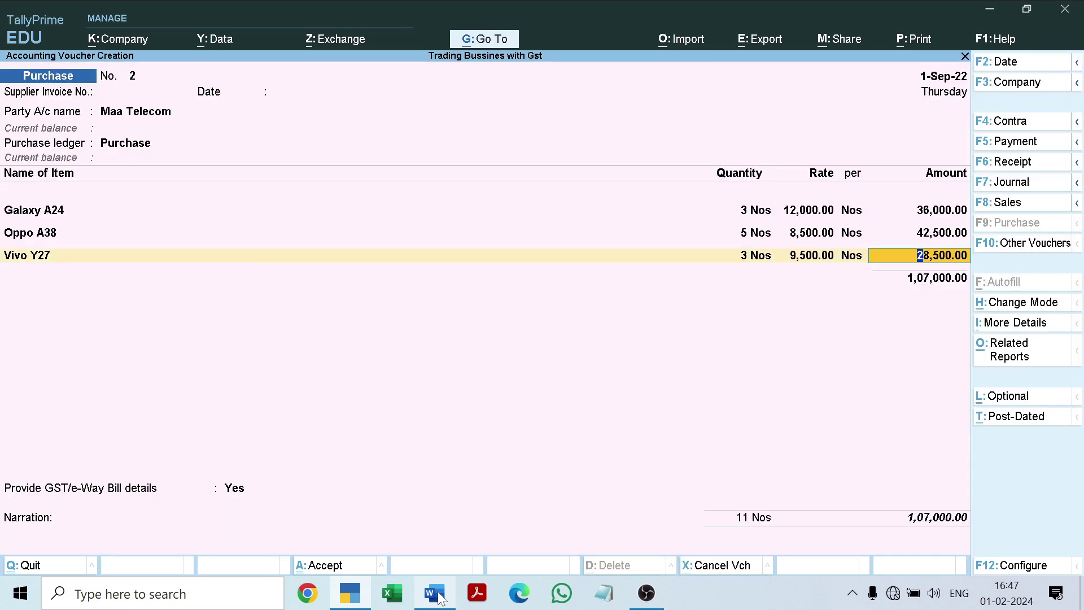
key("Return")
key("Return")
key("Return")
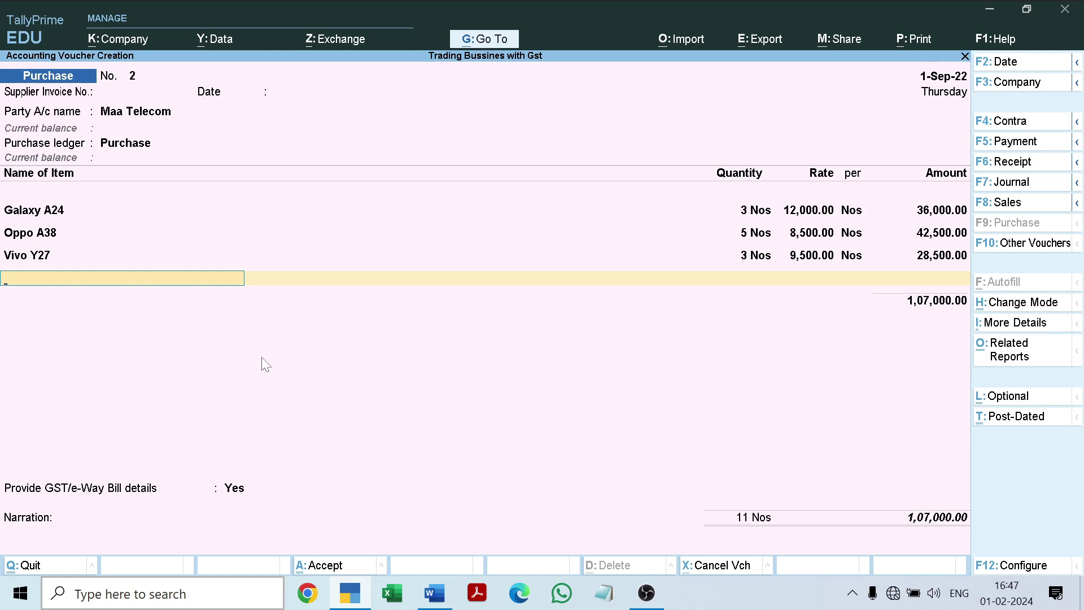
Step: Start creating a new stock item from the purchase voucher and name it Oppo A58, copied from the Word list
key("alt+c")
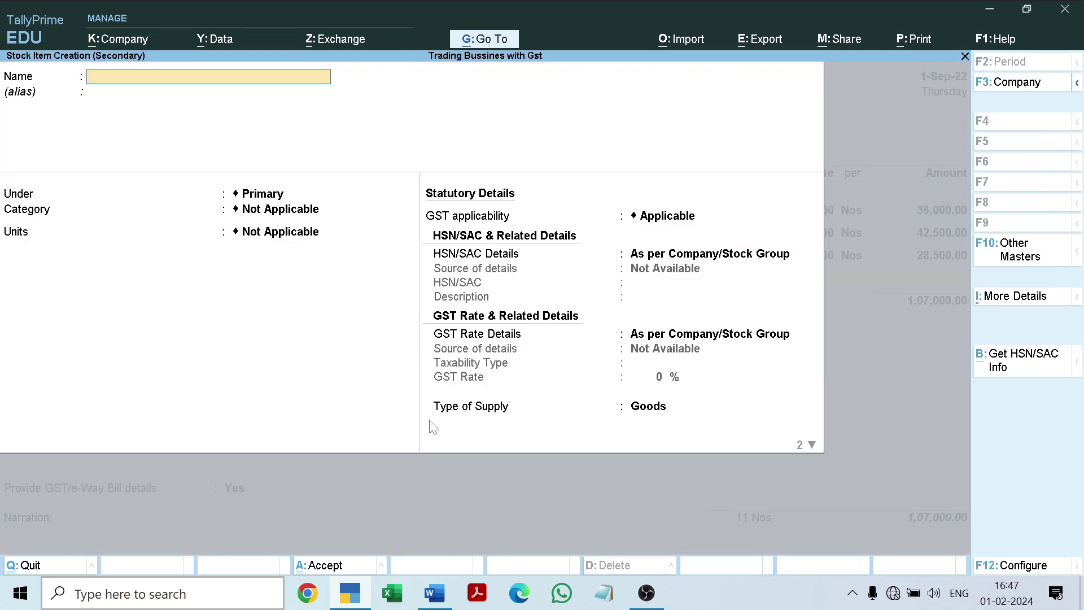
left_click(434, 593)
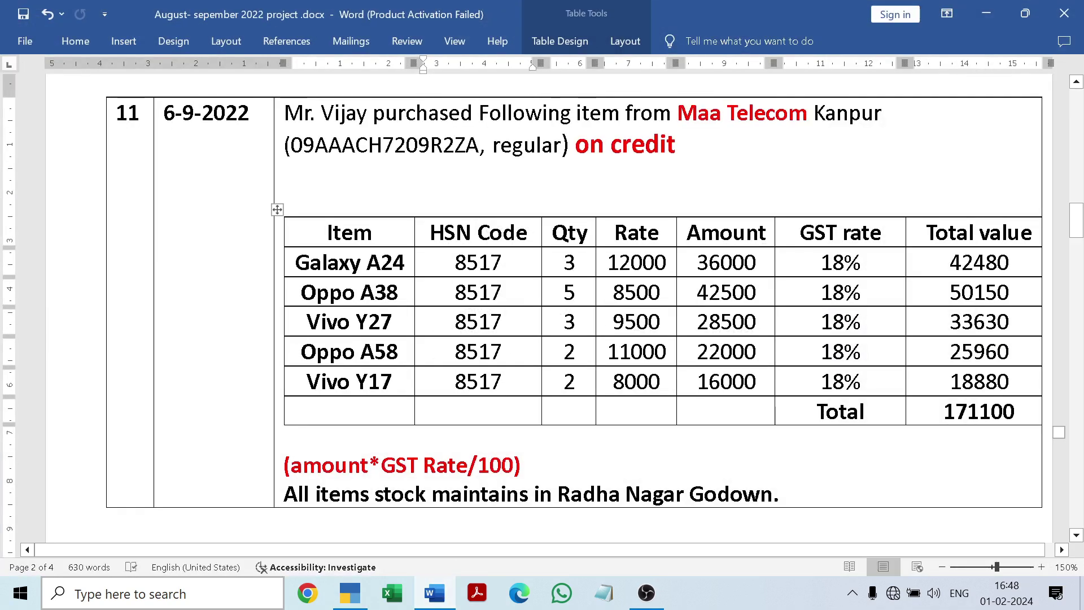
double_click(328, 351)
left_click_drag(358, 352, 399, 352)
key("ctrl+c")
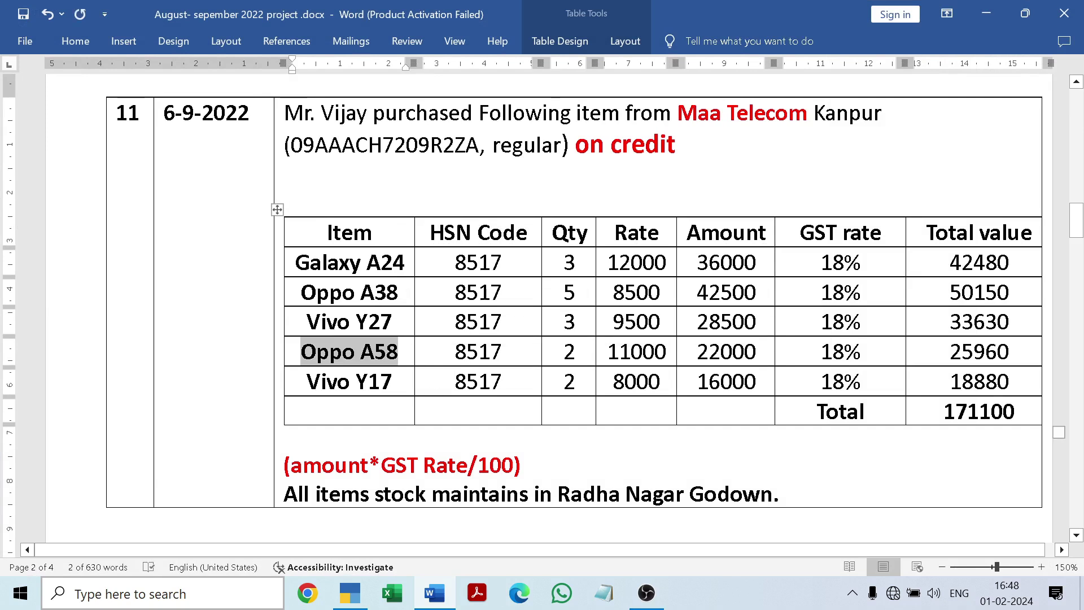
left_click(478, 411)
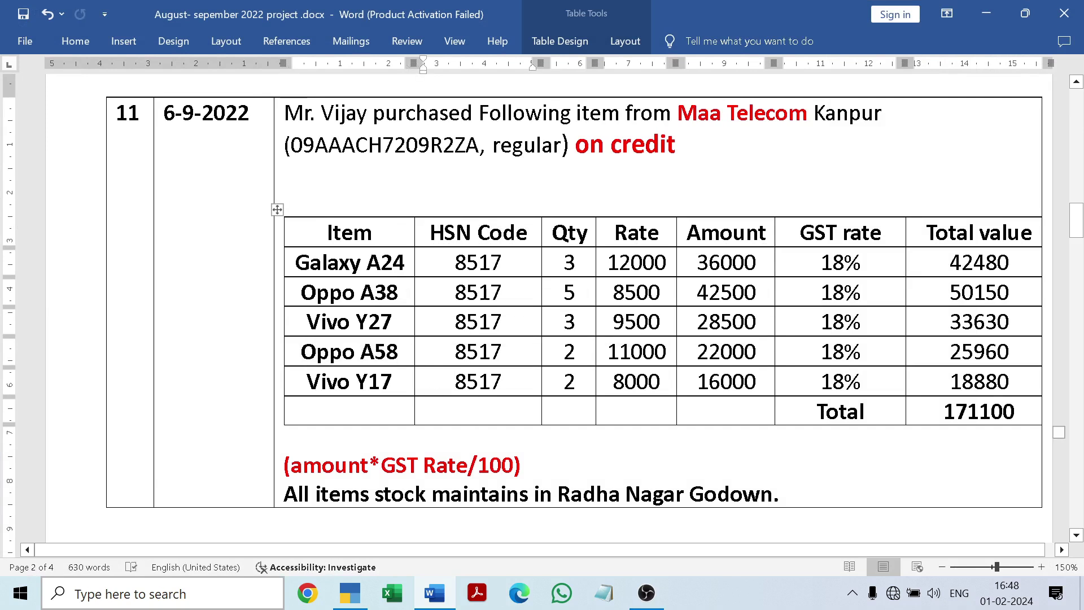
left_click(432, 594)
key("ctrl+v")
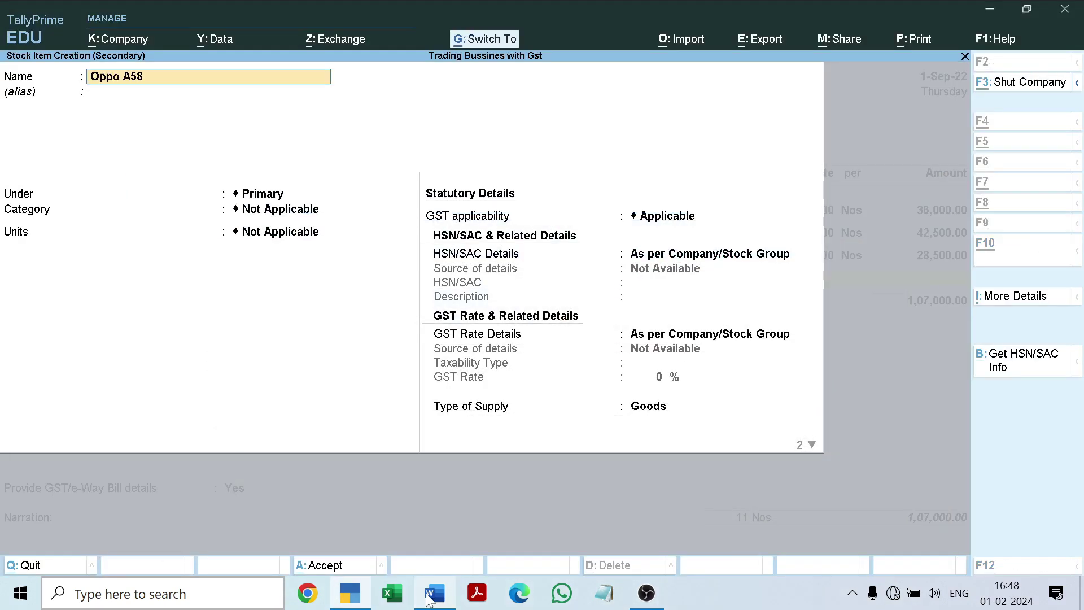
key("Return")
key("Return")
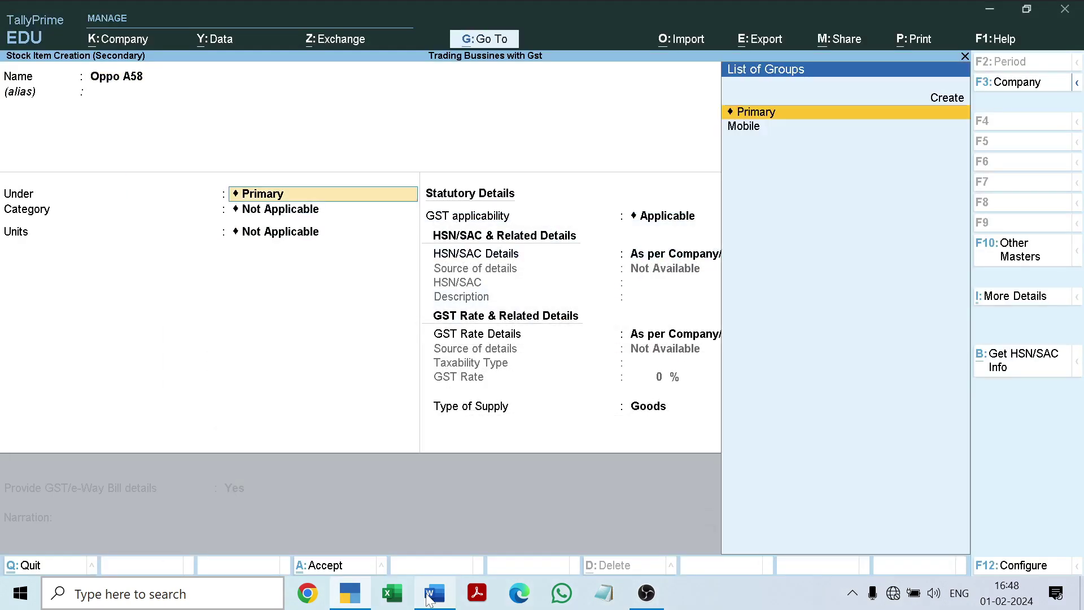
Step: Place Oppo A58 under the Mobile group with category Oppo, keeping Nos as its unit
key("Down")
key("Return")
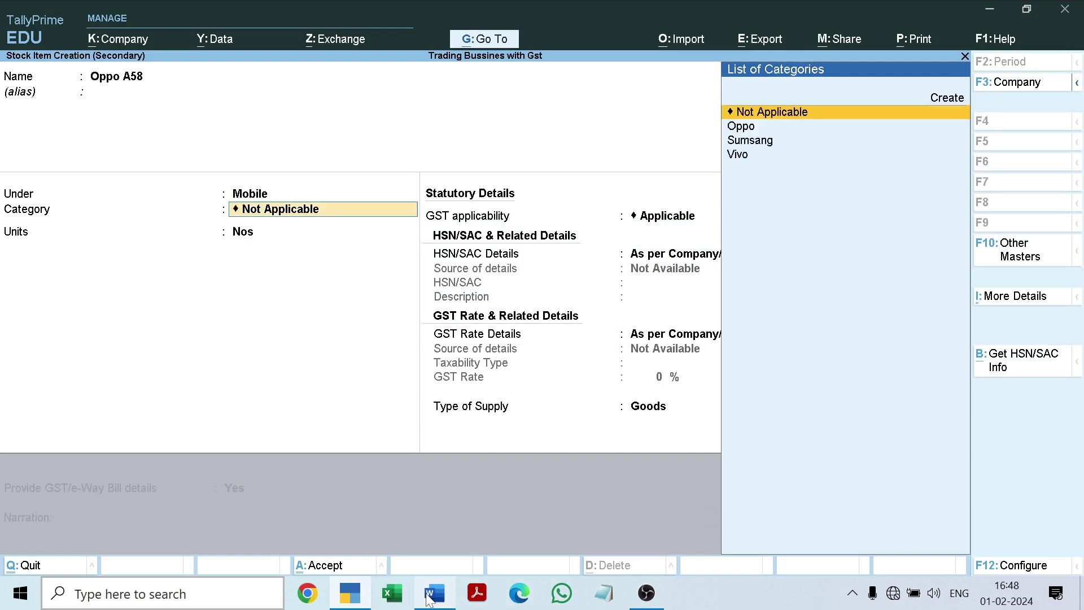
key("Down")
key("Down")
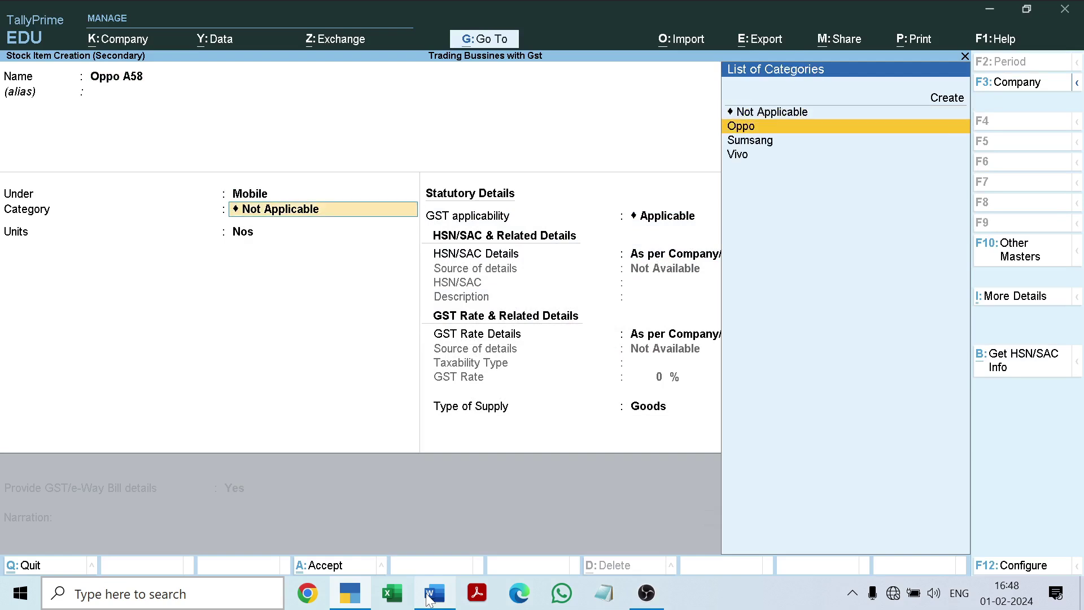
key("Up")
key("Return")
key("Return")
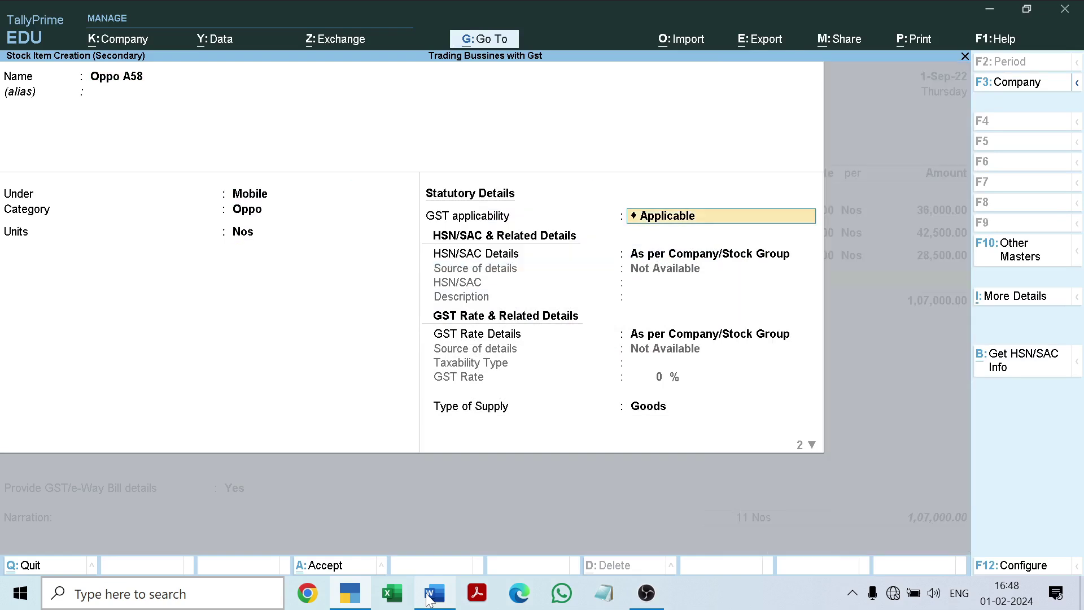
Step: Keep GST Applicable for Oppo A58 and specify HSN/SAC 8517 with the description Mobile
key("Return")
key("Down")
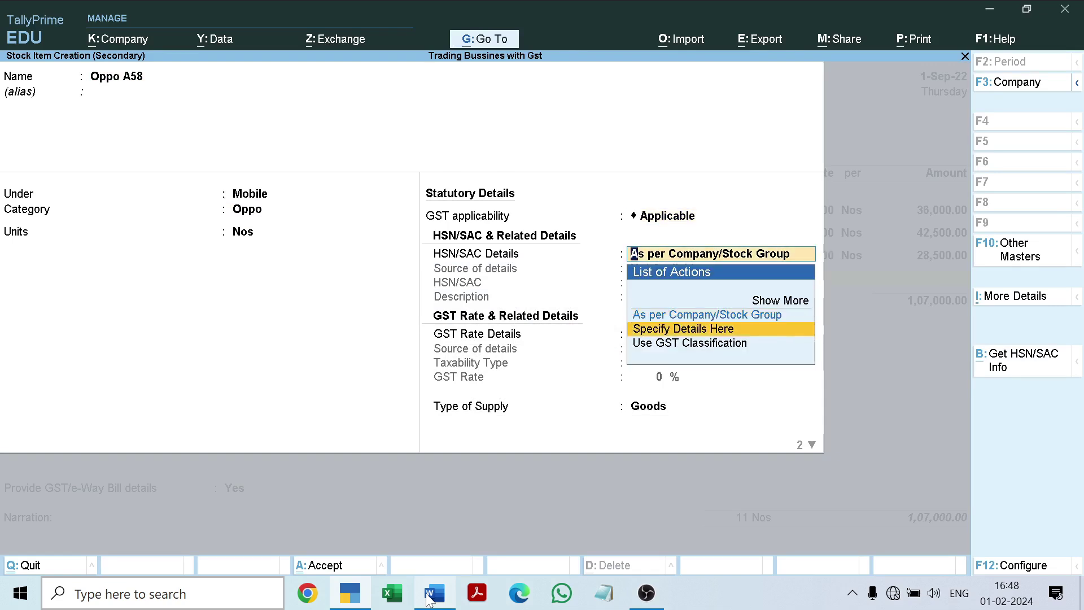
key("Return")
type("8")
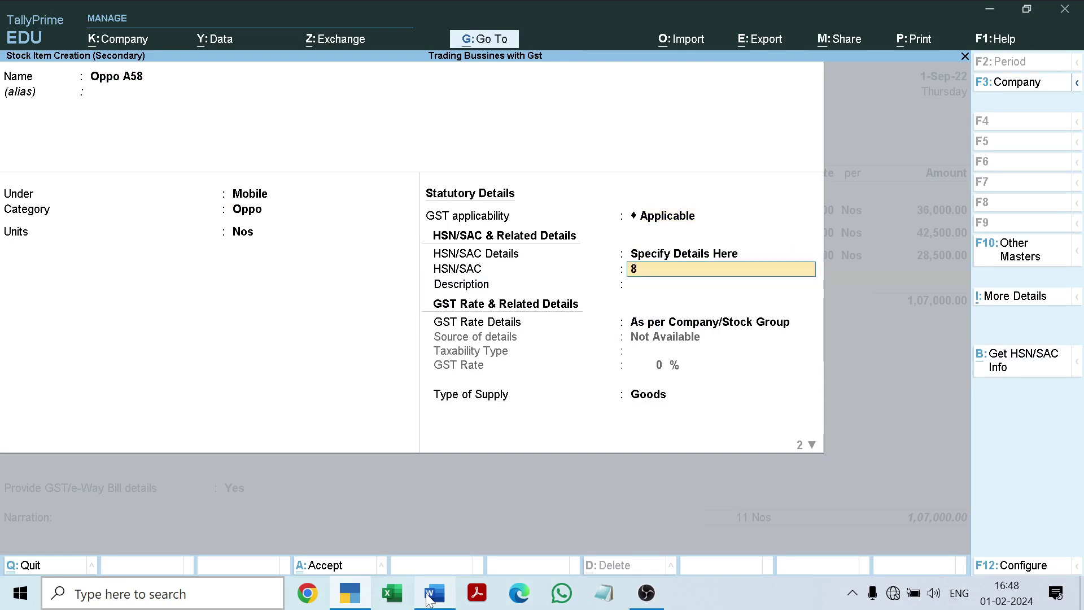
type("517")
key("Return")
type("Mob")
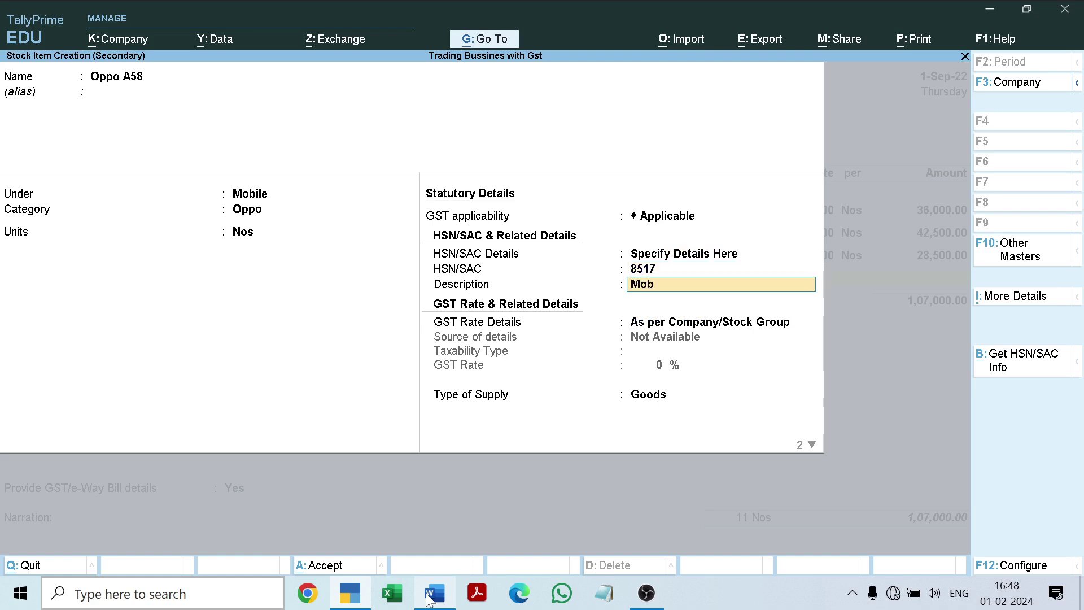
type("ile")
key("Return")
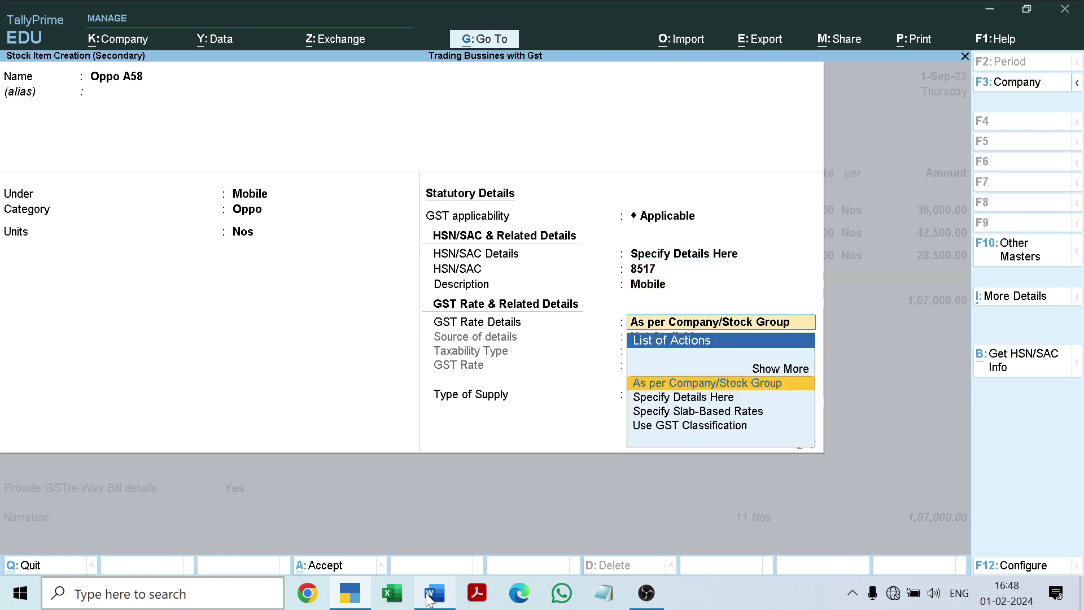
Step: Specify Oppo A58's GST details as Taxable at 18%, keep supply type Goods and duties inclusion No, and save the item
key("Down")
key("Return")
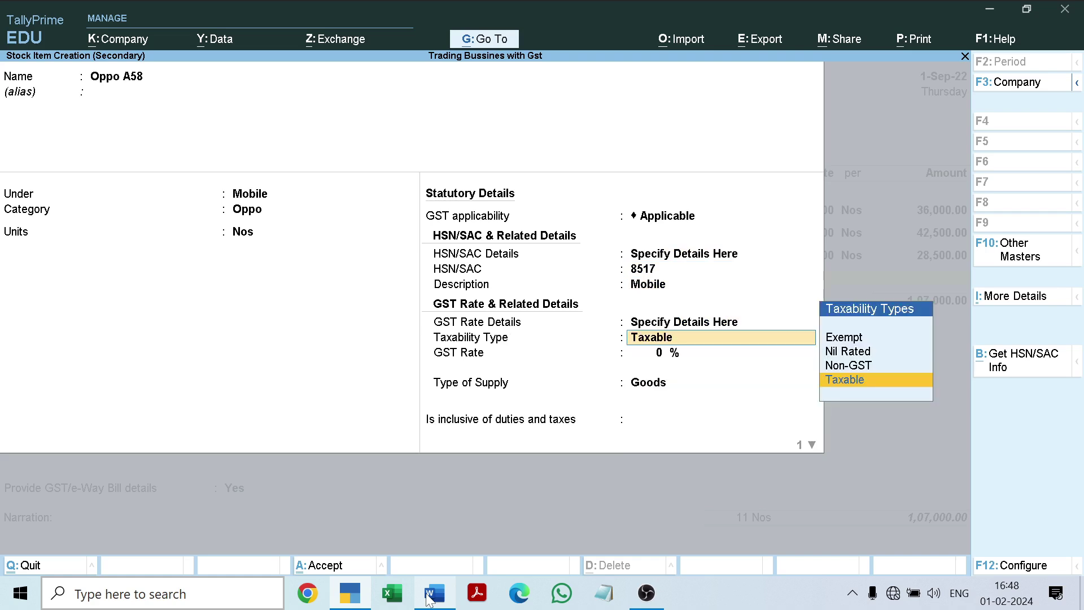
key("Return")
type("18")
key("Return")
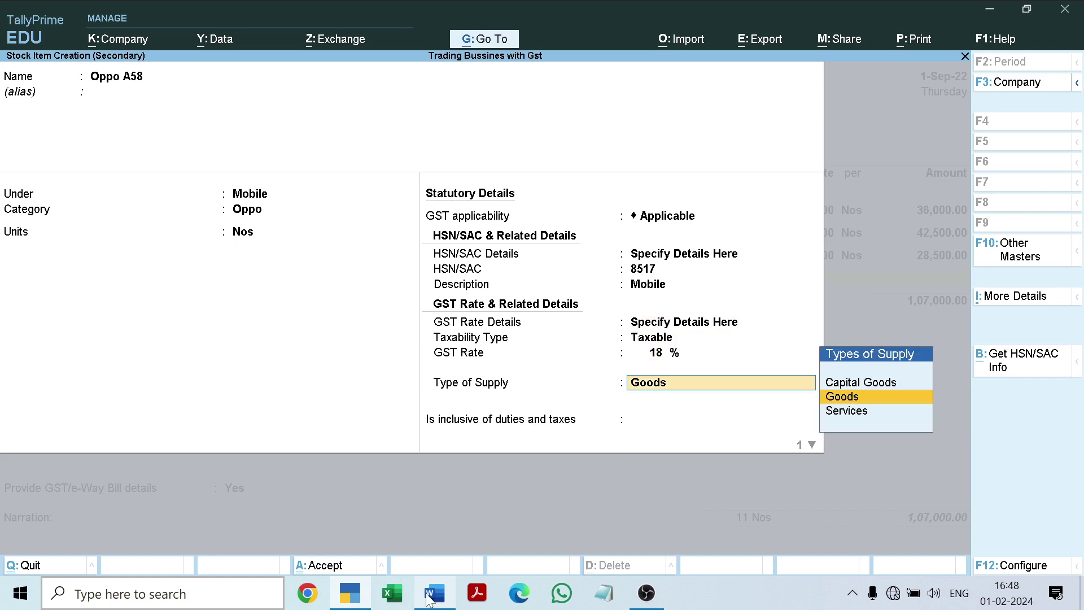
key("Return")
key("Return")
key("Return")
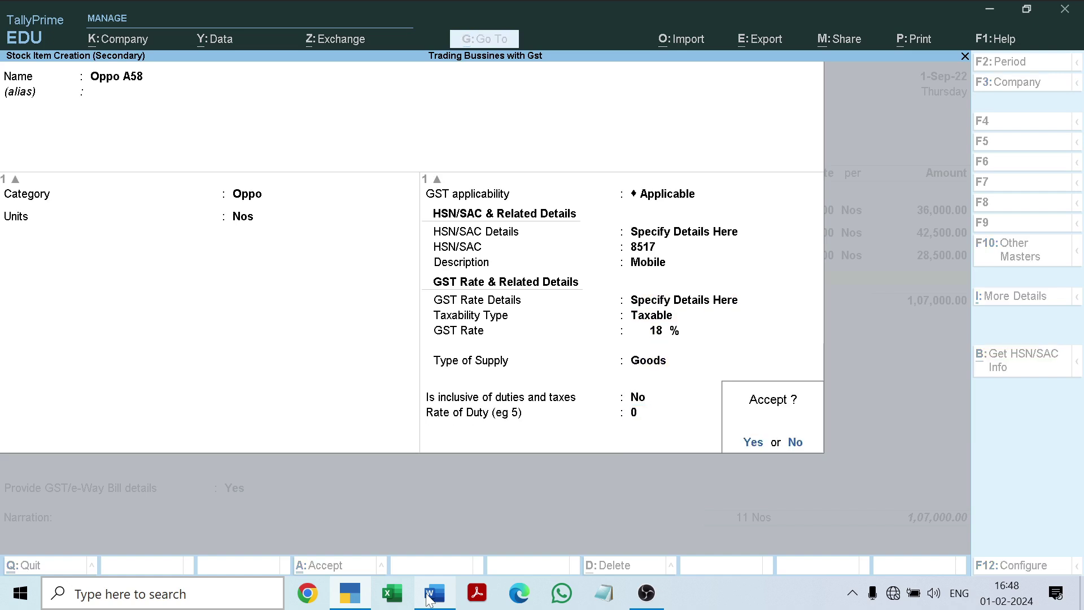
key("Return")
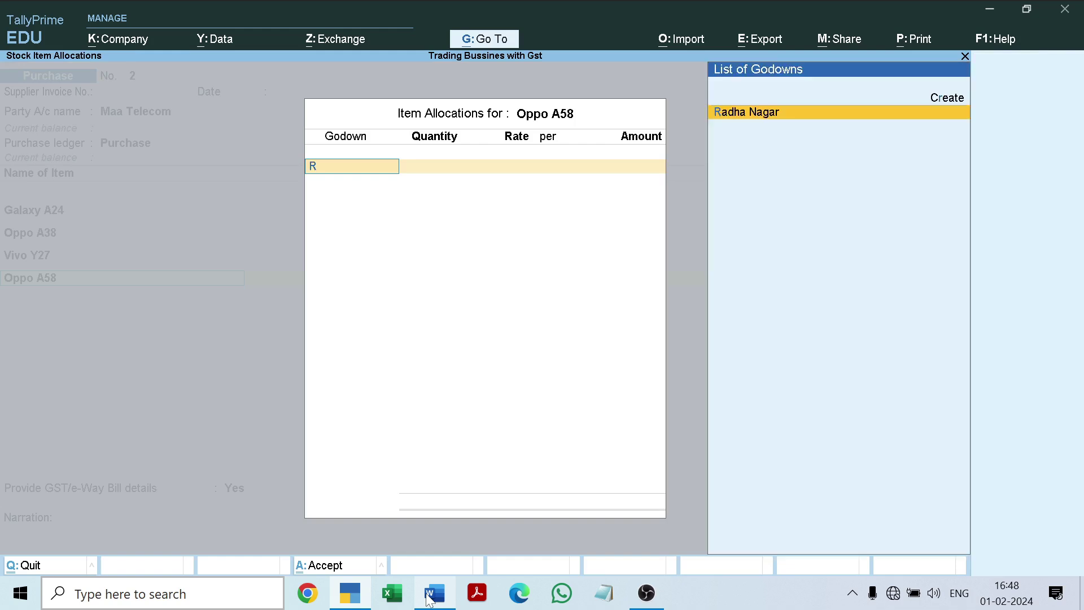
Step: Allocate Oppo A58 to the Radha Nagar godown with 2 Nos at a rate of 11000, as given in the Word list
key("Return")
left_click(431, 597)
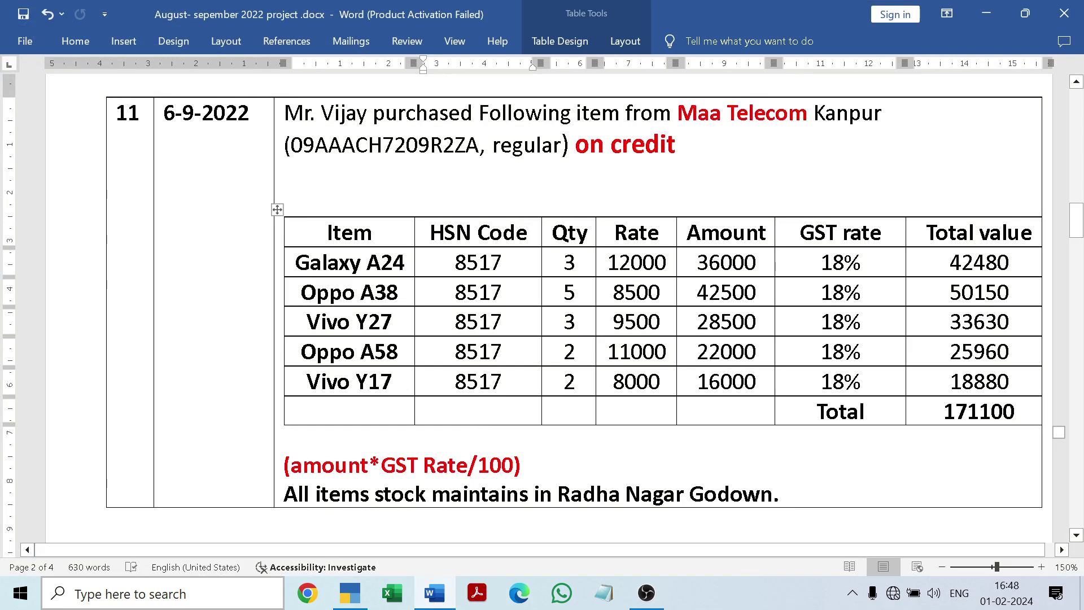
left_click(436, 594)
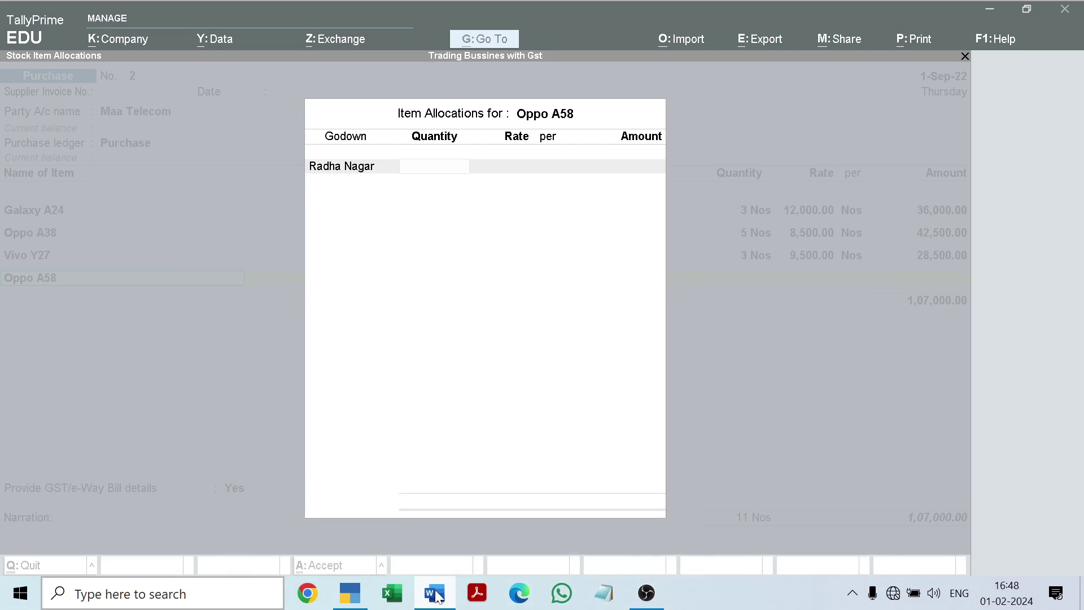
type("2")
key("Return")
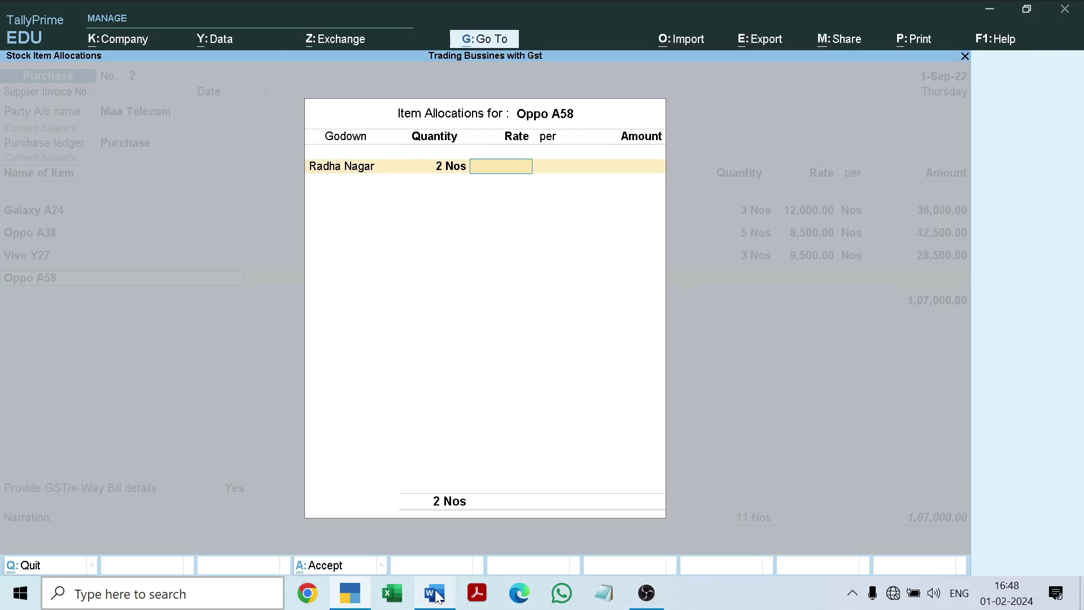
type("11000")
key("Return")
key("Return")
key("Return")
key("Return")
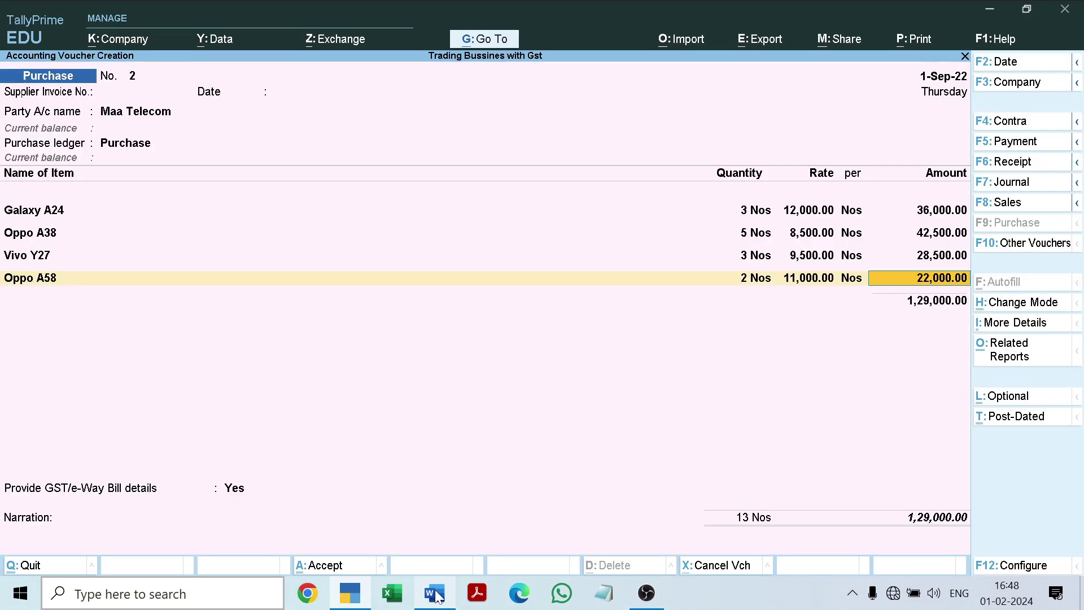
Step: Keep Oppo A58's amount and leave its GST rate and HSN/SAC details As per Masters/Company
key("Return")
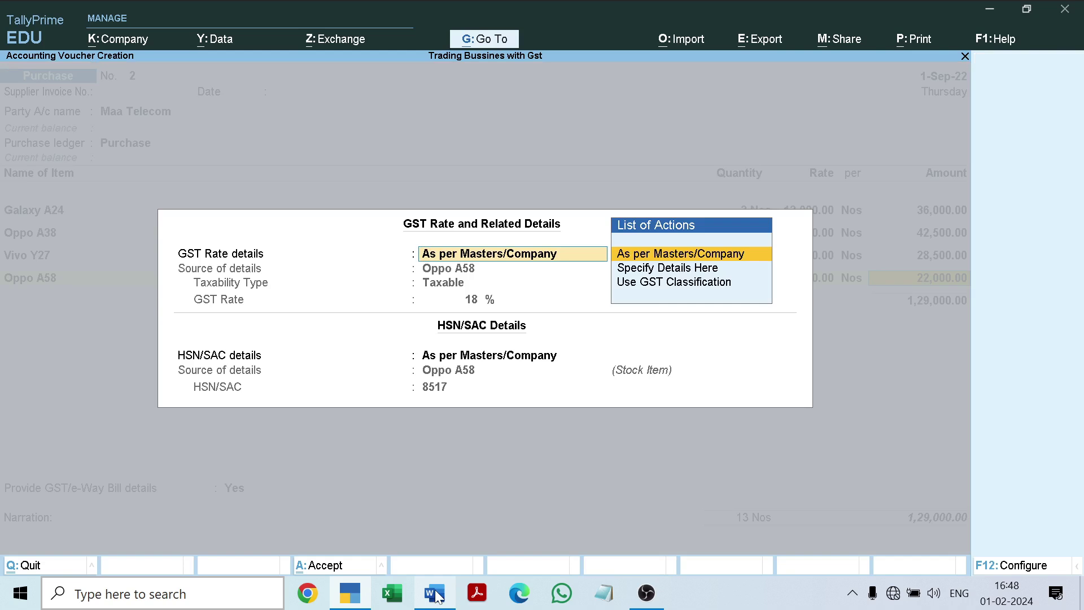
key("Return")
key("Return")
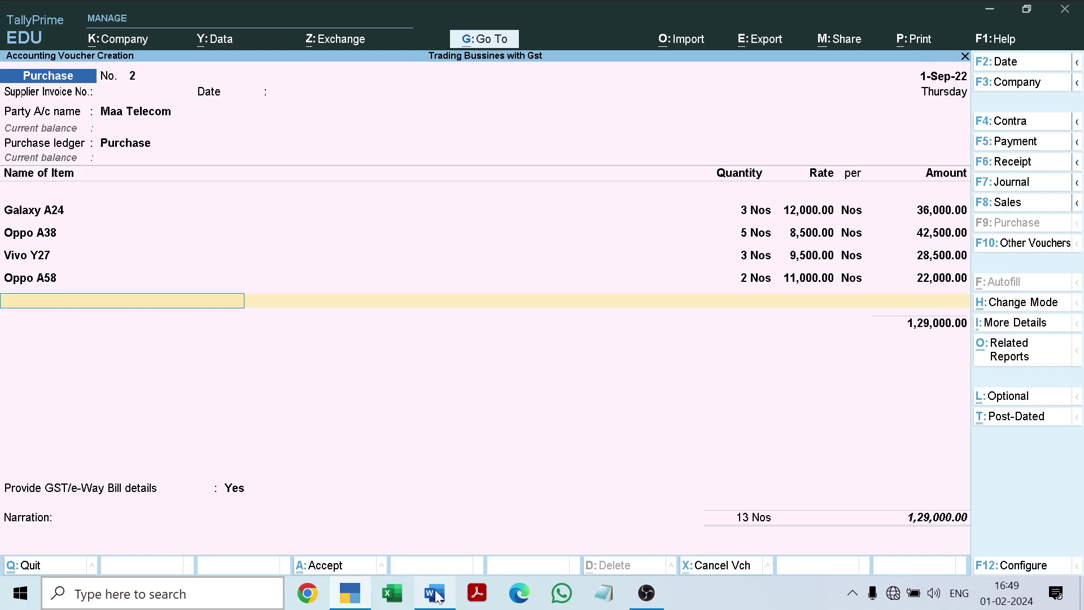
Step: Copy the name Vivo Y17 from the Word list and use it for a new stock item created from the purchase voucher
left_click(438, 596)
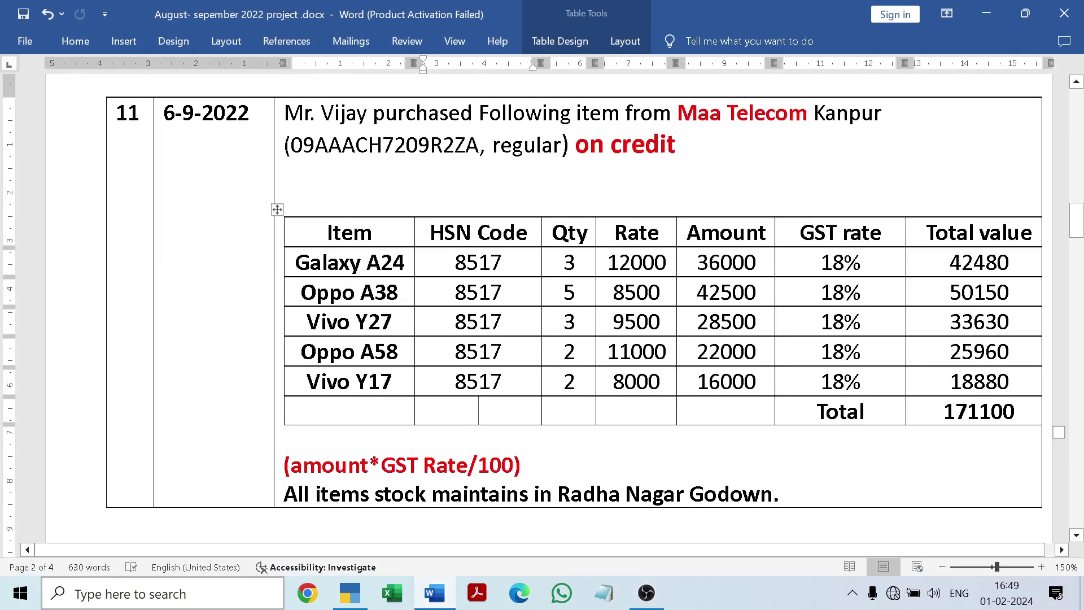
left_click_drag(308, 382, 394, 389)
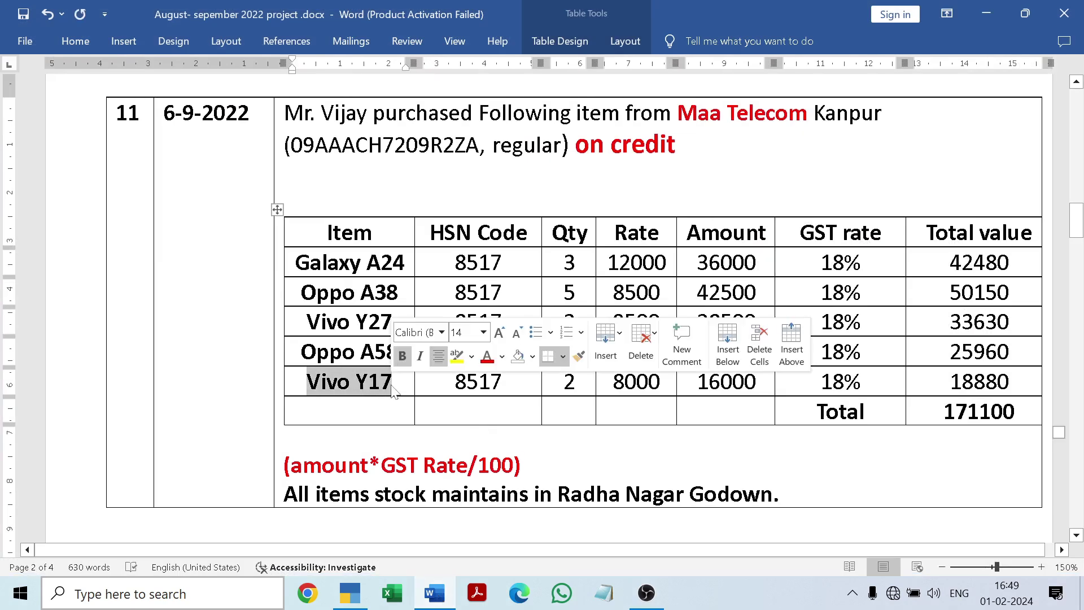
key("ctrl+c")
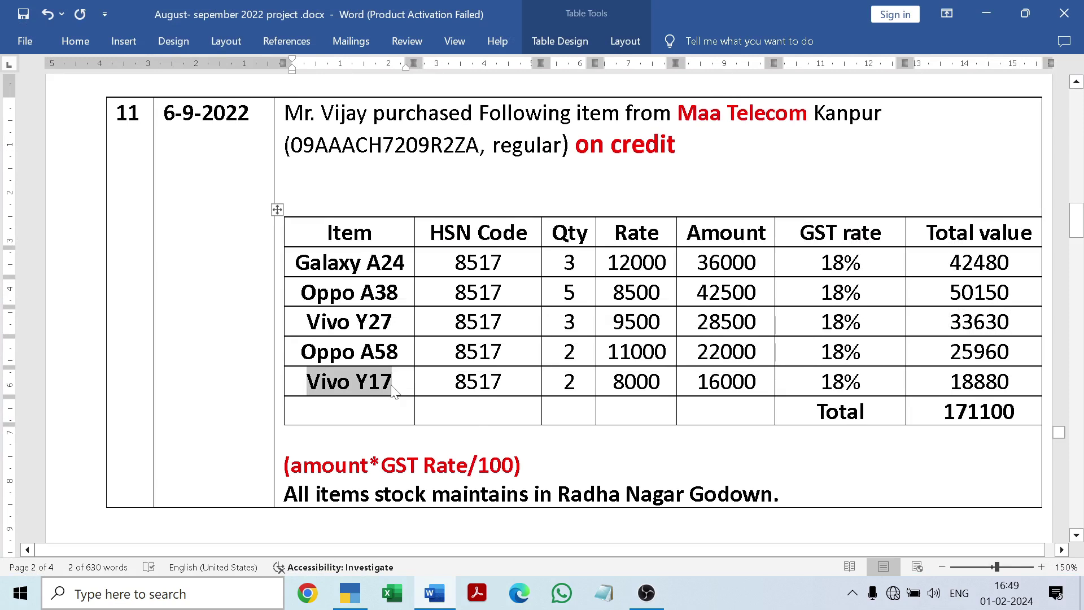
left_click(479, 411)
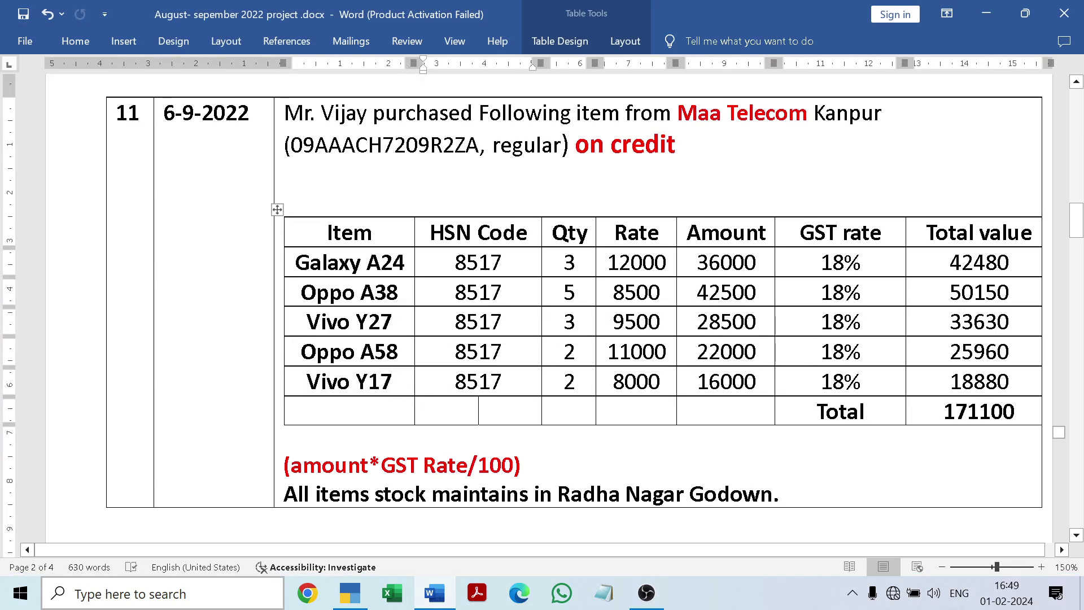
left_click(428, 606)
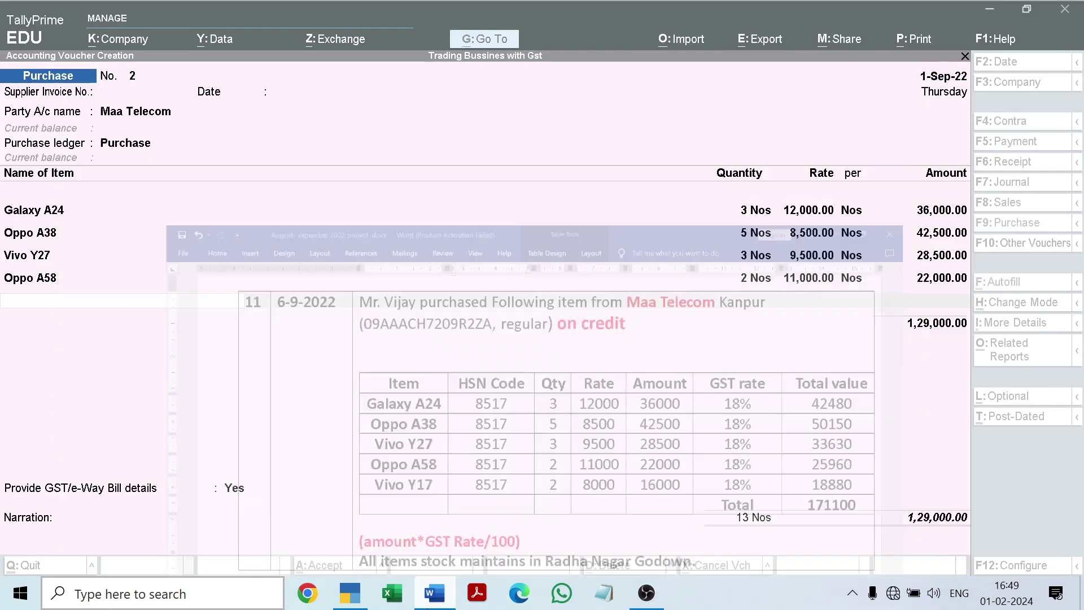
key("alt+c")
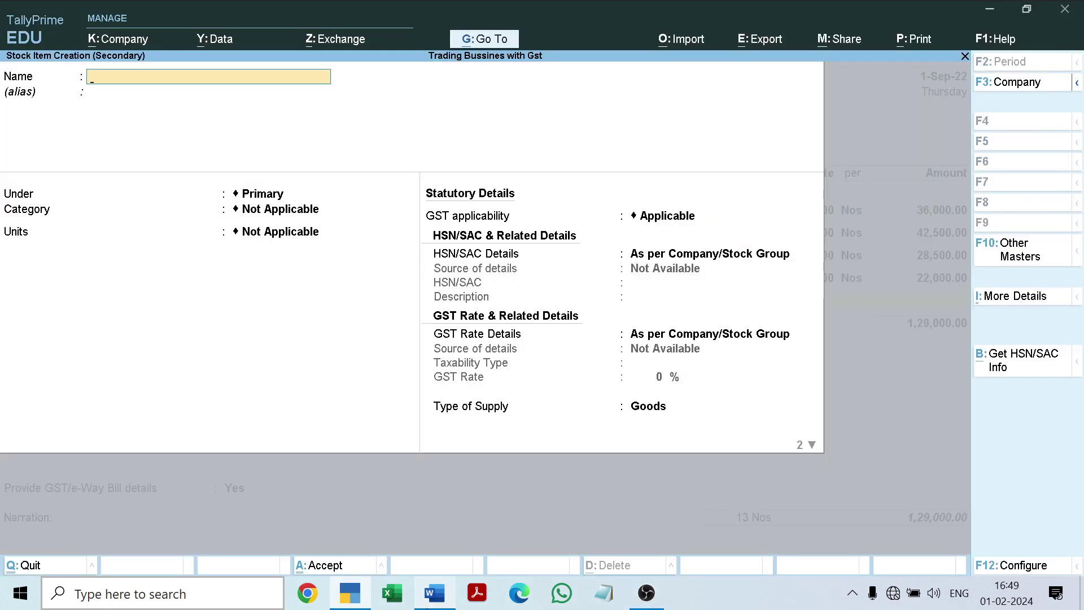
key("ctrl+alt+v")
key("Return")
Step: Place Vivo Y17 under the Mobile group with category Vivo, keeping Nos as its unit
key("Down")
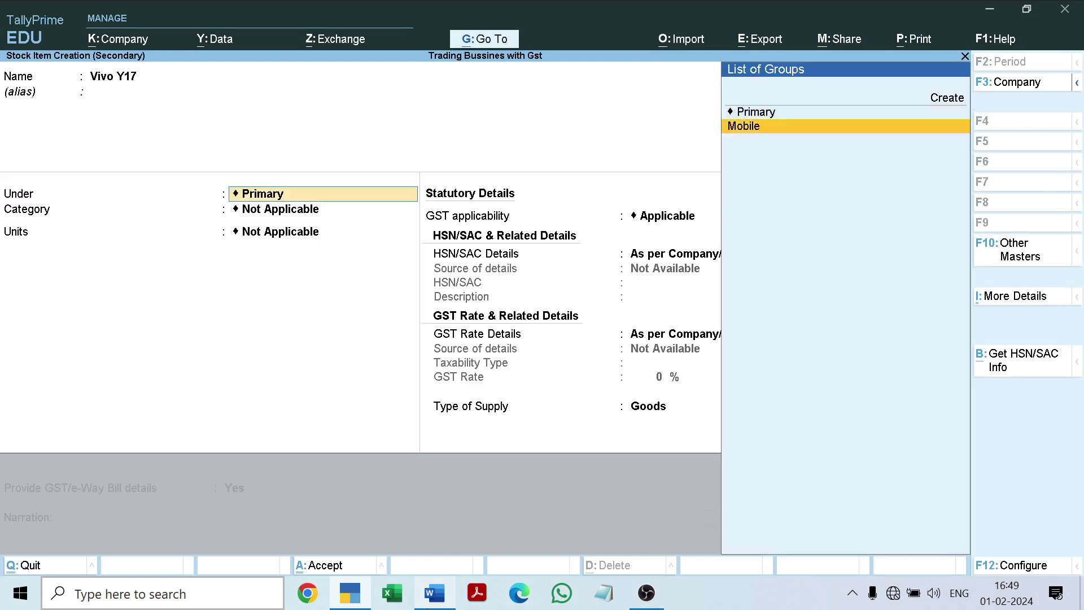
key("Return")
key("Down")
key("Down")
key("Down")
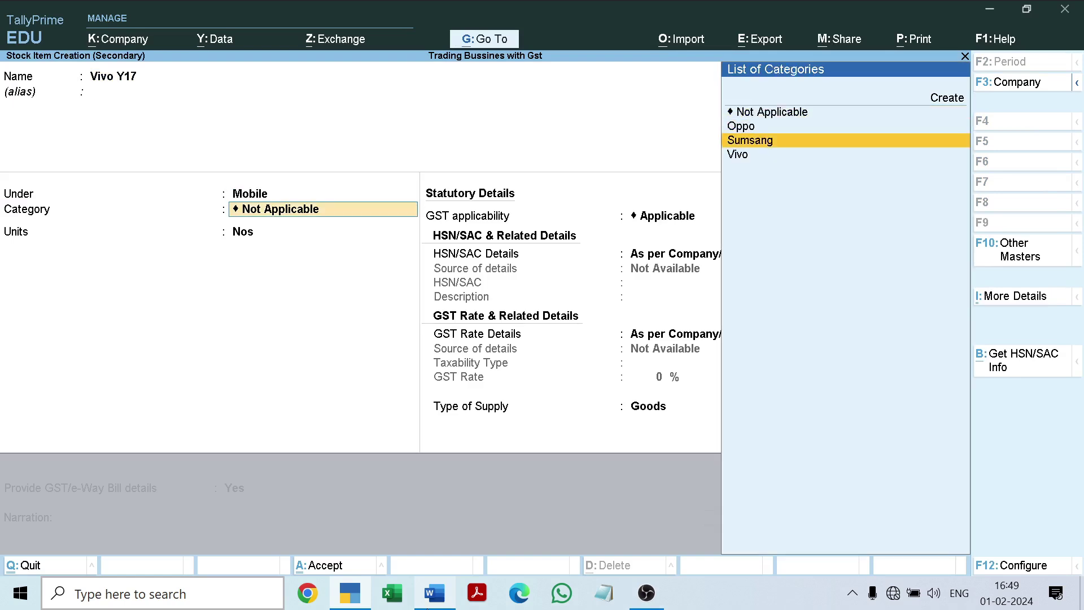
key("Return")
key("Return")
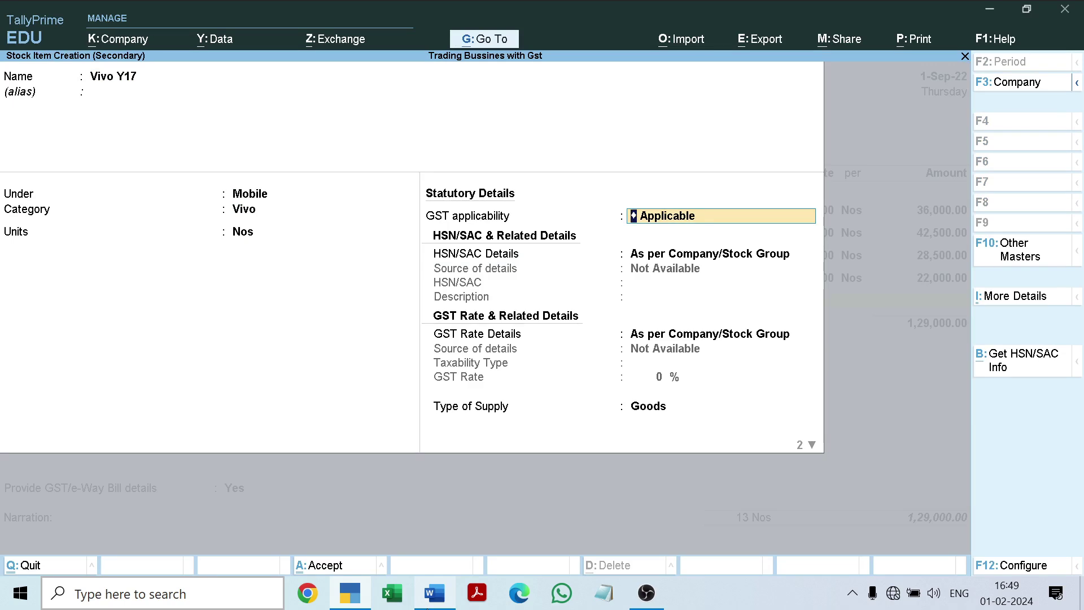
Step: Keep GST applicable for Vivo Y17 and specify its own HSN/SAC details with code 8517 and description Mobile
key("Return")
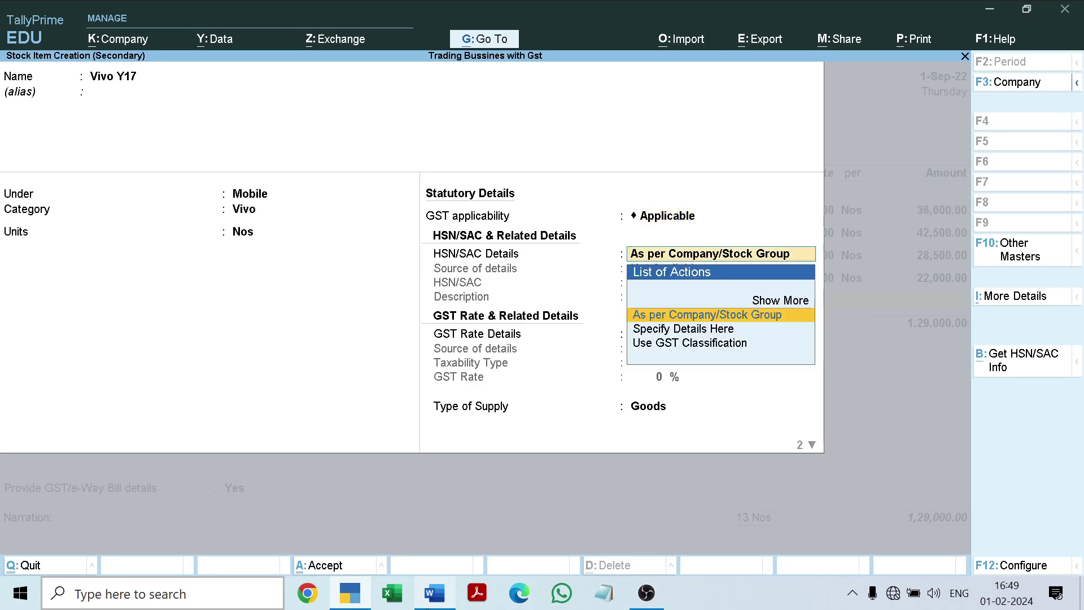
key("Down")
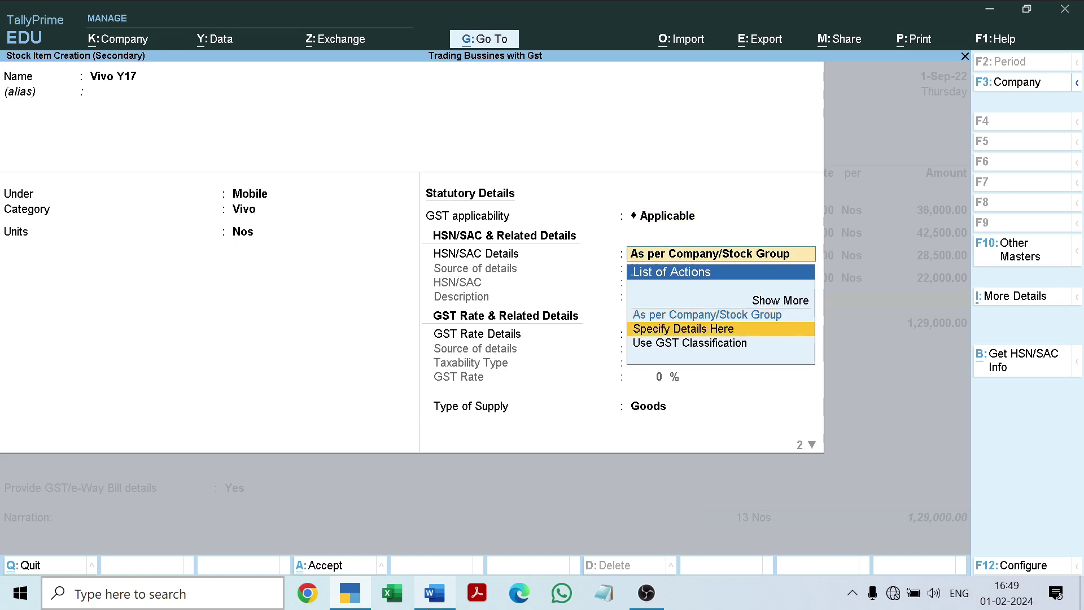
key("Return")
type("8")
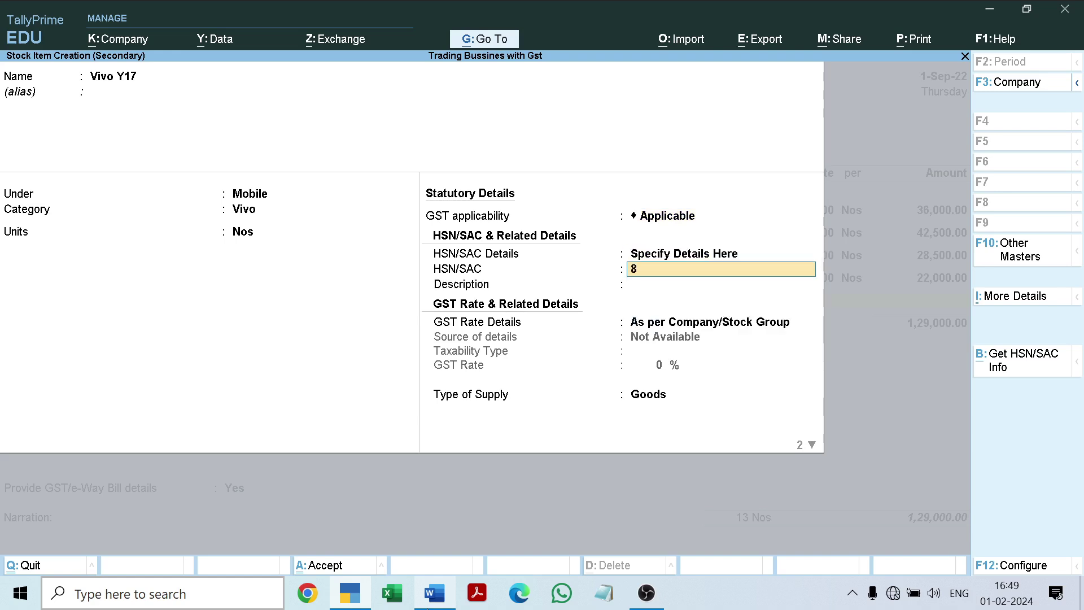
type("517")
key("Return")
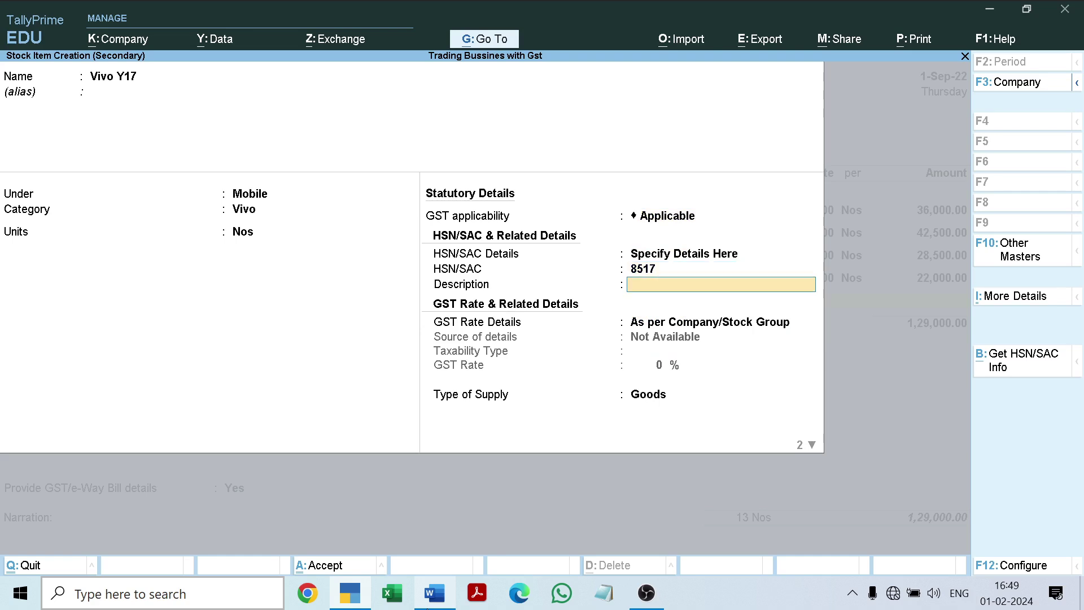
type("Mobile")
key("Return")
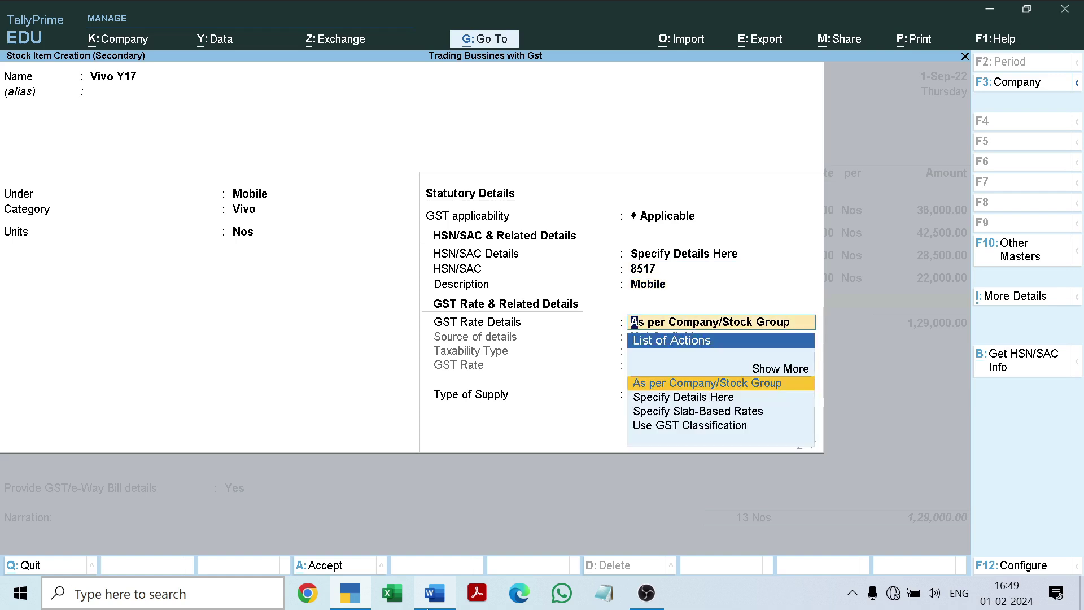
Step: Specify a taxable GST rate of 18% for Vivo Y17, keep the remaining defaults and save the stock item
key("Down")
key("Return")
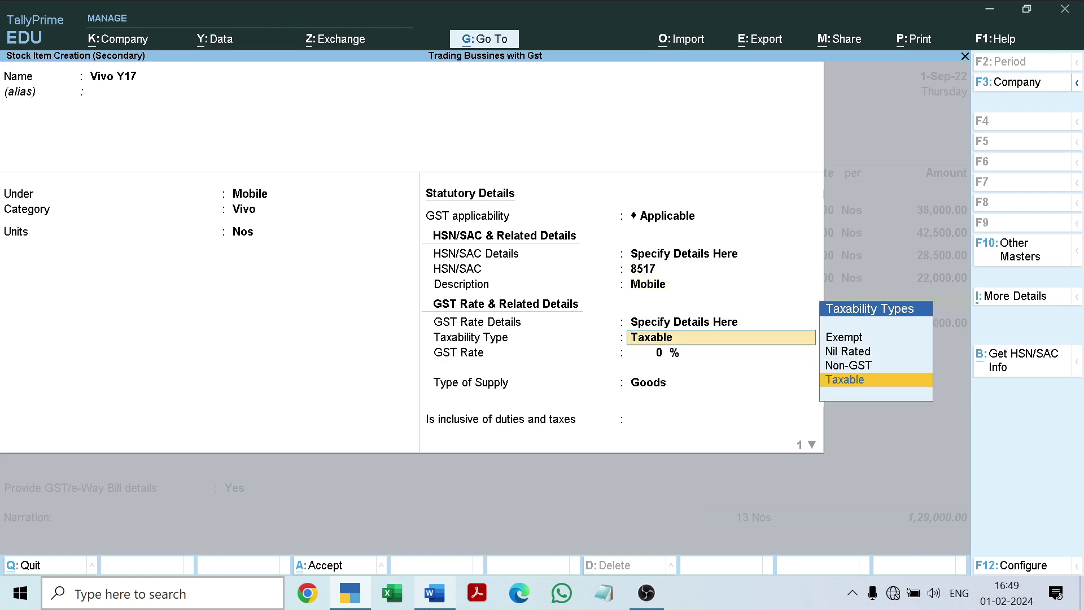
key("Return")
type("18")
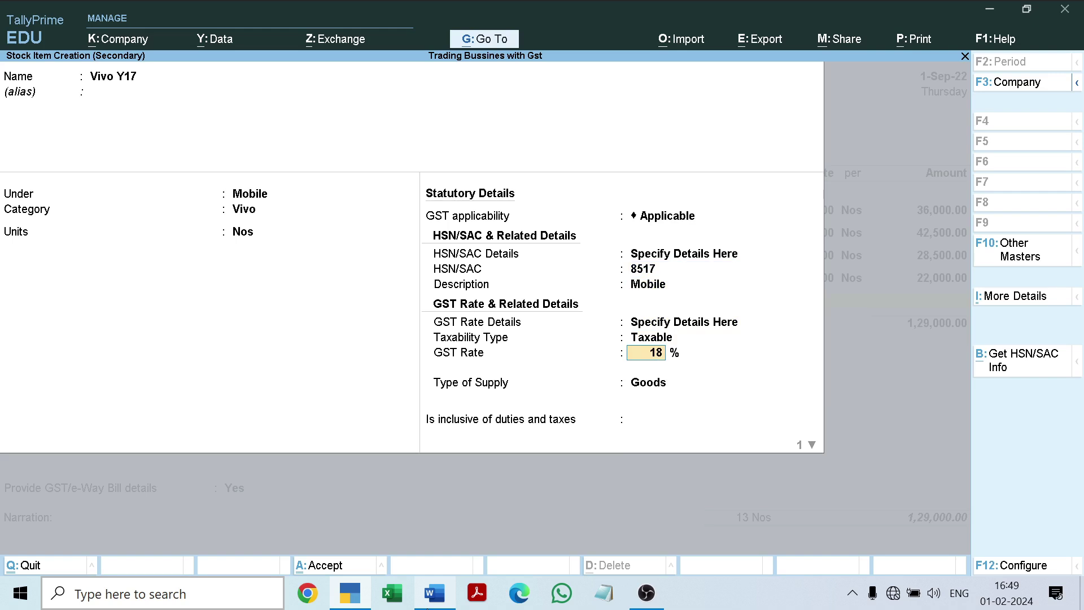
key("Return")
key("Return")
key("Return")
key("Return")
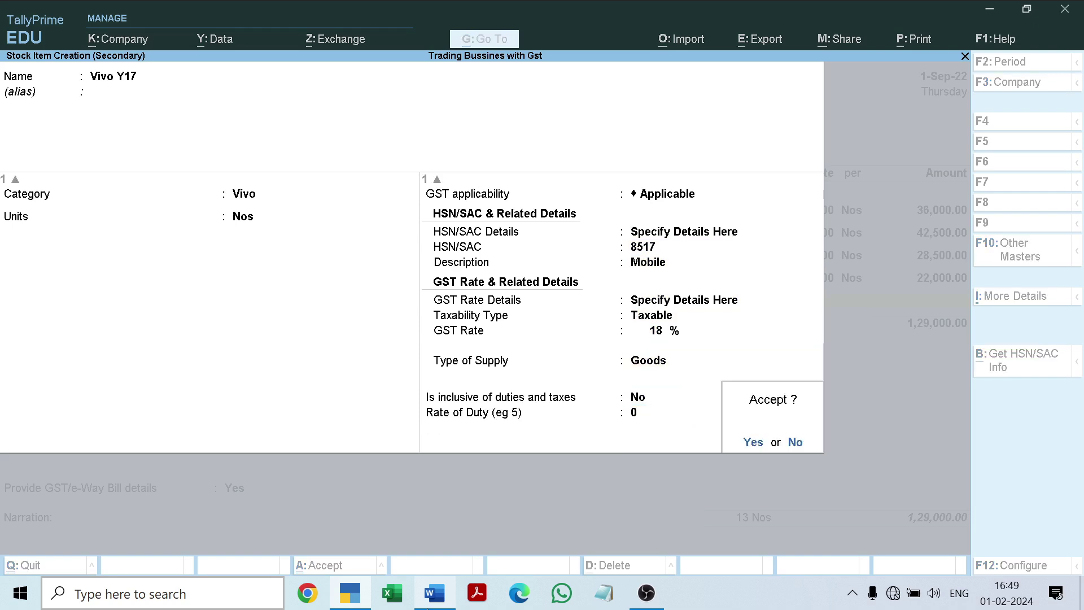
key("Return")
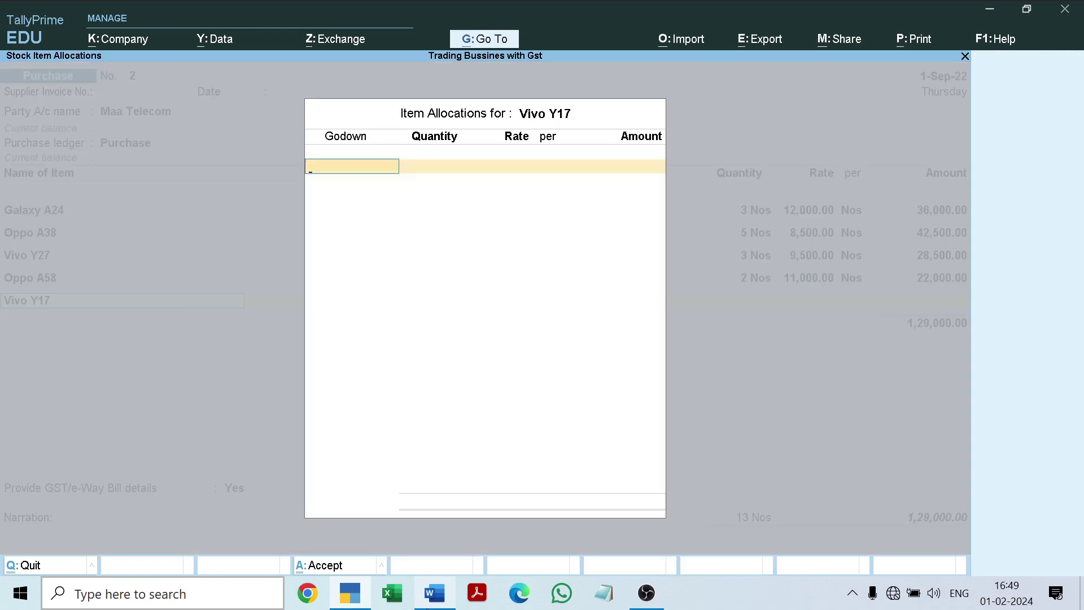
Step: Allocate Vivo Y17 to the Radha Nagar godown with 2 Nos, as given in the Word list
type("Ra")
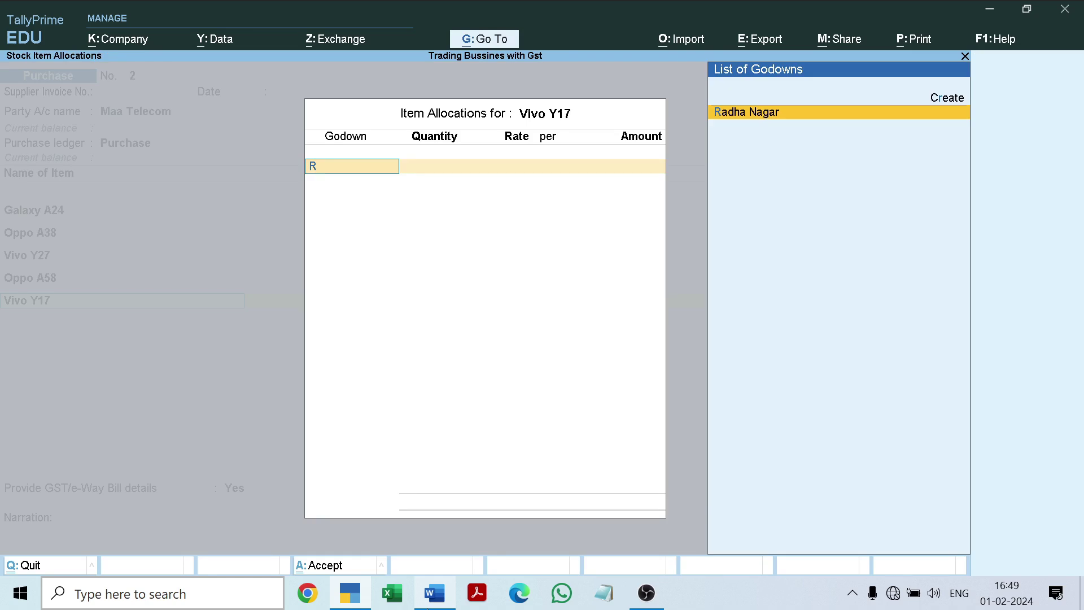
key("Return")
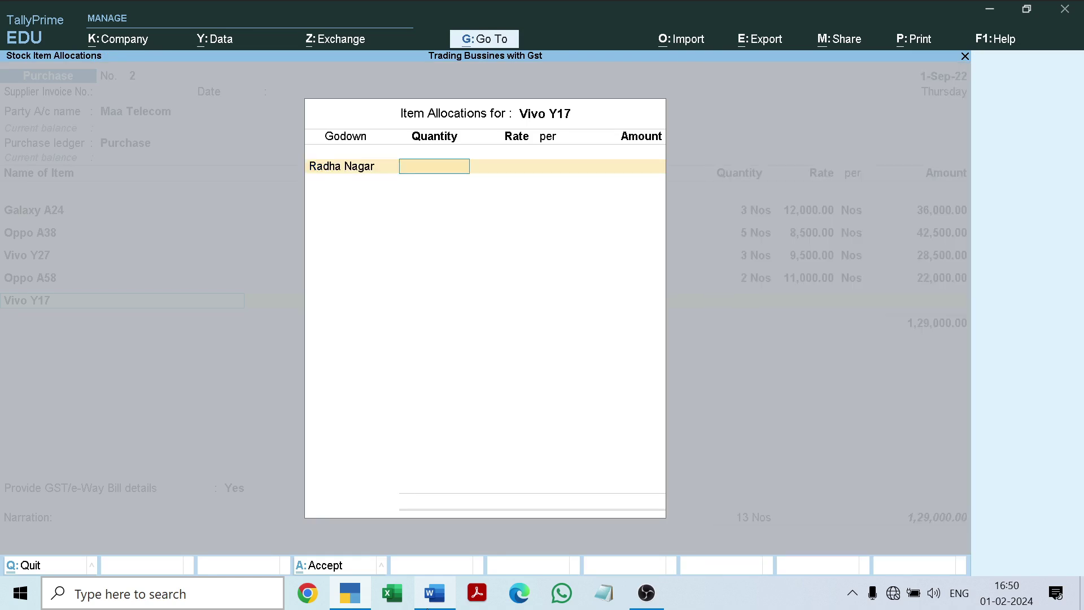
left_click(436, 599)
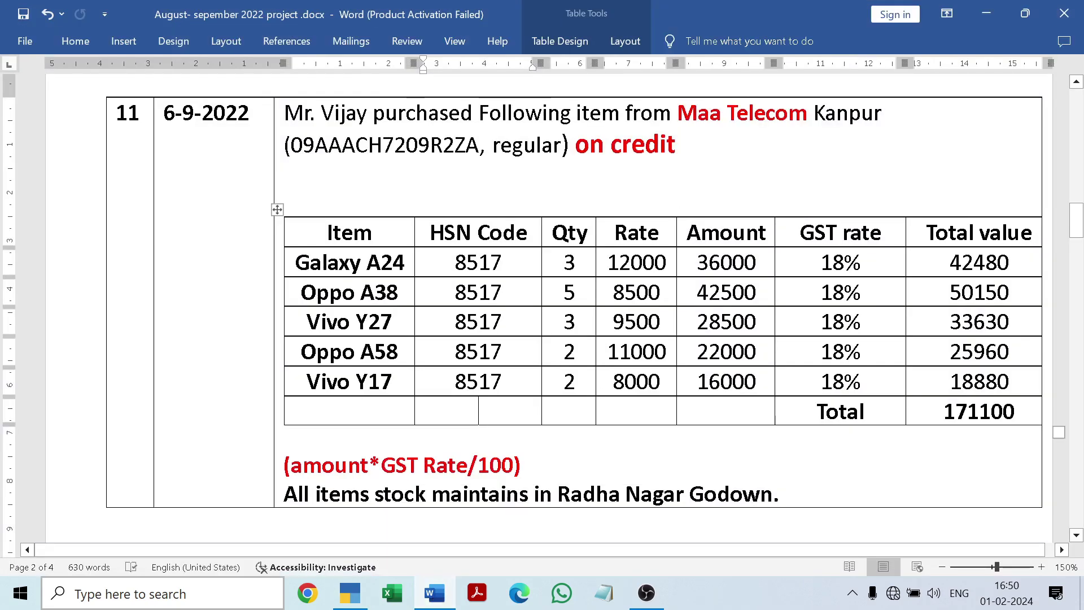
left_click(434, 599)
type("2")
key("Return")
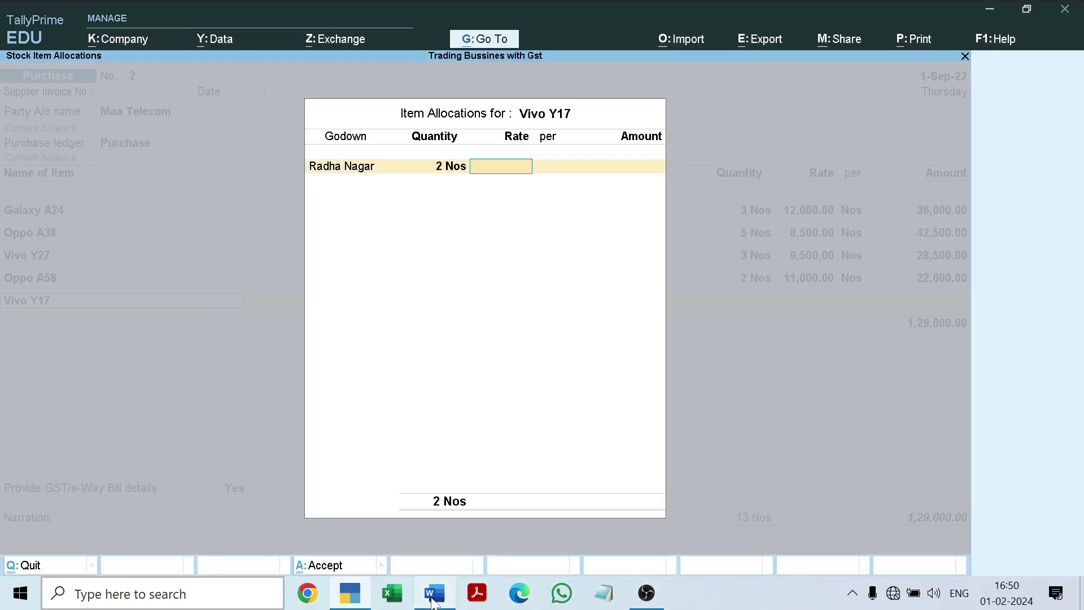
Step: Set Vivo Y17's rate to 8000 per Nos from the Word list and finish its item allocation
left_click(435, 599)
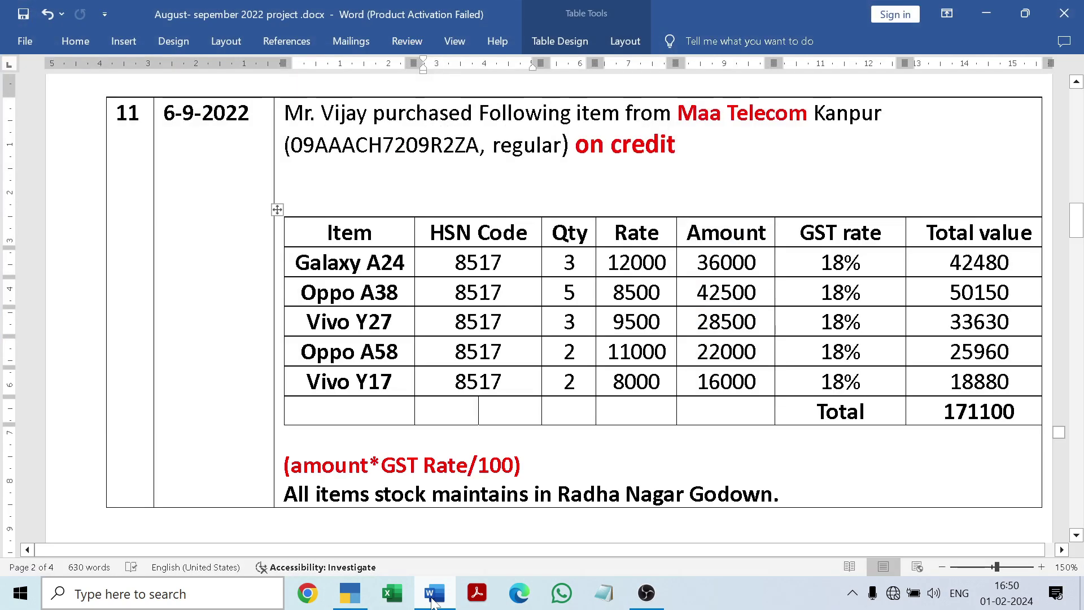
left_click(435, 599)
type("80000")
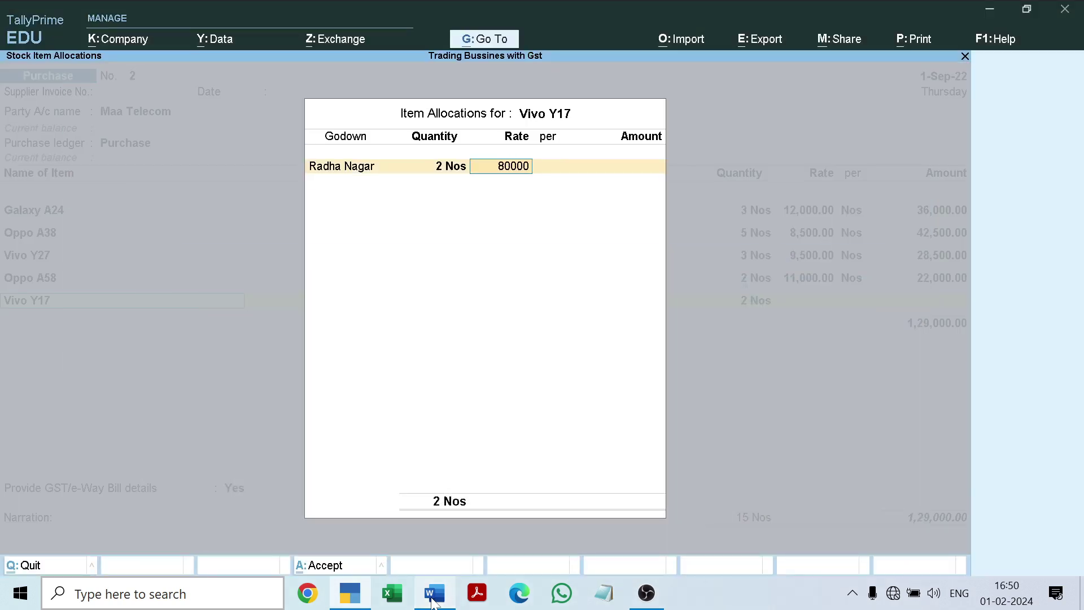
key("BackSpace")
key("Return")
key("Return")
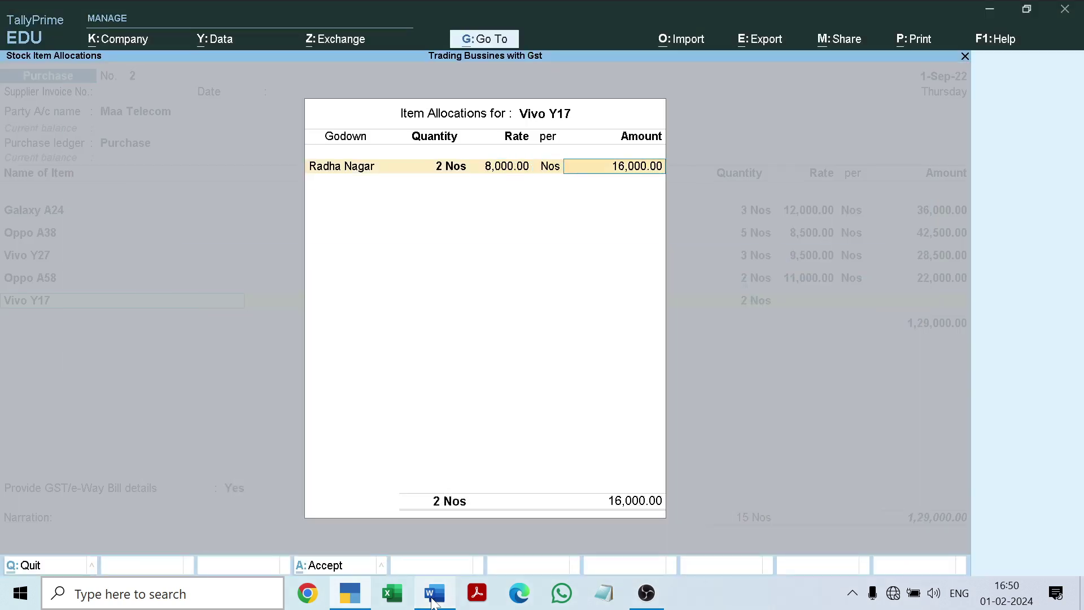
key("Return")
key("Return")
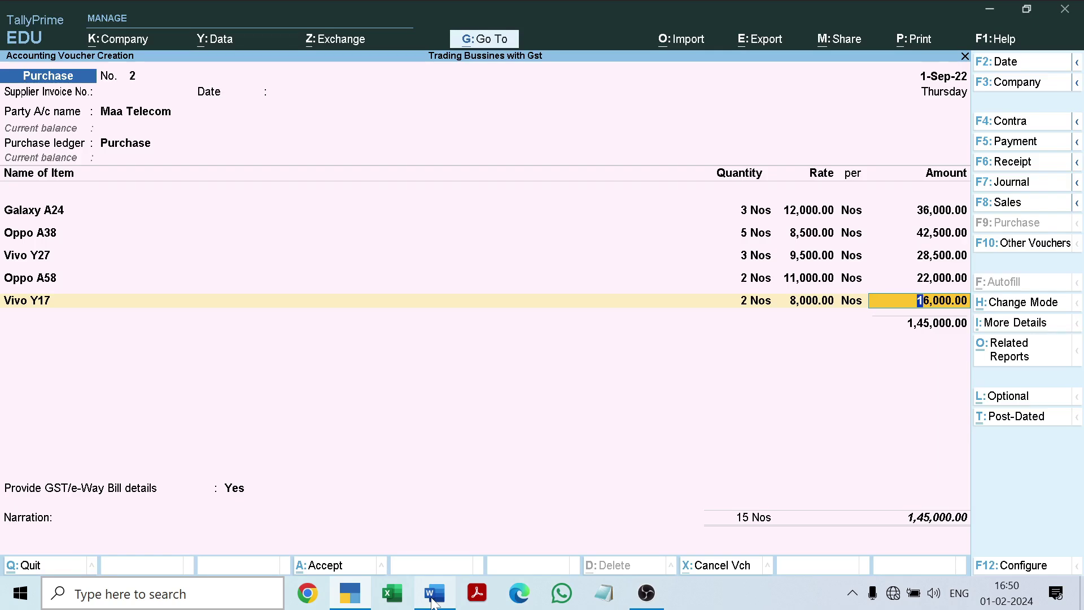
Step: Keep Vivo Y17's amount and leave its GST rate and HSN/SAC details As per Masters/Company
key("Return")
key("Return")
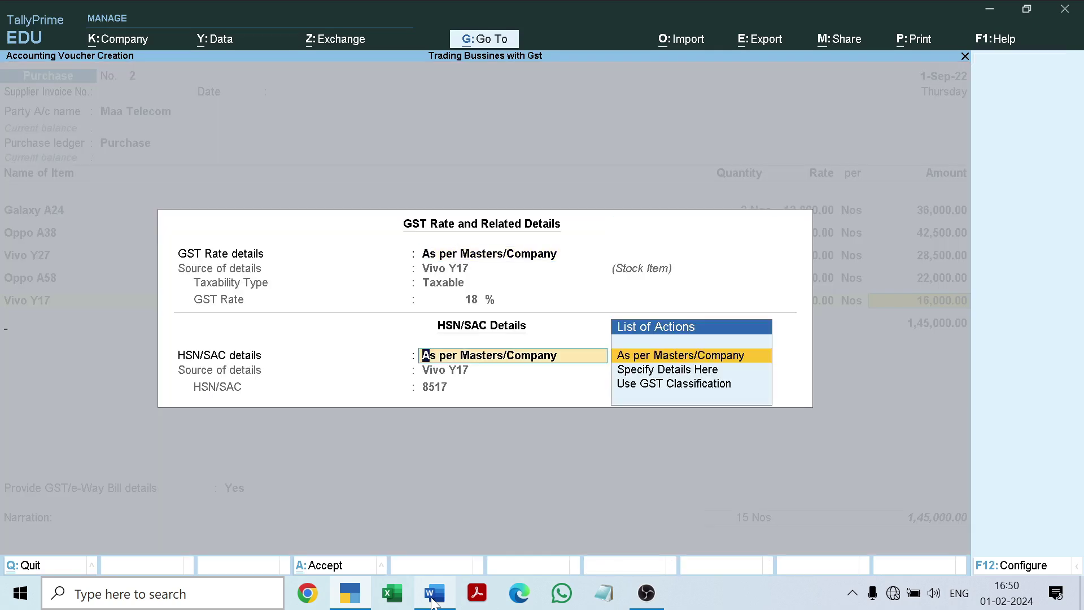
key("Return")
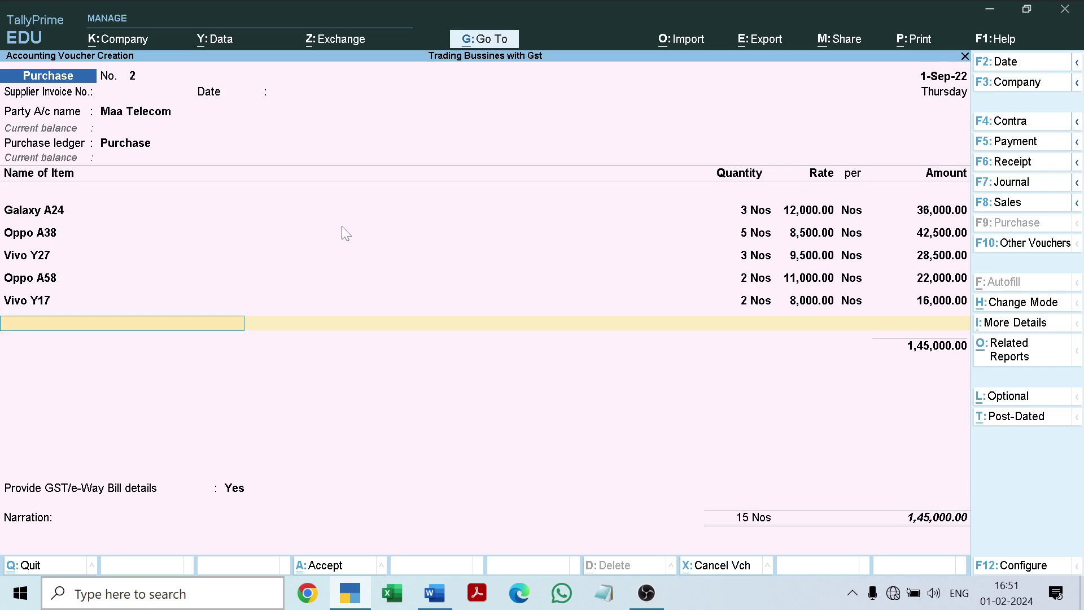
Step: End the item list, set Provide GST/e-Way Bill details to No, and return to the ledger line below the items
key("Return")
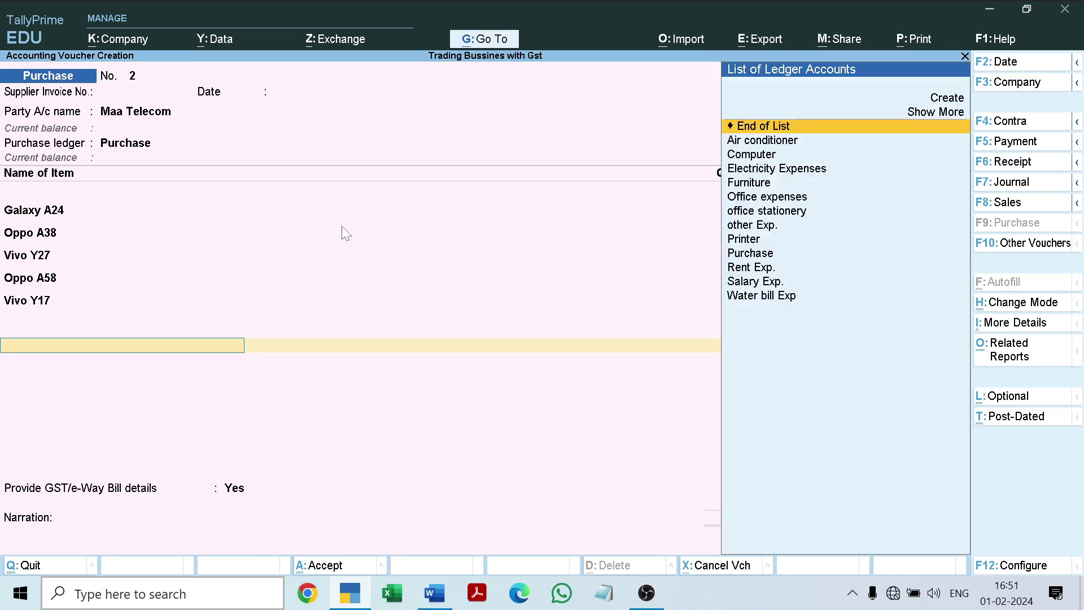
key("Return")
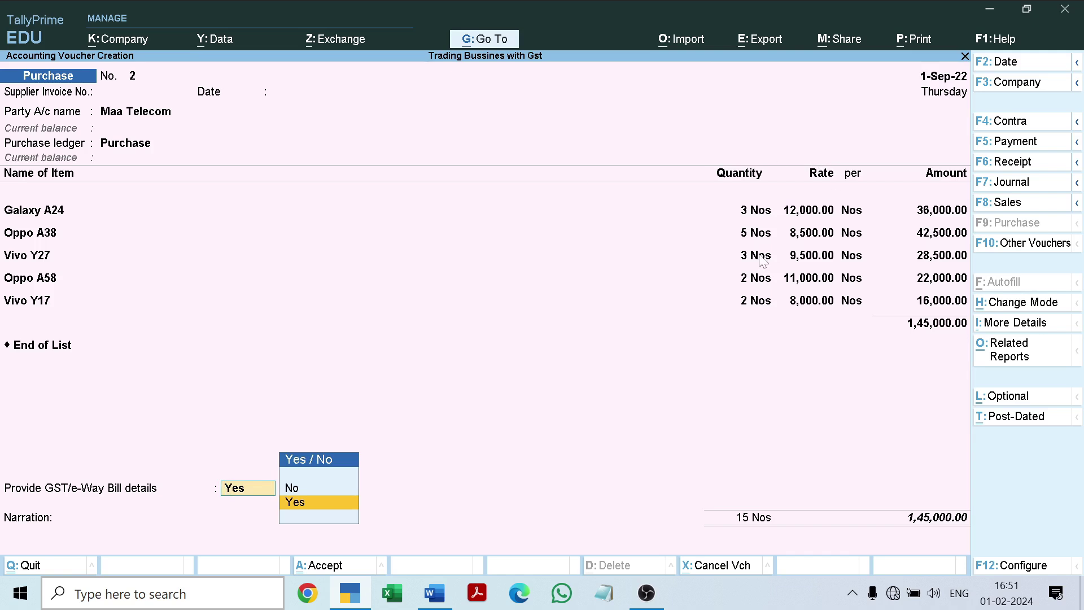
key("Up")
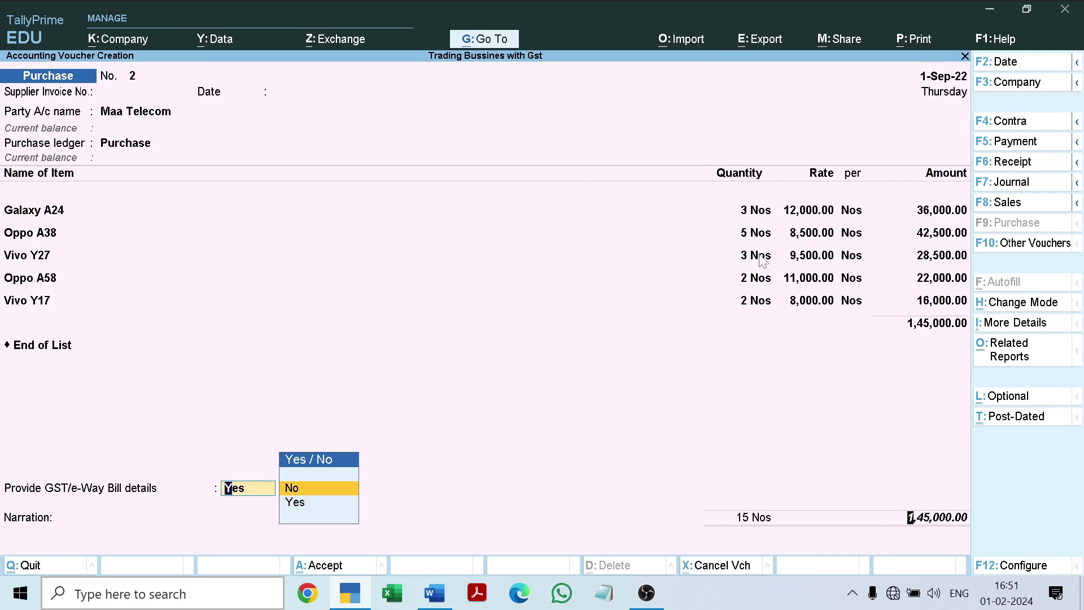
key("Return")
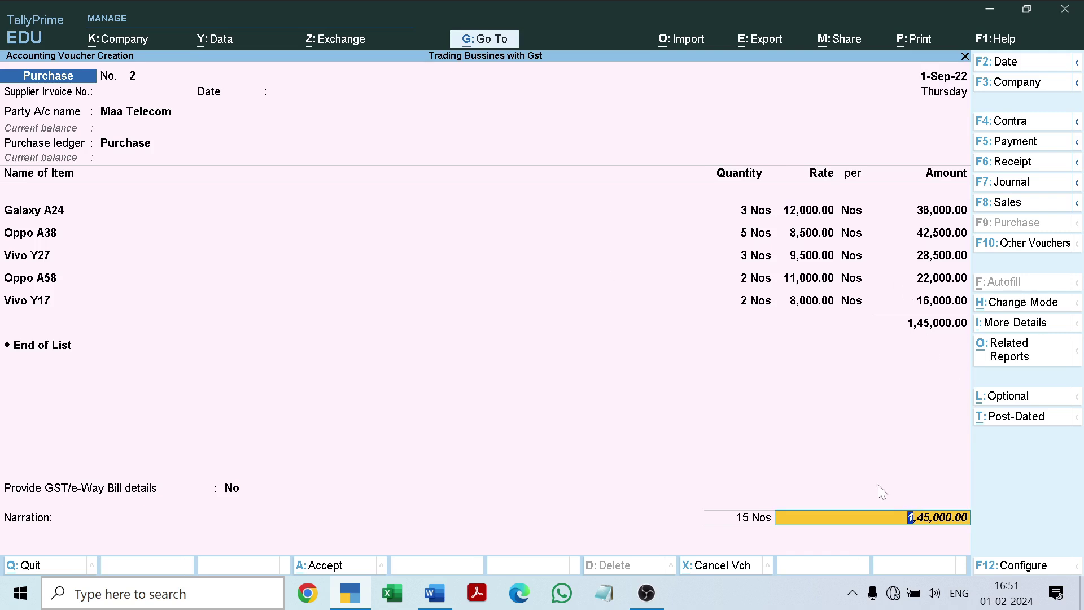
key("Return")
left_click(52, 348)
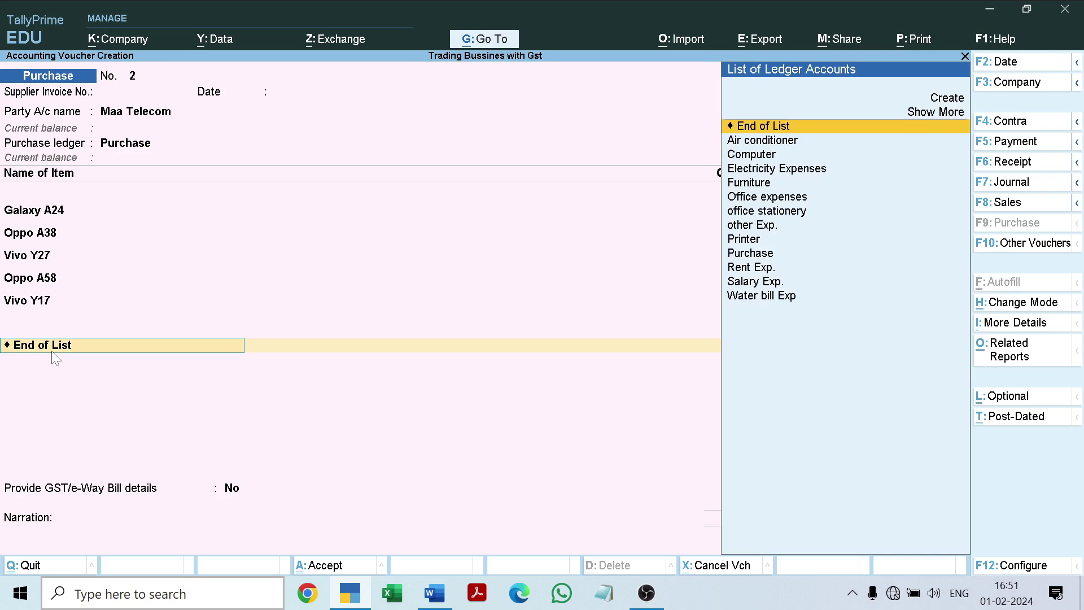
key("BackSpace")
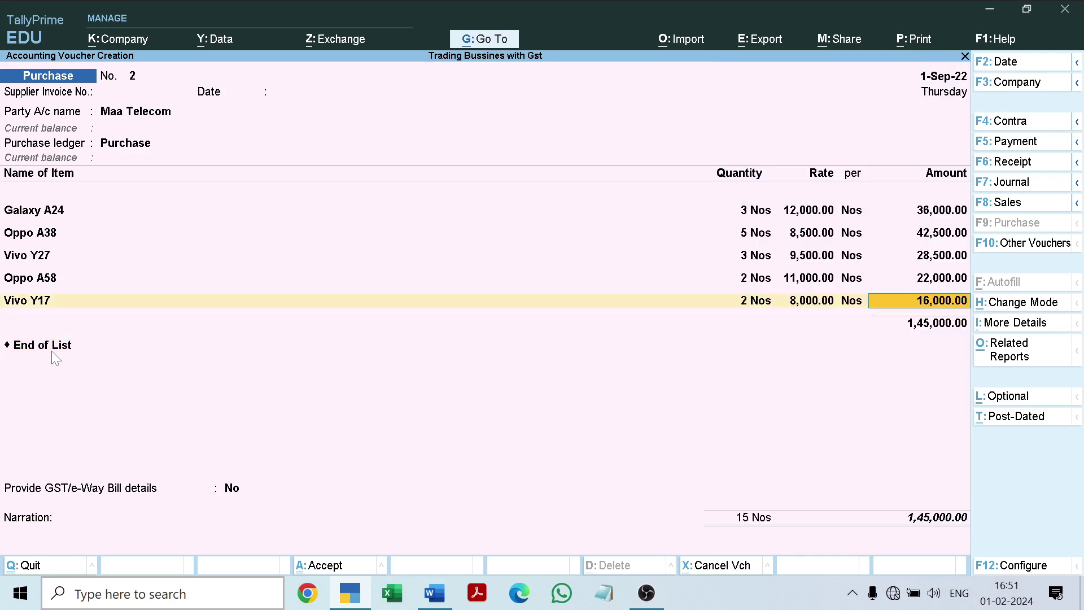
key("Return")
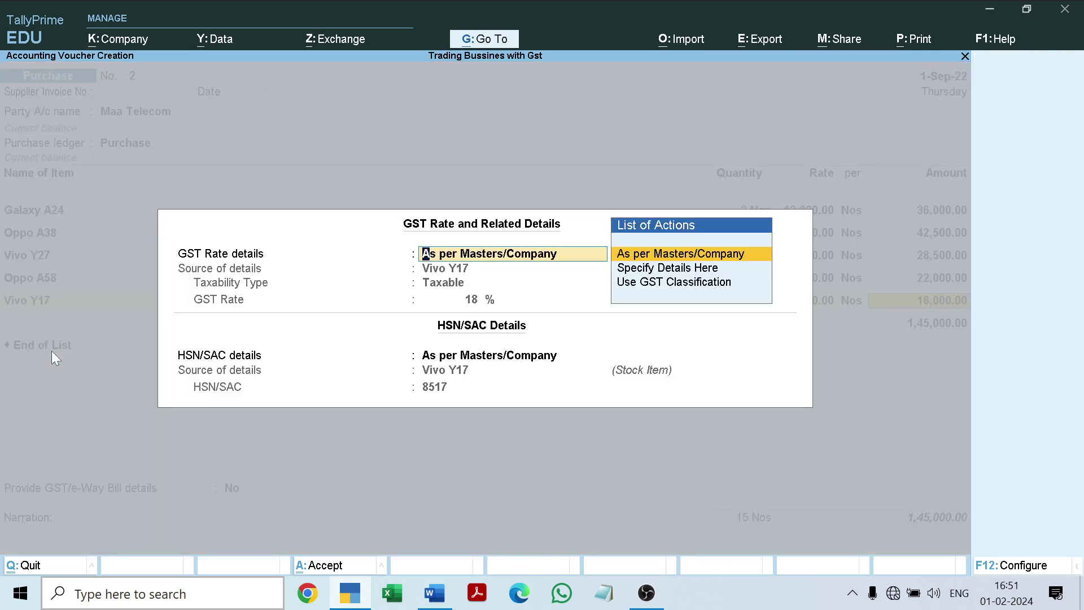
key("Return")
key("Return")
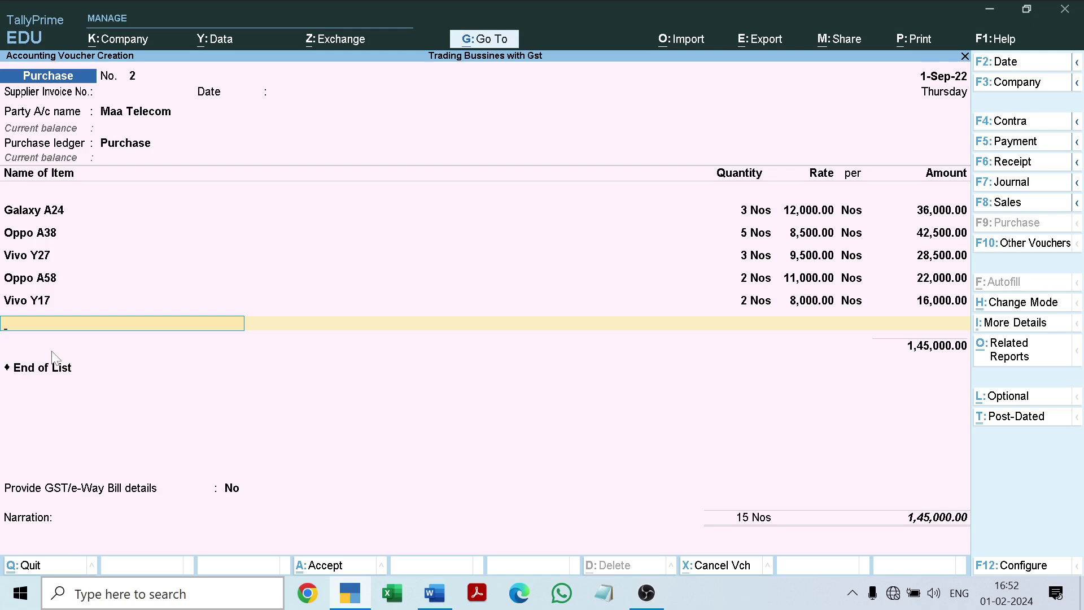
key("Return")
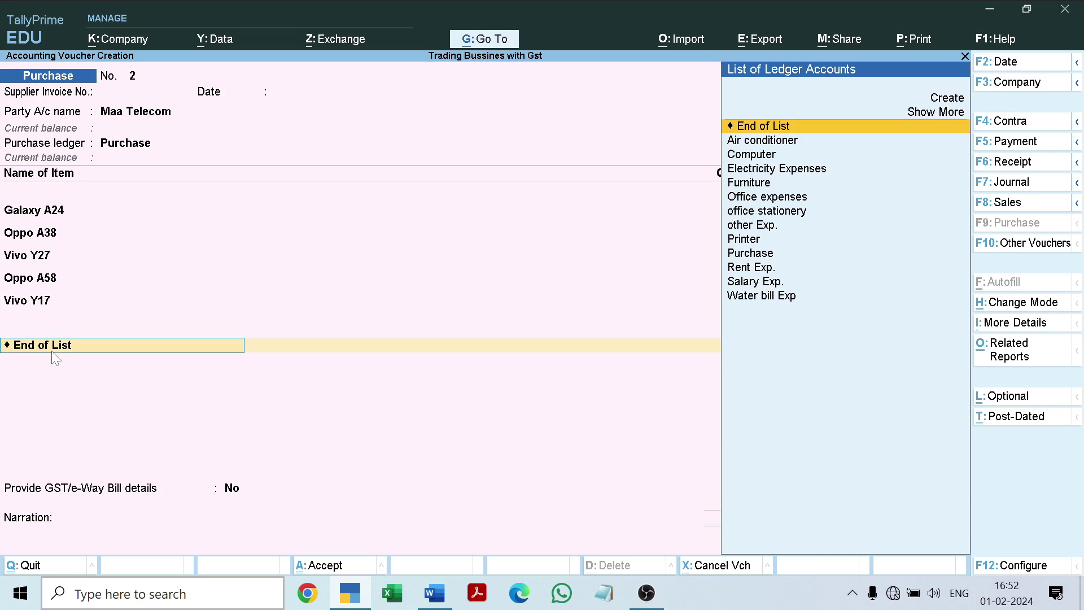
Step: Create a new ledger named CGST from the purchase voucher and place it under Duties & Taxes
key("alt+c")
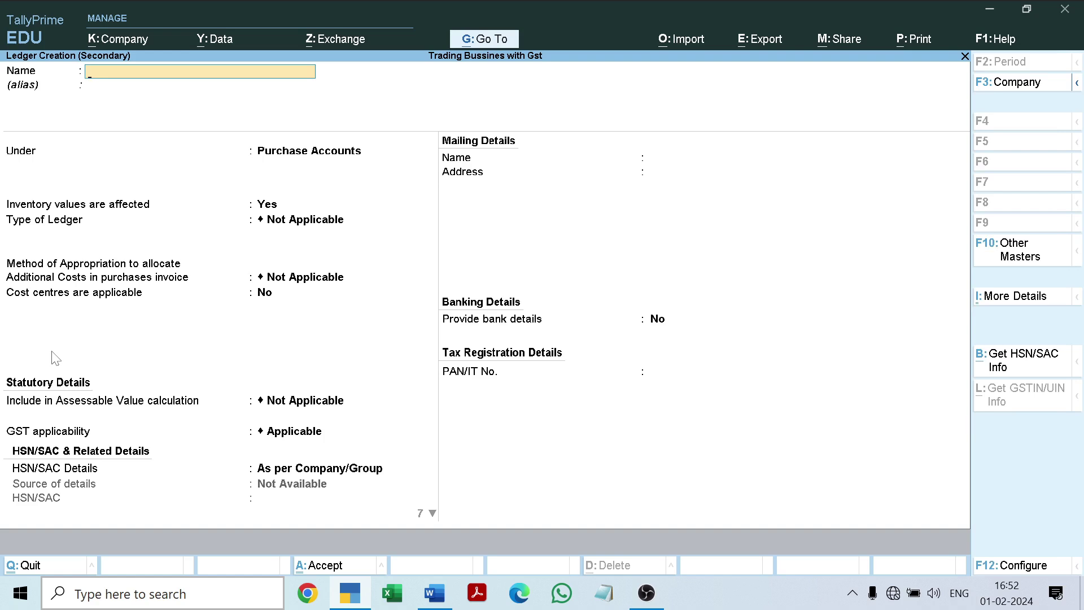
type("CGS")
key("Return")
key("Return")
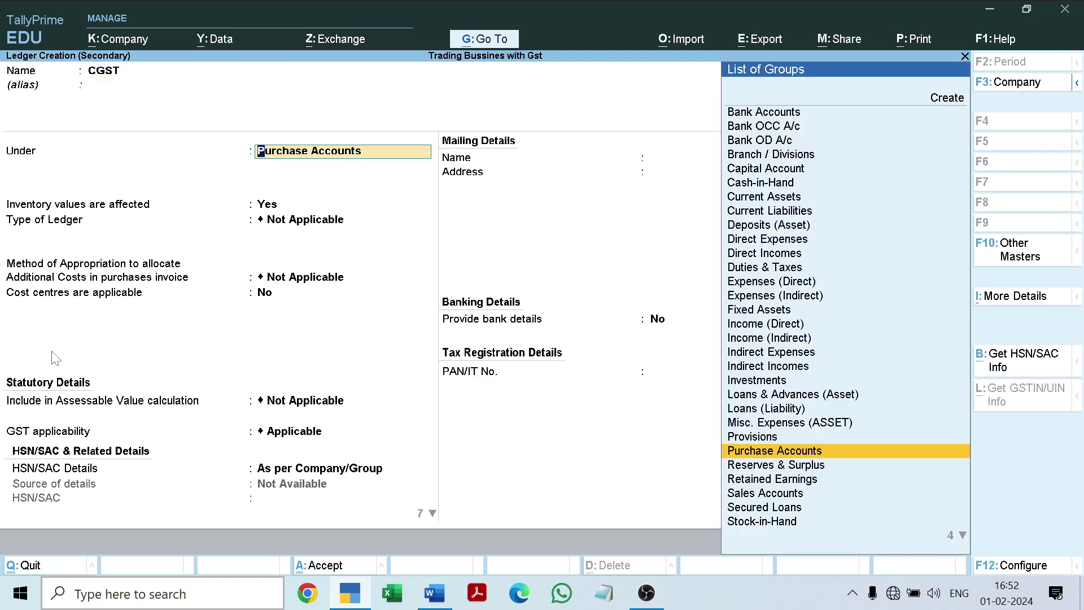
type("Du")
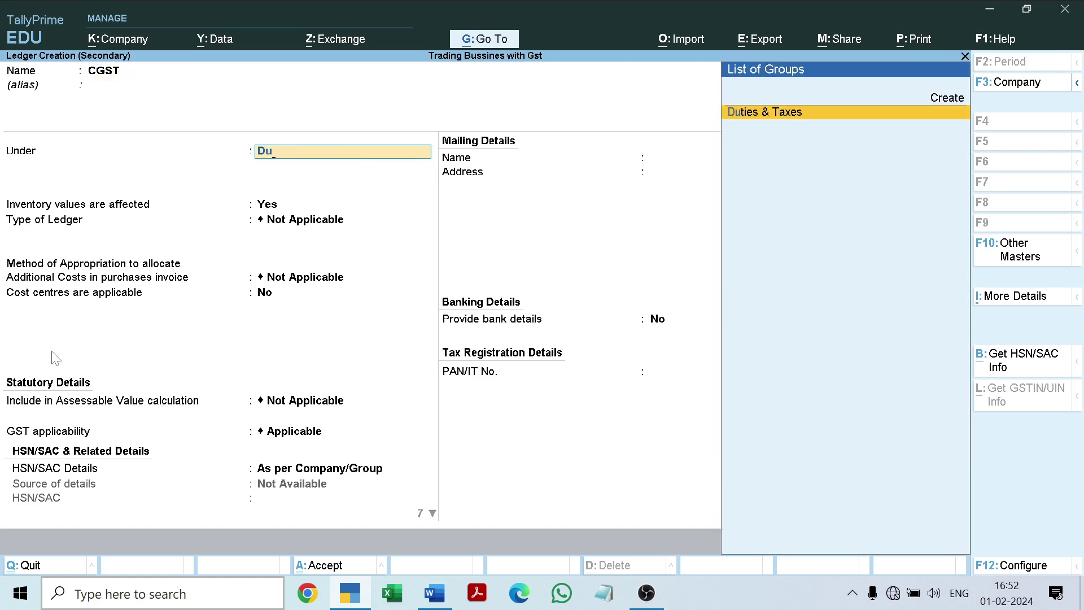
key("Return")
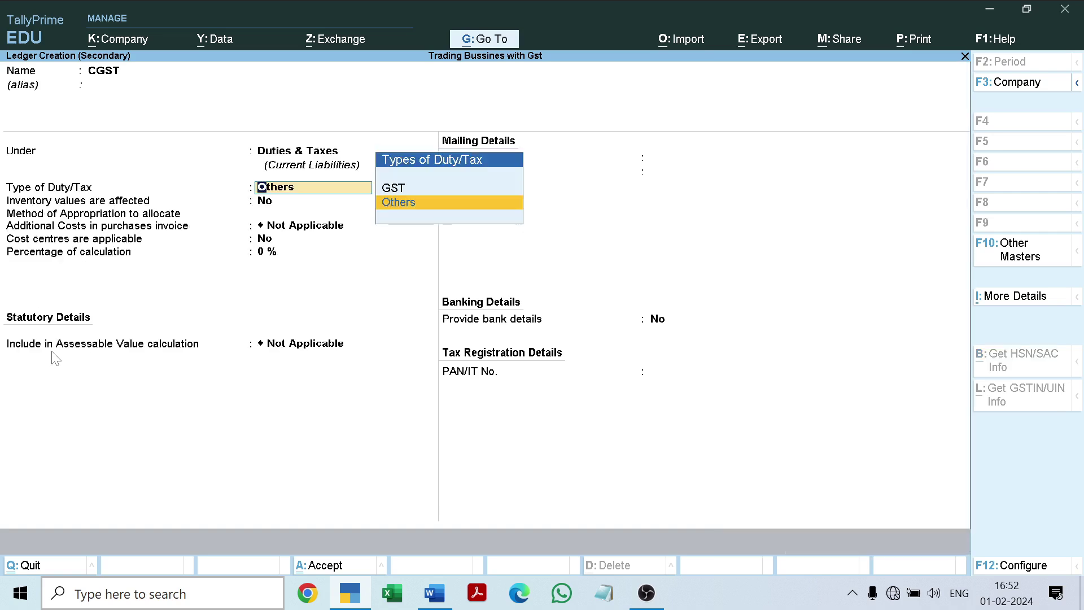
Step: Set CGST's type of duty/tax to GST and tax type to CGST, keeping its additional cost, cost centre and percentage defaults
key("Up")
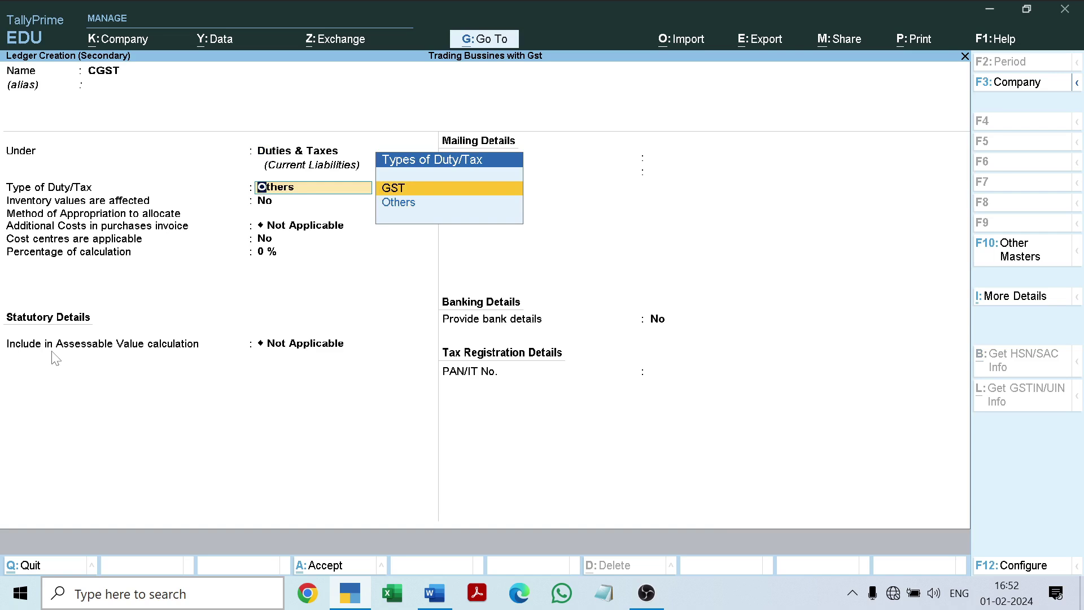
key("Return")
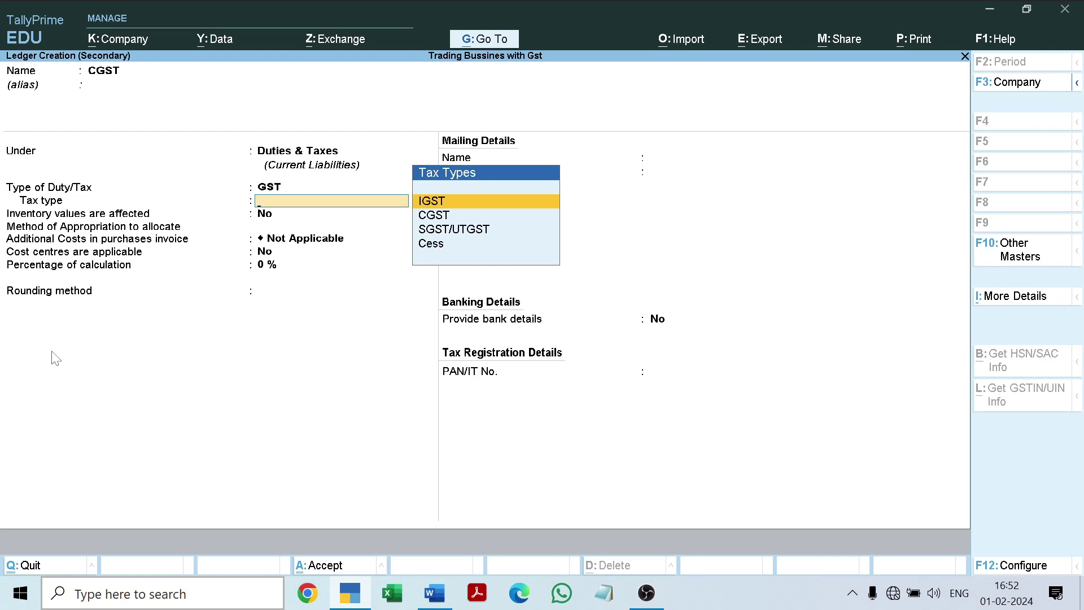
key("Down")
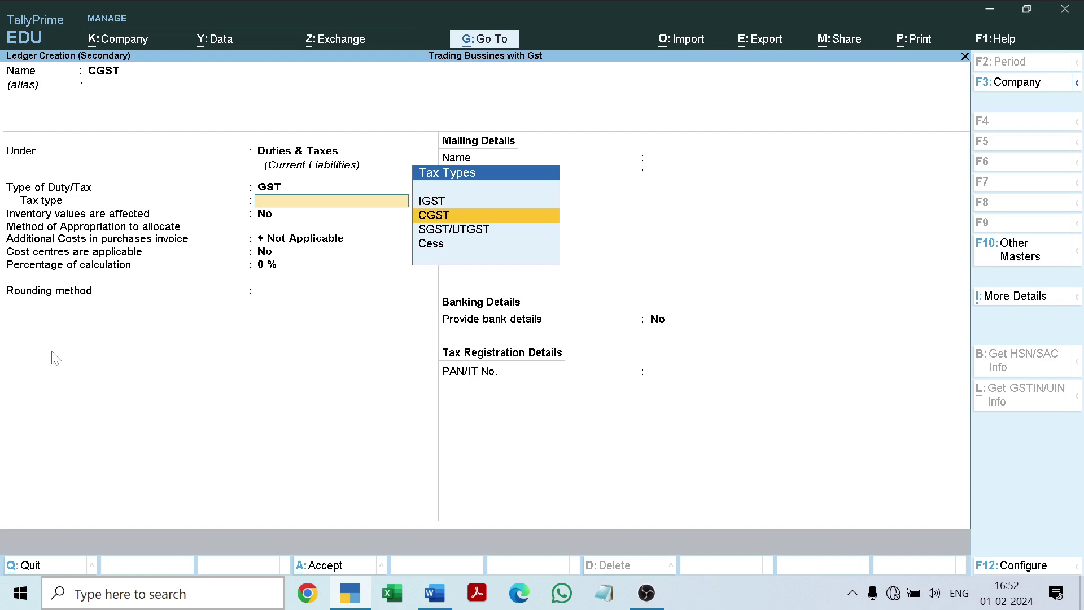
key("Return")
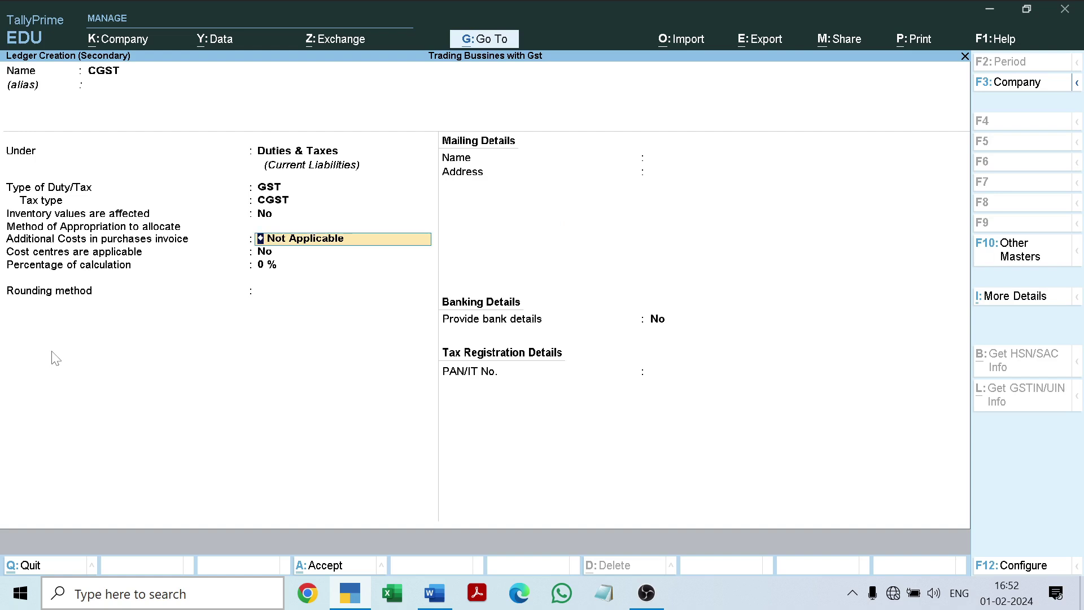
key("Return")
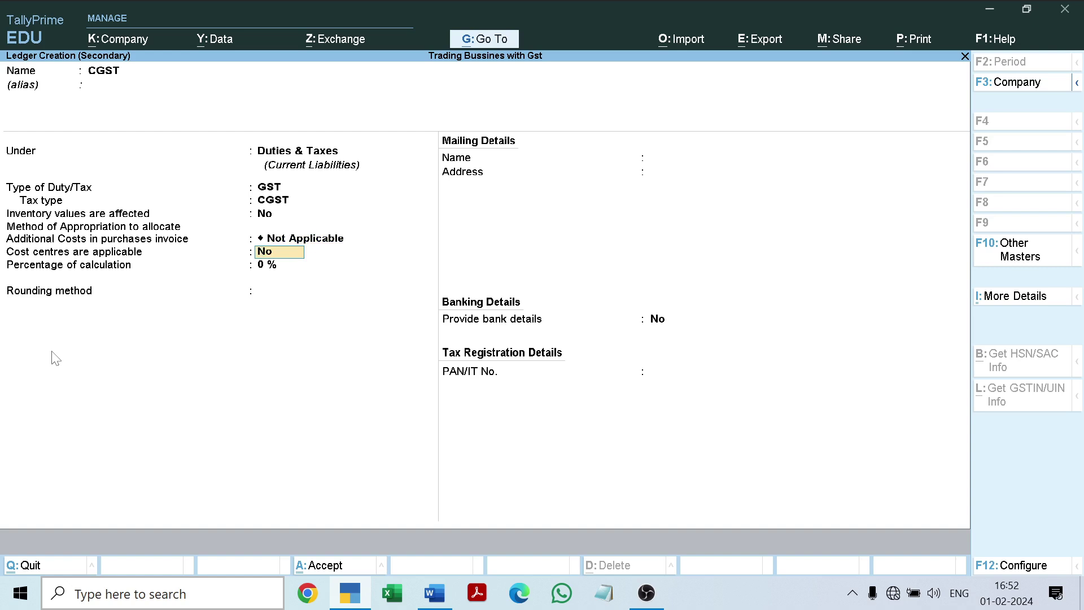
key("Return")
key("Return")
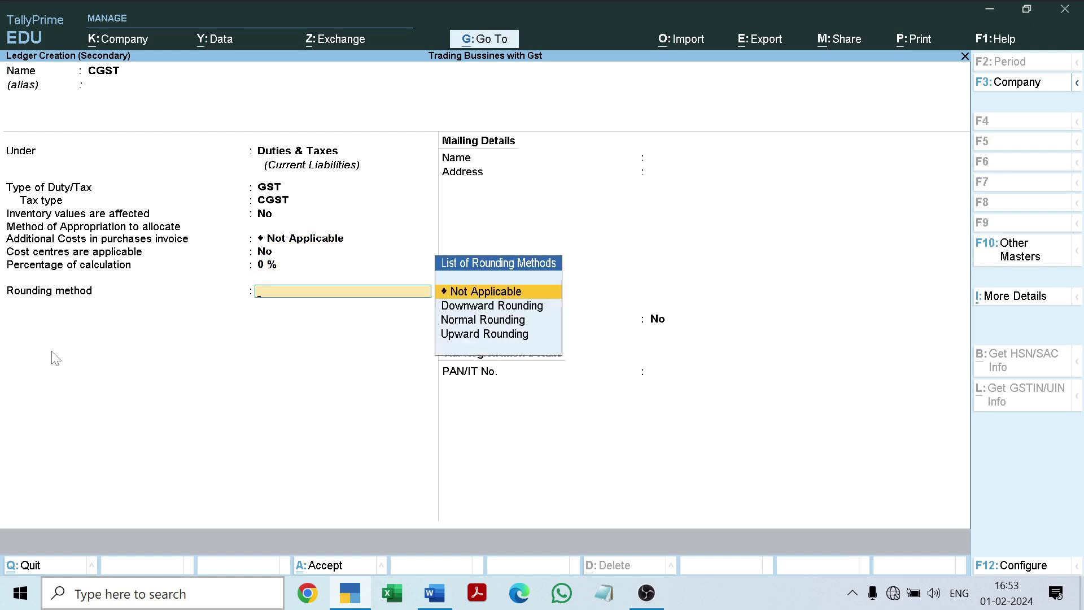
Step: Give the CGST ledger Normal Rounding with limit 0, save it, and accept its calculated amount in the voucher
key("Down")
key("Down")
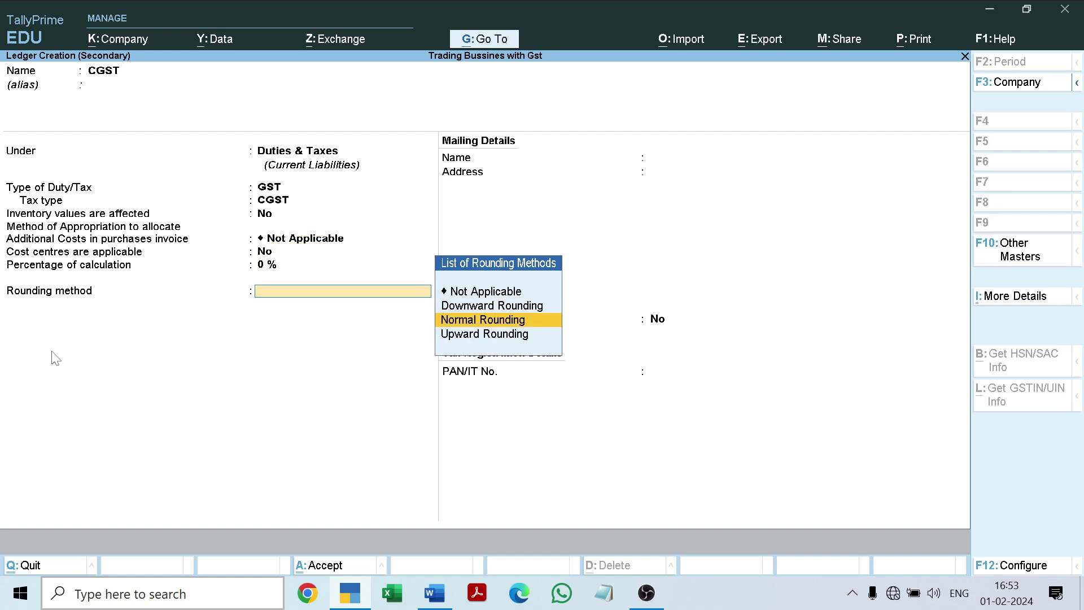
key("Return")
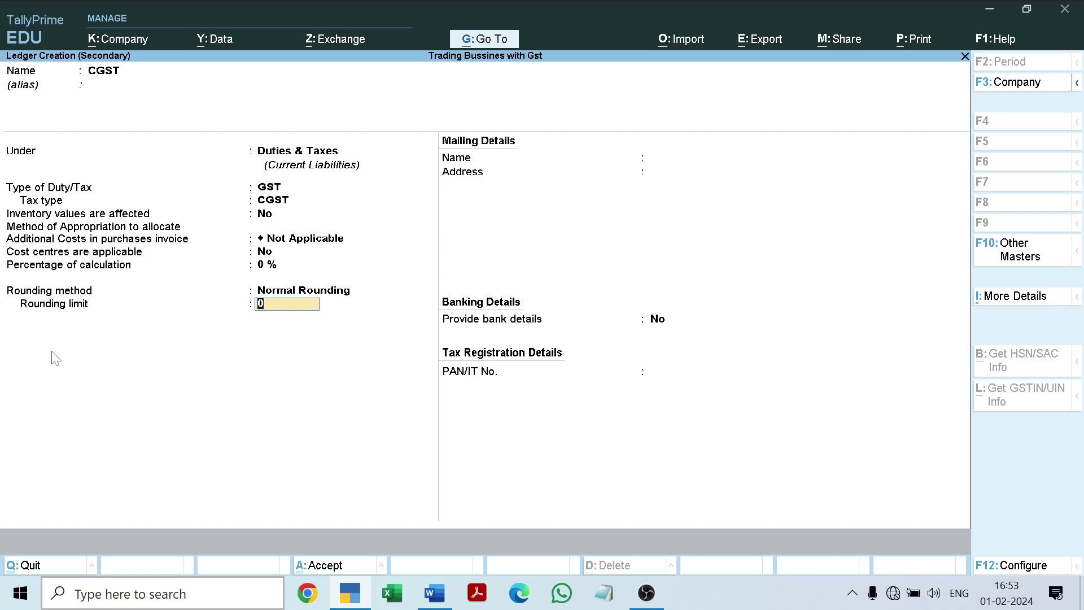
key("Return")
key("Return")
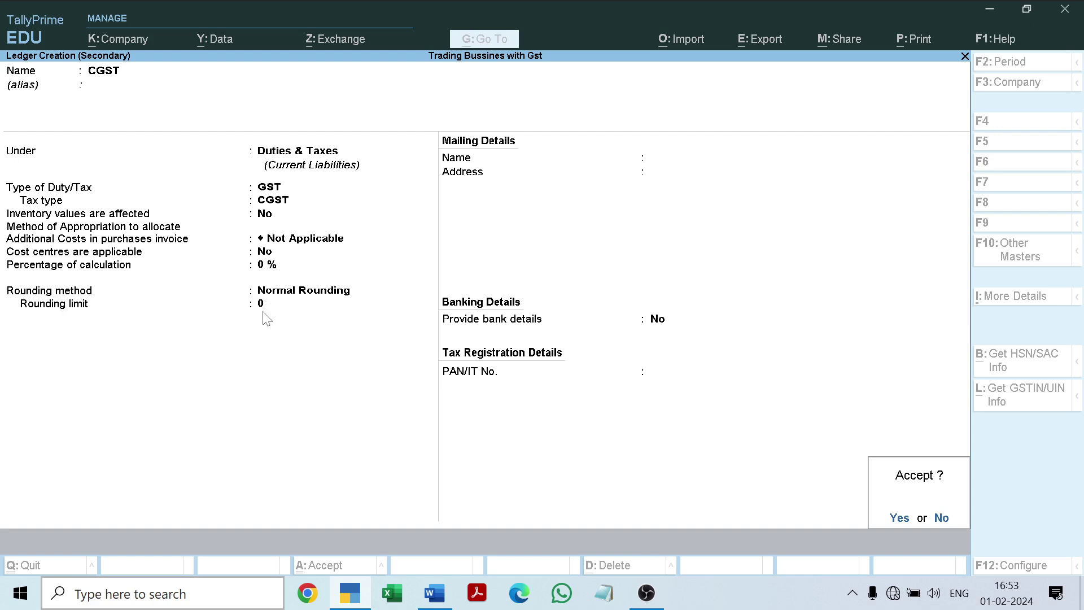
key("Return")
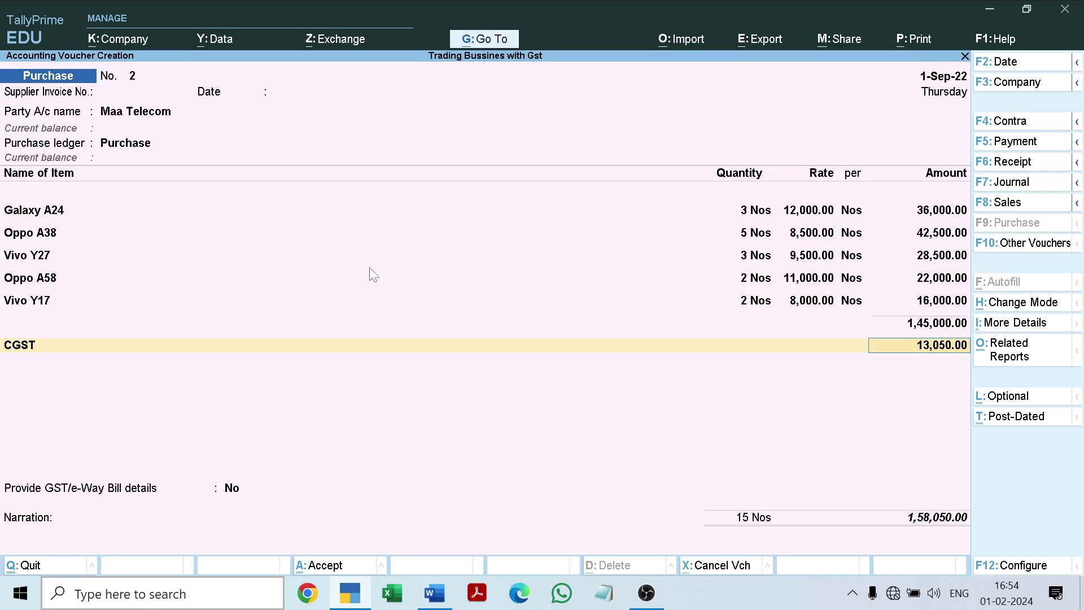
key("Return")
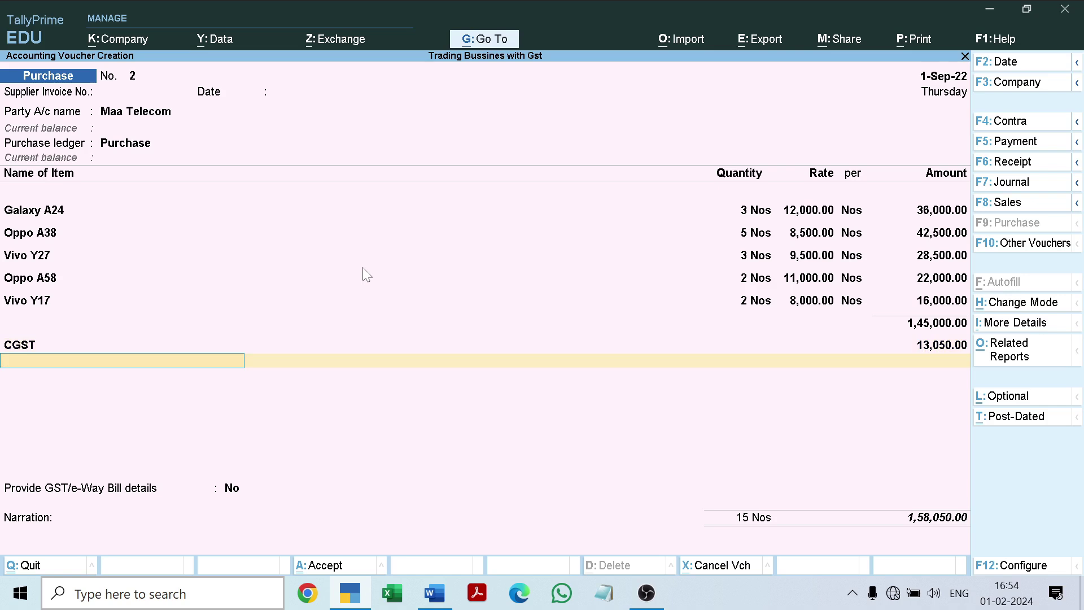
Step: Create a new ledger named SGST from the voucher, under Duties & Taxes with GST as its type of duty/tax
key("alt+c")
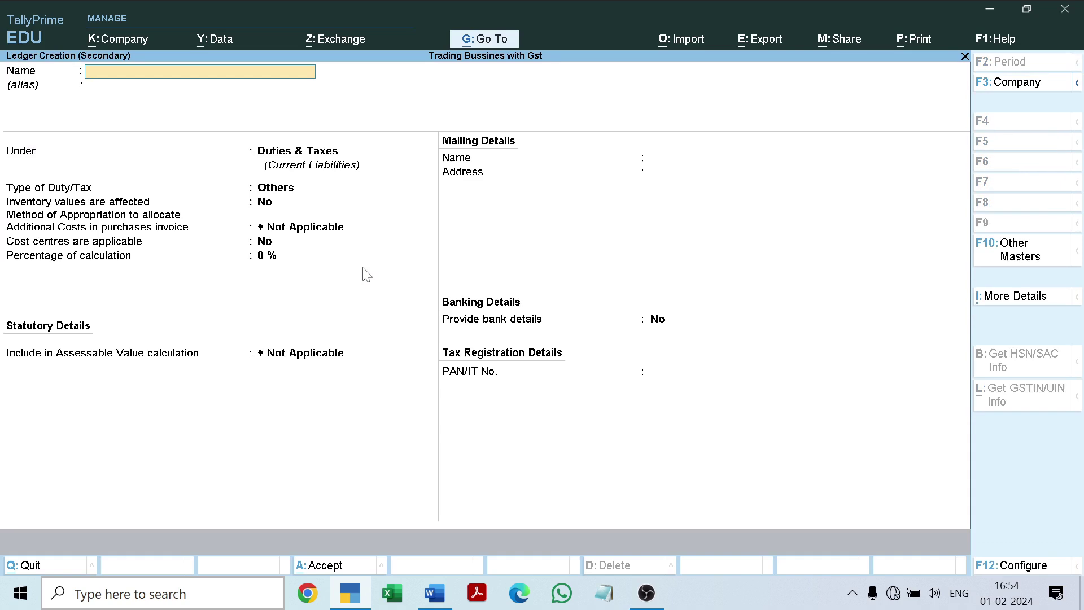
type("SGST")
key("Return")
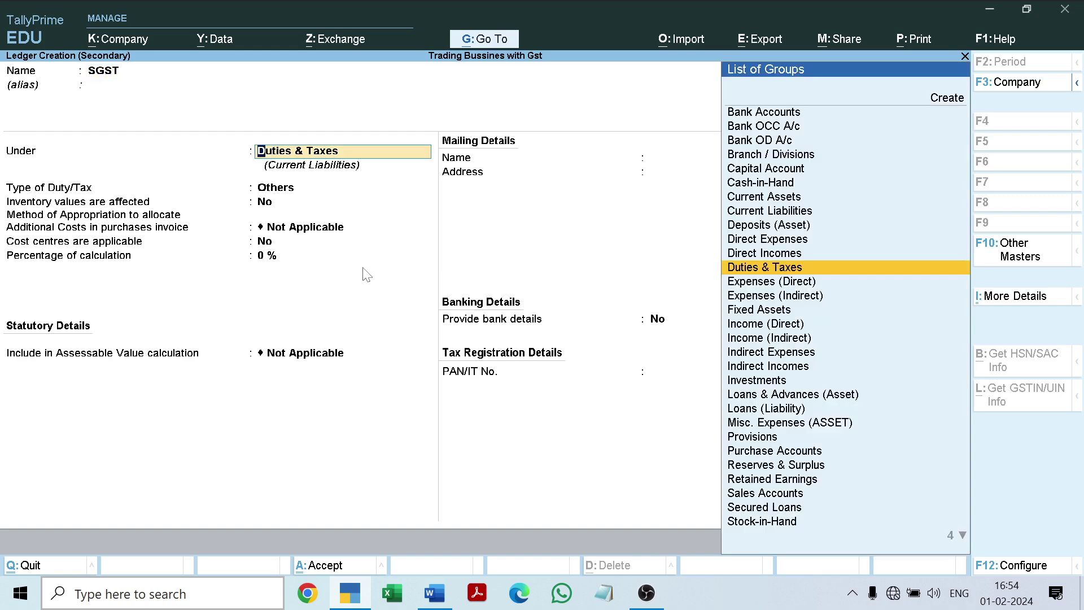
key("Return")
key("Up")
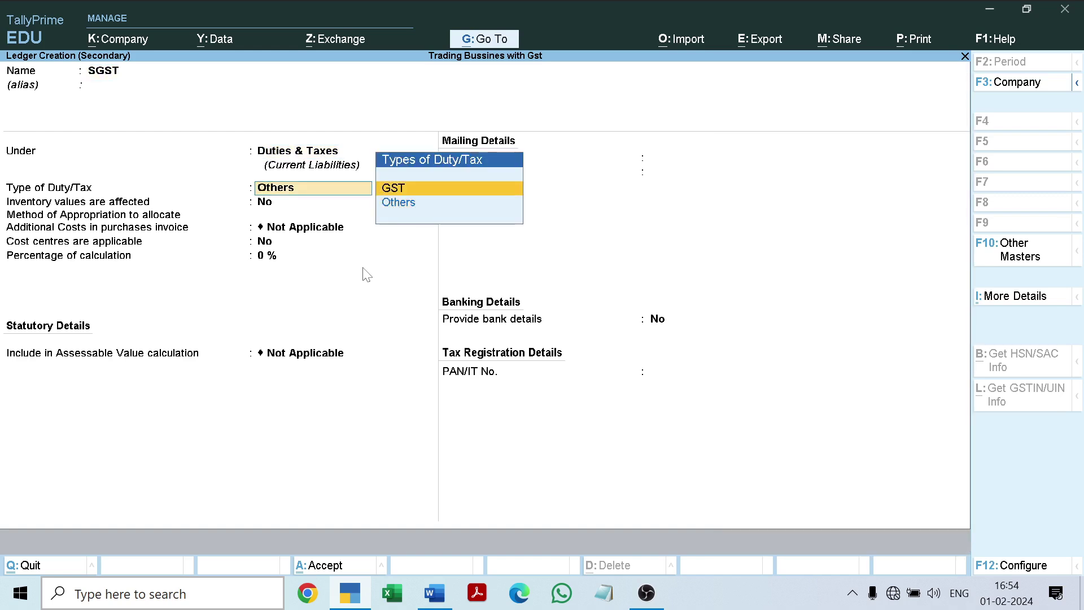
key("Return")
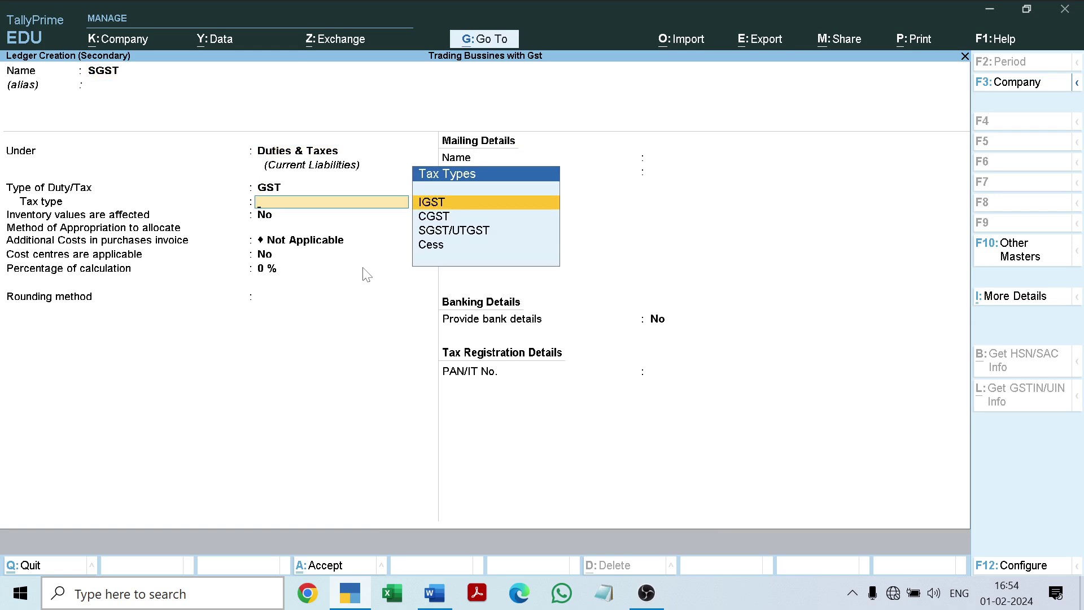
Step: Set the SGST ledger's tax type to SGST/UTGST and keep its additional cost, cost centre and percentage defaults
key("Down")
key("Down")
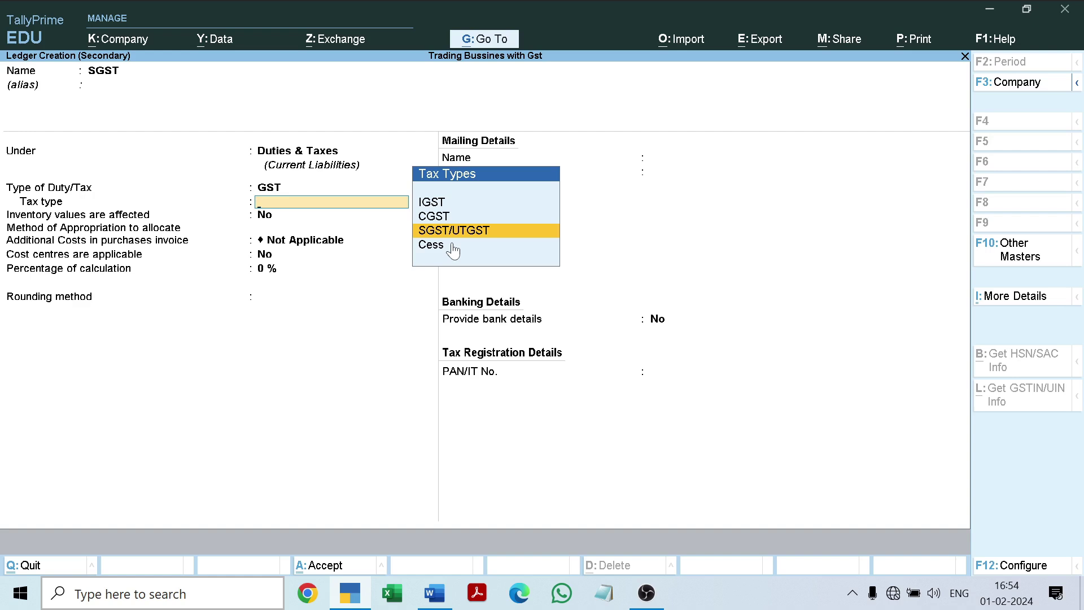
key("Return")
key("Return")
key("Return")
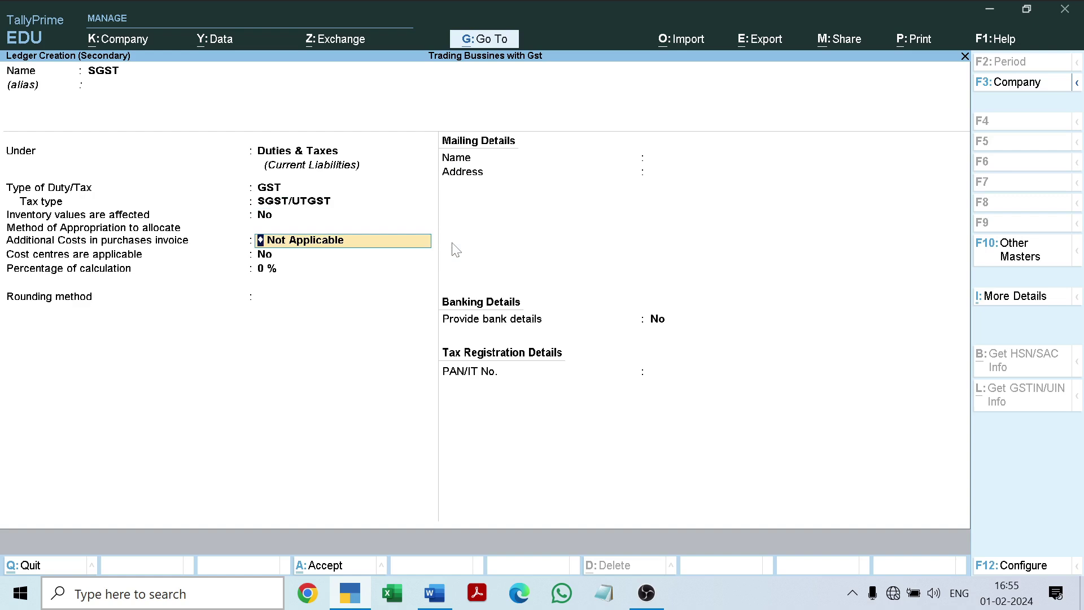
key("Return")
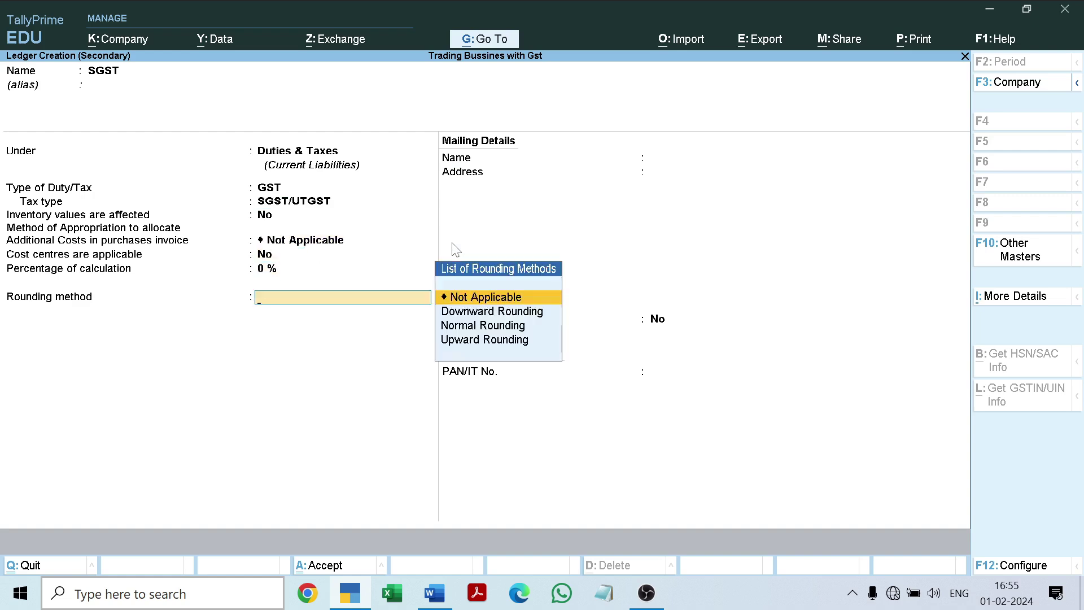
Step: Set SGST's rounding method to Normal Rounding with limit 0 and save the ledger into the purchase voucher
key("Down")
key("Down")
key("Return")
key("Return")
key("Return")
key("Return")
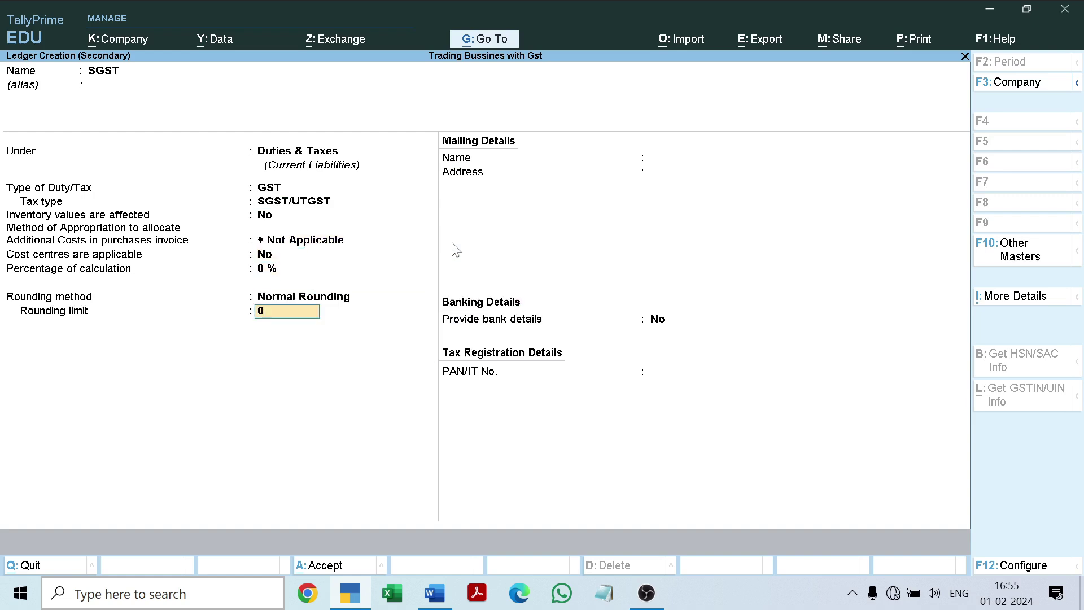
key("Return")
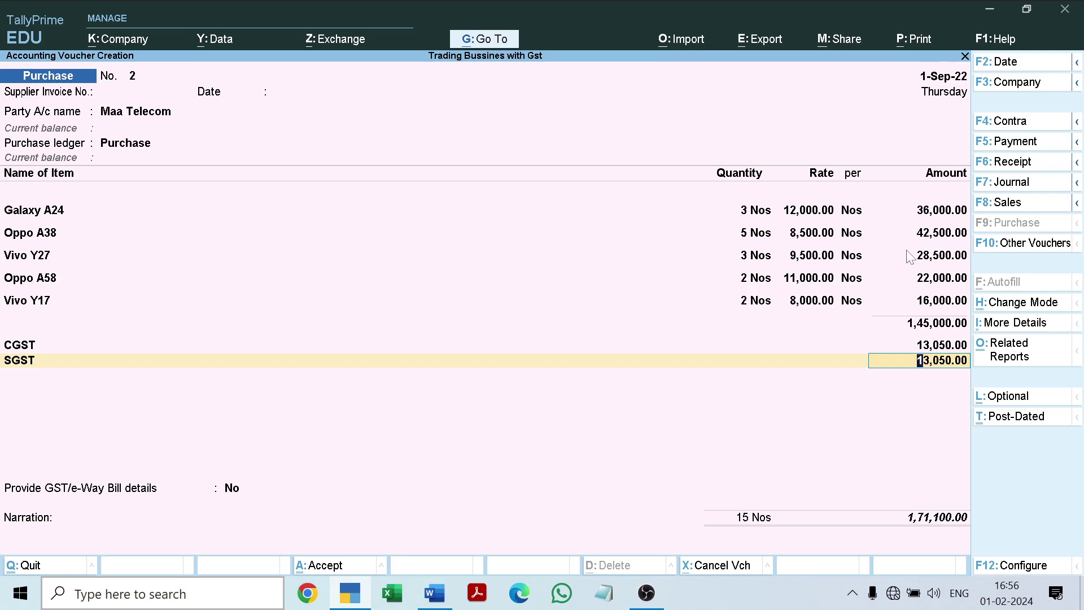
Step: Accept the SGST line, keep Provide GST/e-Way Bill details at No, and check the voucher total against the Word table
key("Return")
key("Return")
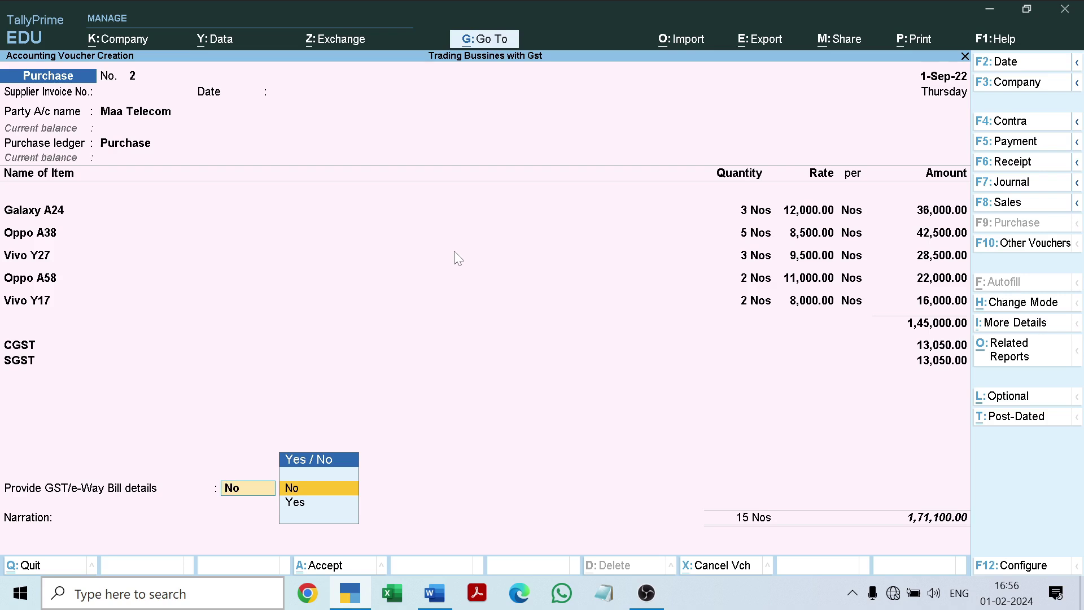
key("Return")
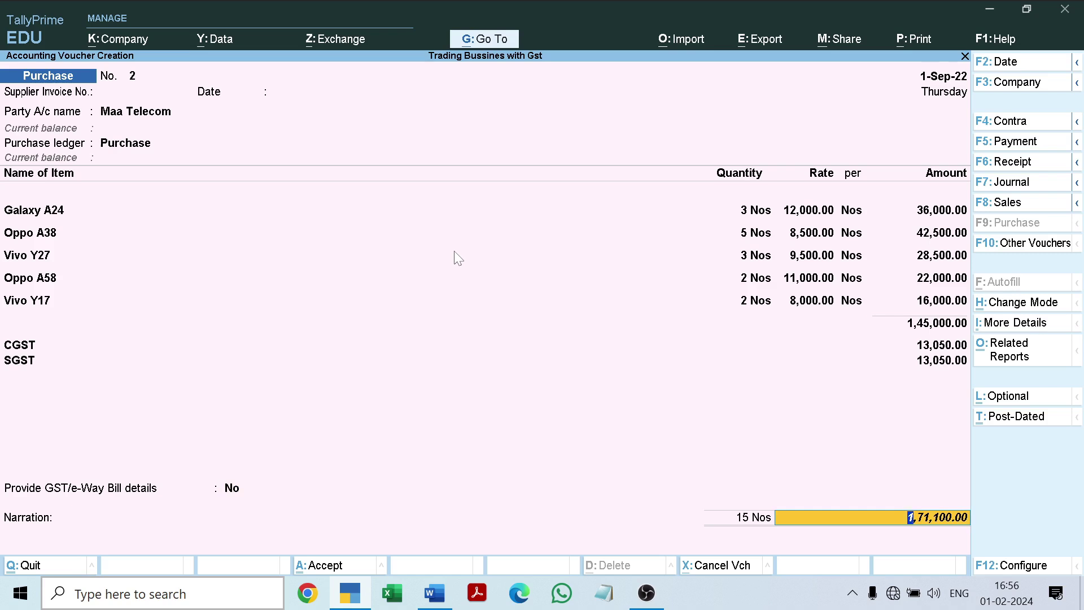
left_click(435, 593)
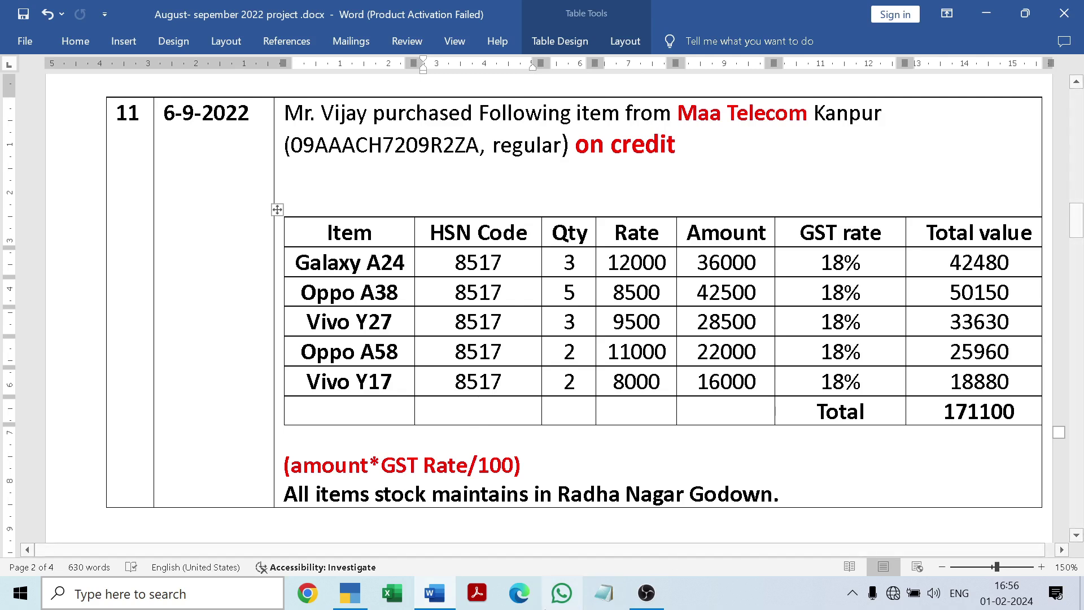
left_click(442, 594)
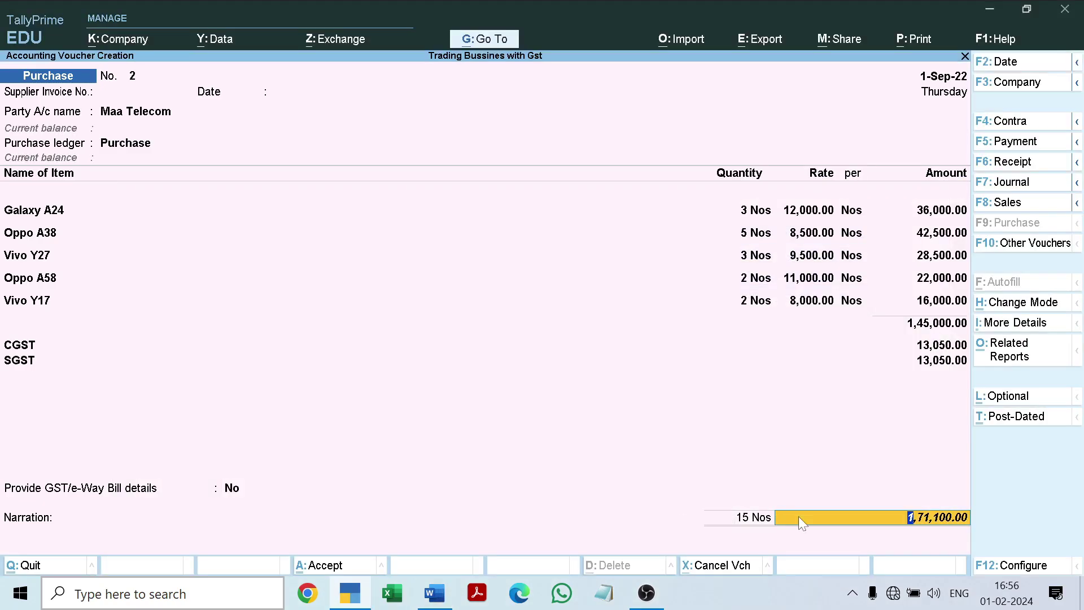
Step: Examine the Advance, Agst Ref, New Ref and On Account adjustment methods in Maa Telecom's bill-wise details
key("Return")
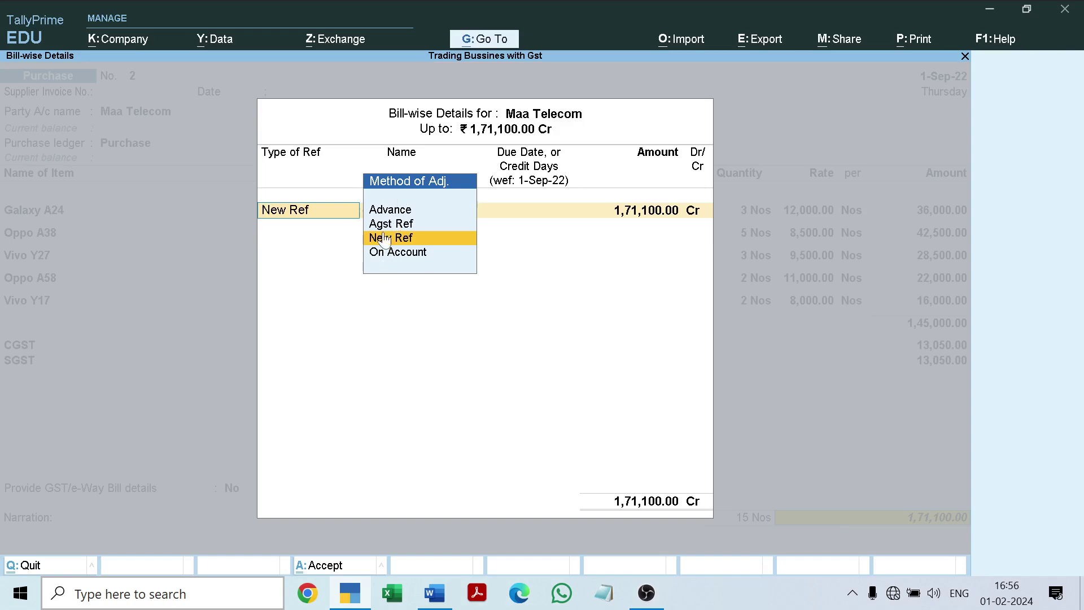
key("Up")
key("Up")
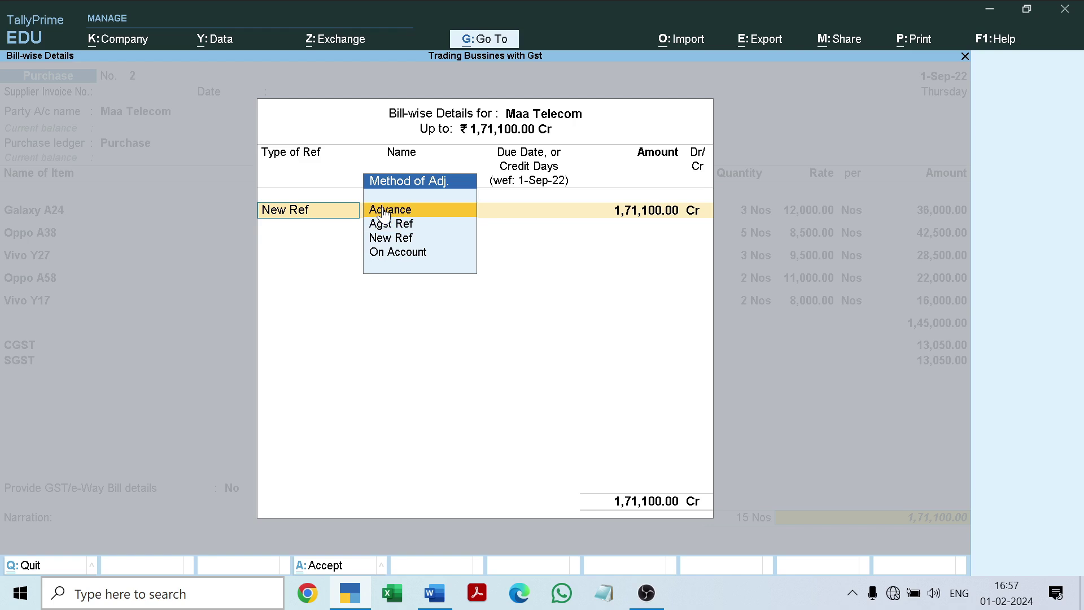
key("Down")
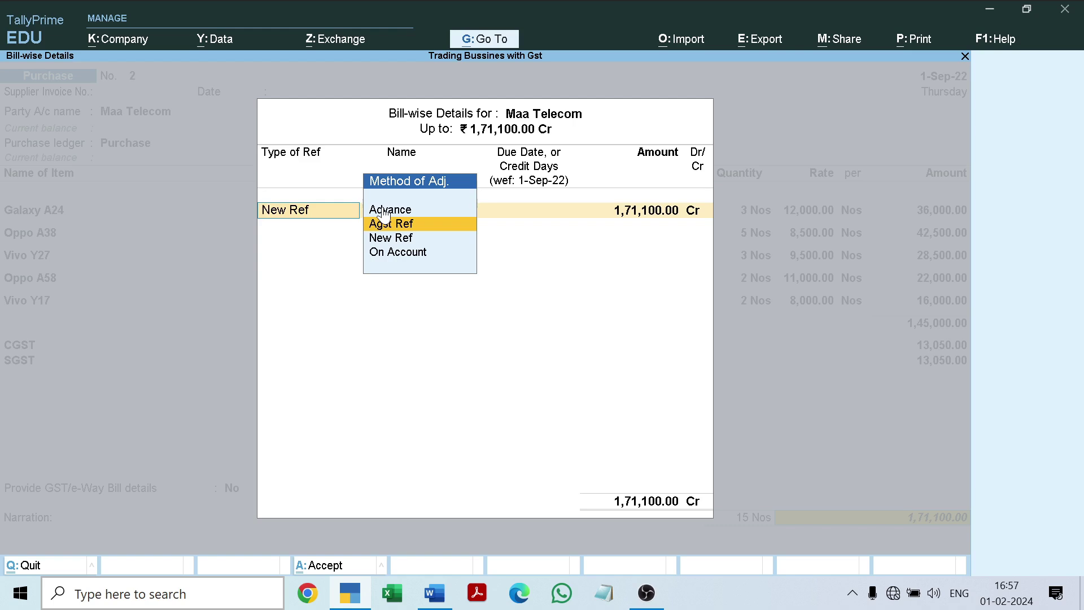
key("Down")
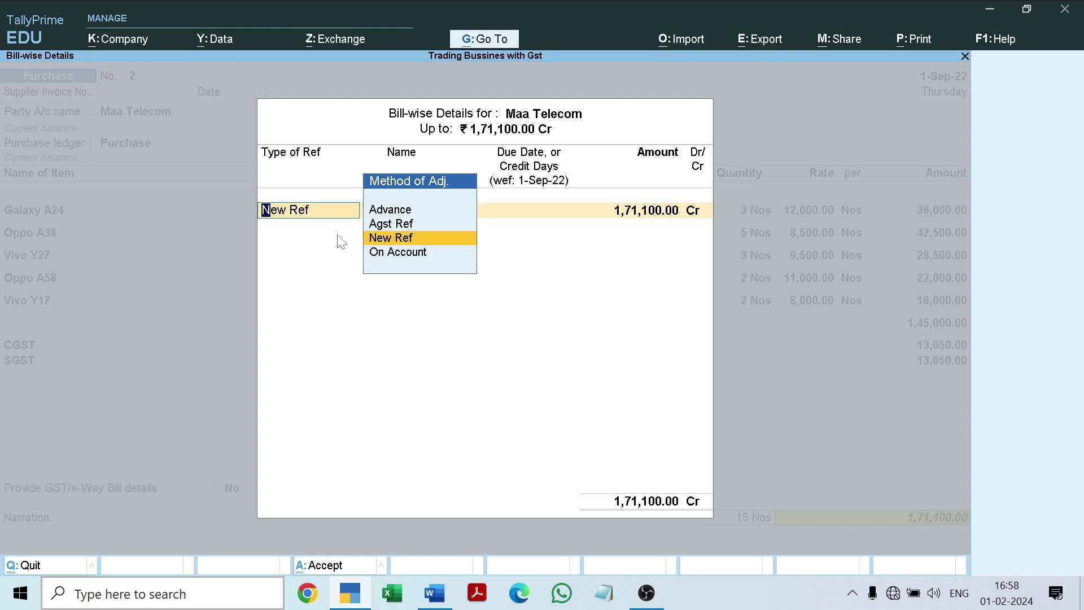
key("Up")
key("Up")
key("Down")
key("Down")
key("Down")
key("Up")
Step: Allocate Maa Telecom's full amount as New Ref and save the purchase voucher with a blank narration
key("Return")
key("Return")
key("Return")
key("Return")
key("Return")
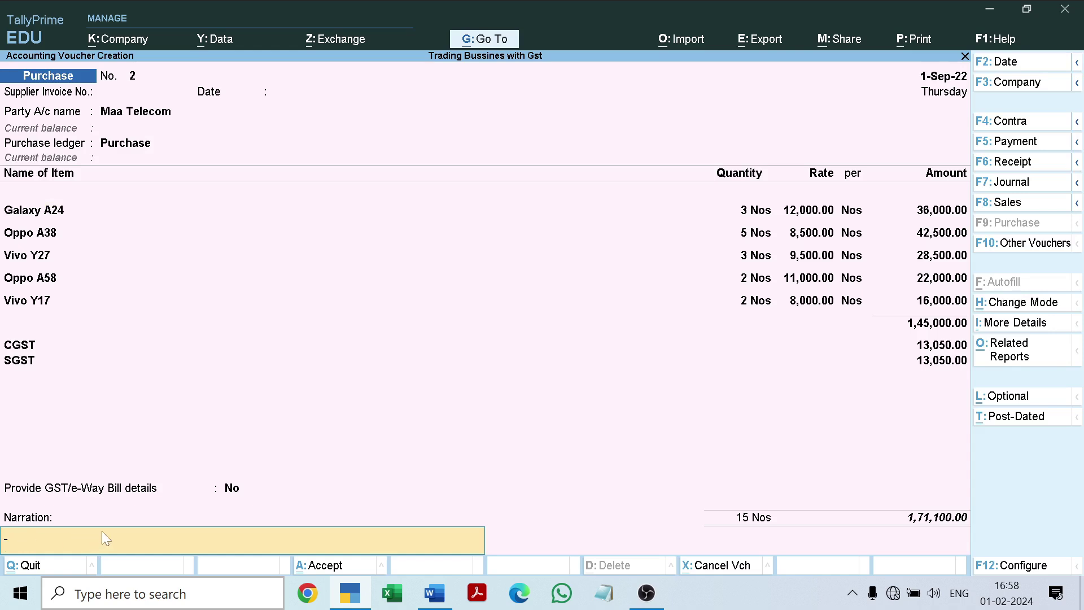
key("Return")
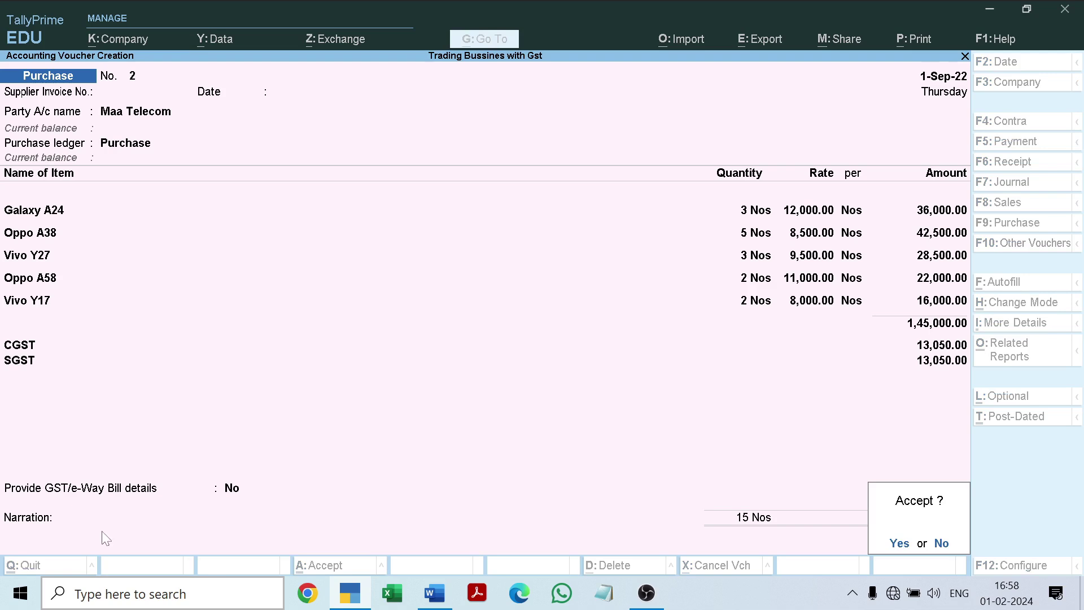
key("Return")
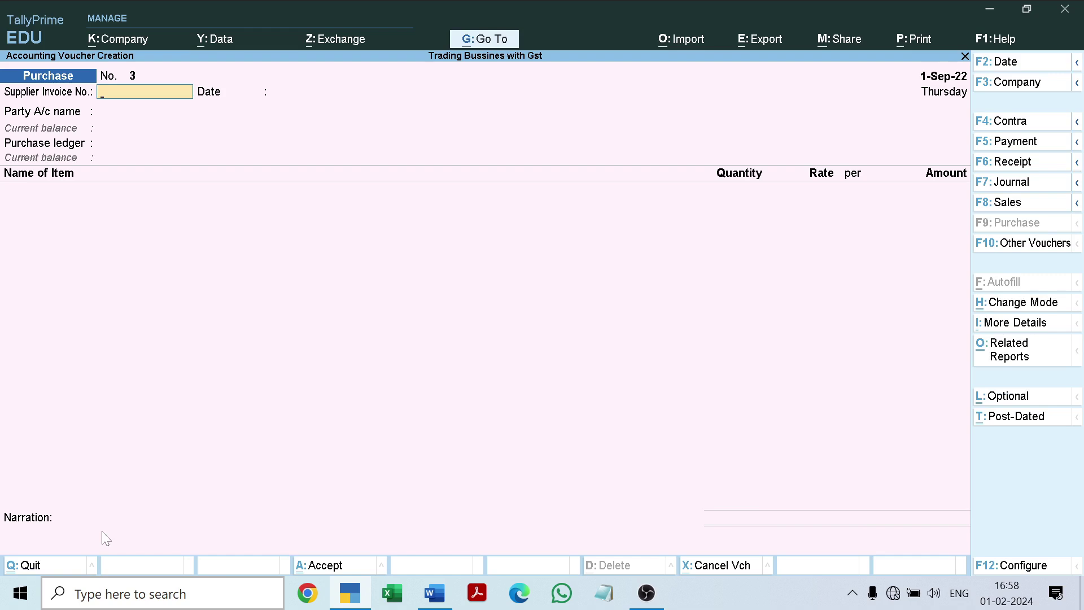
Step: Leave voucher entry for the Gateway of Tally and open the Stock Summary report
key("Escape")
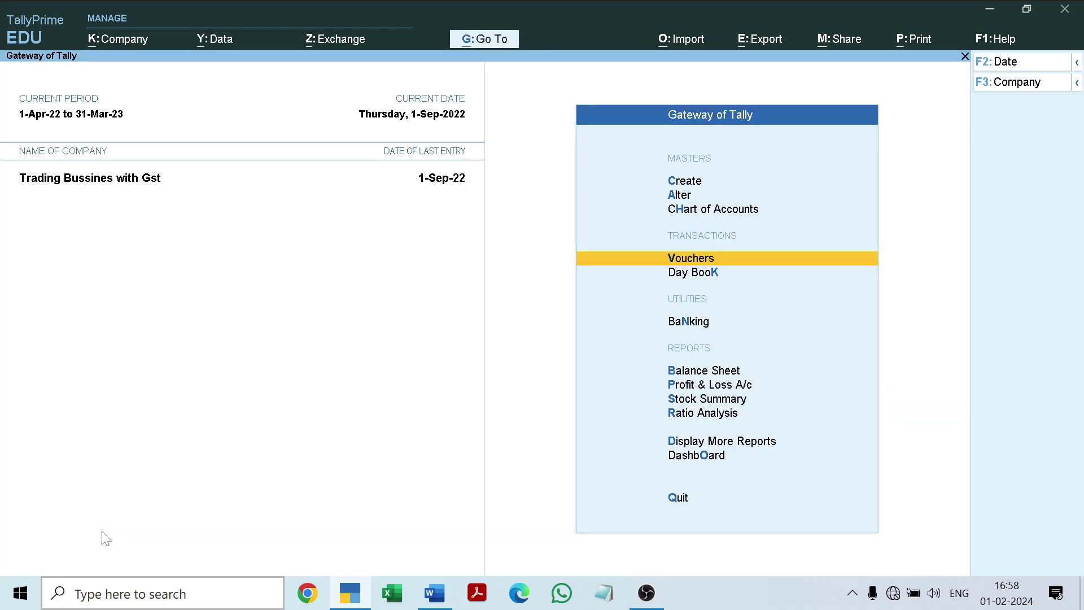
key("Down")
key("Down")
key("Down")
key("Down")
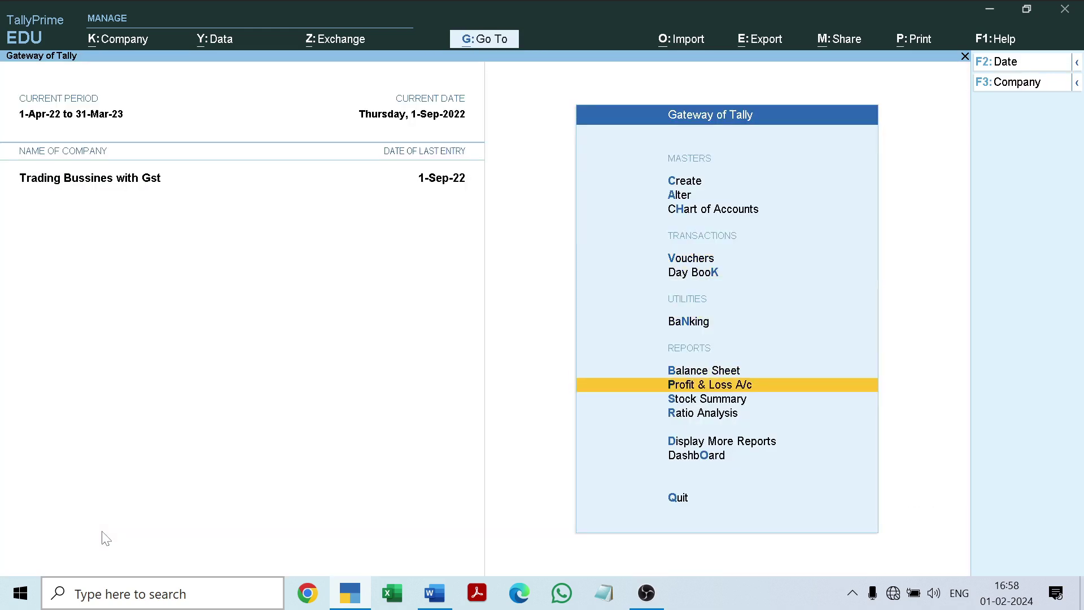
key("Down")
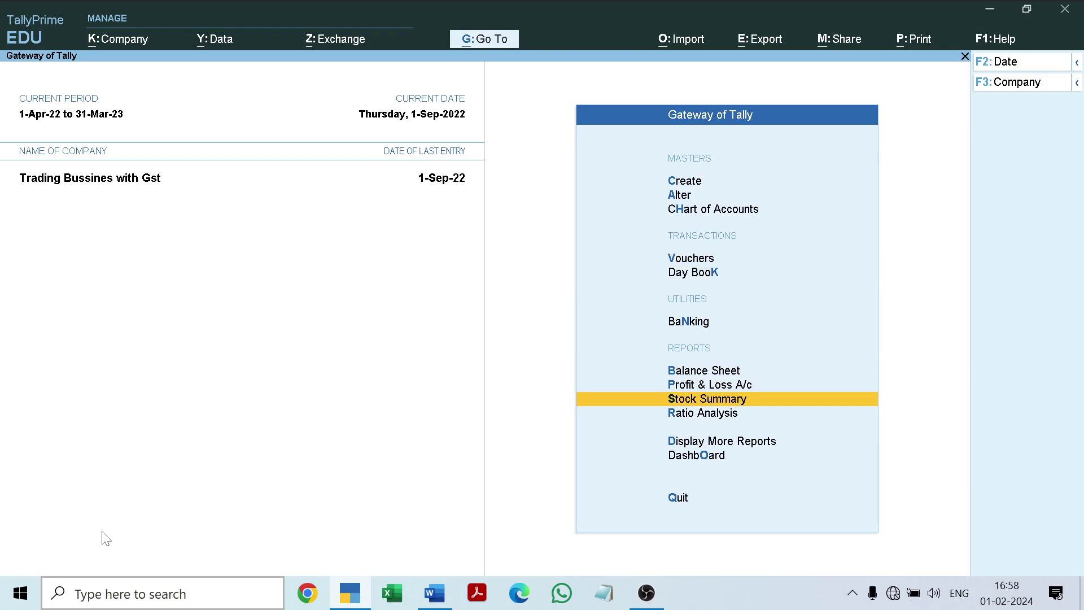
key("Return")
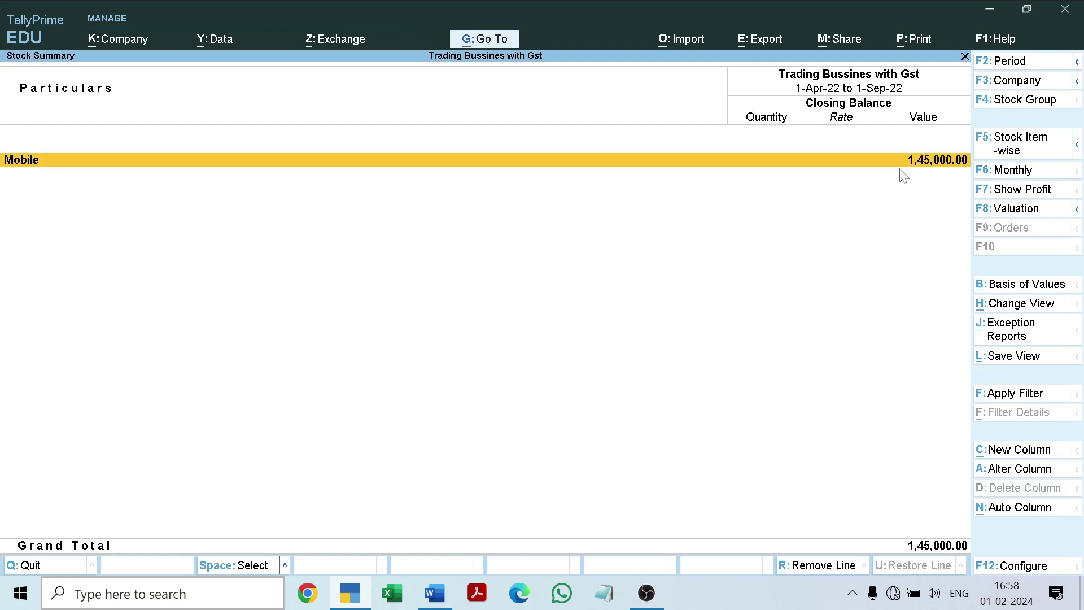
Step: Review the Stock Summary item-wise and by the Mobile group's quantities, rates and values, and return to the Gateway of Tally
left_click(1006, 151)
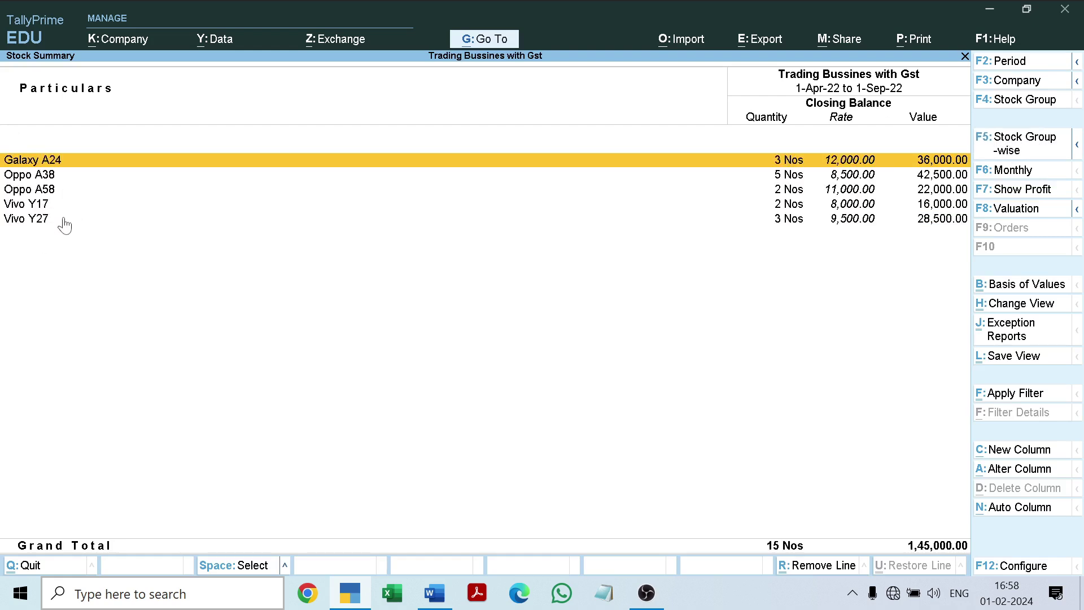
key("Escape")
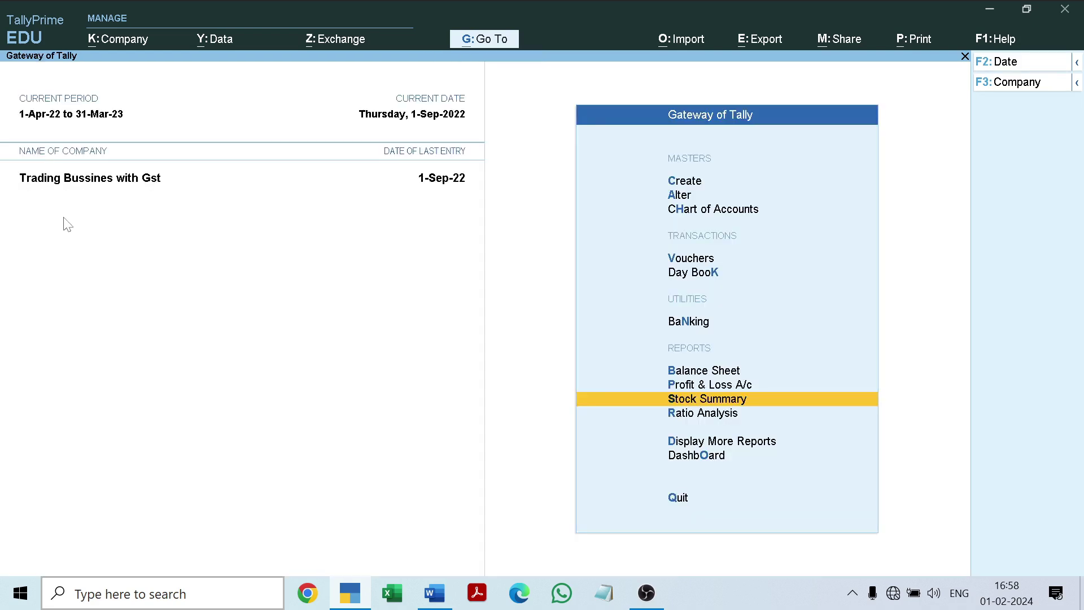
key("Return")
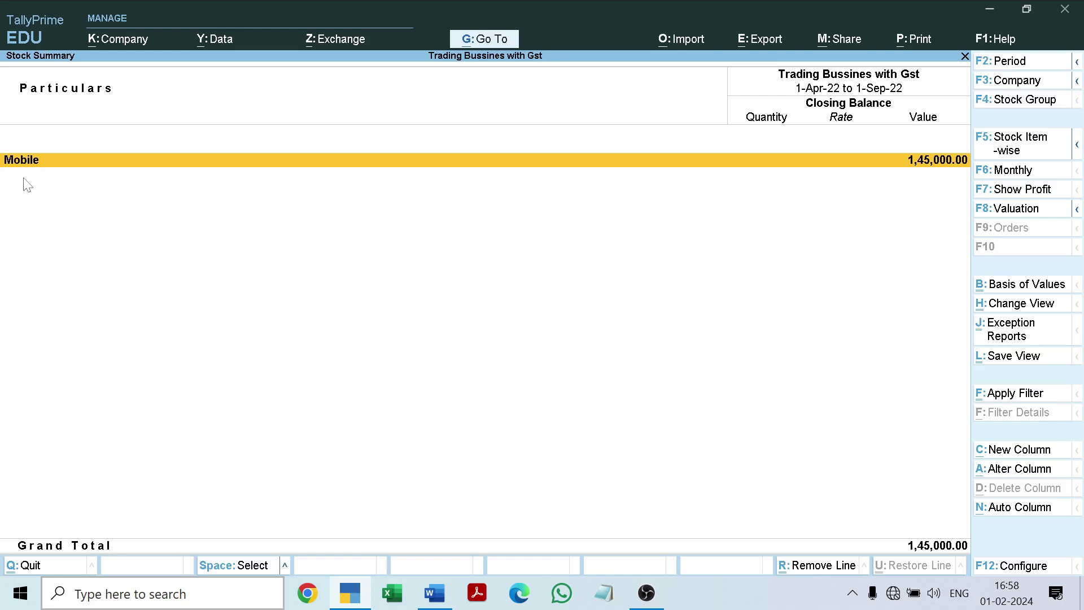
key("Return")
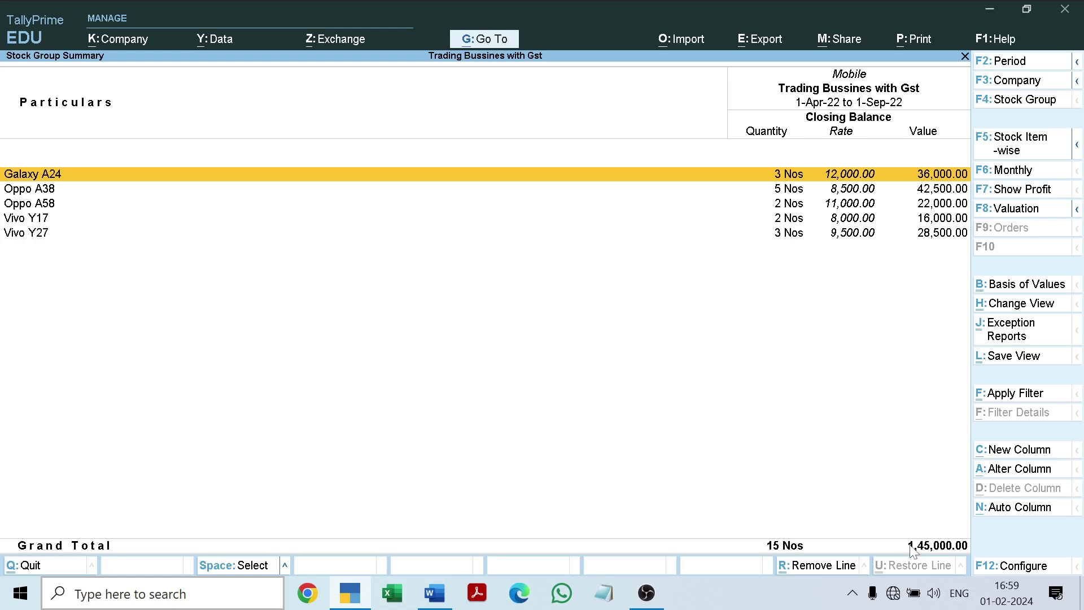
key("Escape")
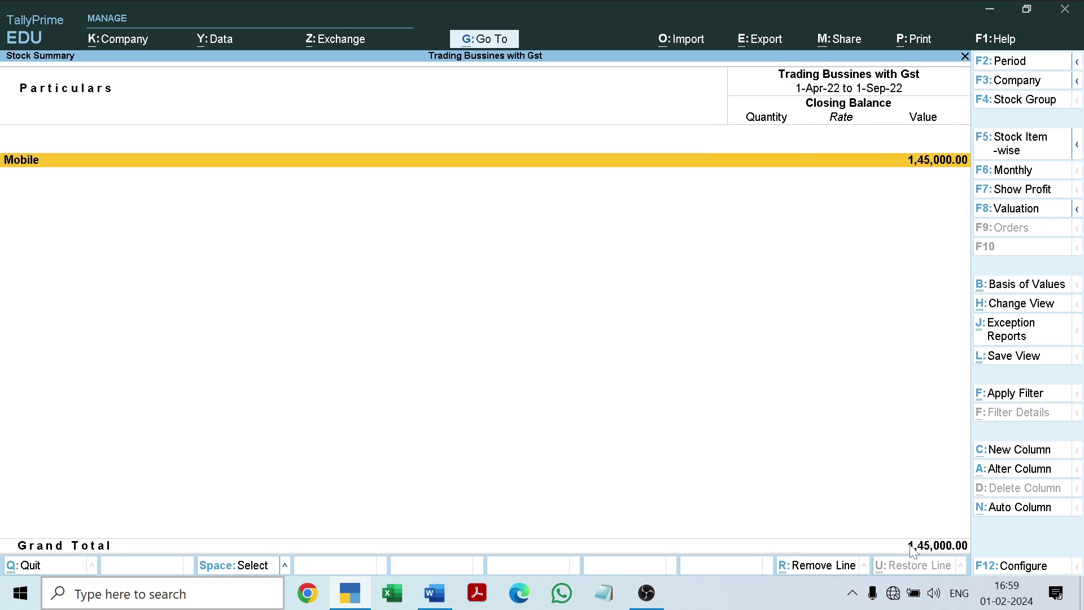
key("Escape")
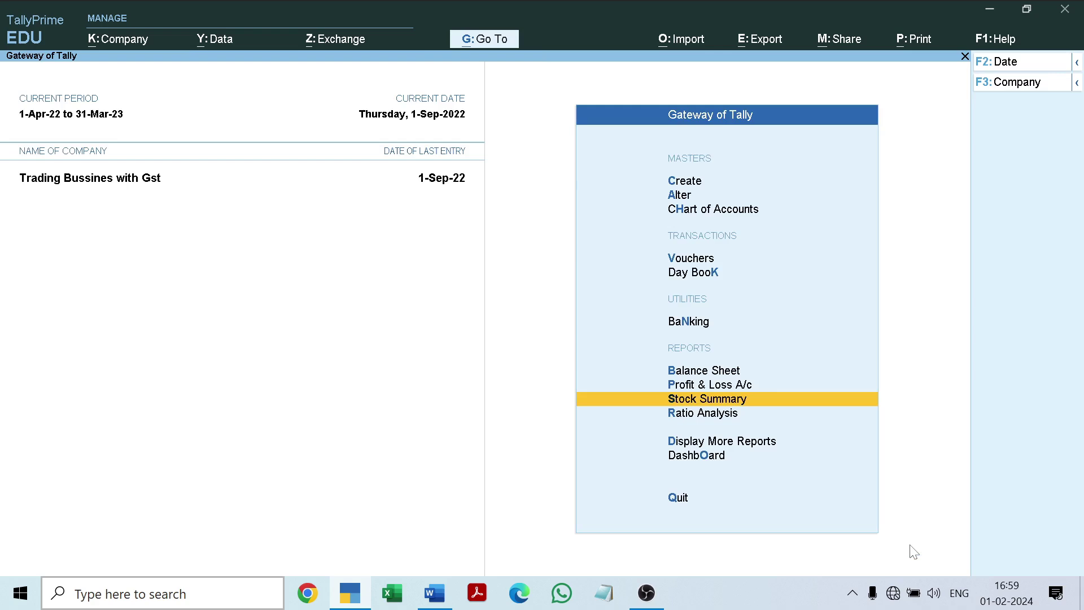
key("Return")
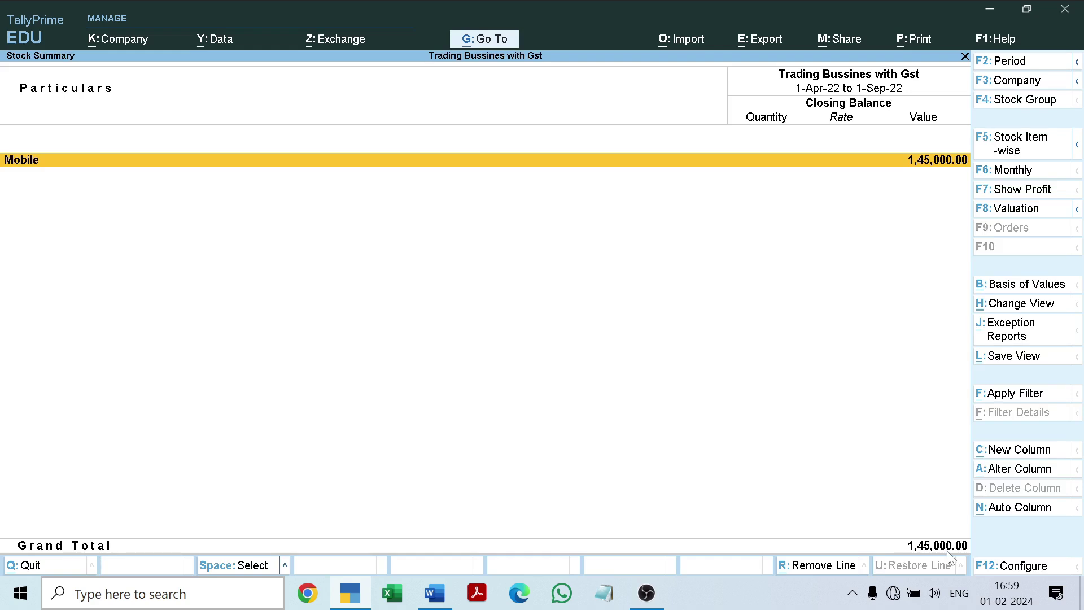
key("Escape")
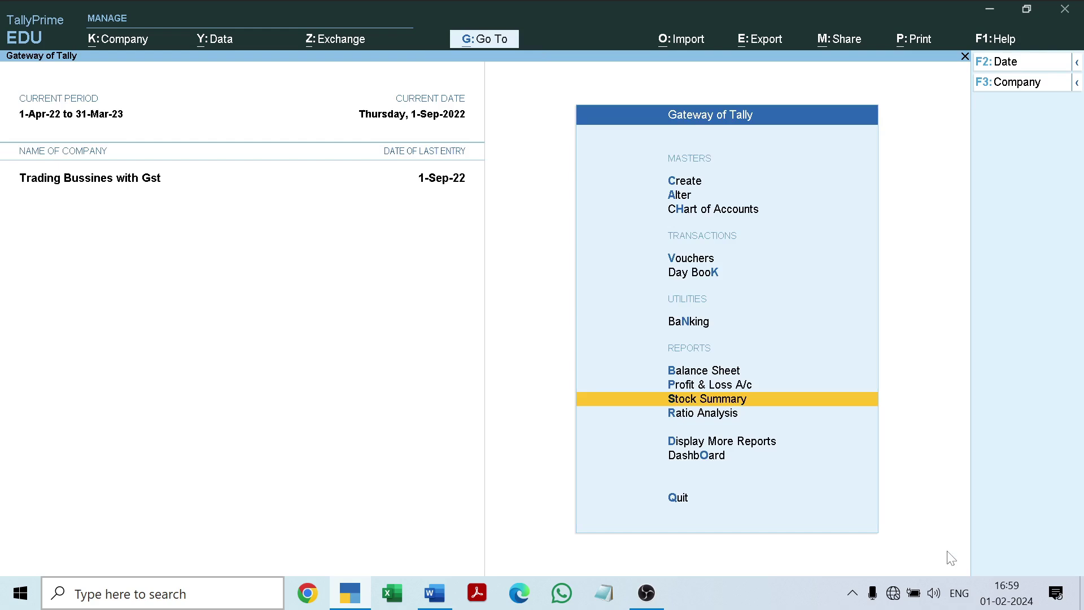
Step: Open the Trial Balance and expand it to the detailed view with the accounts under each group
key("d")
key("Return")
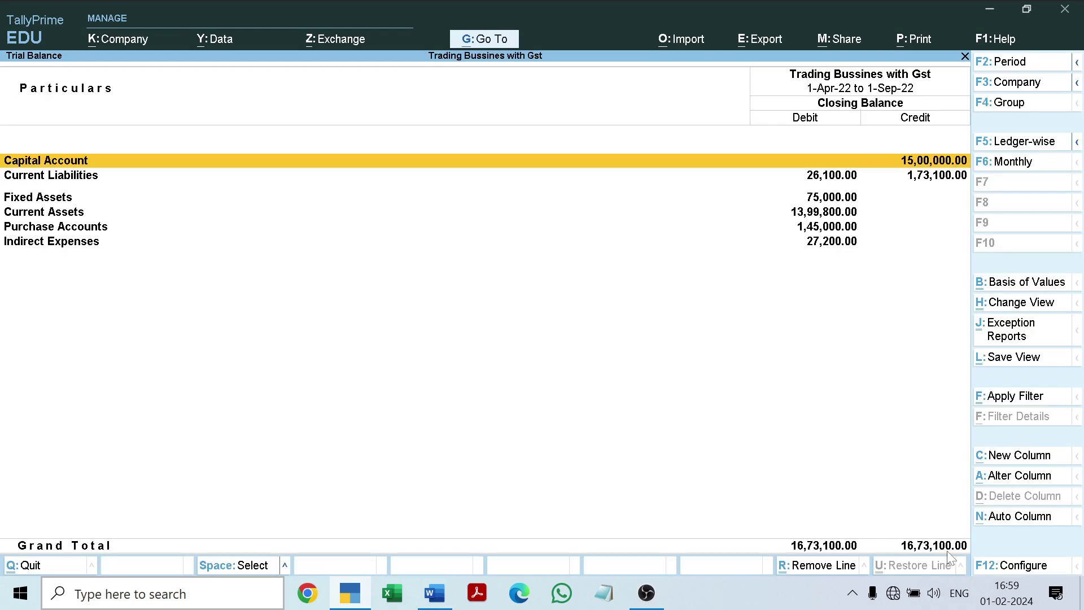
key("alt")
key("alt+F5")
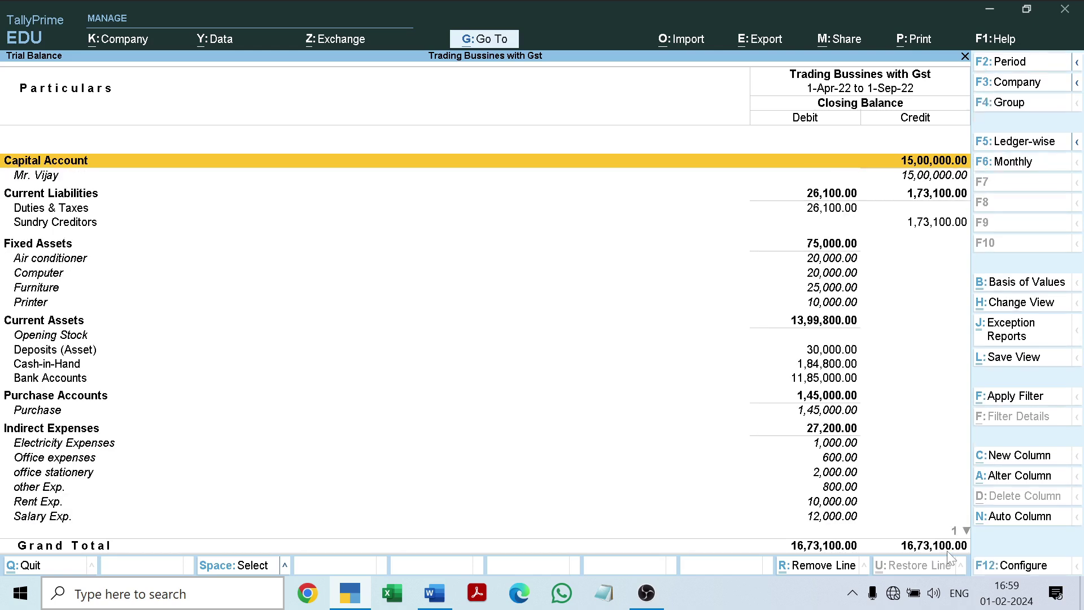
Step: Examine the detailed Trial Balance from Capital Account down to Water bill Exp and return to the Gateway of Tally without quitting
key("Down")
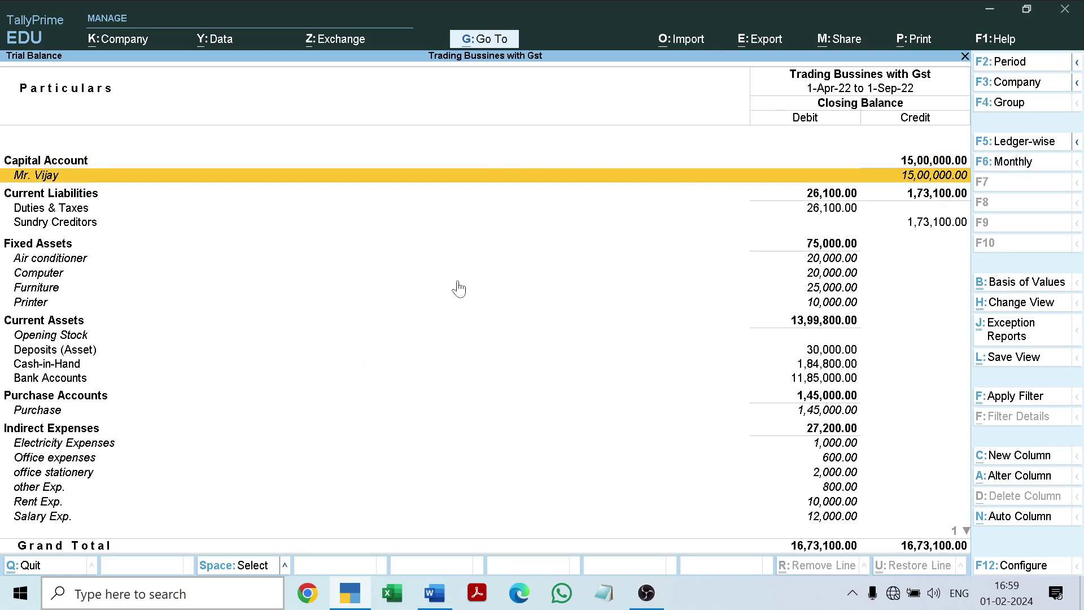
key("Down")
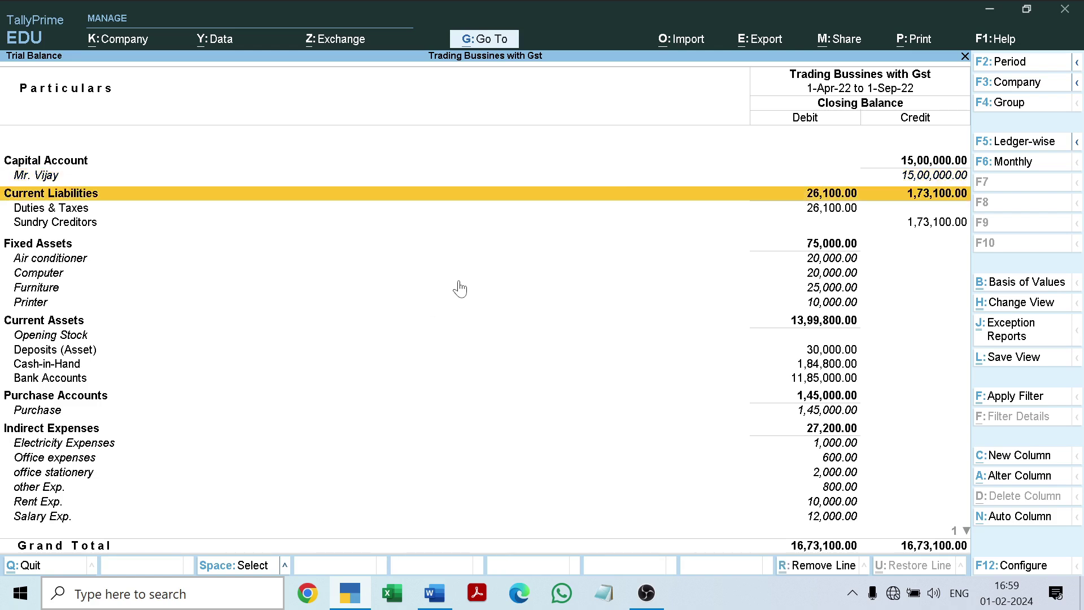
key("Down")
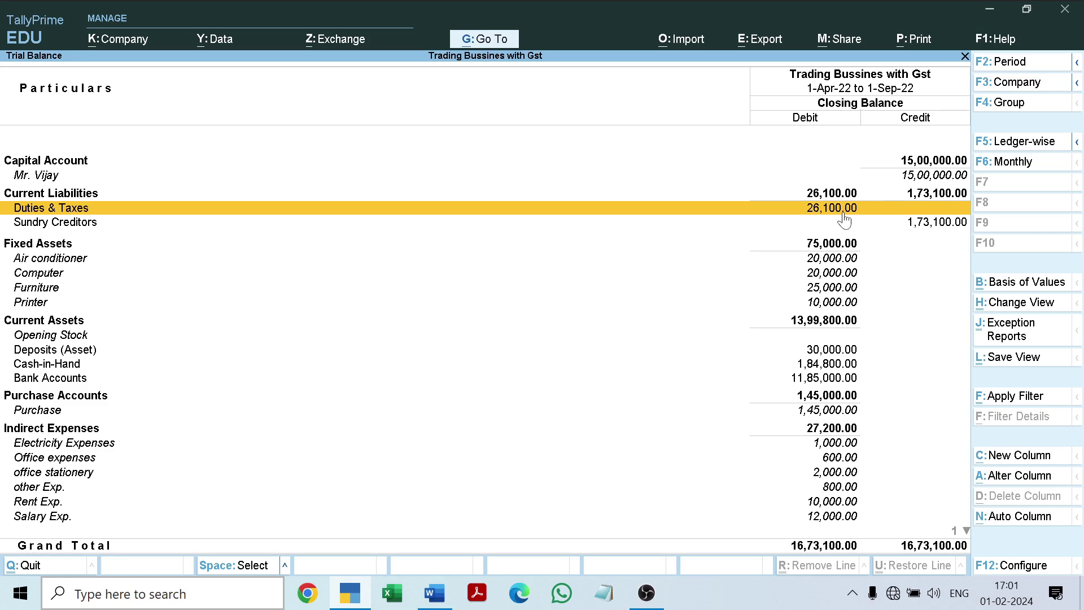
key("Down")
key("Down")
key("Down")
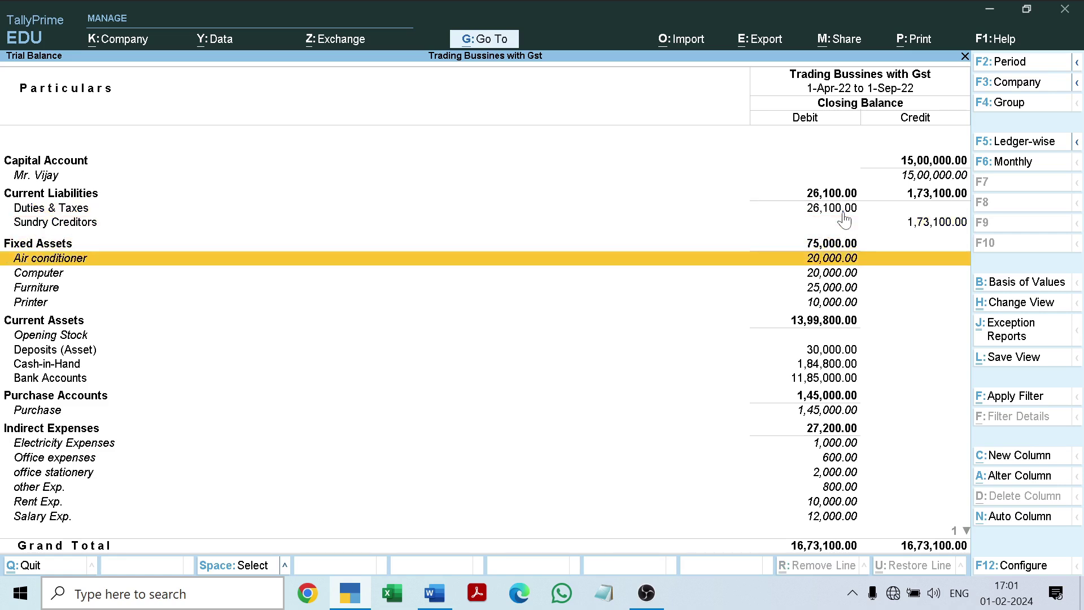
key("Down")
key("Down")
key("Down")
key("Down")
key("Down")
key("Down")
key("Down")
key("Down")
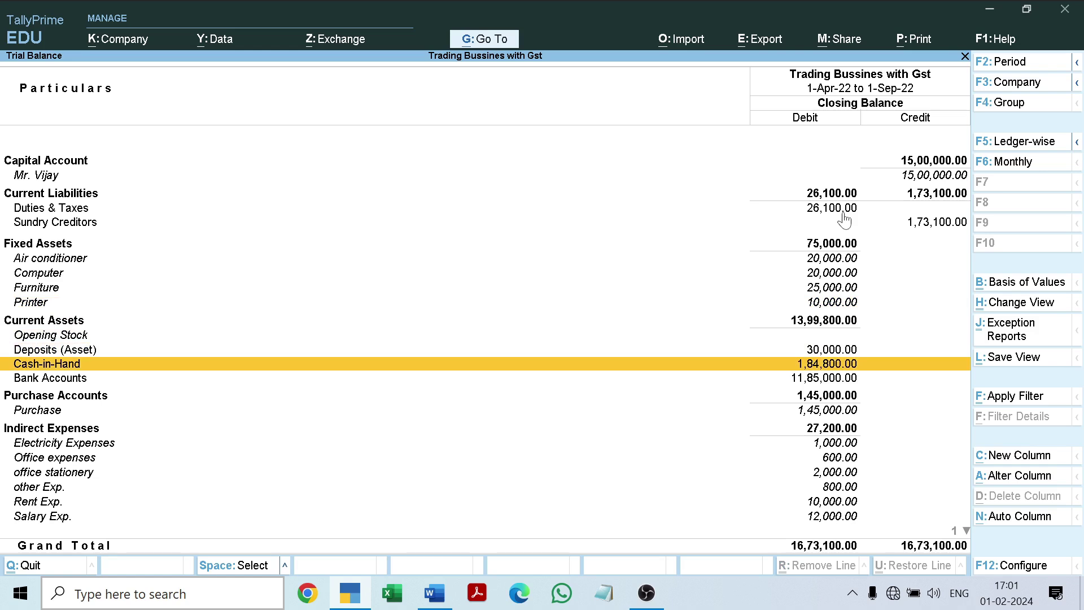
key("Down")
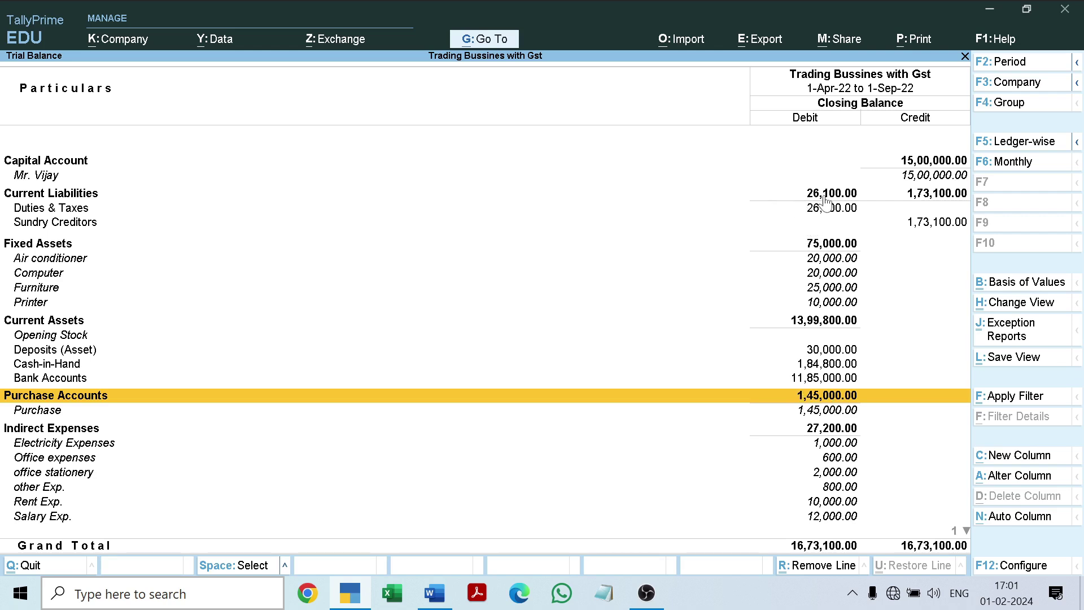
key("Down")
key("Down")
key("Down")
key("Down")
key("Down")
key("Down")
key("Down")
key("Down")
key("Down")
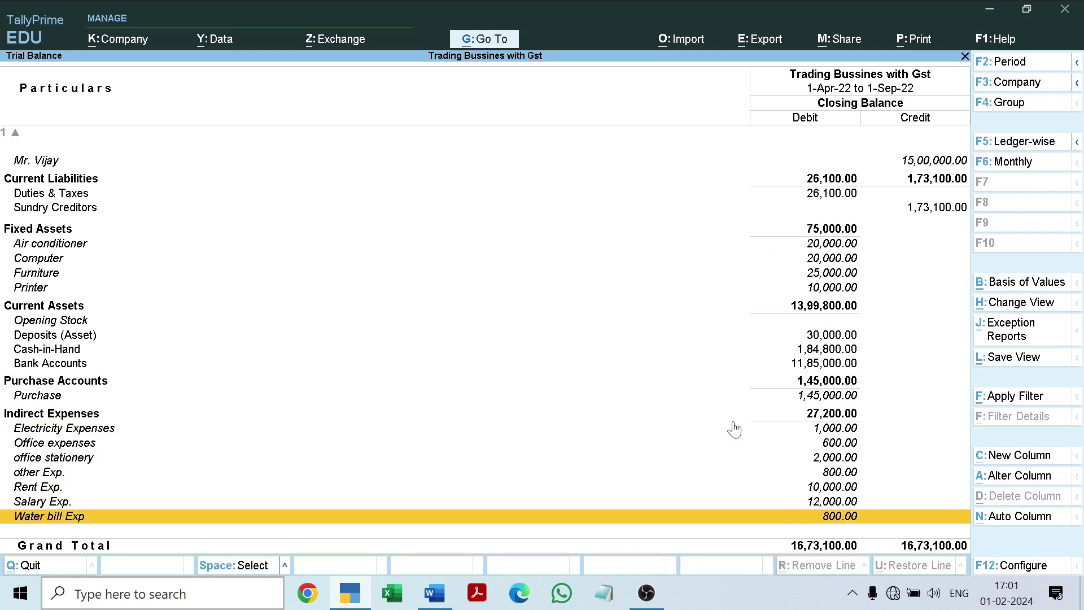
key("Escape")
key("Escape")
key("Escape")
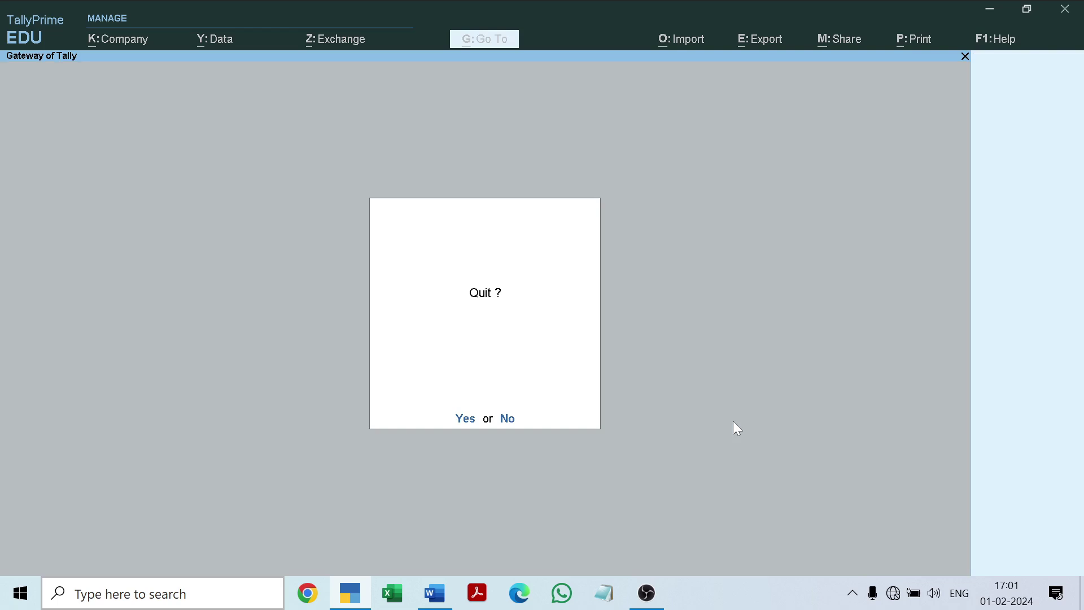
key("Escape")
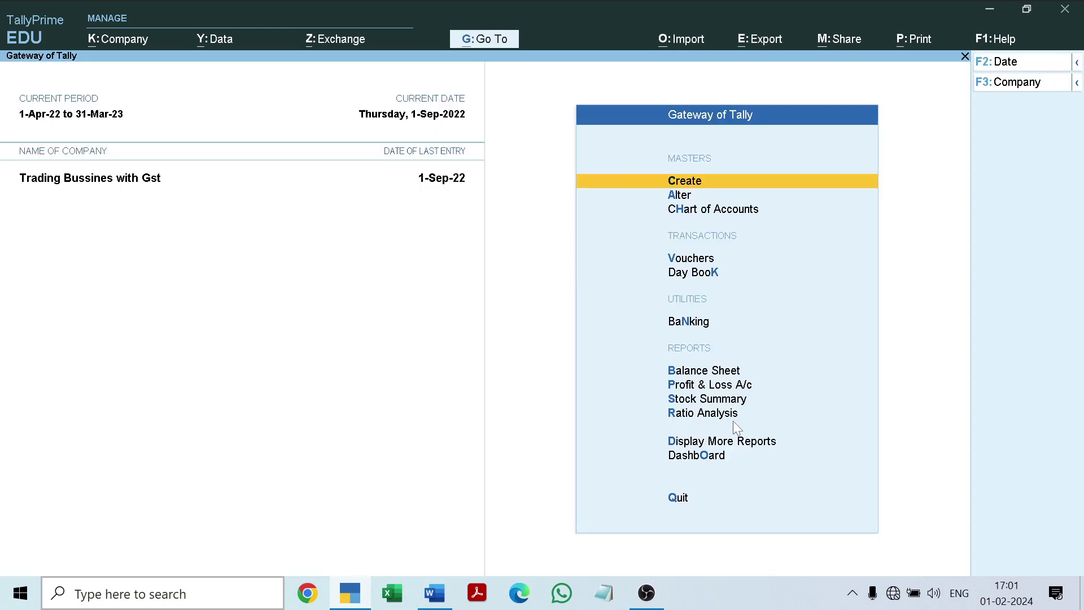
Step: Open the Maa Telecom purchase voucher from the Day Book
key("Down")
key("Down")
key("Down")
key("Down")
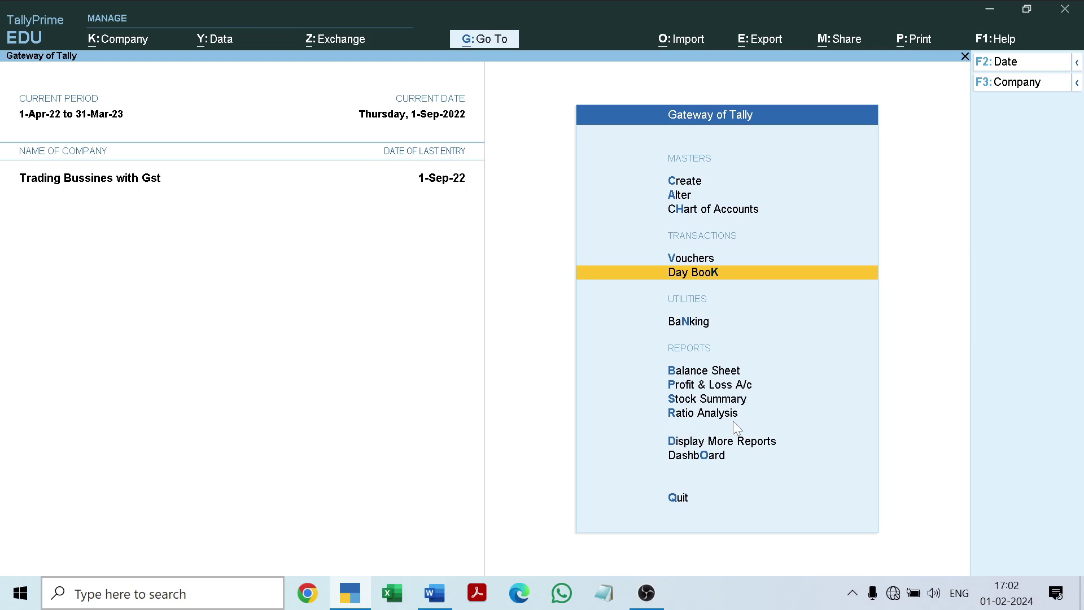
key("Return")
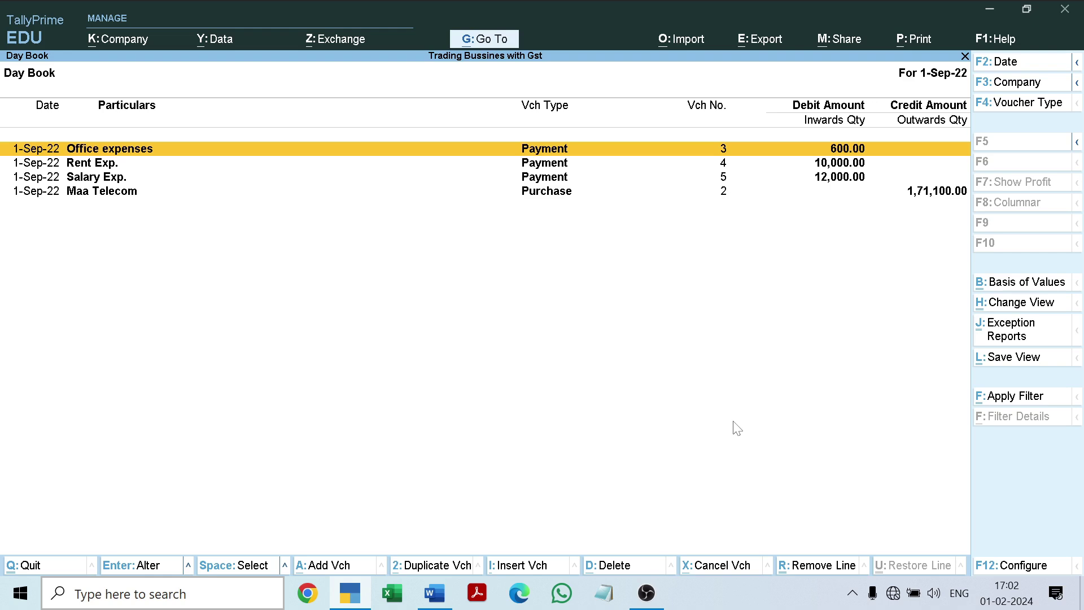
key("Down")
key("Down")
key("Down")
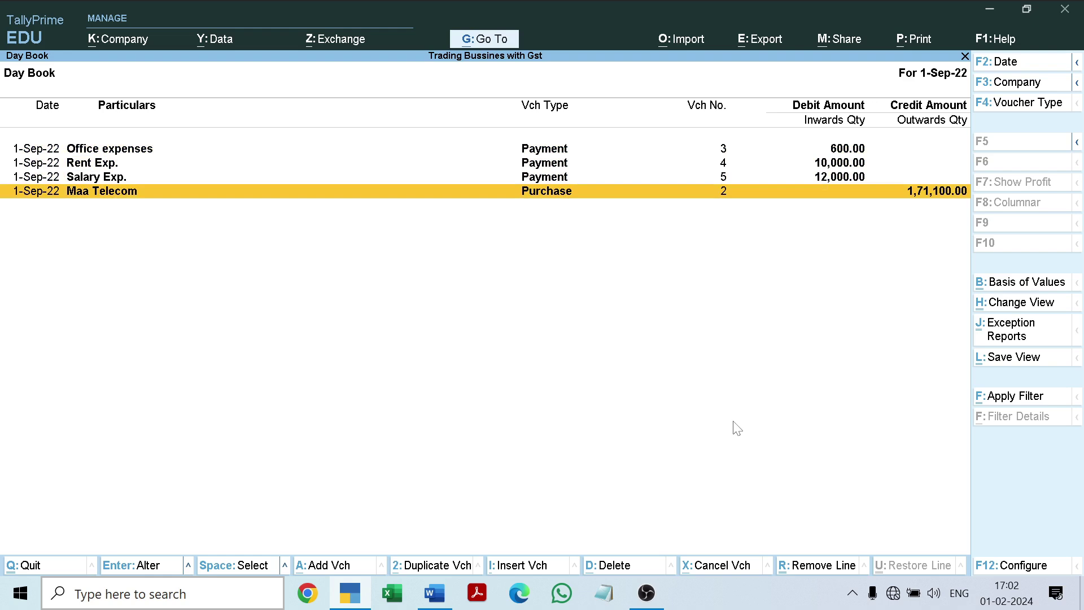
key("Return")
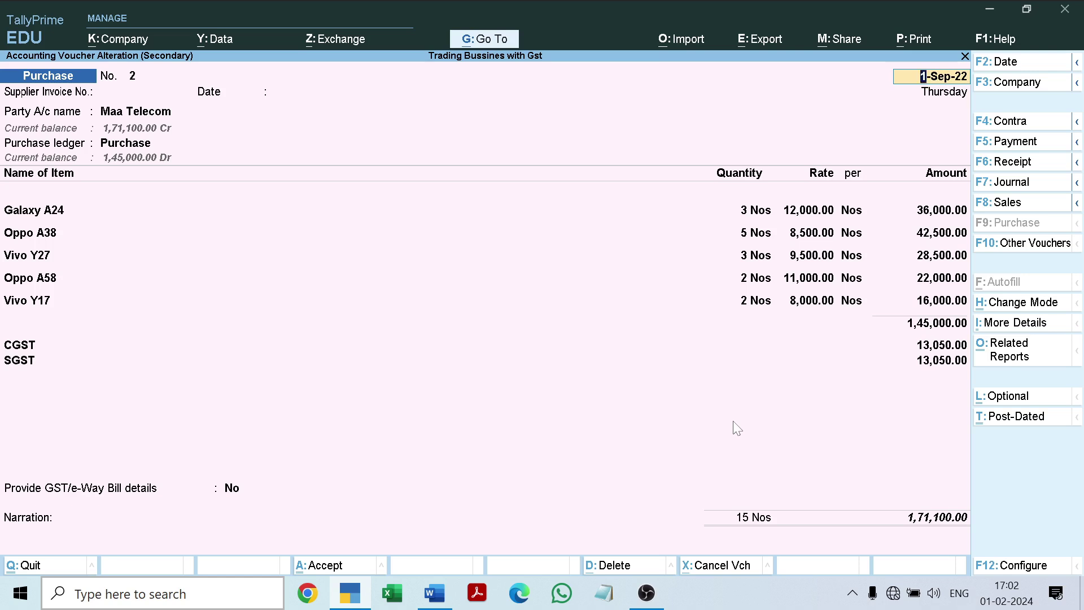
Step: Preview the Maa Telecom purchase voucher's printed invoice and enlarge it
key("ctrl")
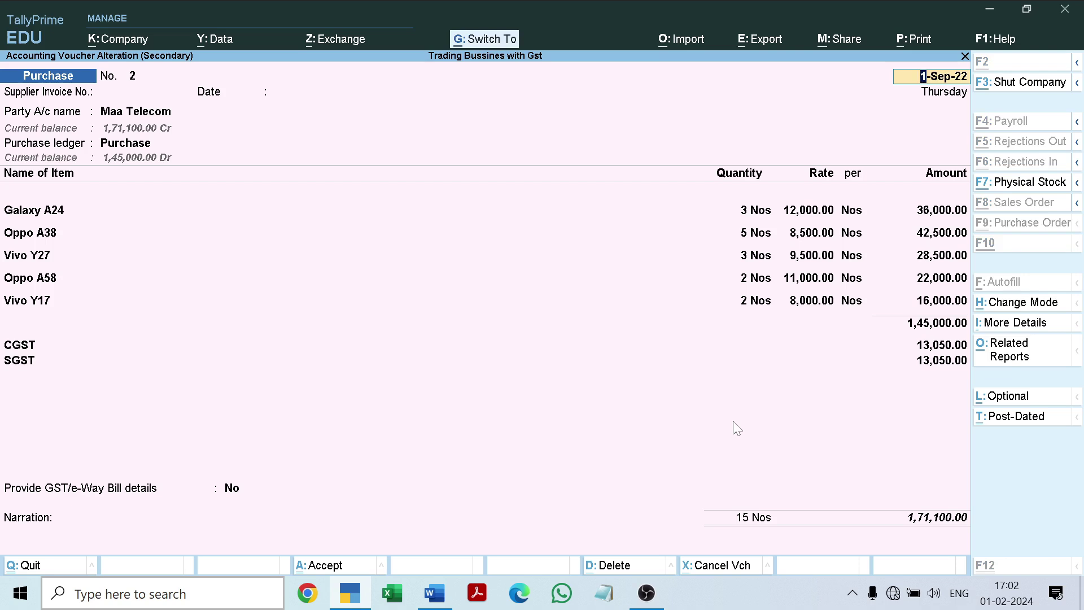
key("ctrl+p")
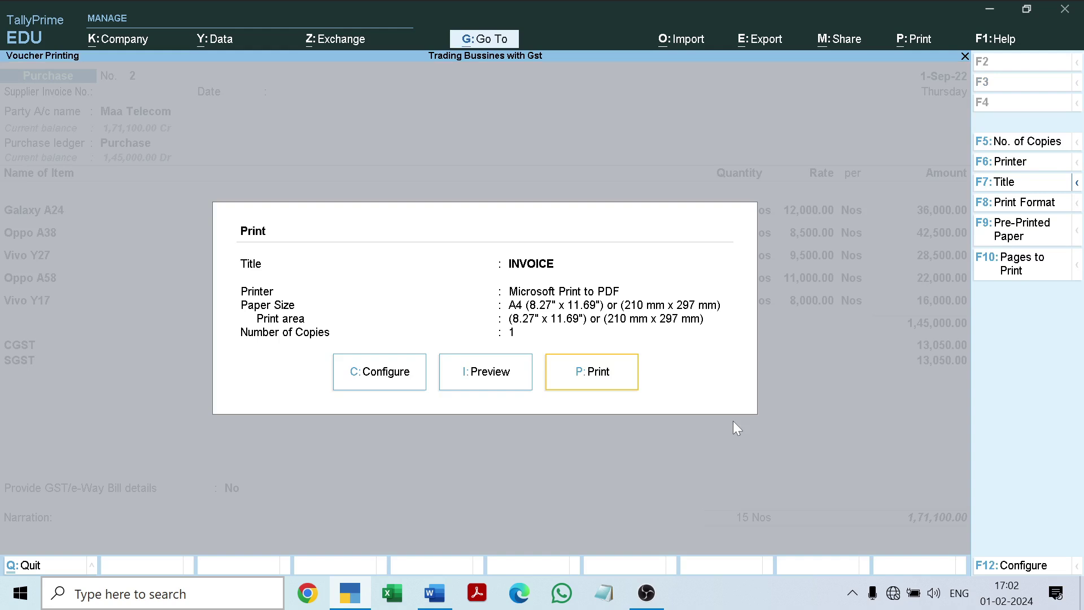
left_click(483, 374)
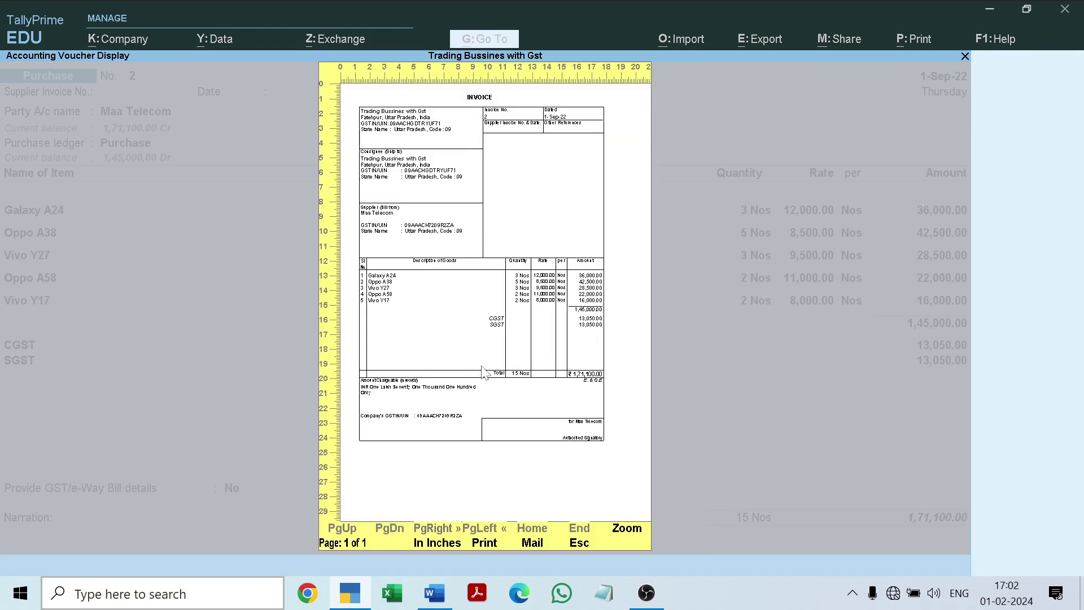
left_click(632, 531)
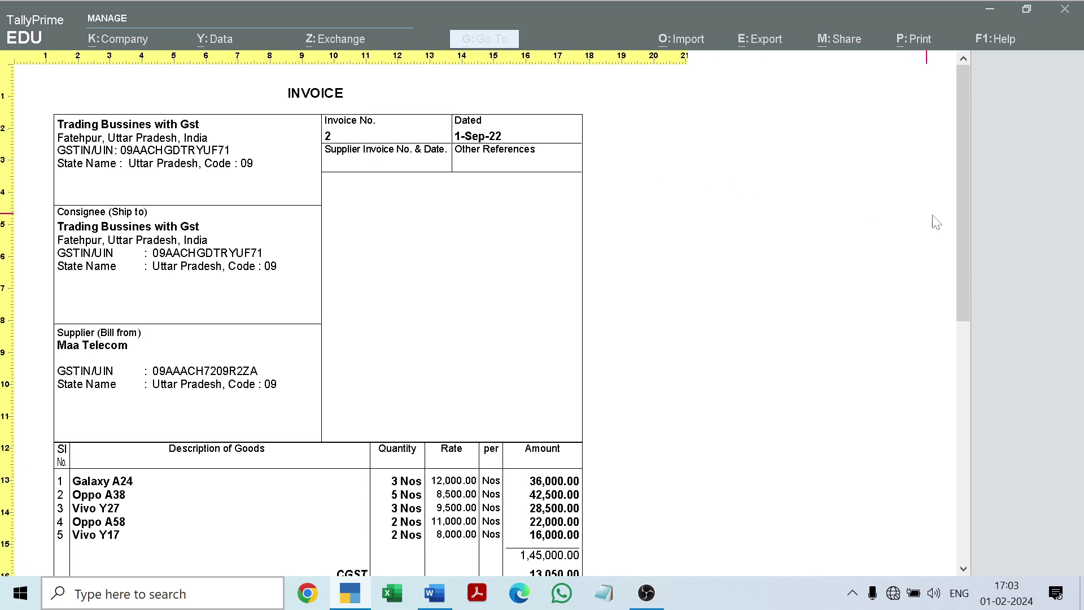
Step: Examine the invoice's party details, mobile items, CGST, SGST and total, and return to the Gateway of Tally without printing
left_click_drag(959, 227, 966, 242)
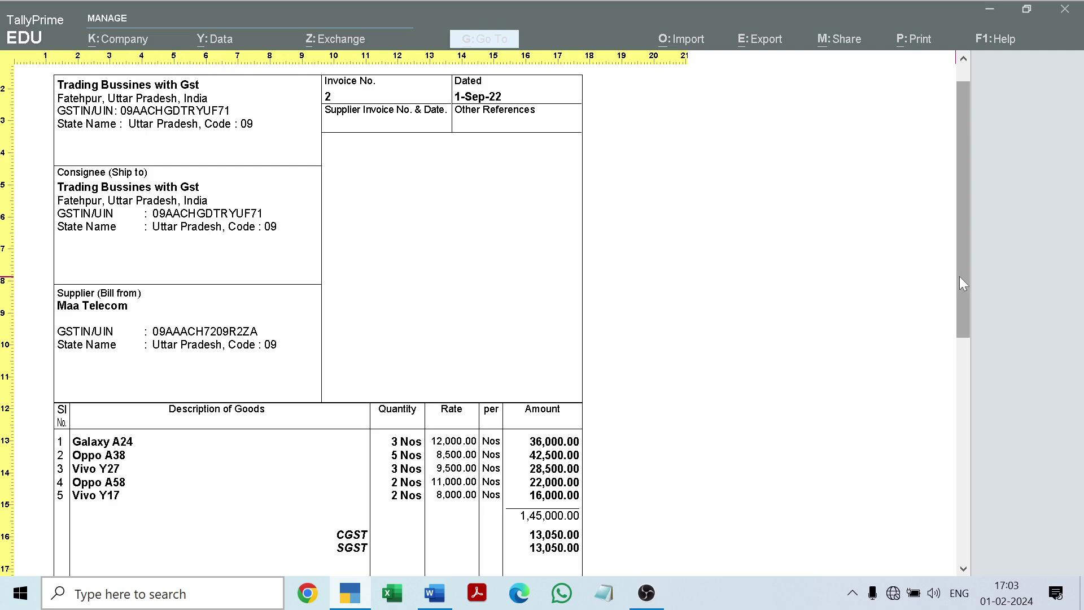
left_click_drag(960, 276, 985, 397)
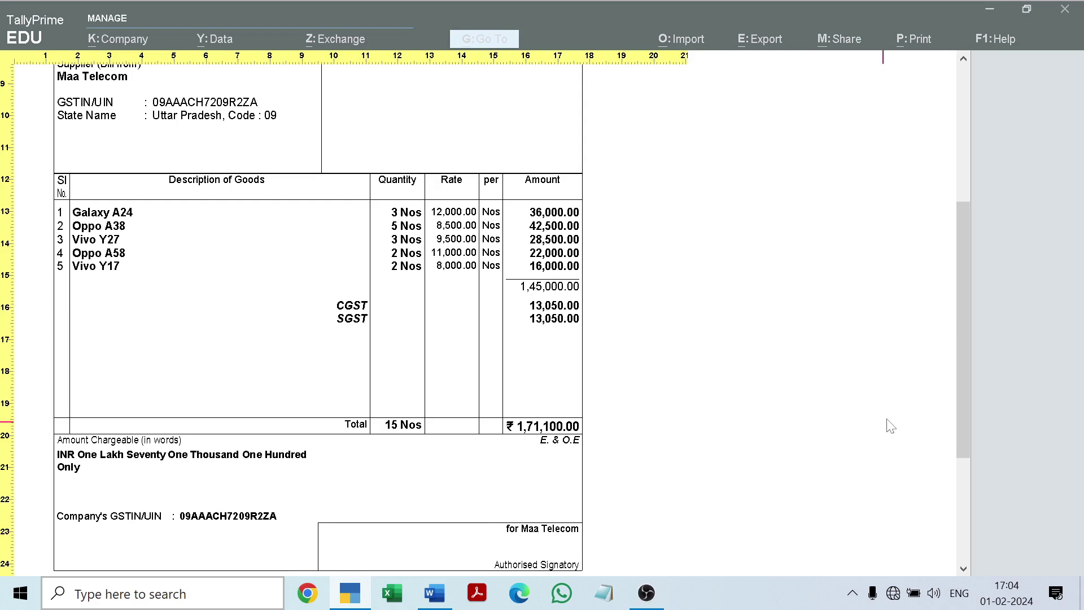
mouse_move(963, 344)
left_mouse_down()
mouse_move(979, 388)
mouse_move(967, 453)
mouse_move(972, 356)
left_mouse_up()
left_click_drag(972, 318, 970, 195)
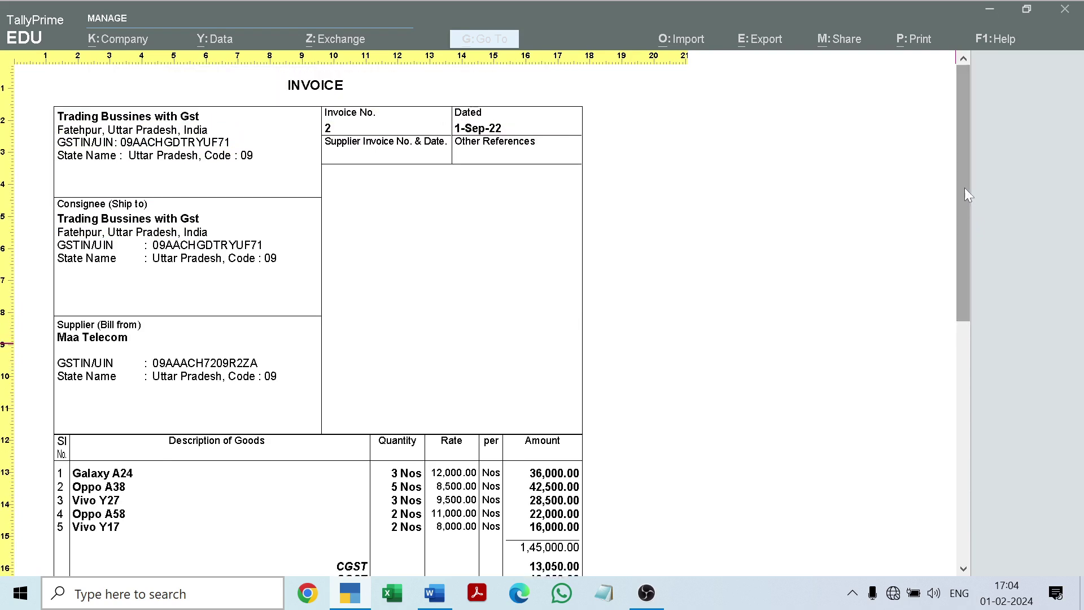
left_click_drag(964, 189, 961, 320)
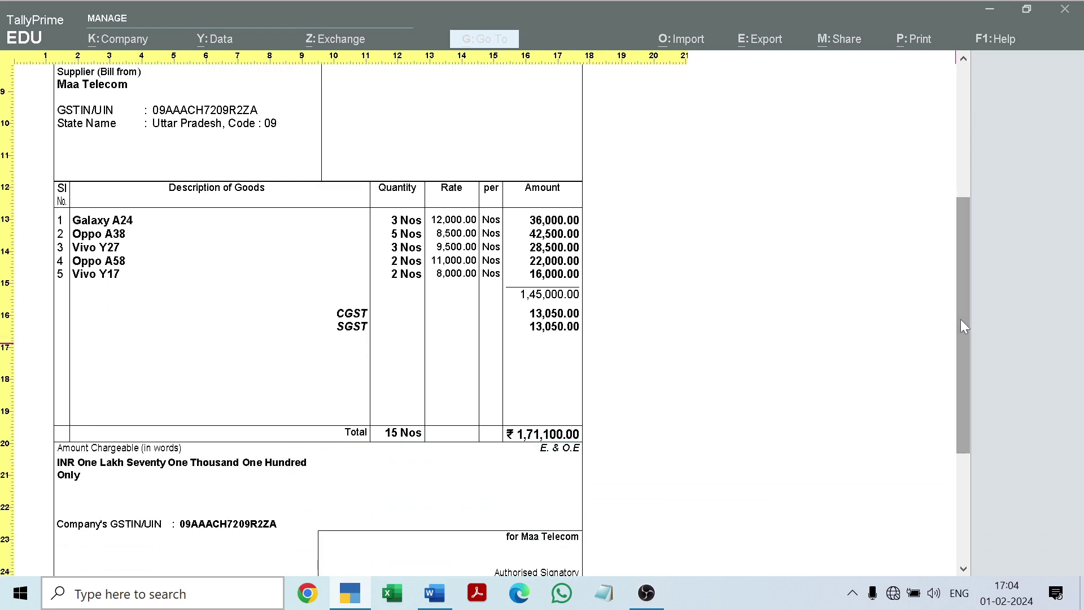
key("Escape")
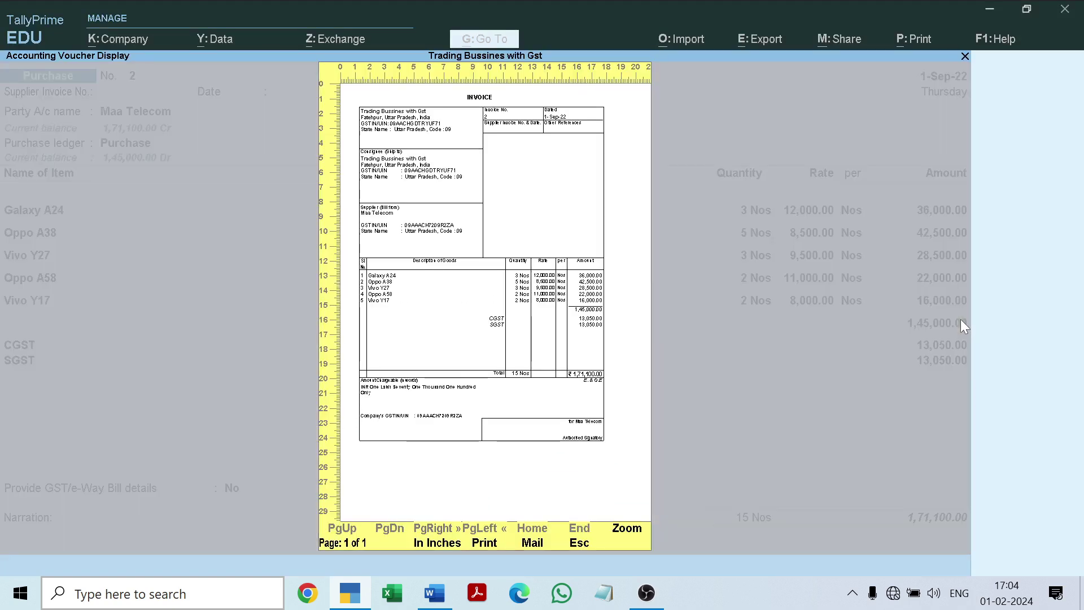
key("Escape")
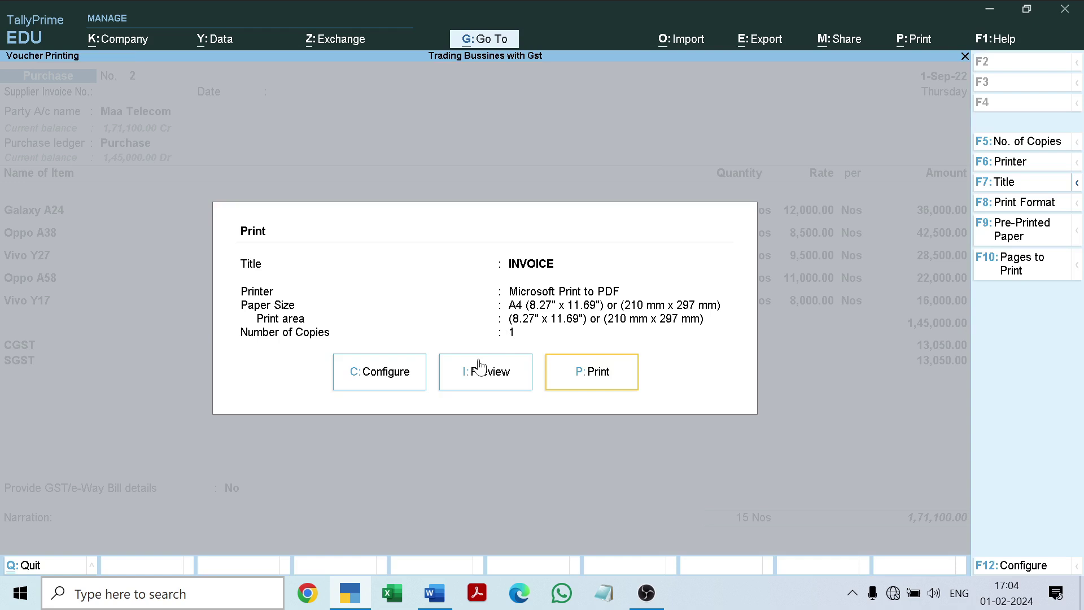
key("Escape")
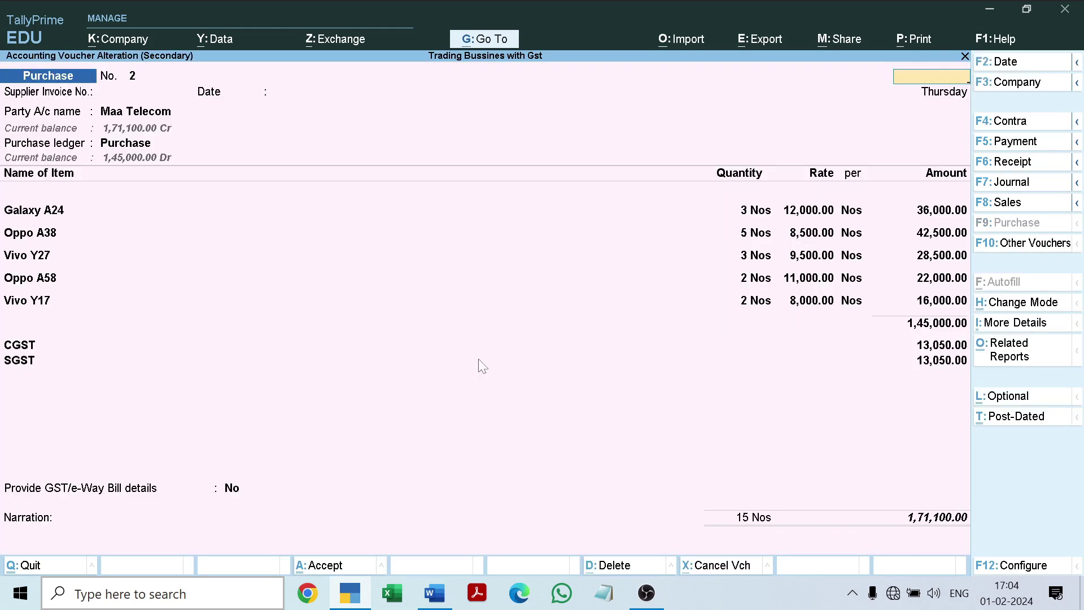
key("Escape")
key("Return")
key("Escape")
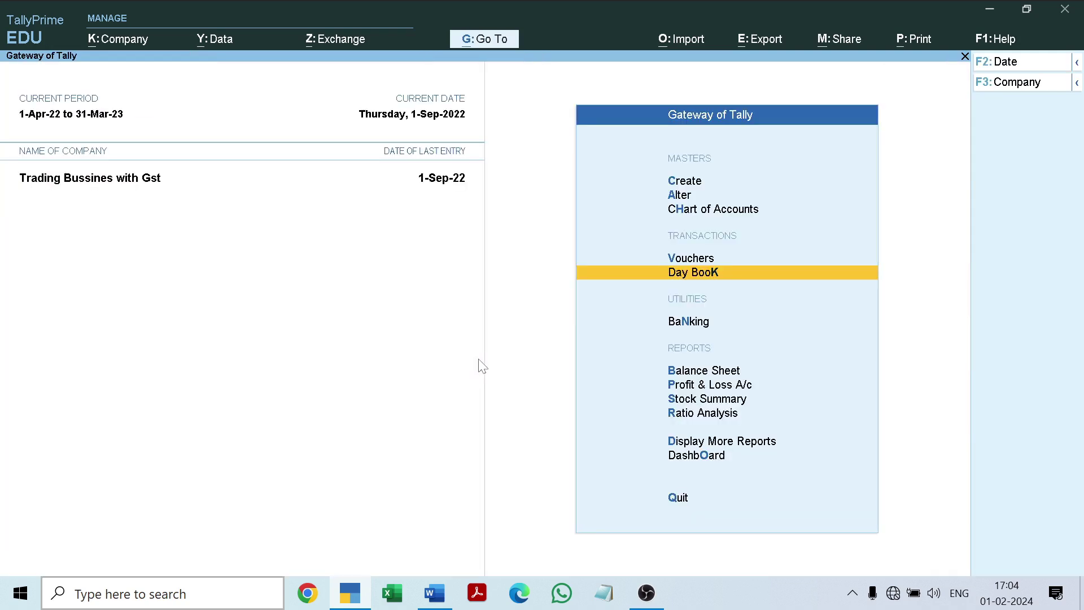
Step: Open the Profit & Loss A/c report and expand it to the detailed view
key("Down")
key("Down")
key("Down")
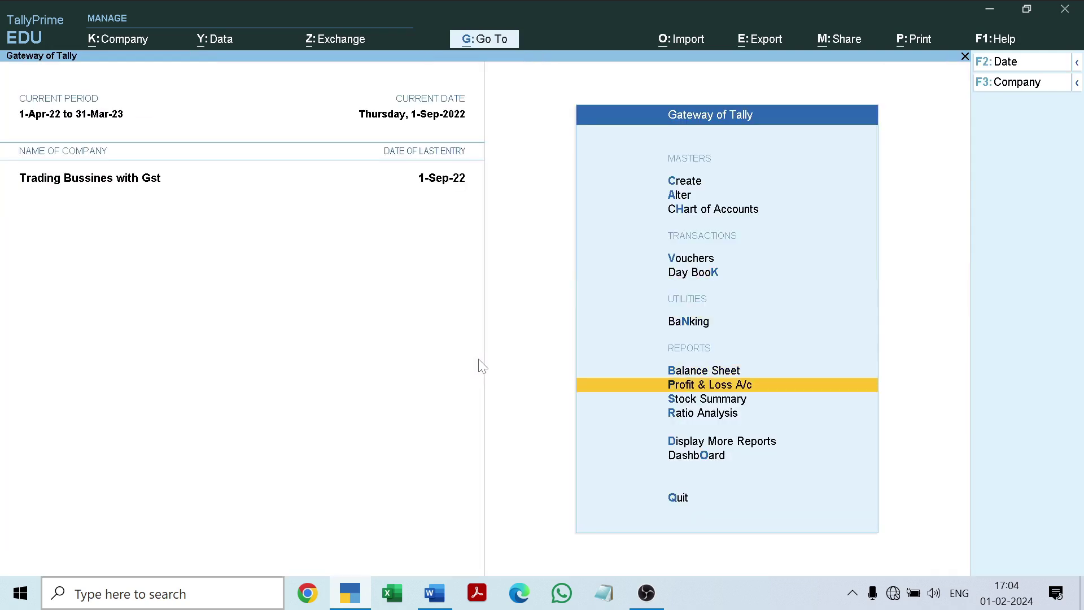
key("Return")
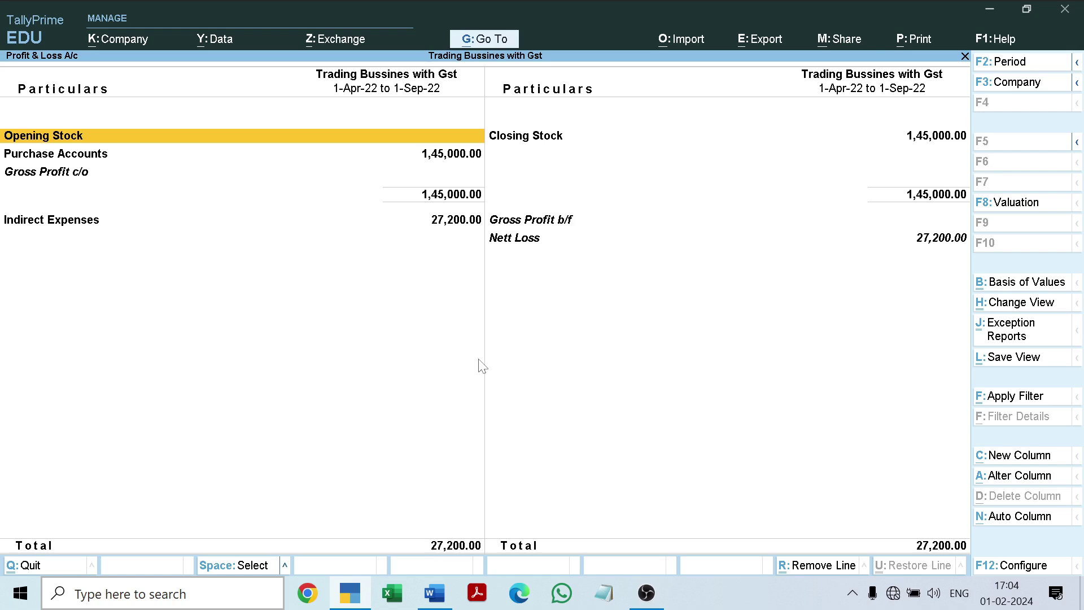
key("alt+F5")
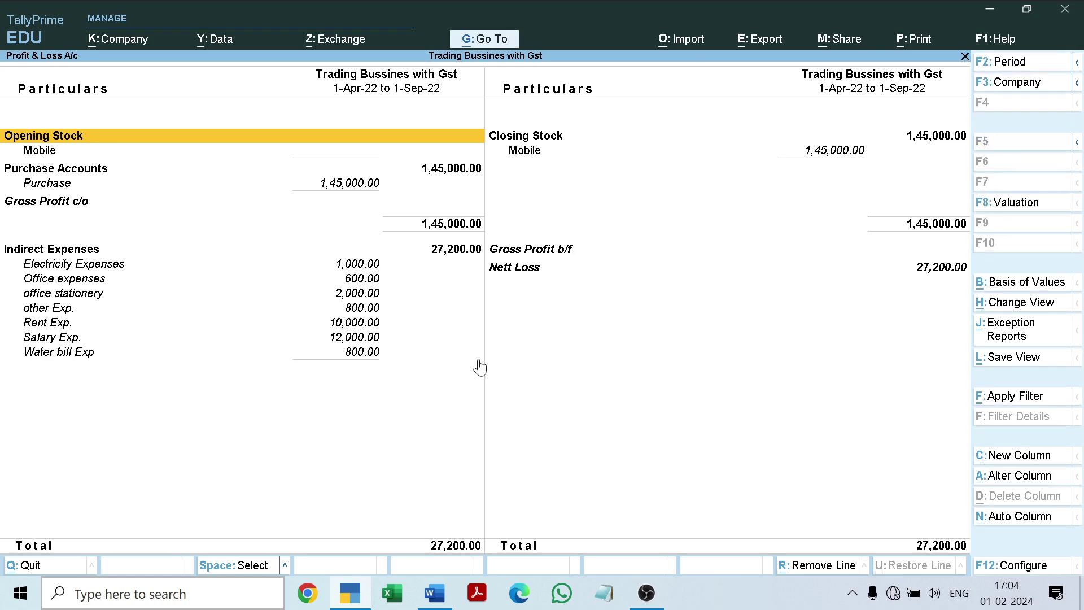
Step: Examine the opening stock and purchase accounts in the detailed Profit & Loss A/c and return to the Gateway of Tally
key("Down")
key("Down")
key("Down")
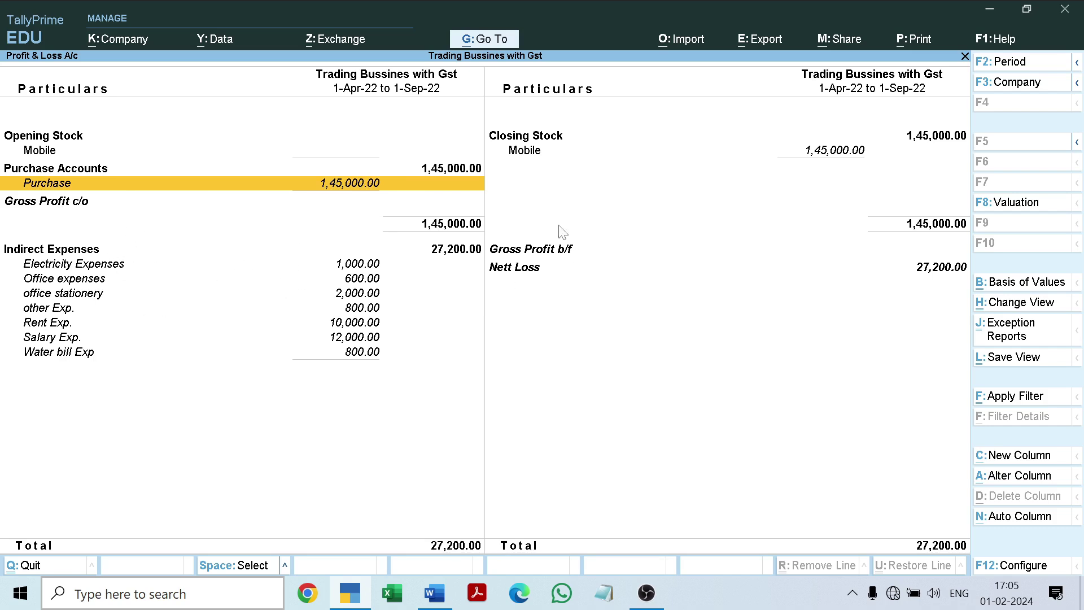
key("Escape")
key("Escape")
key("Escape")
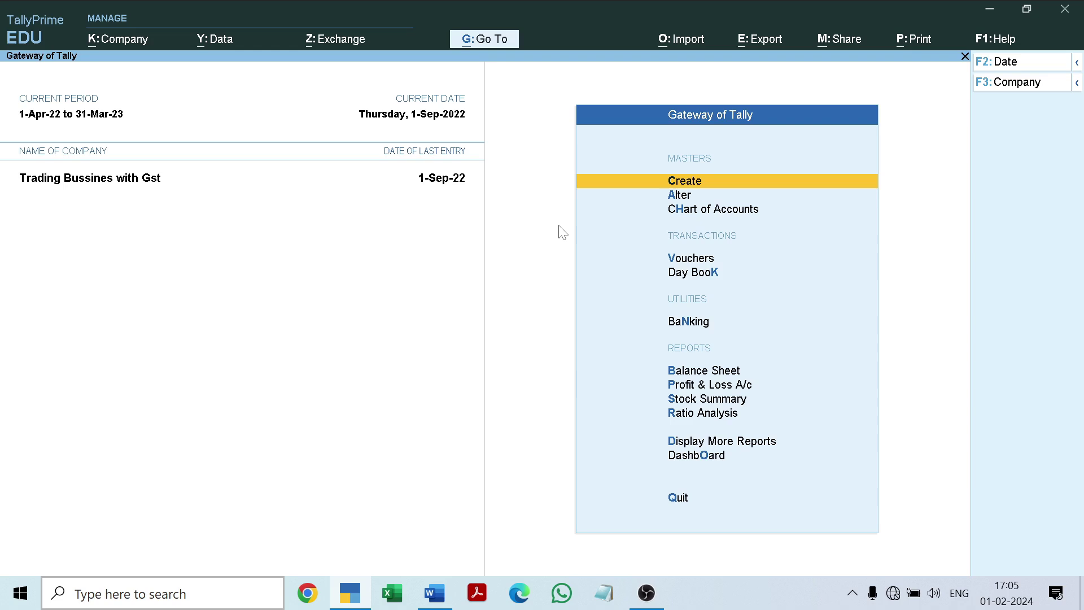
Step: Switch to the Word project document, review the August and September 2022 transactions up to entry 11, and return to TallyPrime
left_click(443, 601)
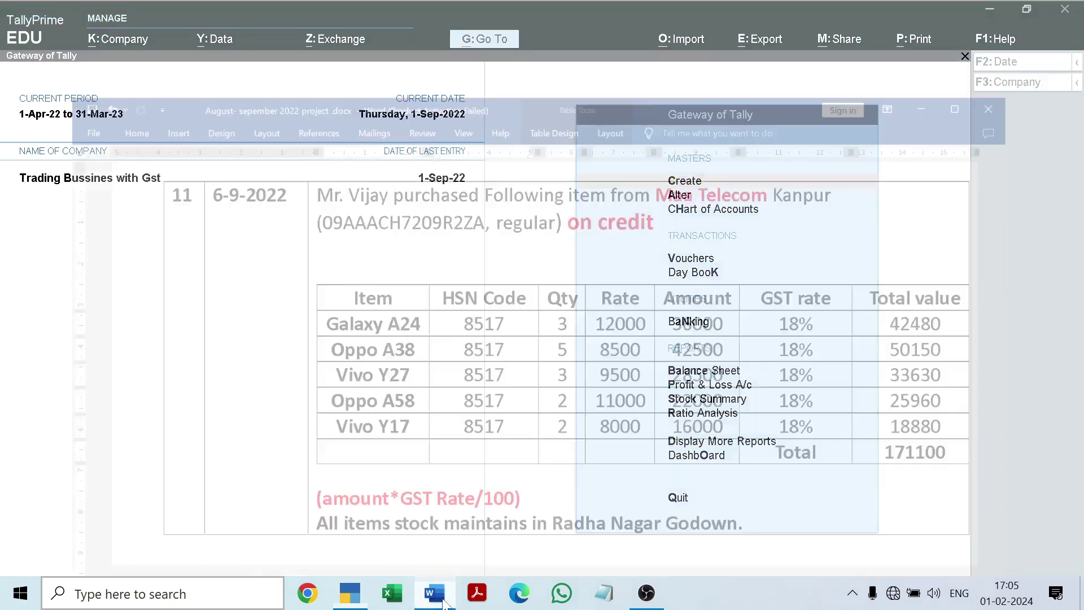
left_click_drag(1078, 230, 1079, 288)
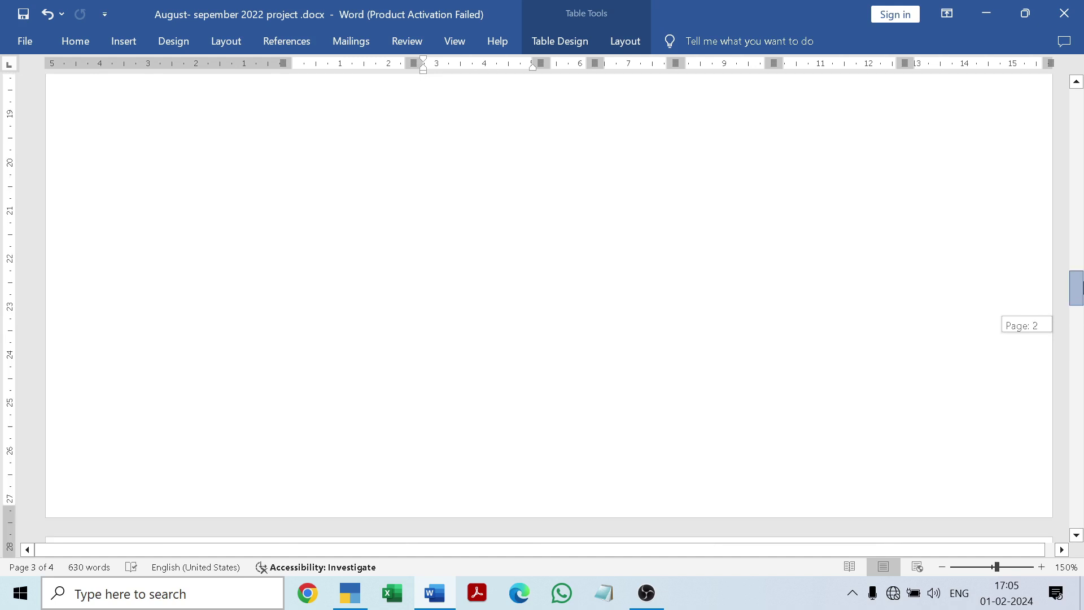
left_click_drag(1080, 288, 1080, 146)
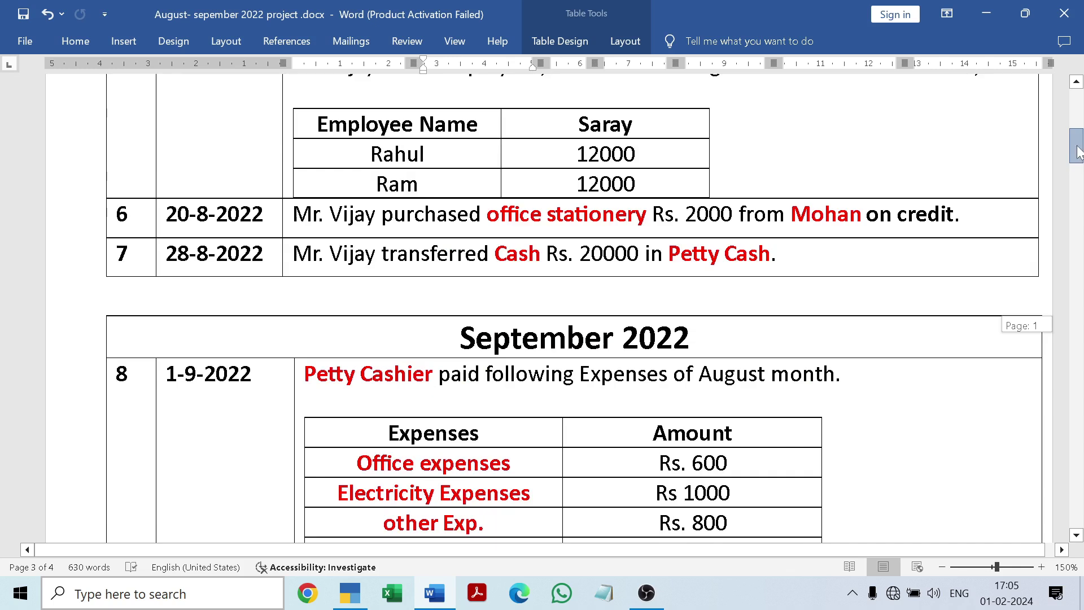
left_click_drag(1079, 151, 1079, 201)
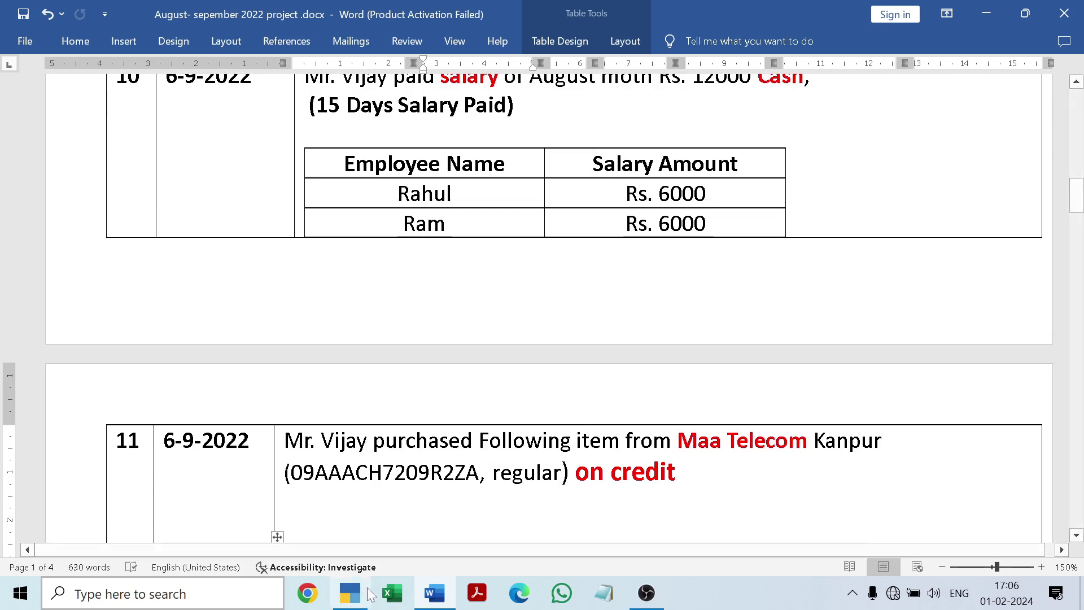
left_click(350, 596)
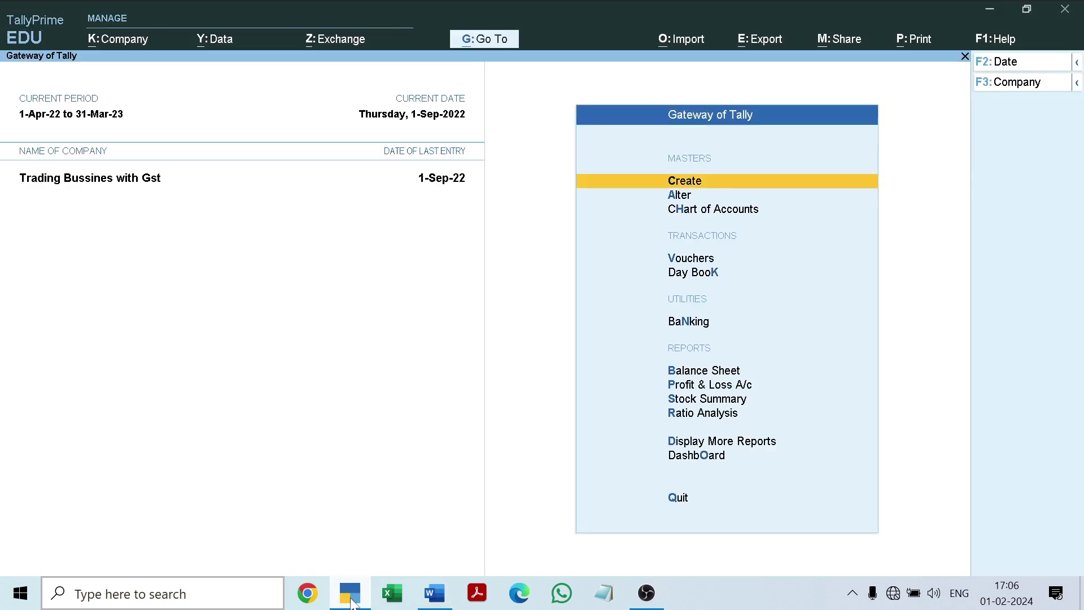